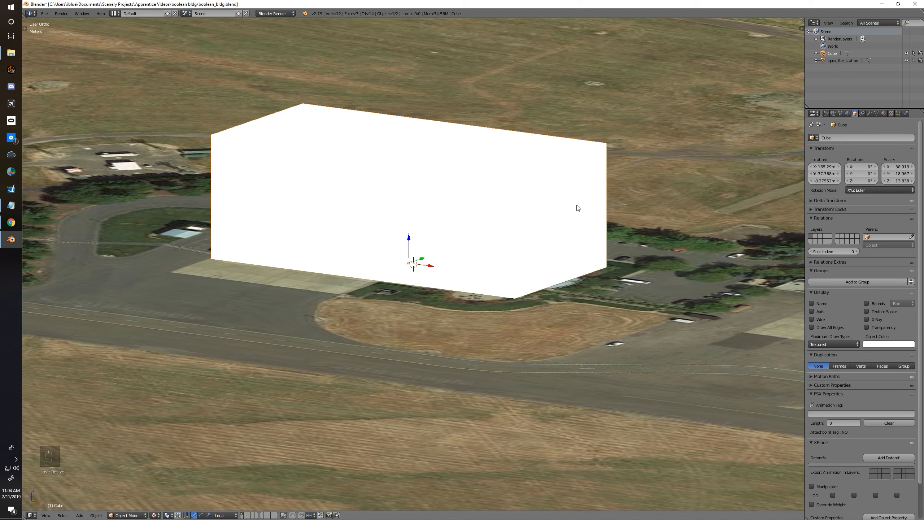
Step: Flatten the building cube along the Z axis to a scale of about 3, using the aerial fire station view as reference
key(Tab)
key(Tab)
key(s)
key(z)
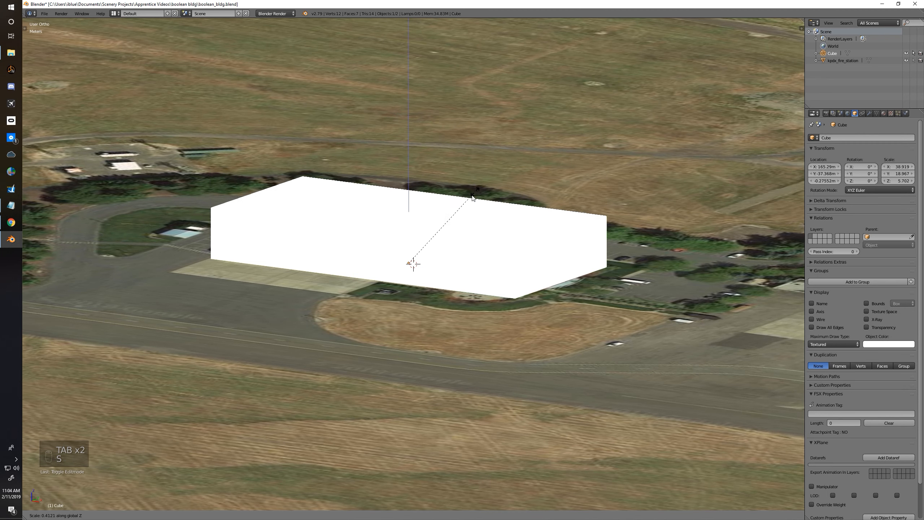
click(446, 228)
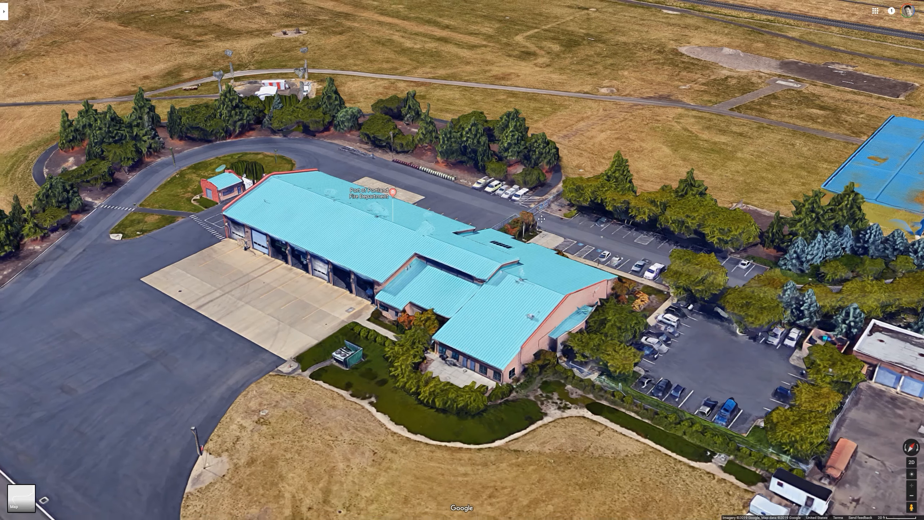
ctrl+drag(541, 219, 419, 313)
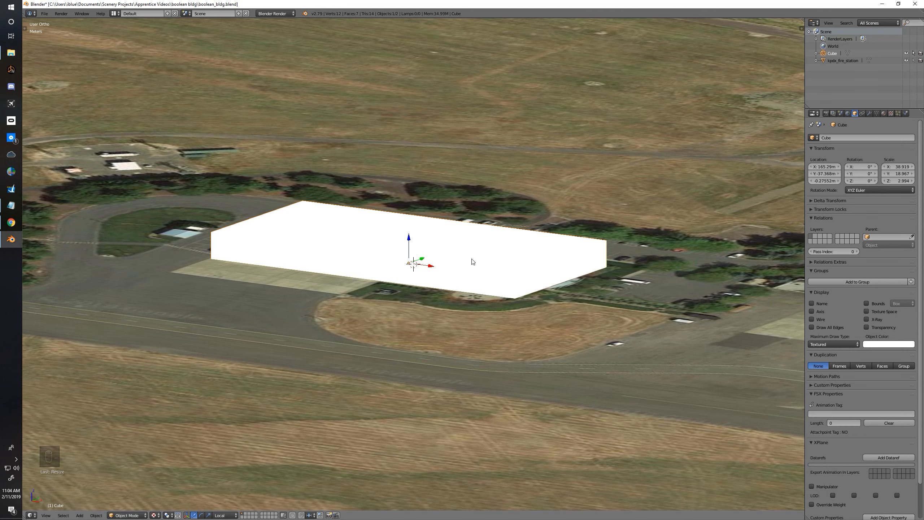
key(Tab)
key(Tab)
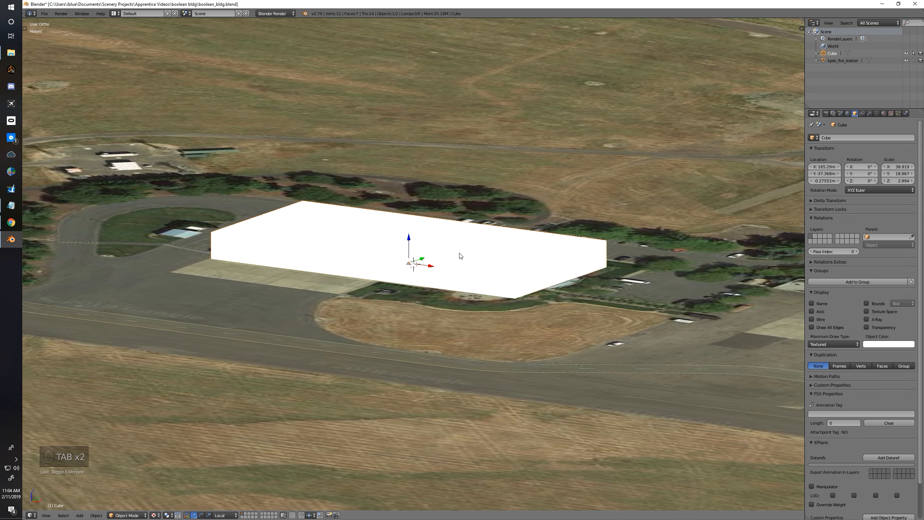
Step: Set the building cube's maximum draw type to Solid so its faces are shaded
middle_drag(458, 254, 453, 266)
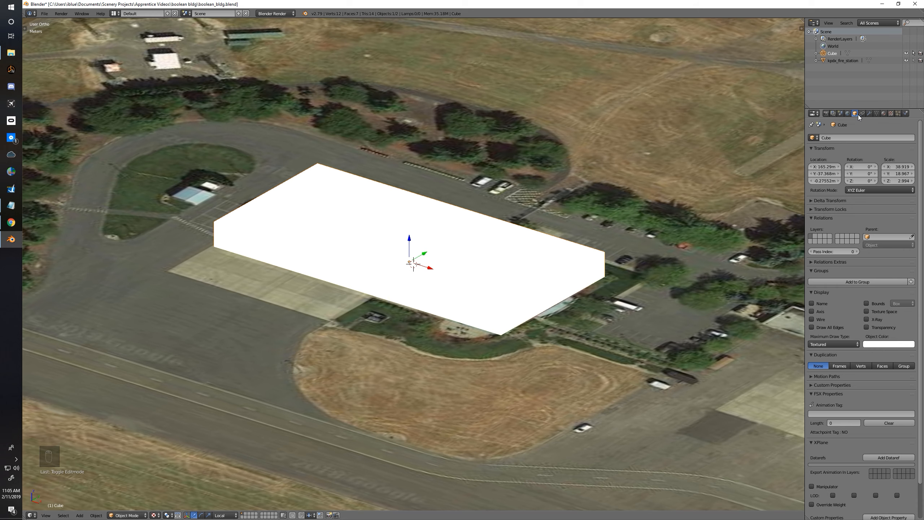
click(832, 343)
click(833, 321)
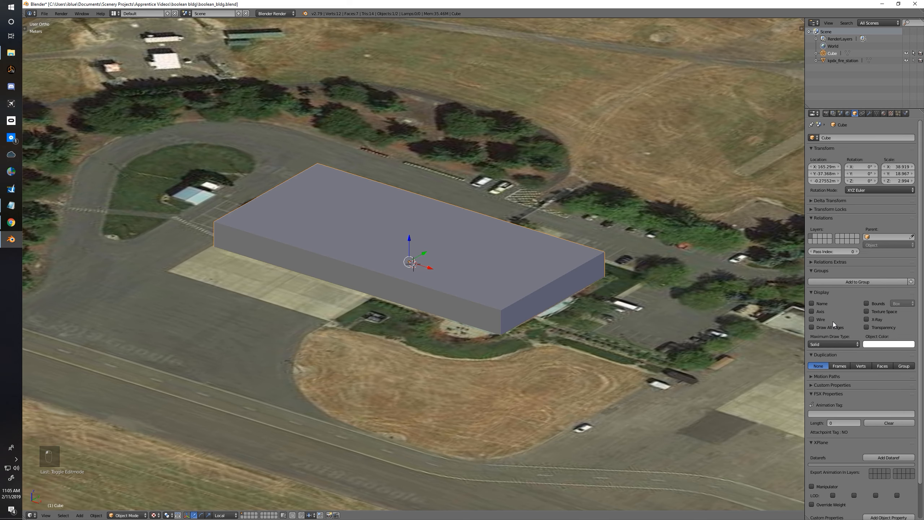
mouse_move(564, 308)
middle_down()
mouse_move(543, 313)
mouse_move(566, 310)
middle_up()
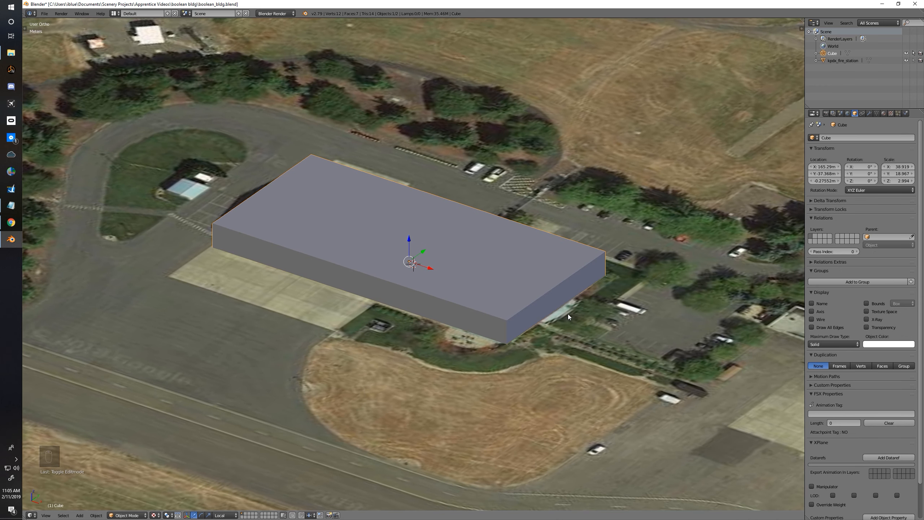
key(alt+z)
key(alt+z)
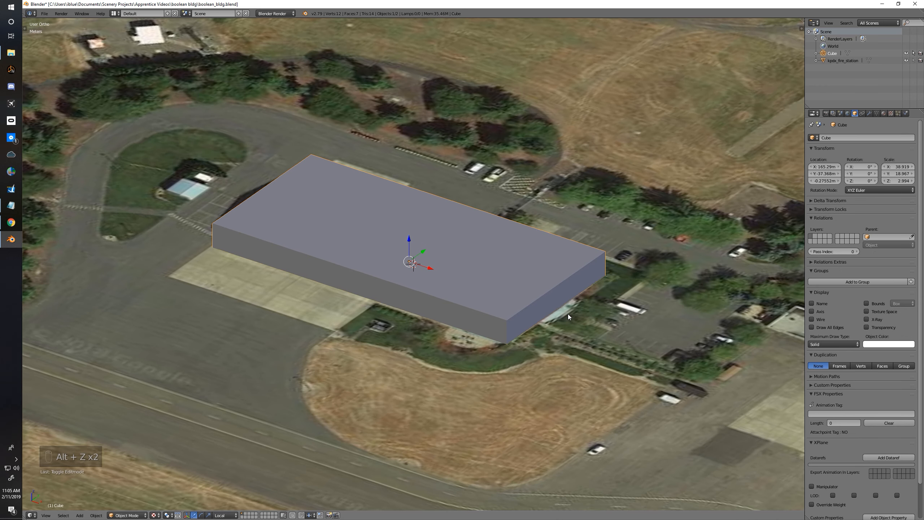
scroll(564, 313, down, 2)
middle_drag(563, 313, 458, 315)
scroll(473, 338, up, 2)
scroll(455, 325, up, 2)
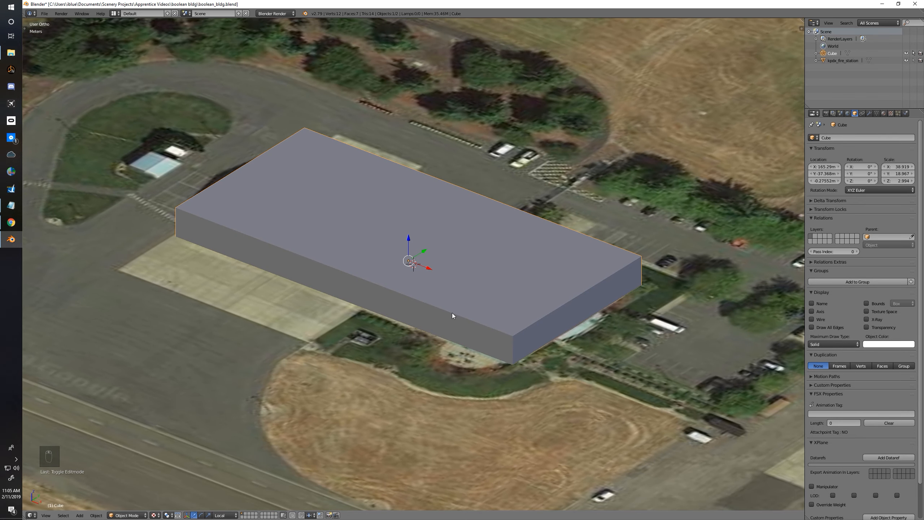
middle_drag(452, 314, 444, 327)
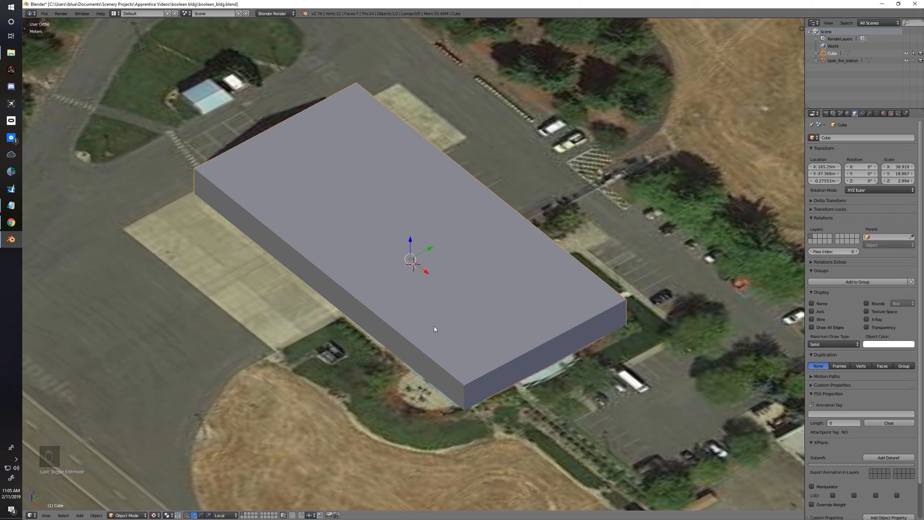
mouse_move(427, 307)
middle_down()
mouse_move(369, 310)
mouse_move(438, 300)
middle_up()
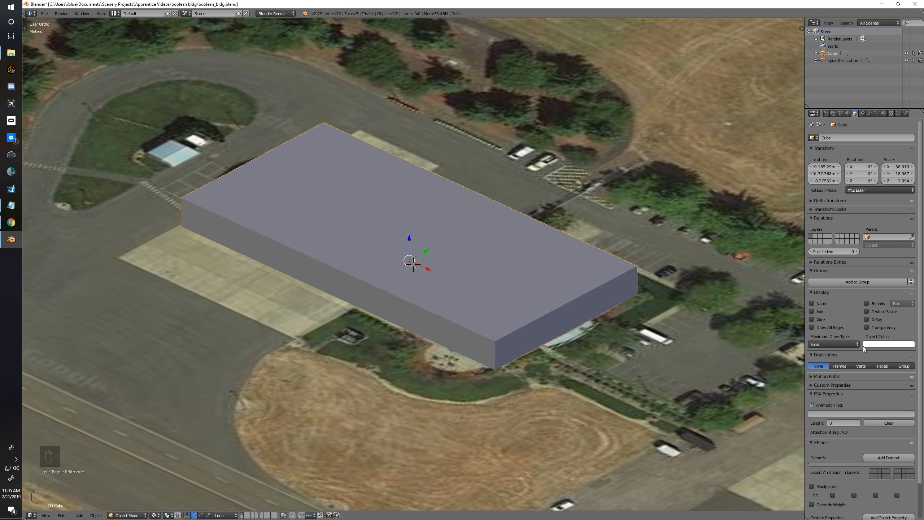
Step: Try the Wire draw type on the cube, compare its outline with the roof from above, and restore Solid
click(837, 344)
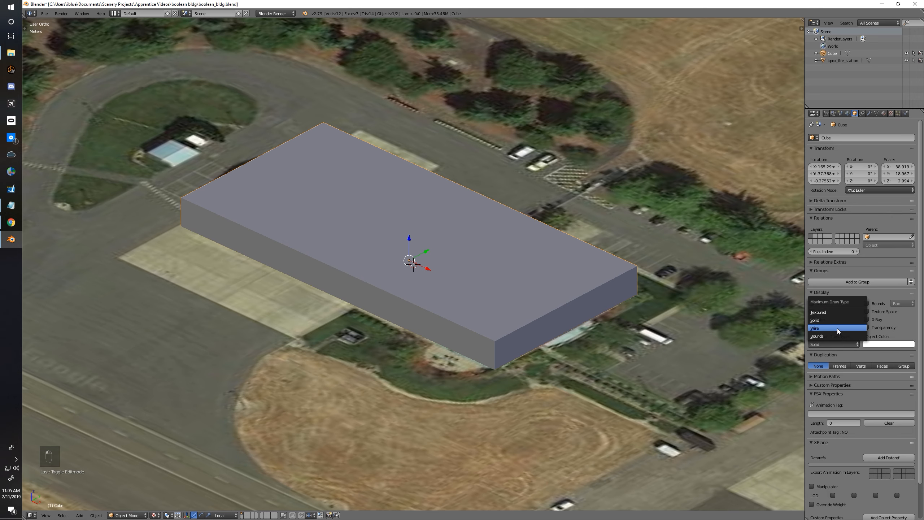
click(837, 328)
key(KP_7)
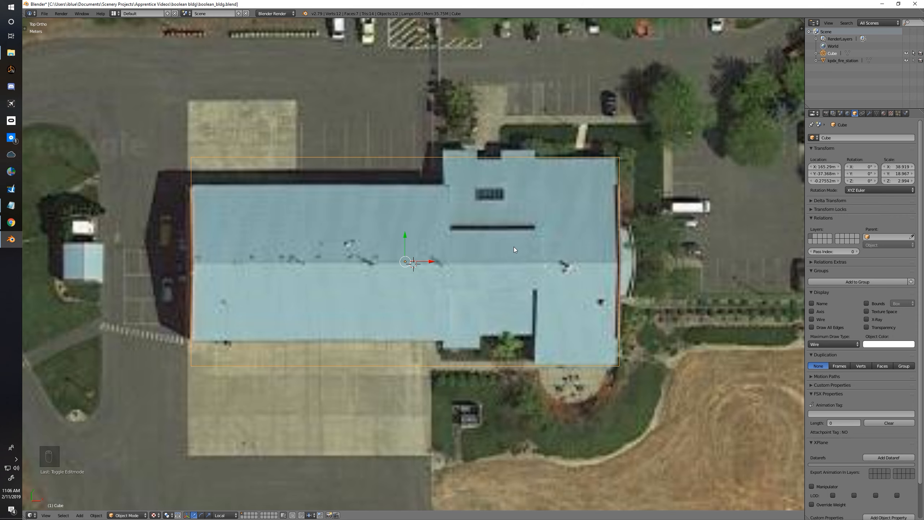
middle_drag(549, 278, 523, 224)
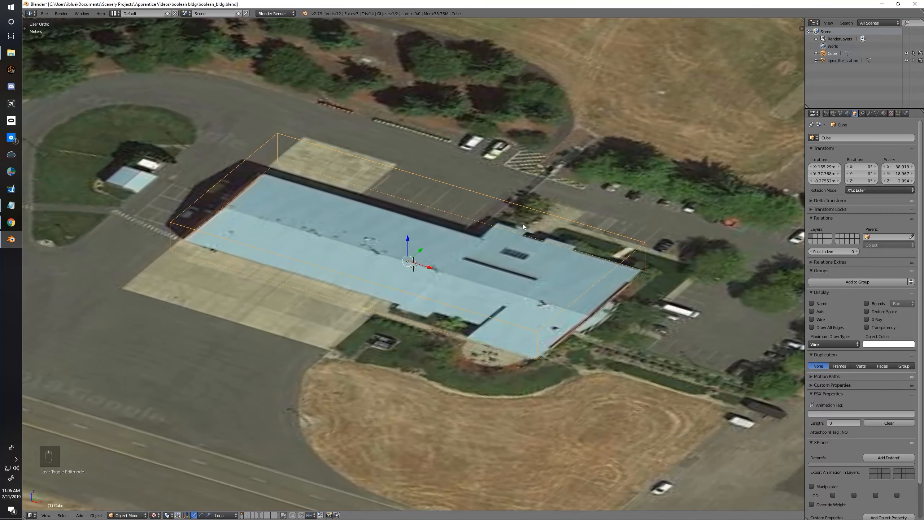
click(823, 344)
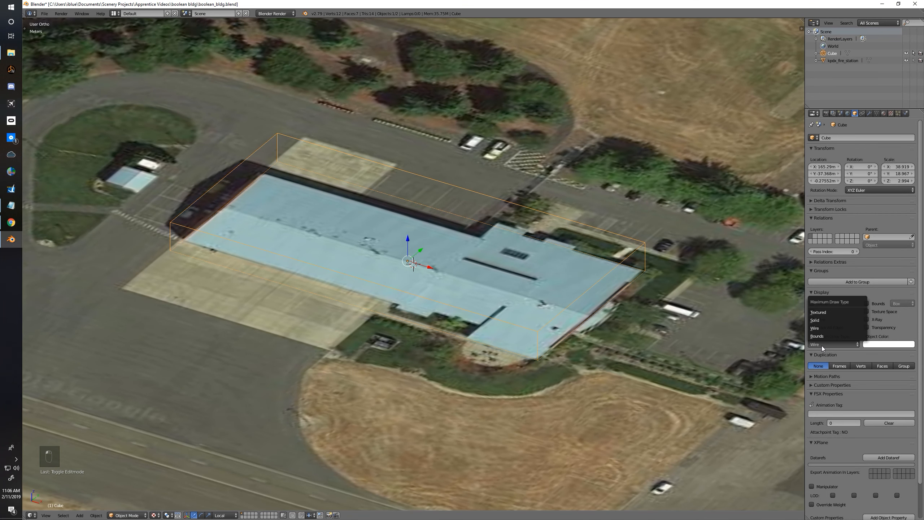
click(820, 321)
Step: Select only the building cube's top face in face select mode and show its transform properties
mouse_move(466, 323)
middle_down()
mouse_move(434, 324)
mouse_move(438, 303)
middle_up()
key(Tab)
key(ctrl+Tab)
click(427, 287)
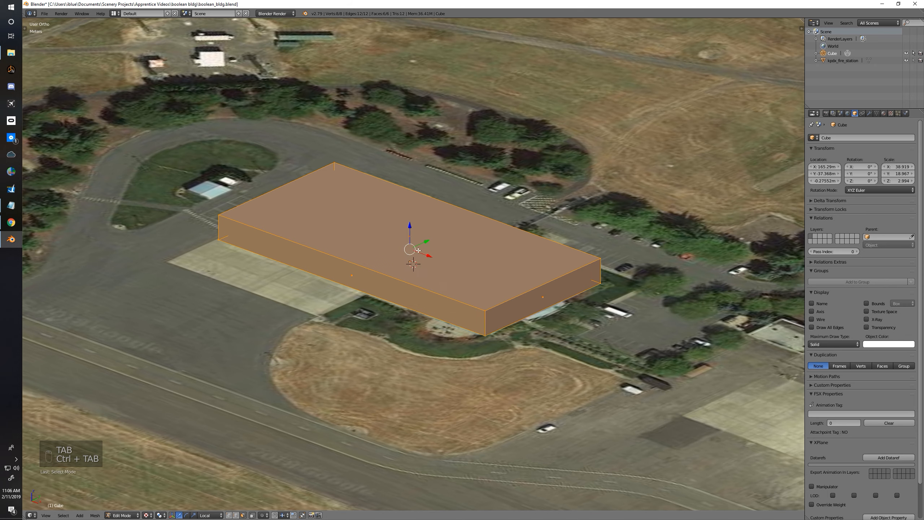
right_click(420, 250)
key(n)
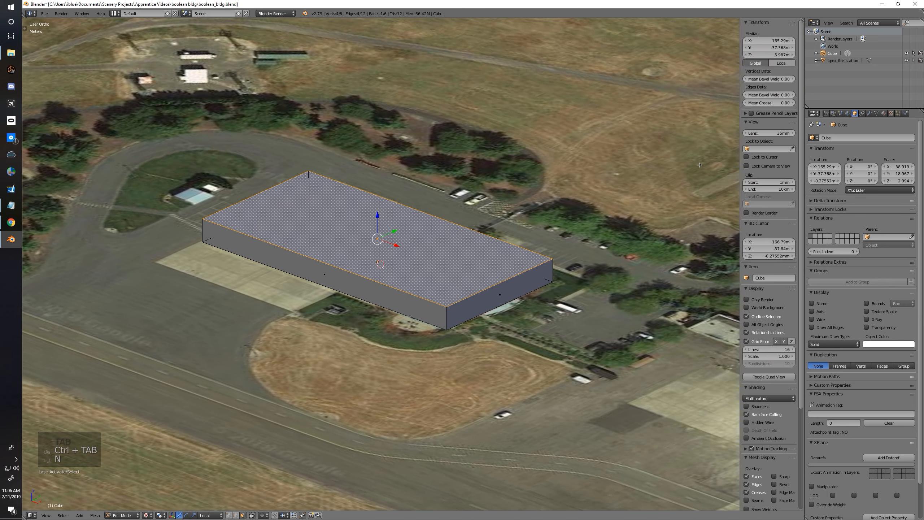
Step: Apply the building cube's scale in Object Mode and return to editing its mesh
key(Tab)
key(ctrl+a)
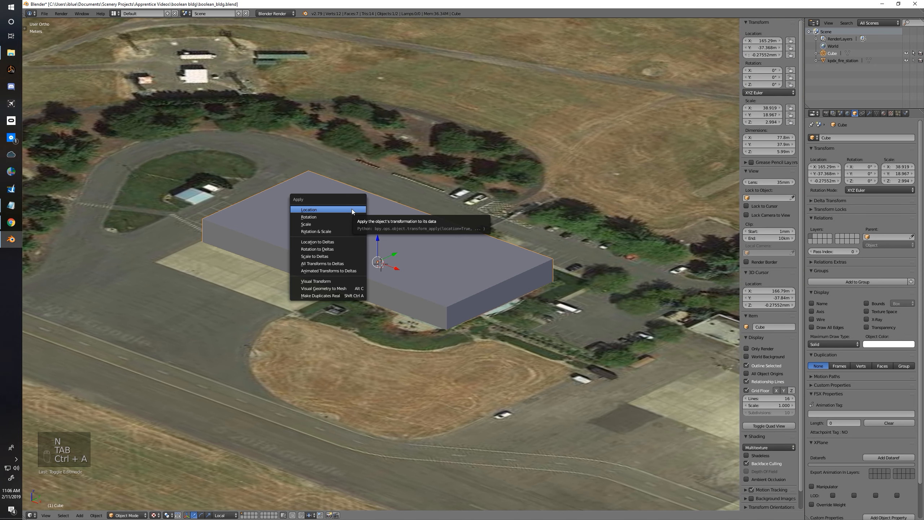
click(347, 223)
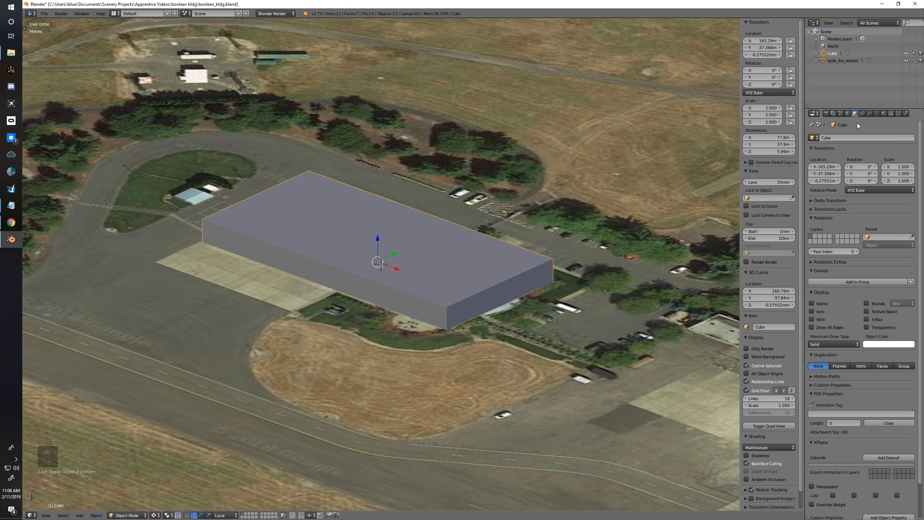
key(Tab)
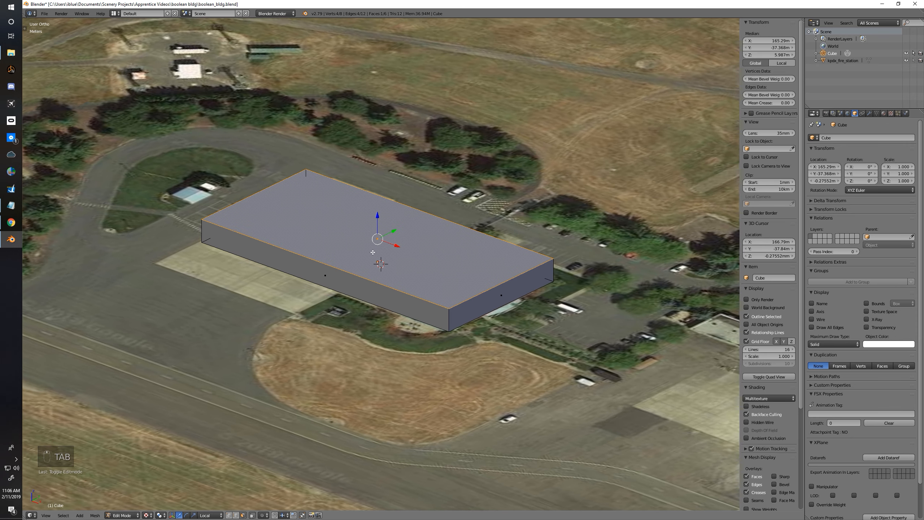
Step: Set the top face's global median Z to 3 m and judge the building height
click(773, 56)
text(3)
key(Return)
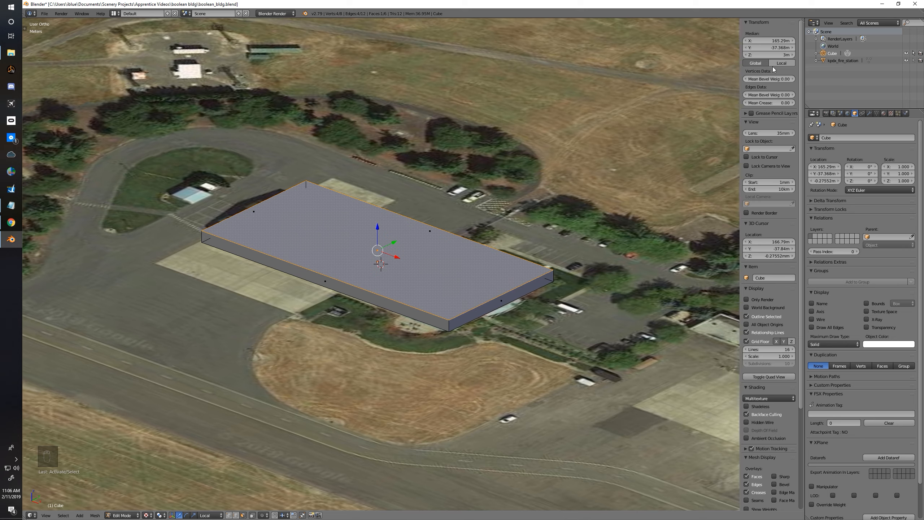
scroll(515, 284, up, 3)
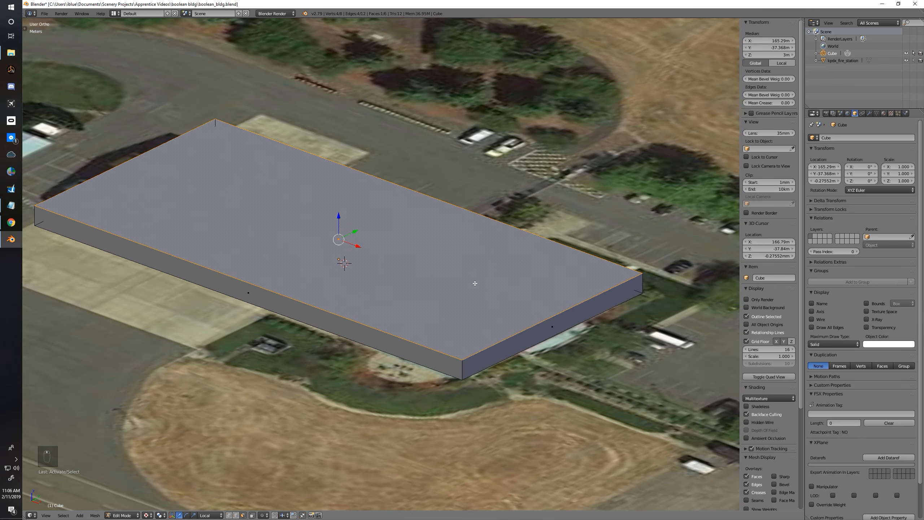
scroll(475, 283, down, 2)
mouse_move(475, 283)
middle_down()
mouse_move(448, 289)
mouse_move(472, 287)
middle_up()
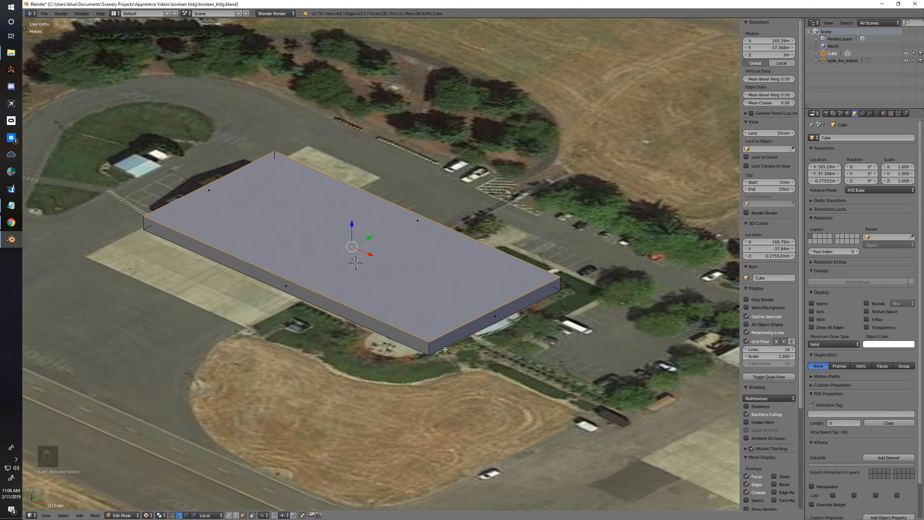
Step: Set the top face's global median Z to 5 m
click(763, 55)
text(5)
key(Return)
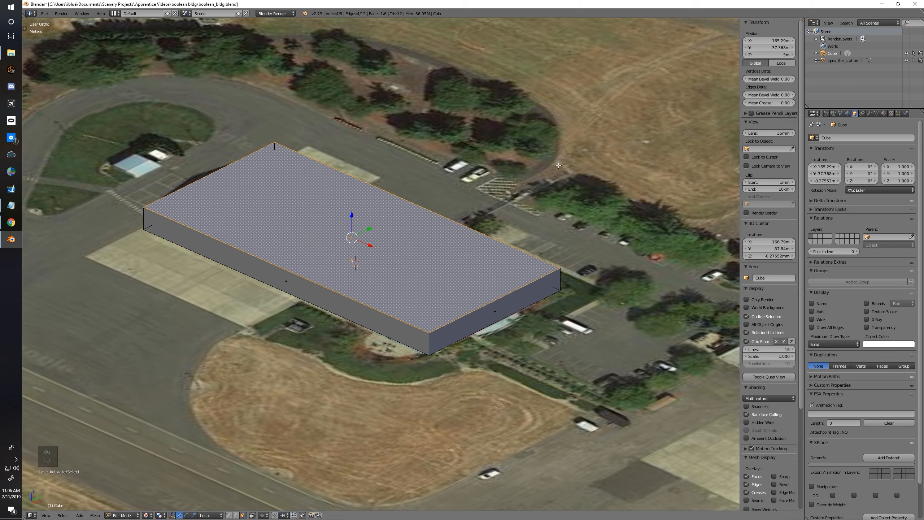
middle_drag(343, 313, 363, 320)
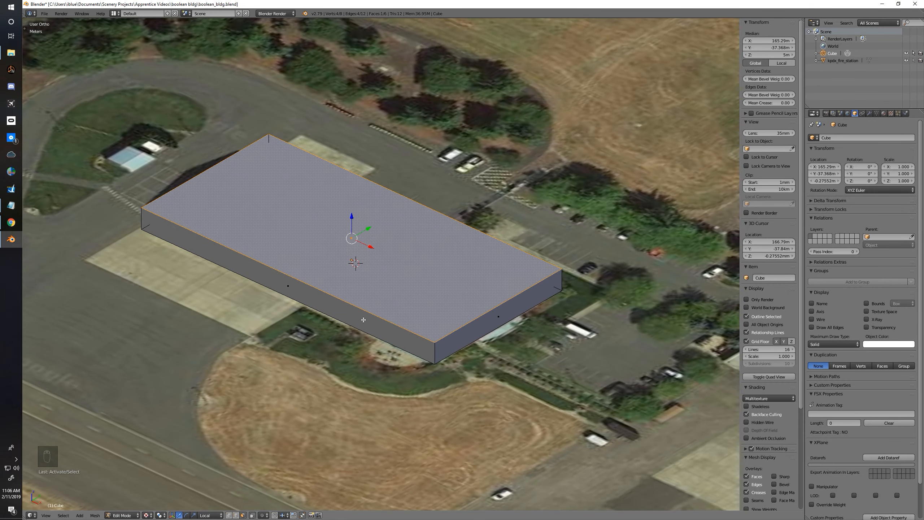
Step: Return to Object Mode in top view and set the building cube's maximum draw type to Wire
key(KP_7)
key(Tab)
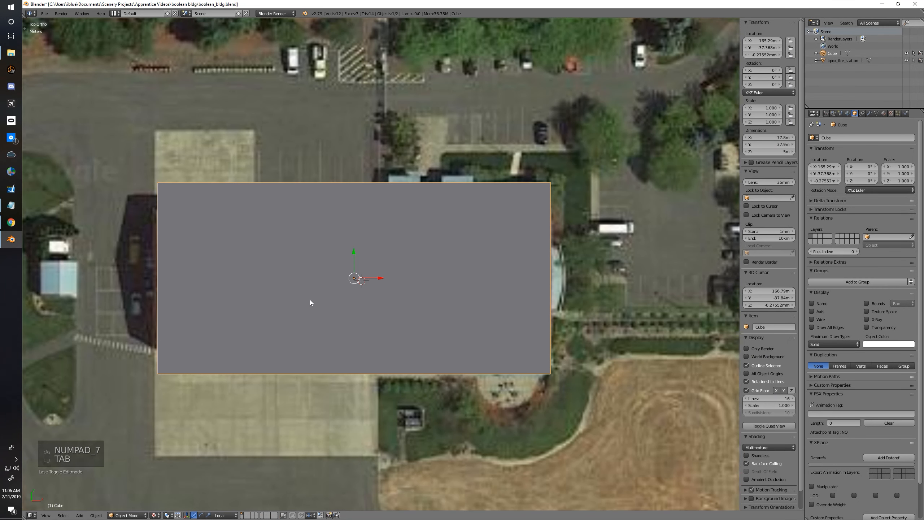
mouse_move(309, 299)
shift+middle_down()
mouse_move(353, 243)
mouse_move(366, 252)
shift+middle_up()
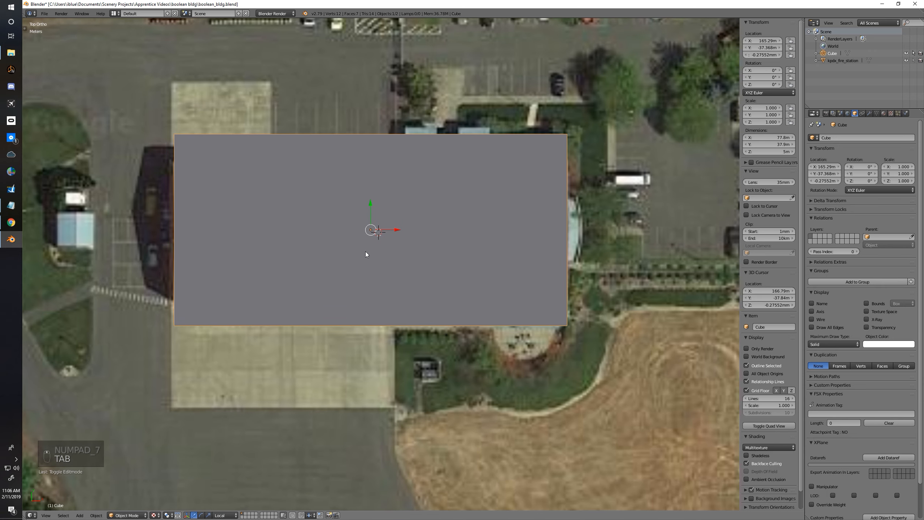
click(819, 344)
click(819, 328)
shift+middle_drag(422, 297, 441, 274)
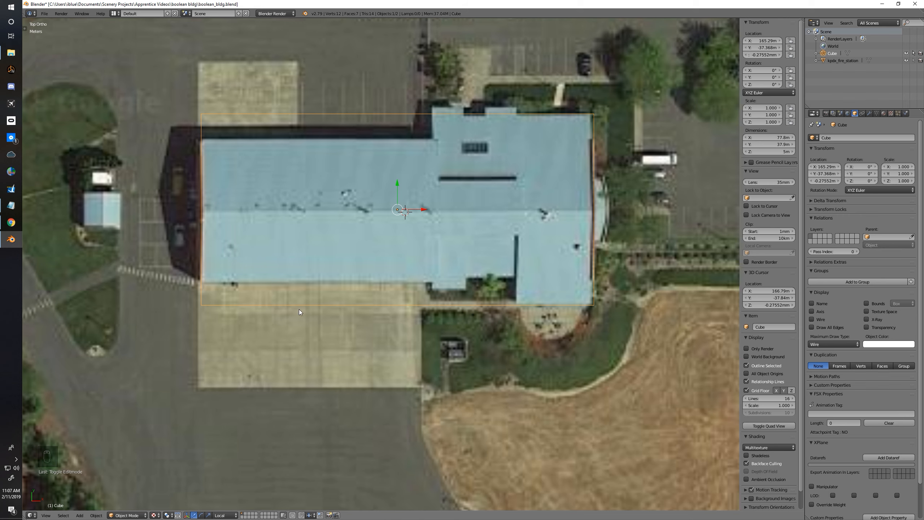
Step: Add a second cube over the concrete apron, scale it to about 21.8 m and move it to about Y -62.67 m, against the roof edge
click(326, 313)
key(shift+a)
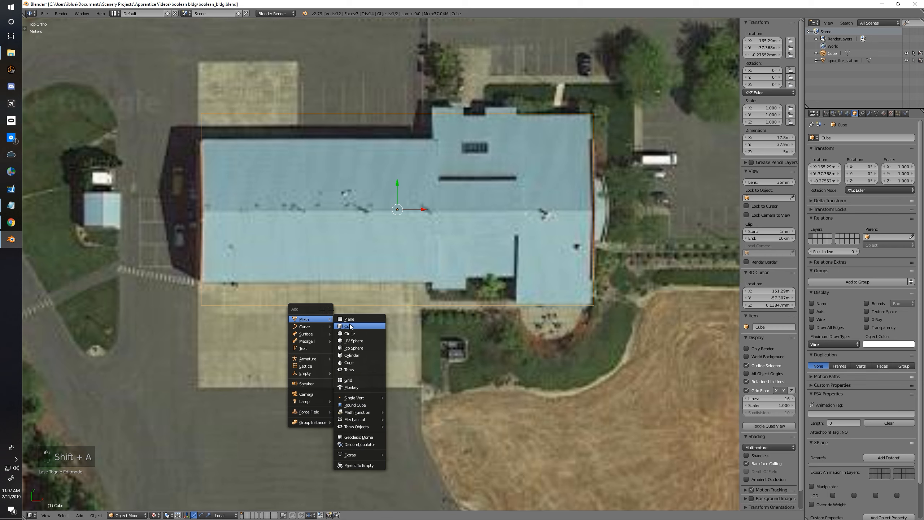
click(349, 323)
key(s)
click(582, 396)
drag(327, 293, 339, 321)
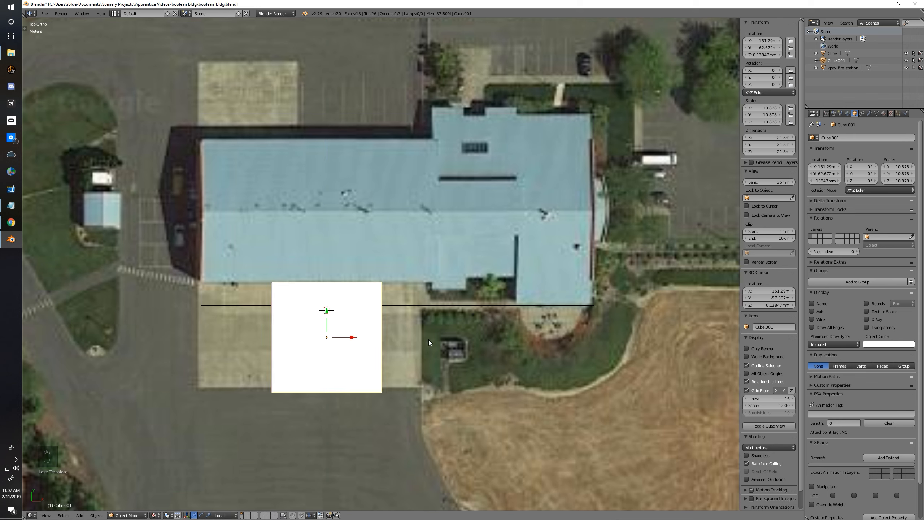
Step: Stretch the second cube along X to about 51.8 m and shift it to about X 146.21 m, spanning the apron
key(s)
key(x)
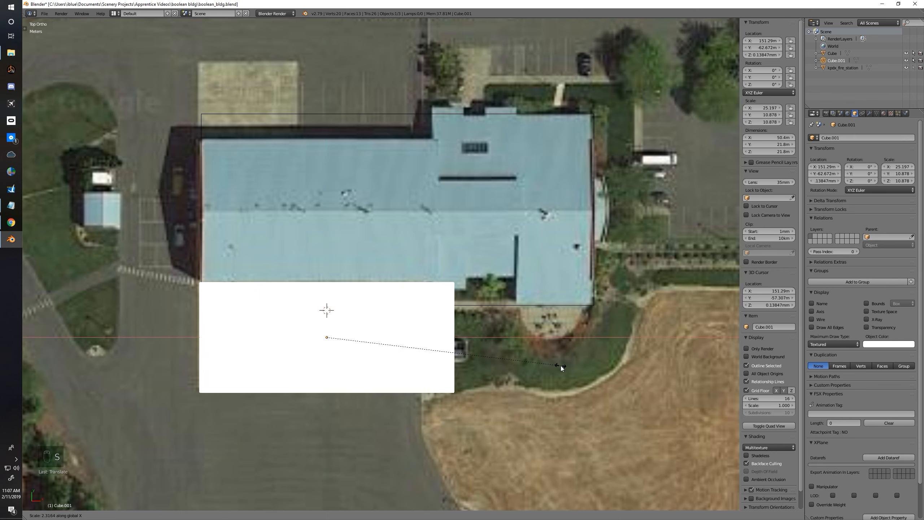
click(566, 370)
drag(347, 337, 322, 339)
middle_drag(462, 372, 419, 309)
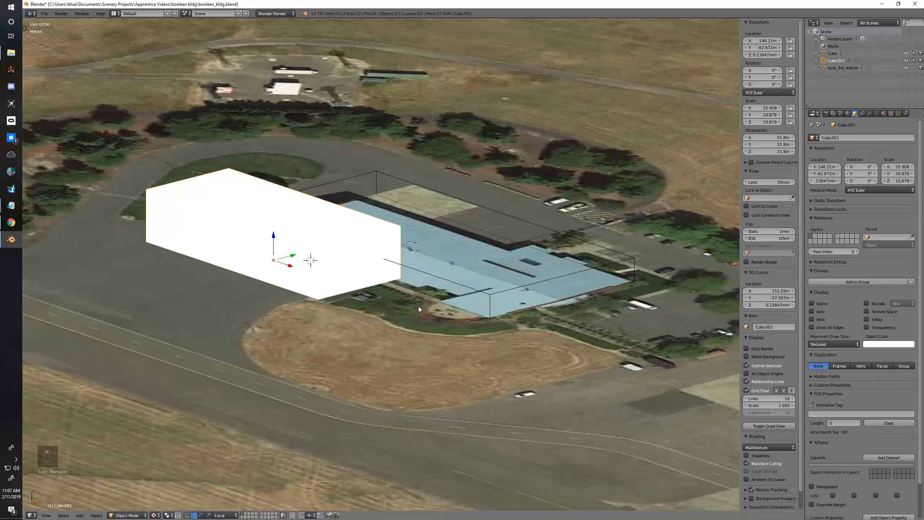
scroll(420, 274, up, 1)
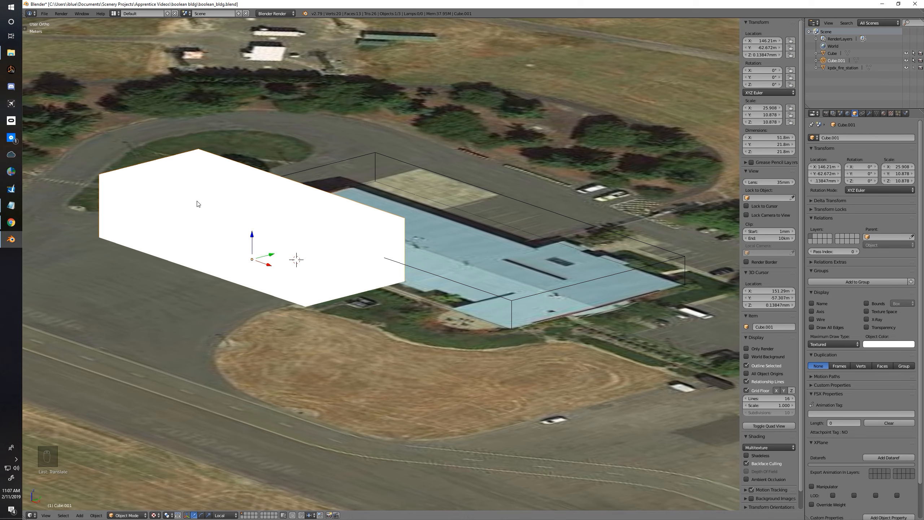
middle_drag(367, 270, 383, 261)
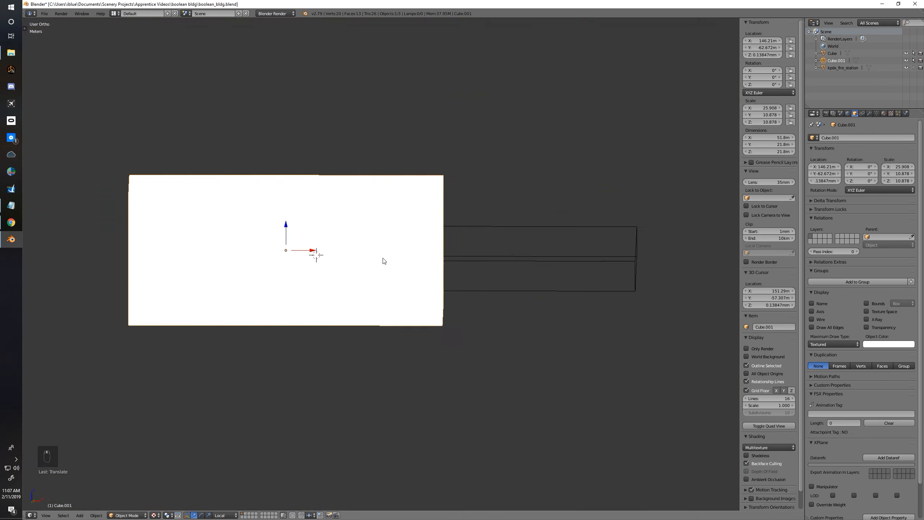
key(KP_7)
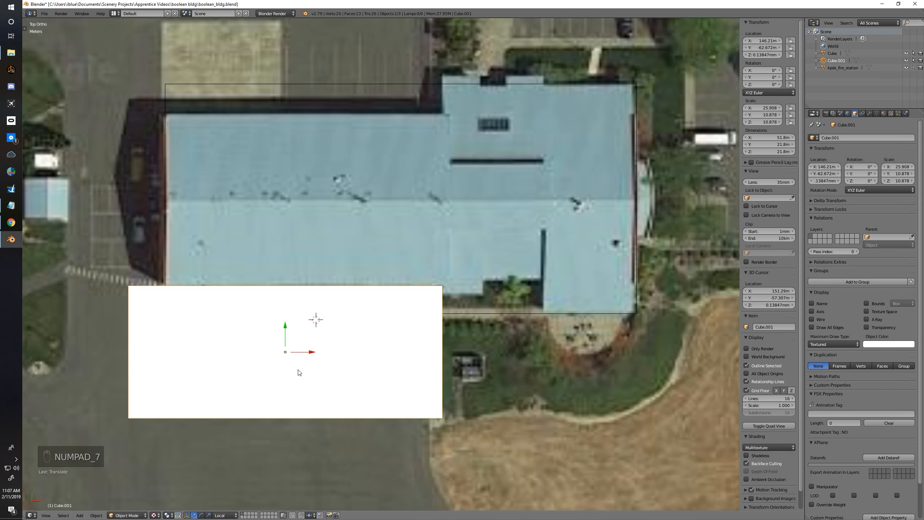
Step: Duplicate the apron cube and move the copy along Y to about -12.55 m, on the opposite side of the building
scroll(256, 236, down, 2)
shift+middle_drag(256, 236, 285, 286)
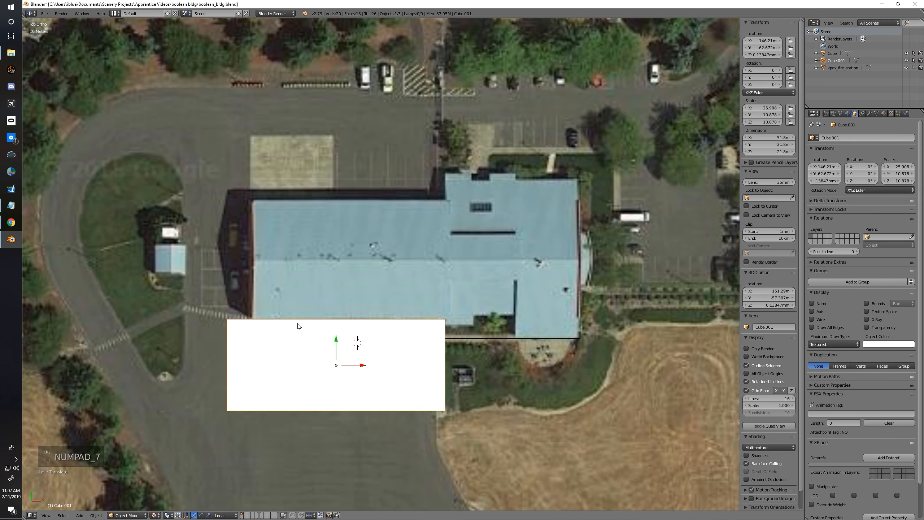
key(shift+d)
right_click(338, 348)
drag(335, 346, 333, 138)
mouse_move(444, 255)
middle_down()
mouse_move(486, 313)
mouse_move(445, 260)
middle_up()
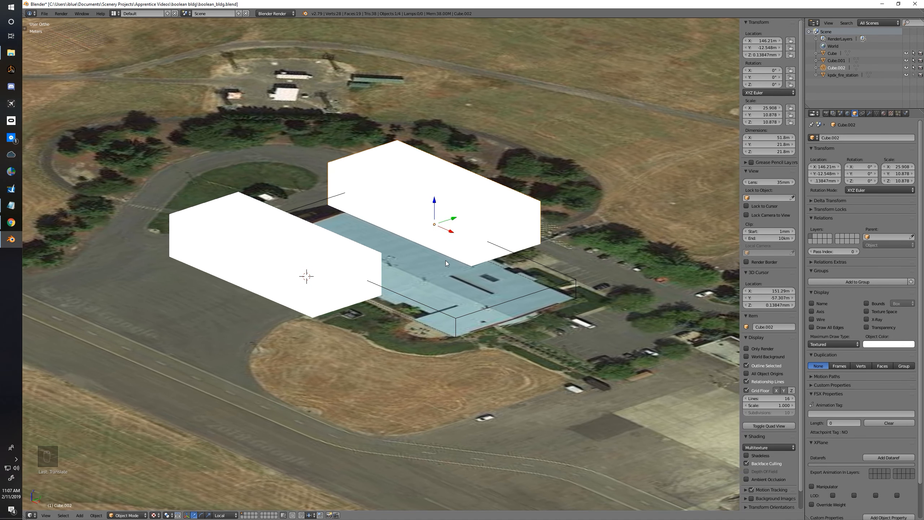
Step: Add a centred loop cut running lengthwise along X through the building block
middle_drag(476, 315, 472, 311)
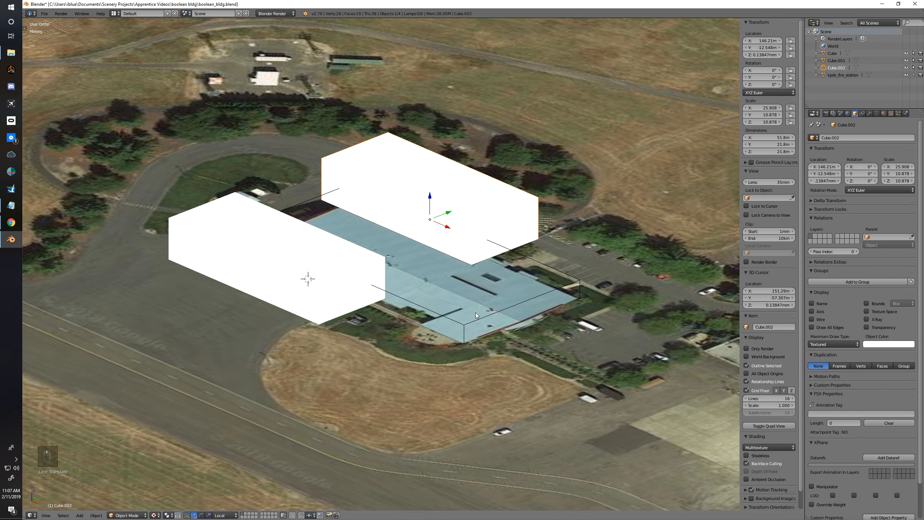
right_click(498, 312)
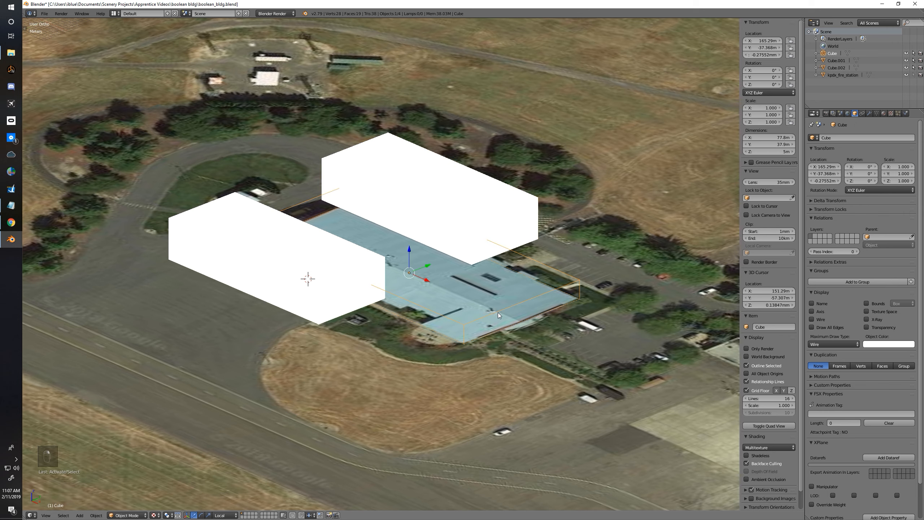
key(Tab)
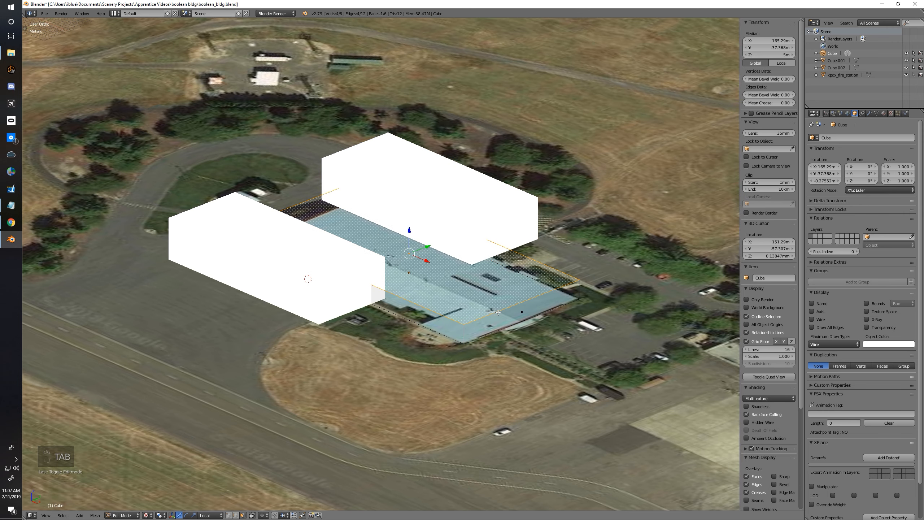
key(ctrl+r)
click(522, 305)
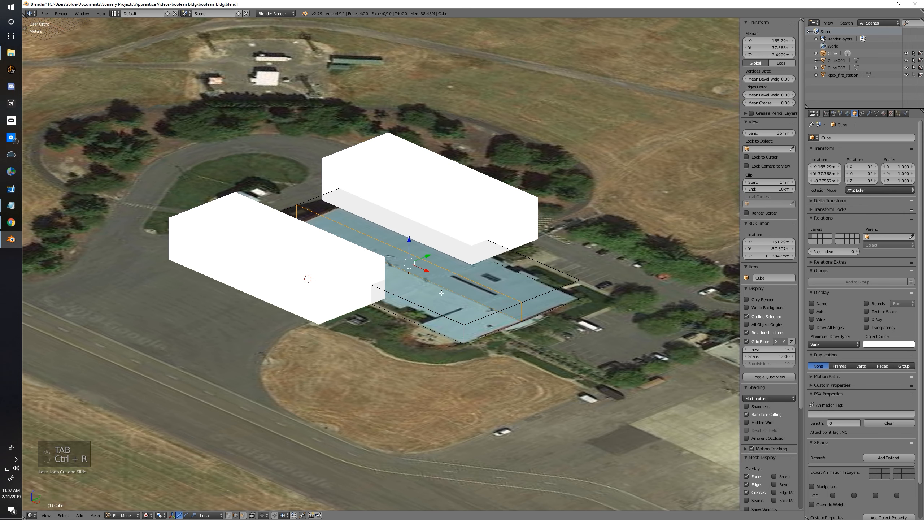
key(KP_7)
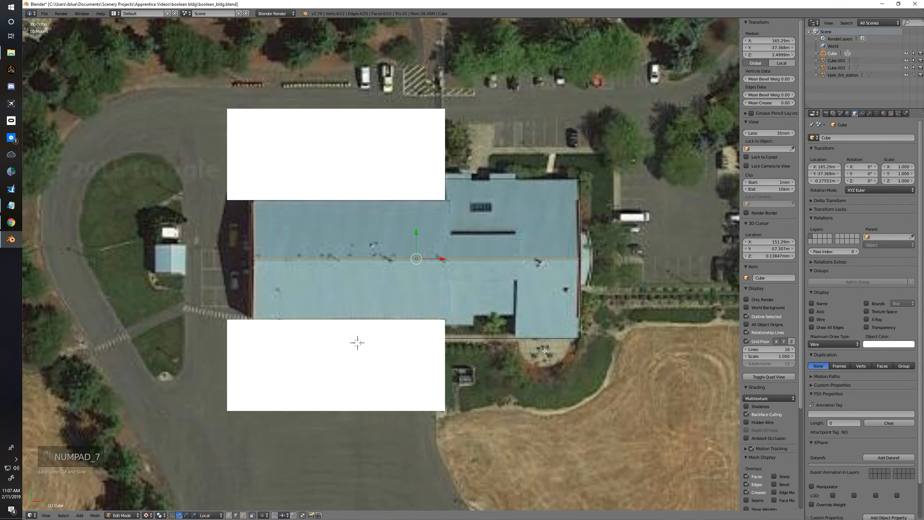
Step: Select the building's top centre edge, set the maximum draw type to Solid and raise the ridge to about Z 8.46 m
middle_drag(517, 344, 475, 284)
key(ctrl+Tab)
click(473, 272)
right_click(473, 271)
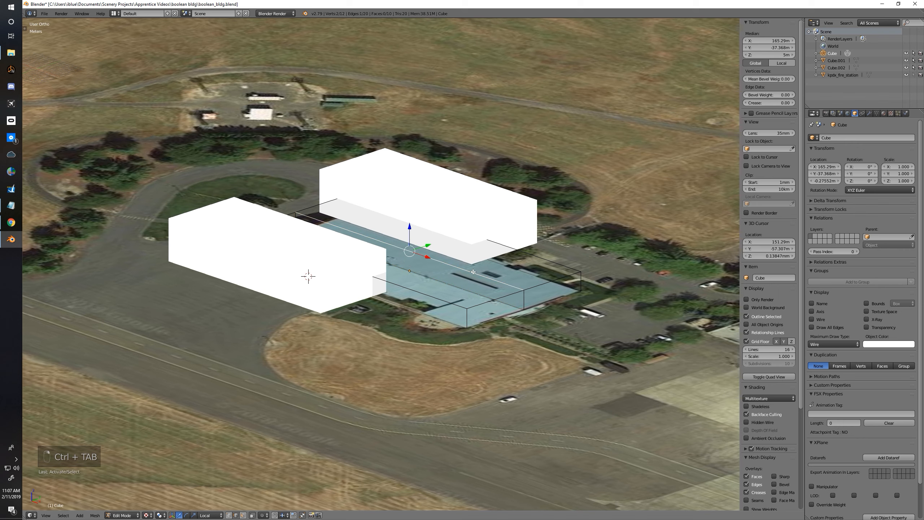
click(830, 342)
click(830, 321)
drag(415, 226, 415, 206)
scroll(515, 284, up, 1)
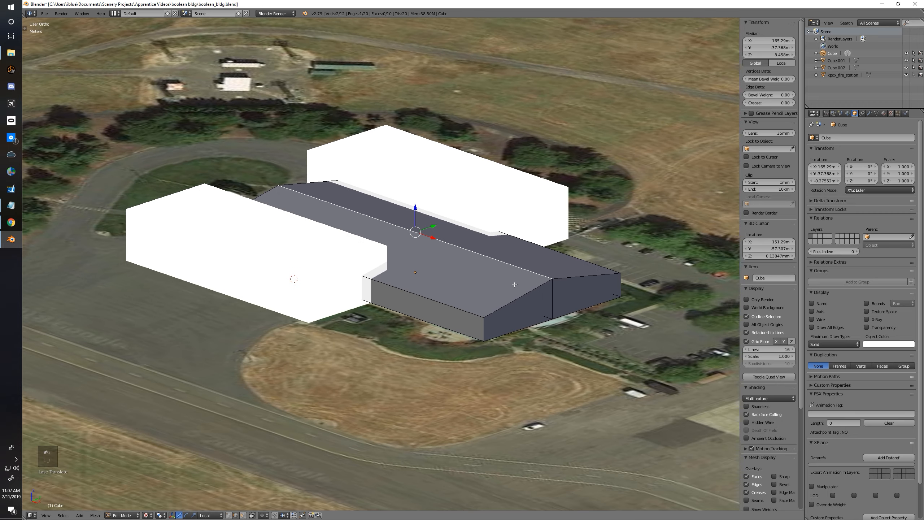
Step: Compare the roof pitch with the fire station's Google Maps 3D view, and raise the ridge slightly in Blender
middle_drag(514, 284, 464, 276)
key(alt+Tab)
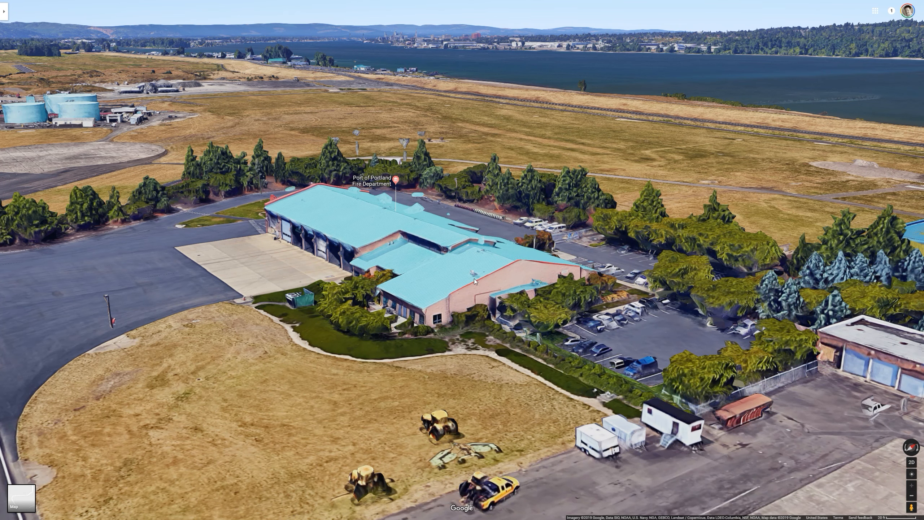
key(alt+Tab)
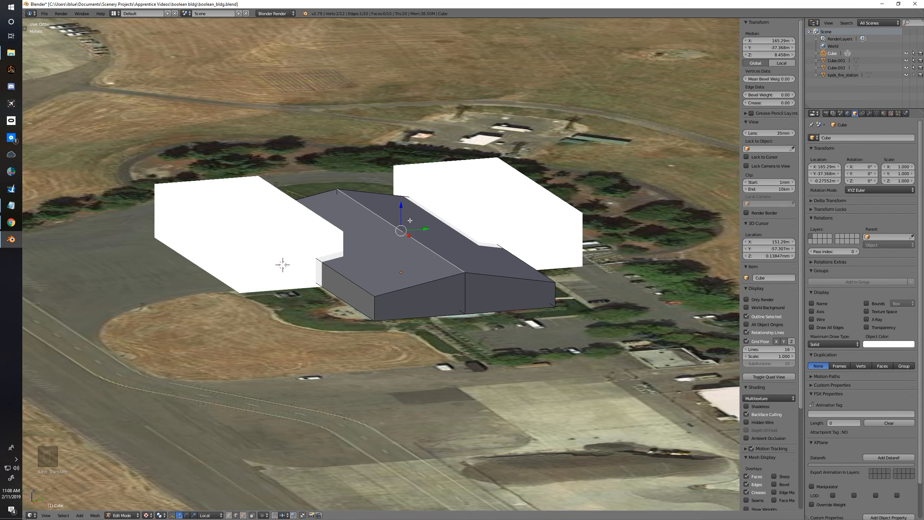
drag(403, 215, 402, 212)
Step: Raise both roof faces together along Z to a building height of about 9.74 m, and return to Object Mode
middle_drag(403, 211, 436, 261)
key(ctrl+Tab)
click(436, 261)
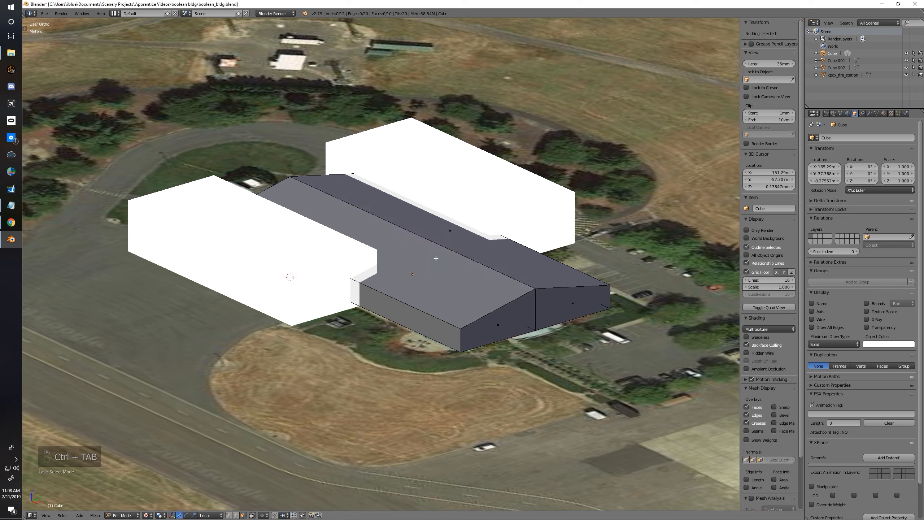
right_click(413, 233)
shift+right_click(412, 225)
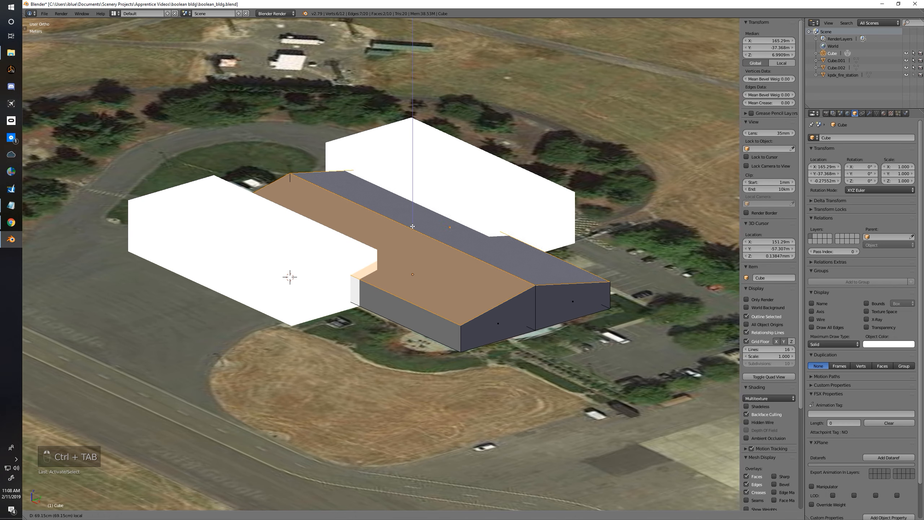
key(Tab)
Step: Switch to perspective view and subtract the apron-side cube from the building with a boolean difference
mouse_move(429, 240)
middle_down()
mouse_move(443, 252)
mouse_move(405, 243)
mouse_move(428, 241)
middle_up()
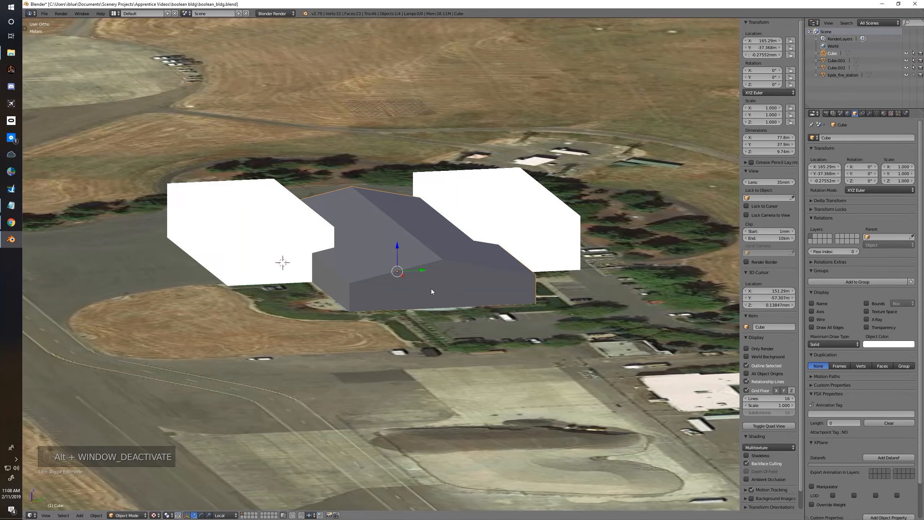
middle_drag(432, 291, 447, 317)
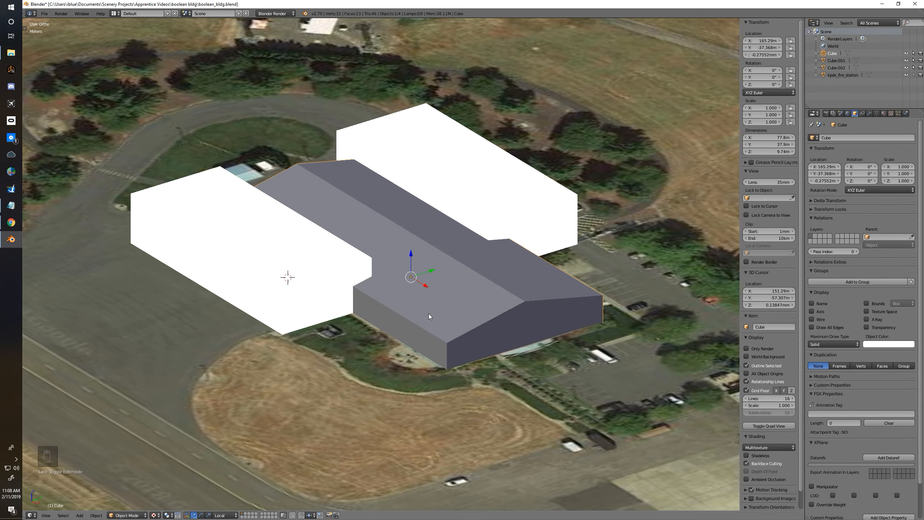
key(KP_7)
middle_drag(511, 277, 392, 233)
key(KP_5)
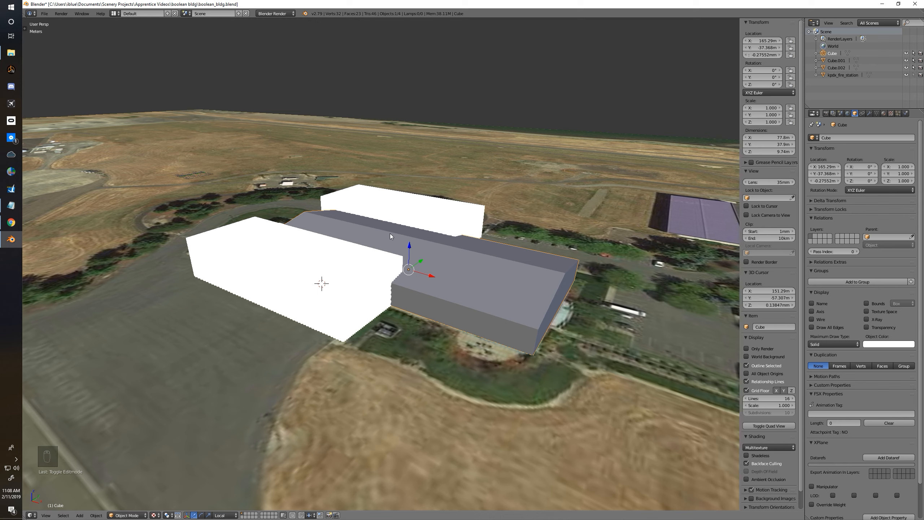
middle_drag(389, 222, 404, 253)
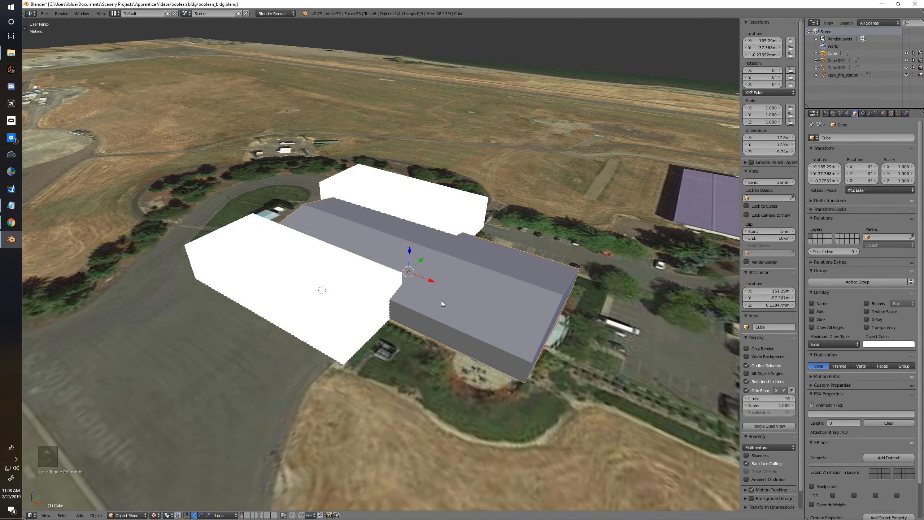
right_click(268, 228)
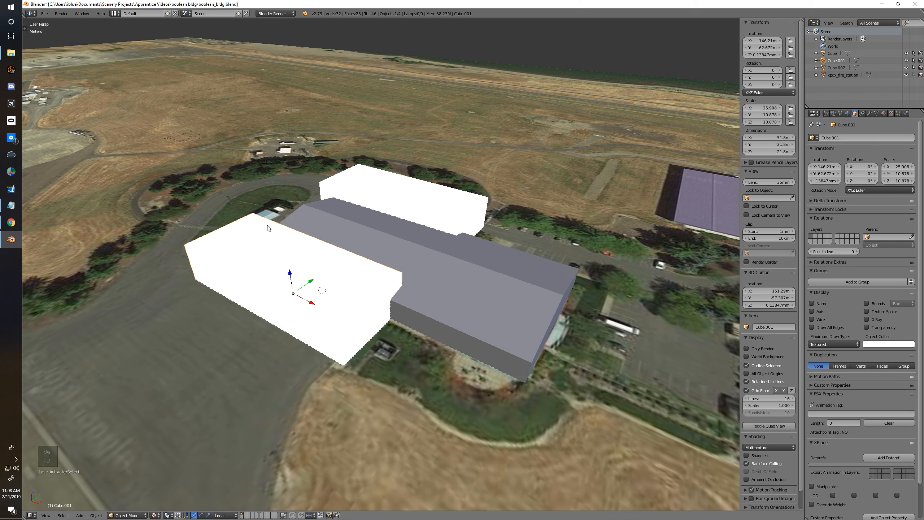
right_click(494, 291)
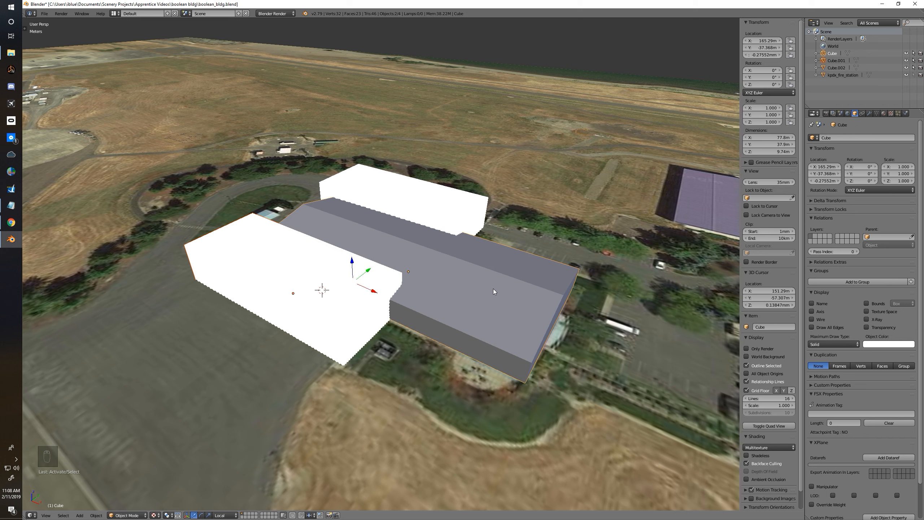
key(ctrl+KP_Subtract)
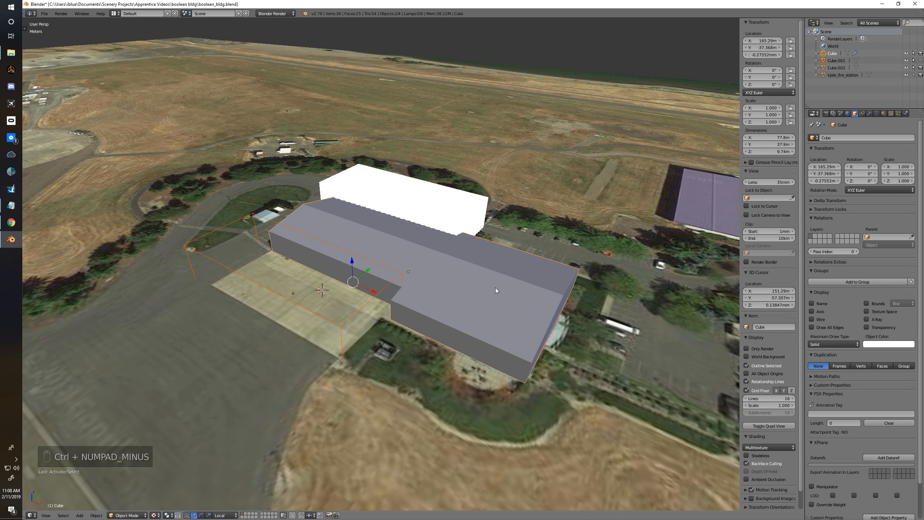
Step: Try to subtract the remaining solid cube from the building with a boolean difference
middle_drag(351, 271, 318, 262)
right_click(484, 257)
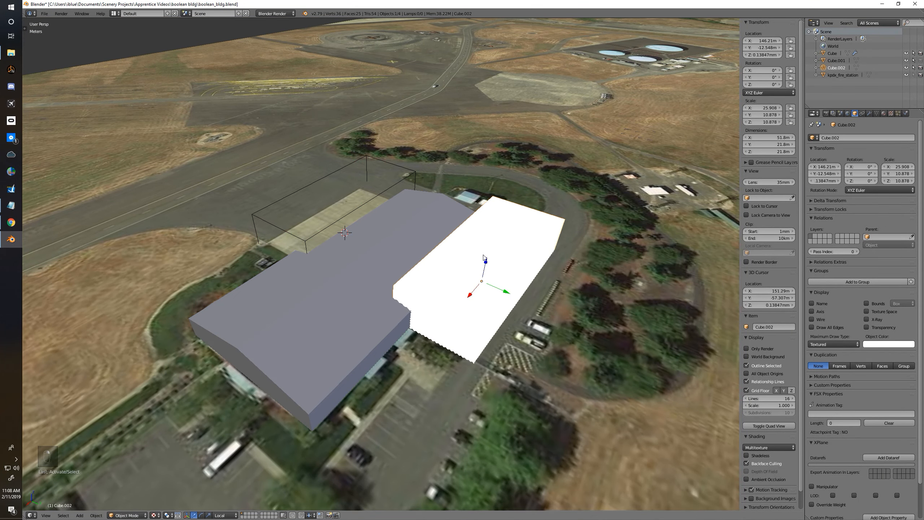
right_click(370, 262)
key(ctrl+KP_Subtract)
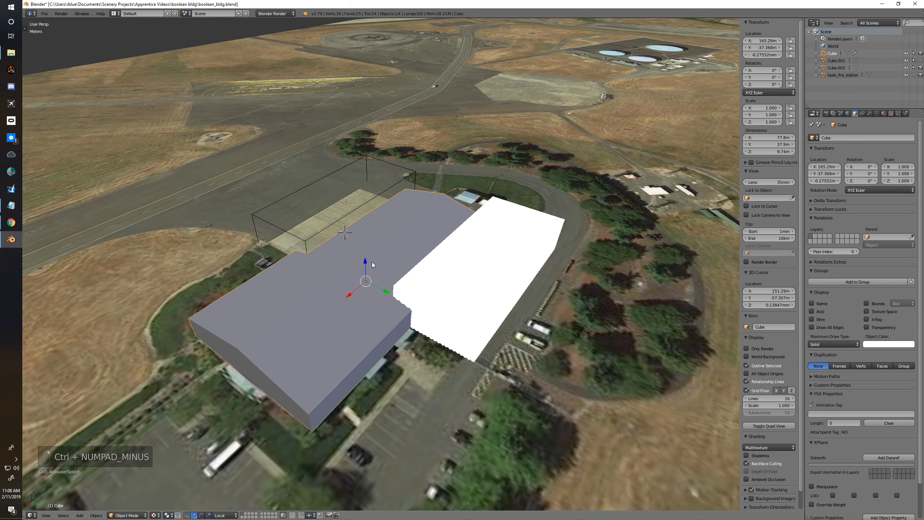
Step: Select the remaining white cube together with the building as active object, and subtract it with a boolean difference
middle_drag(364, 301, 429, 306)
middle_drag(502, 303, 396, 313)
right_click(458, 298)
shift+right_click(315, 292)
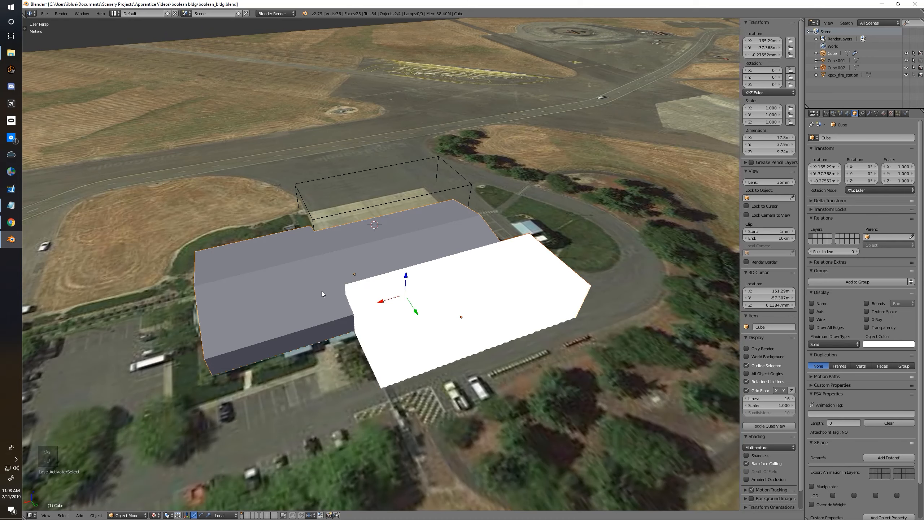
key(ctrl+KP_Subtract)
Step: Return to orthographic top view and set the building's maximum draw type to Wire
middle_drag(375, 252, 402, 287)
key(KP_7)
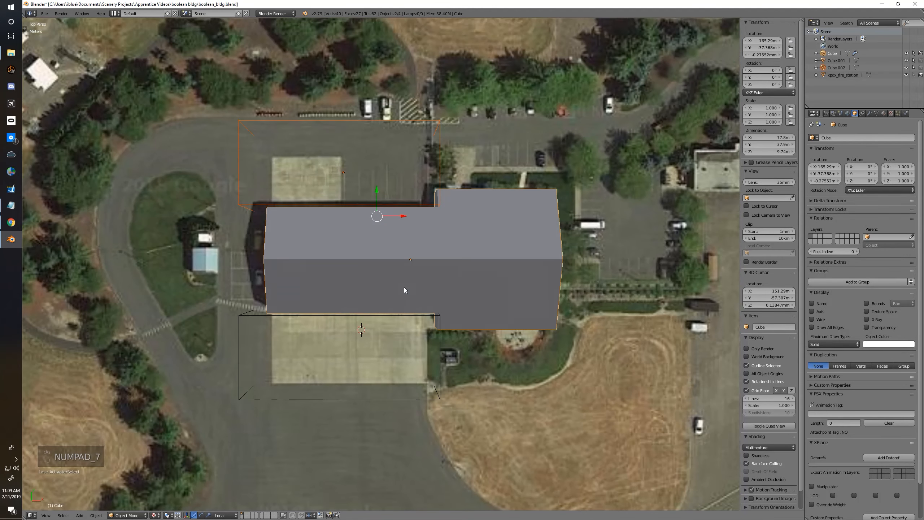
key(KP_5)
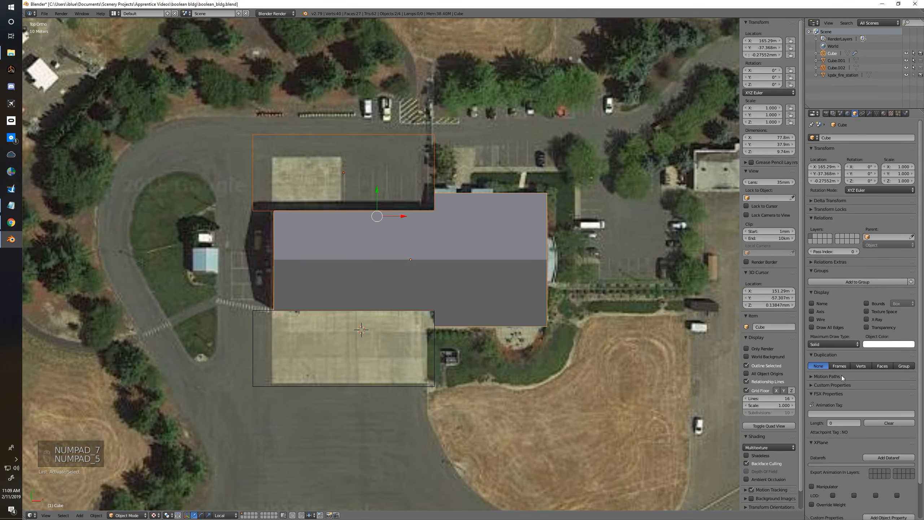
click(826, 343)
click(822, 330)
Step: Duplicate the apron-side cutter and move the copy along X to about 184.12 m, over the garden beside the apron
shift+middle_drag(495, 238, 485, 241)
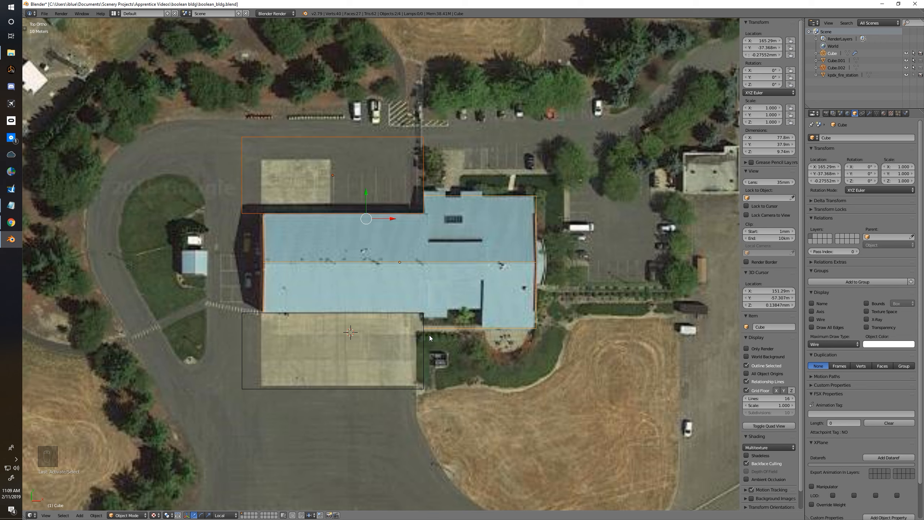
right_click(330, 388)
key(shift+d)
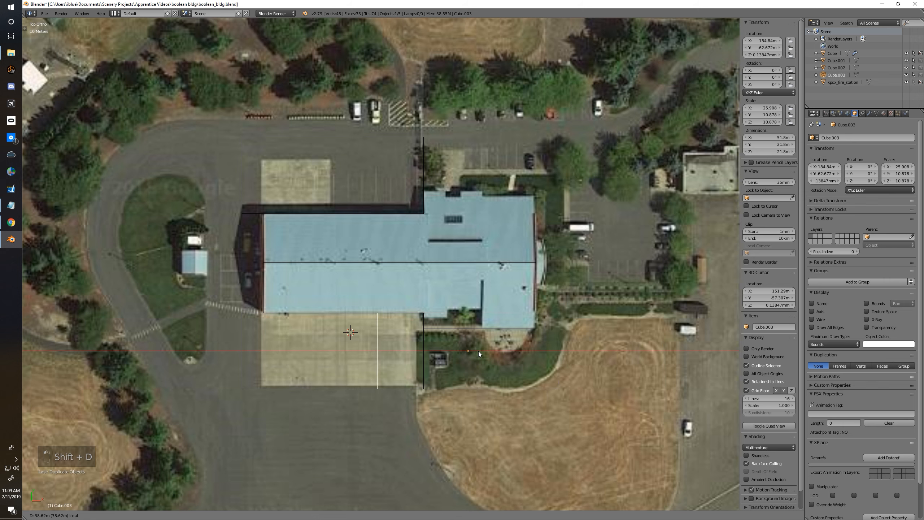
click(476, 352)
Step: Narrow the new cutter along X to about 9.65 m and shift it to about X 183.81 m, against the projecting wing
key(s)
key(x)
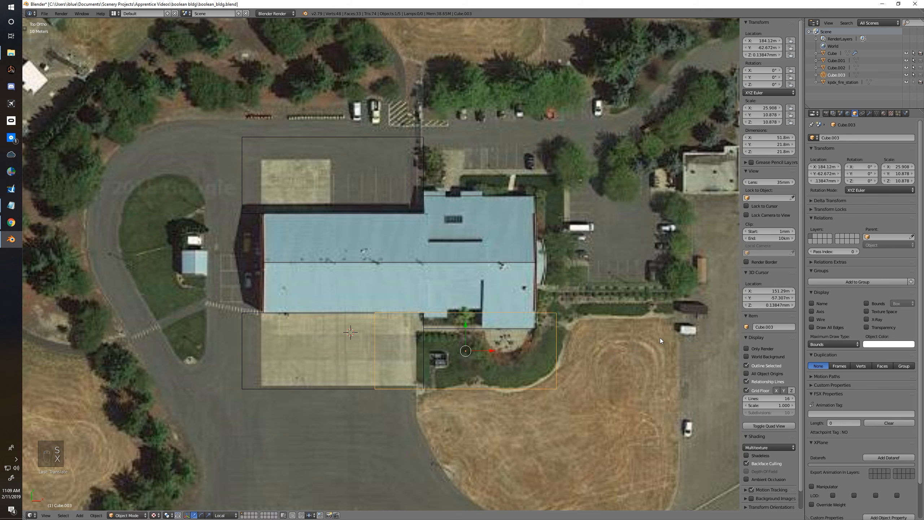
key(s)
key(x)
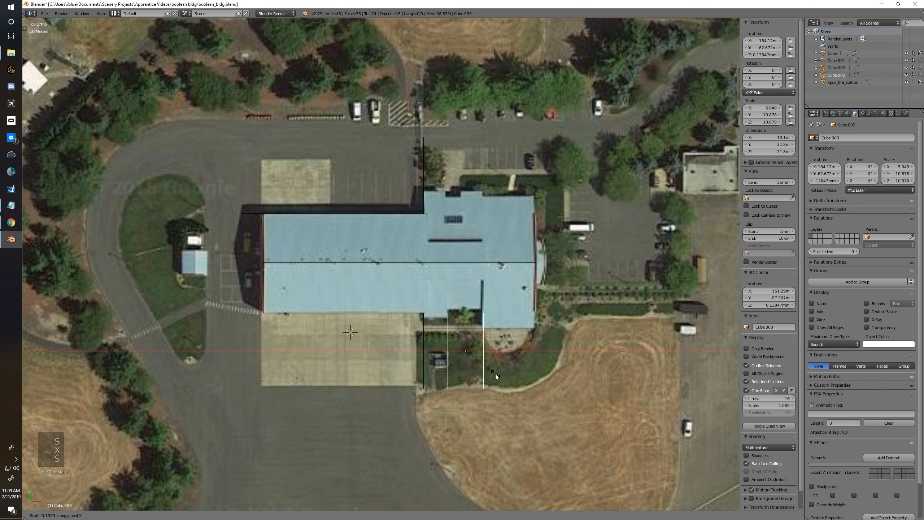
click(493, 373)
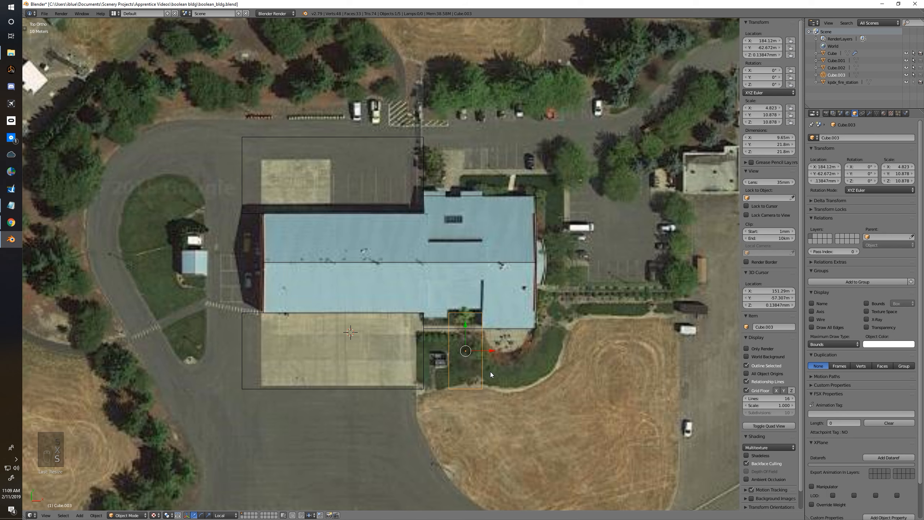
click(485, 354)
Step: Move the narrow cutter along Y to about -61.53 m, aligning it with the recessed roof edge
scroll(484, 352, up, 2)
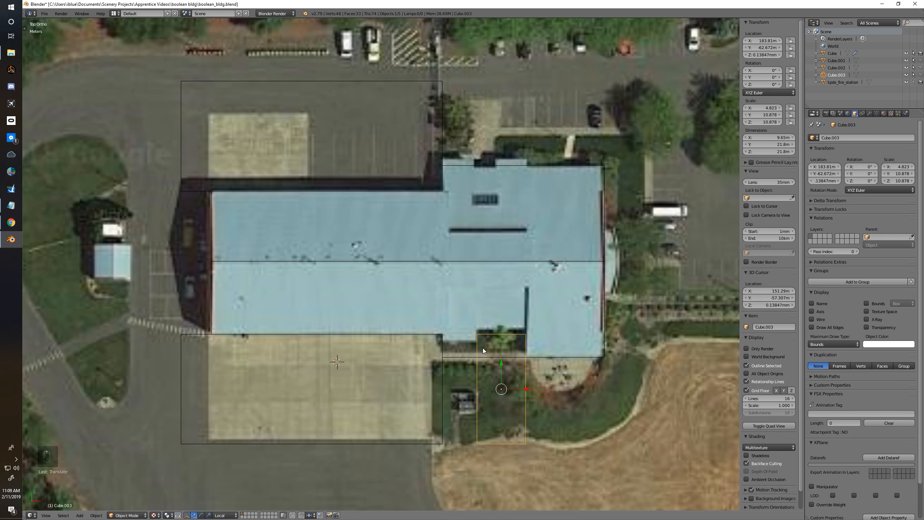
key(g)
key(y)
key(y)
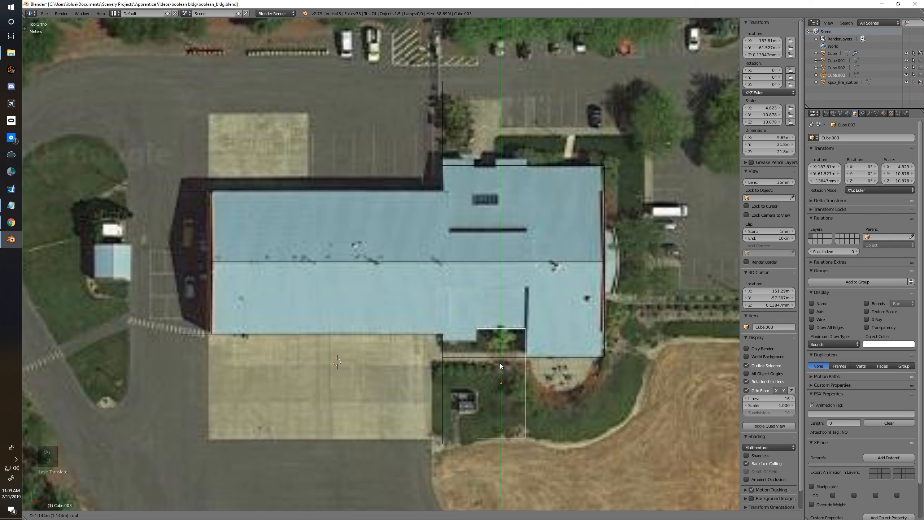
click(499, 363)
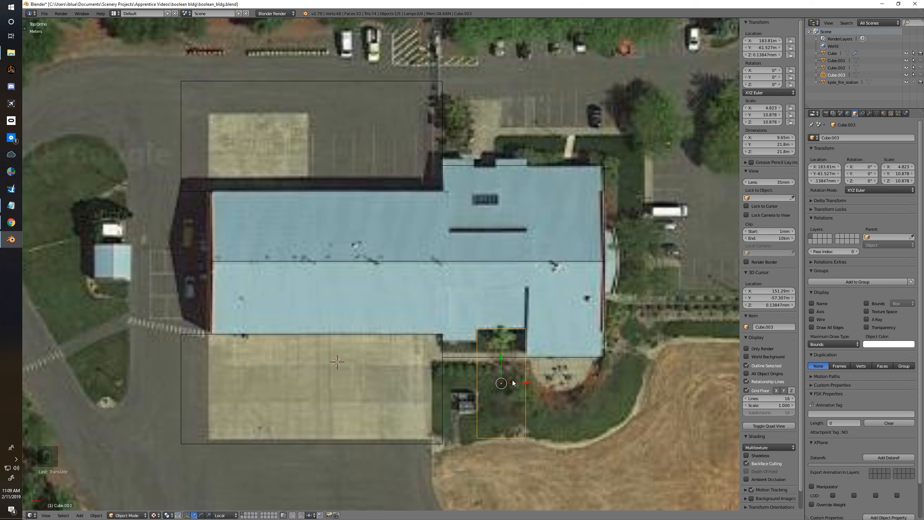
Step: Duplicate the narrow garden cutter and move the copy along Y to about -63.74 m
key(shift+d)
right_click(519, 389)
key(g)
key(y)
key(y)
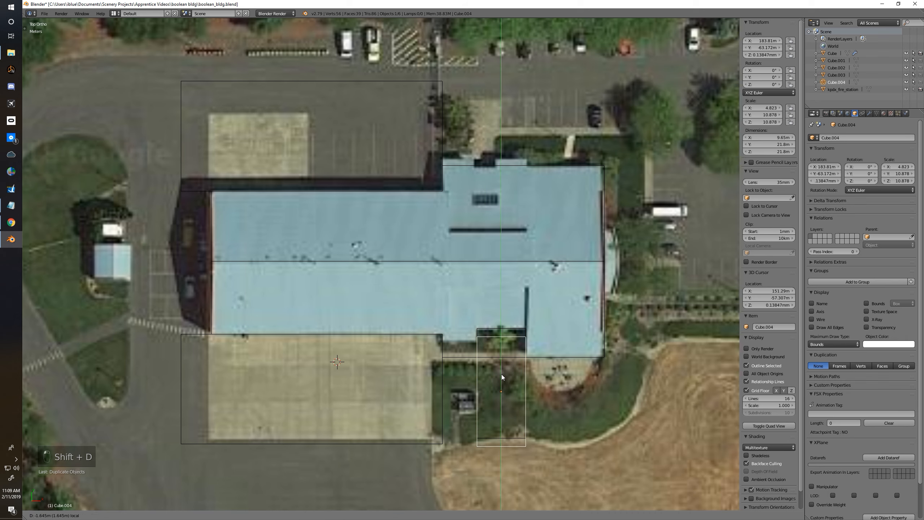
click(501, 377)
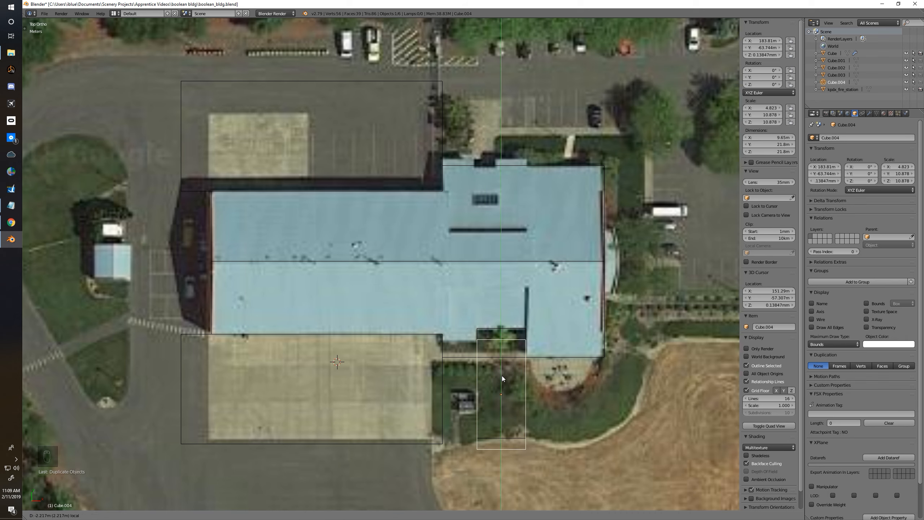
Step: Move the copied cutter to about X 175.94 m and Y -64.03 m, against the small roof step beside the apron
key(g)
key(x)
key(x)
click(481, 393)
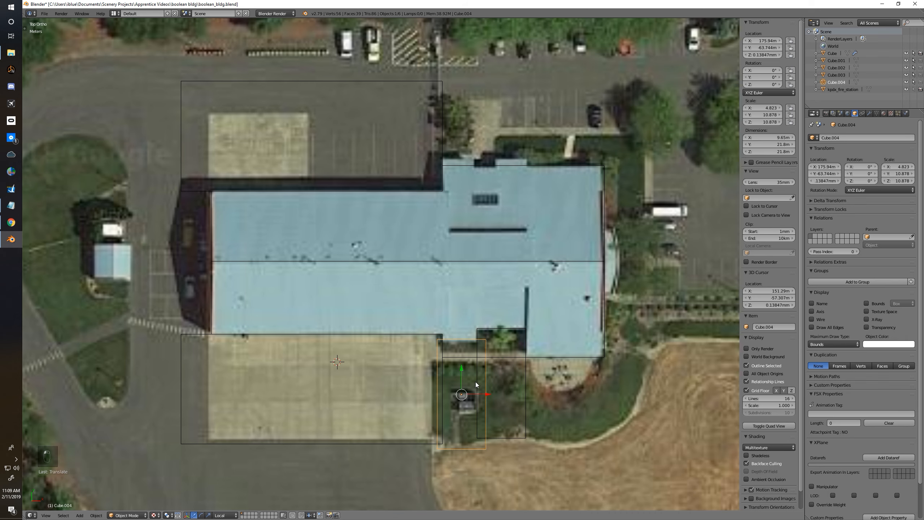
key(g)
key(y)
key(y)
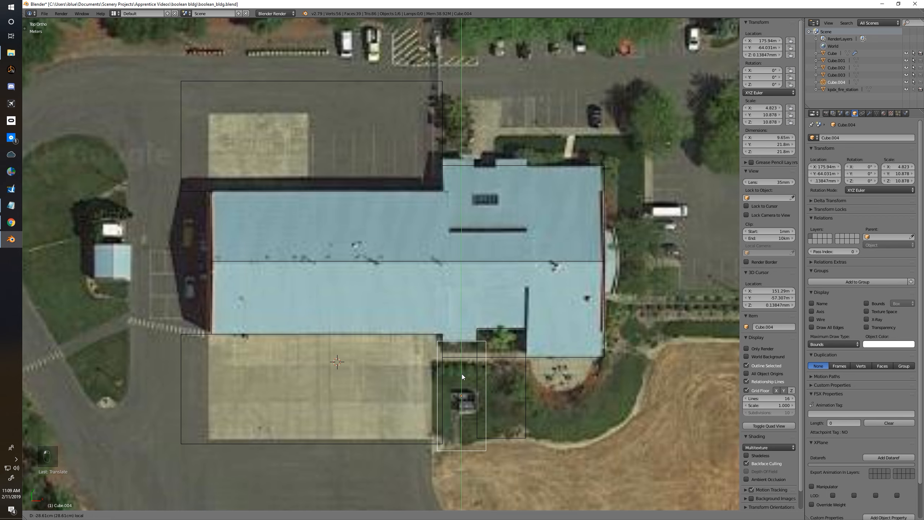
click(462, 374)
Step: Set the building's maximum draw type to Solid
middle_drag(573, 378, 776, 349)
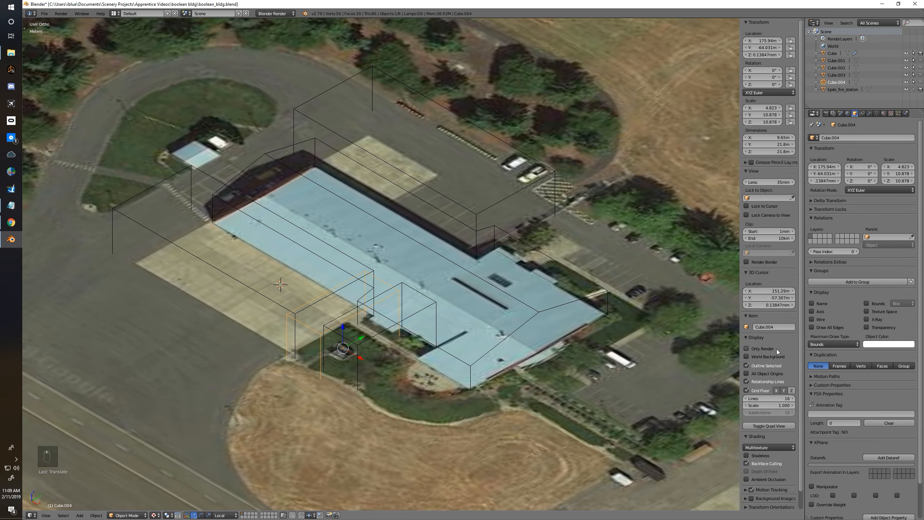
click(820, 342)
click(552, 350)
right_click(532, 310)
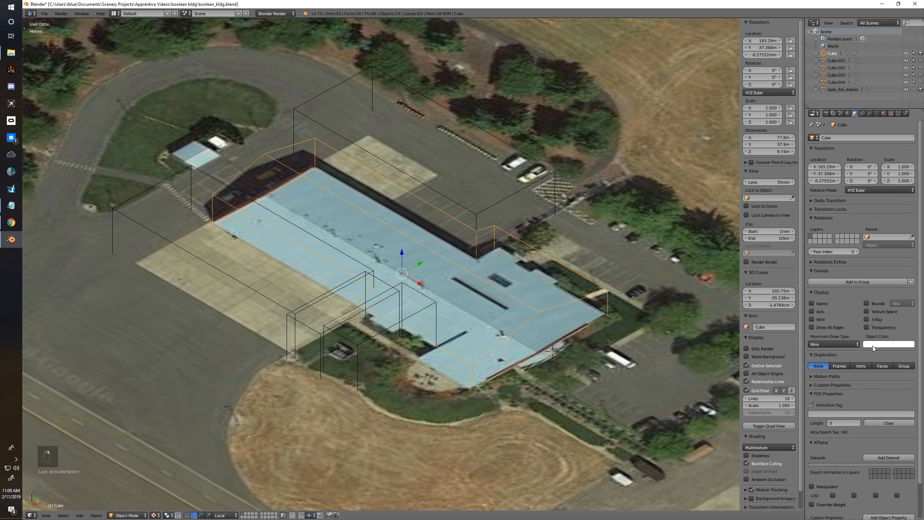
click(821, 342)
click(820, 320)
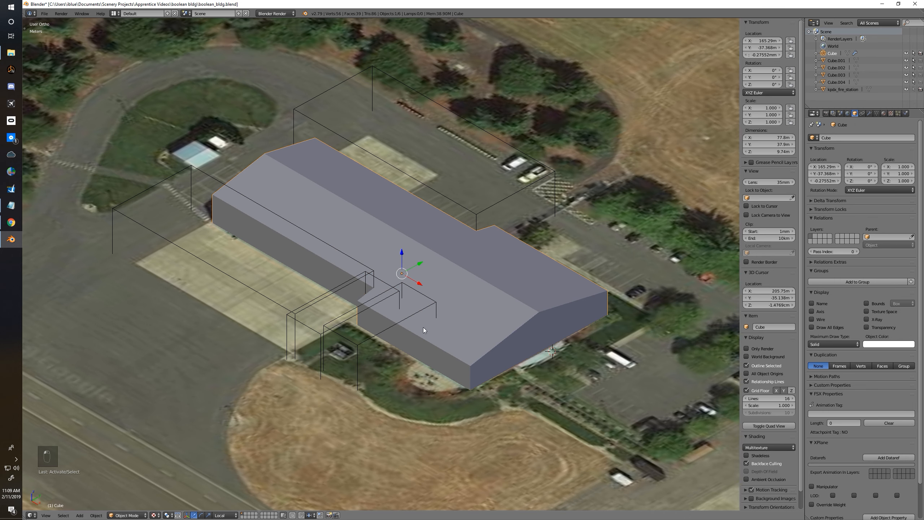
Step: Subtract both narrow garden-side cutters from the building with boolean differences and clear the selection
shift+right_click(315, 330)
key(ctrl+KP_Subtract)
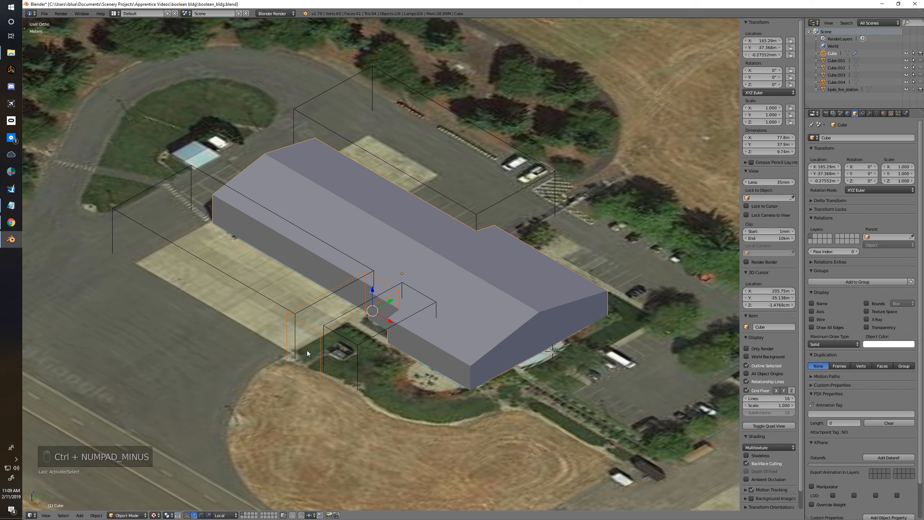
right_click(363, 343)
shift+right_click(521, 325)
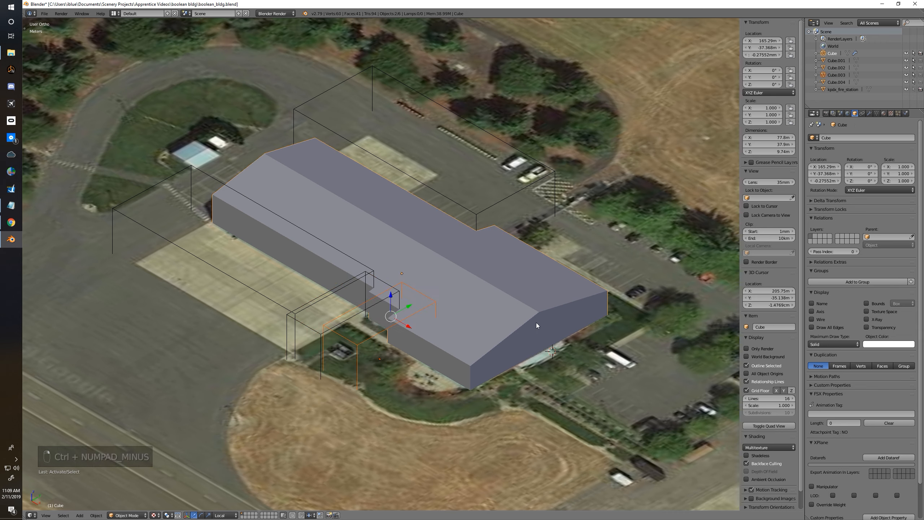
key(ctrl+KP_Subtract)
middle_drag(535, 322, 474, 258)
key(a)
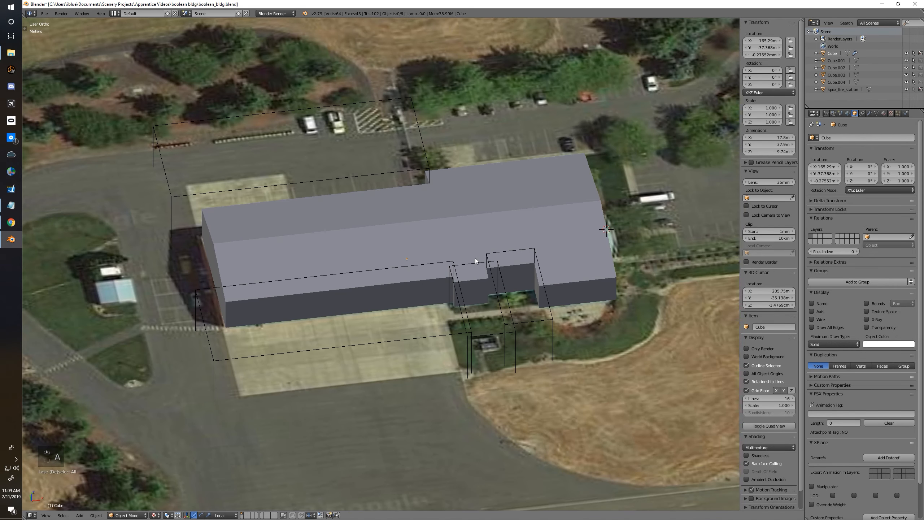
Step: Select the building and apply its boolean modifiers in order from the first one
key(KP_7)
shift+middle_drag(493, 276, 456, 276)
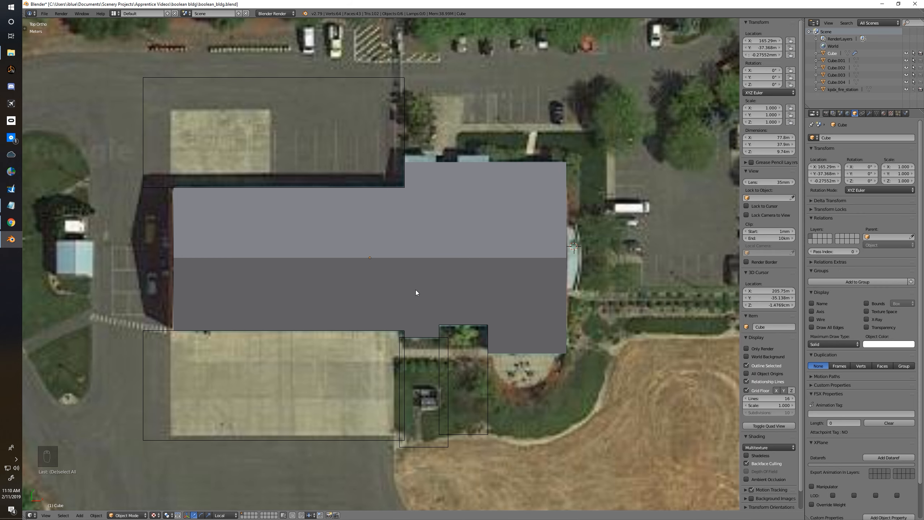
shift+middle_drag(482, 307, 472, 242)
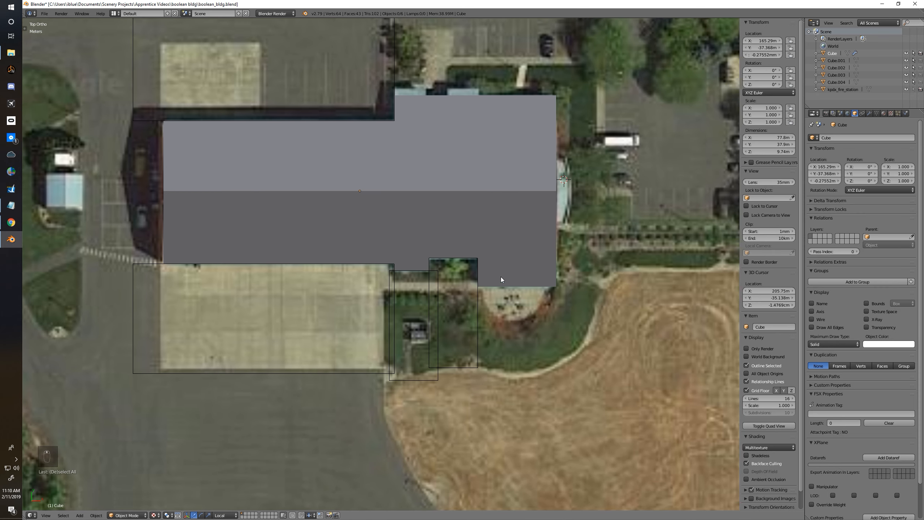
shift+middle_drag(514, 283, 489, 312)
middle_drag(338, 270, 542, 319)
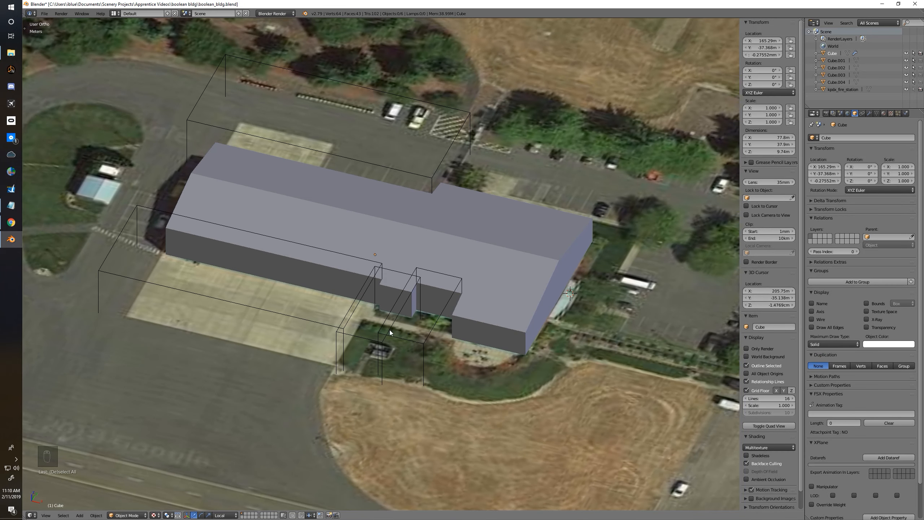
right_click(503, 260)
middle_drag(520, 262, 517, 258)
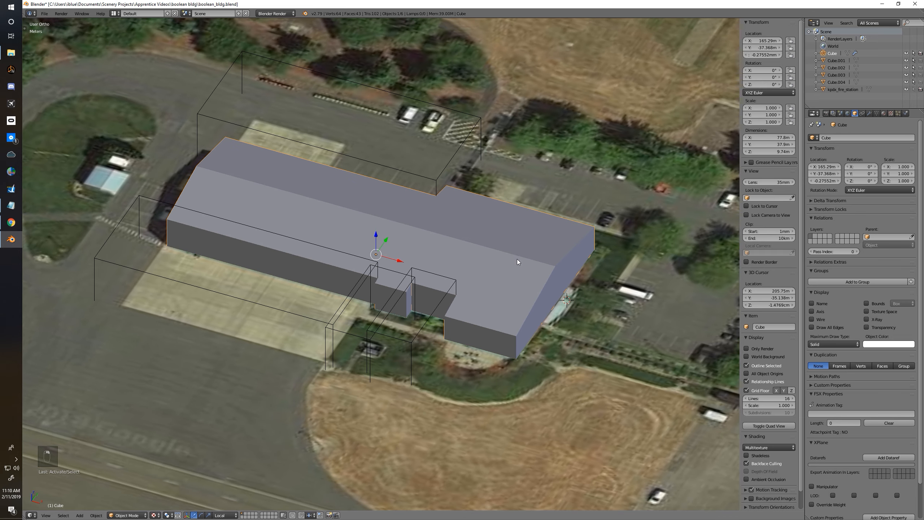
click(869, 114)
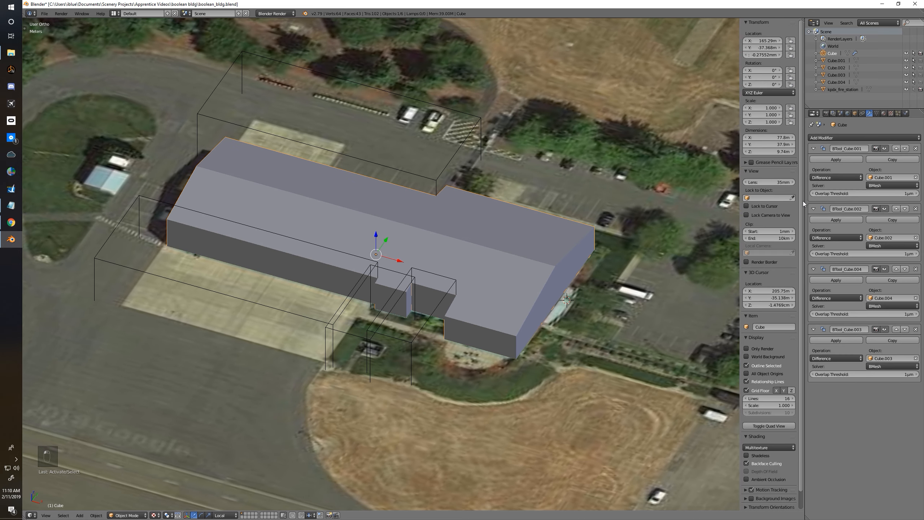
click(827, 161)
click(828, 160)
click(828, 161)
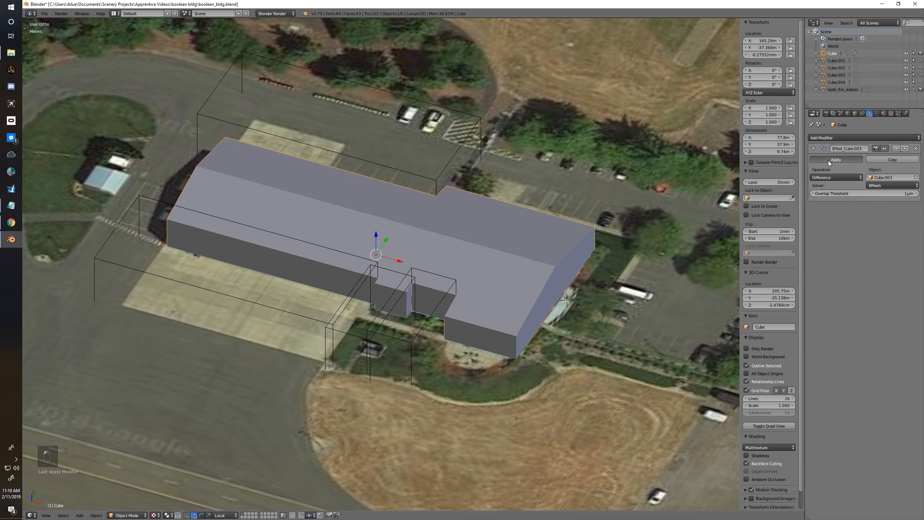
Step: Undo the applied modifiers until all four boolean differences are back on the building
key(ctrl+z)
key(ctrl+z)
key(ctrl+z)
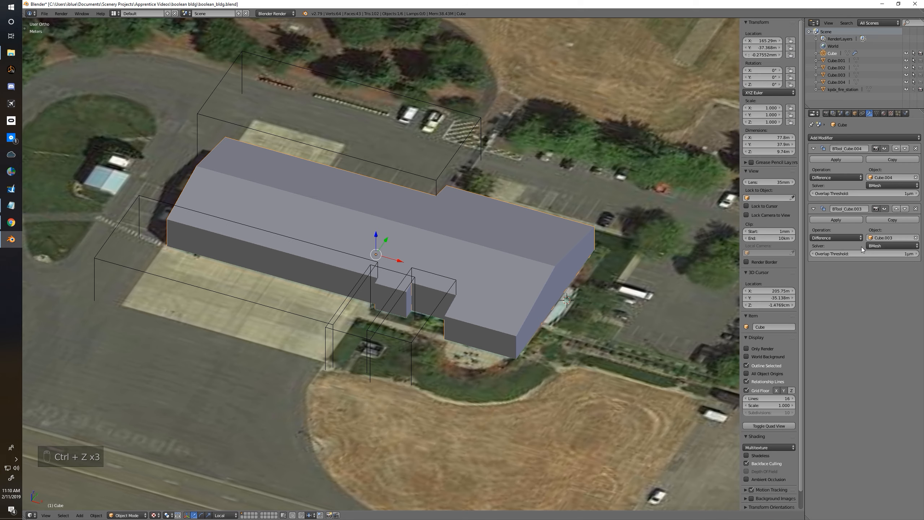
key(ctrl+z)
key(ctrl+z)
key(ctrl+z)
Step: Try sliding the long apron-side cutter along Y into the building to test the live cut, and undo the move
middle_drag(404, 294, 393, 341)
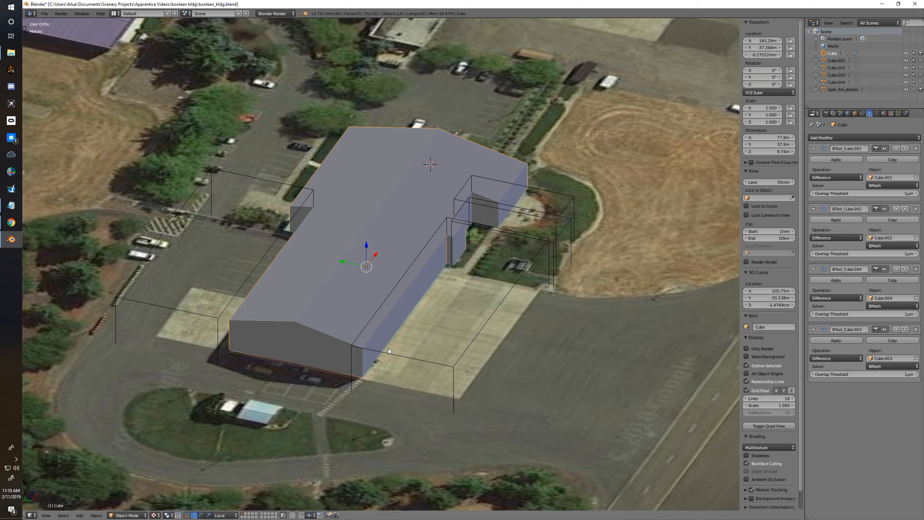
right_click(433, 361)
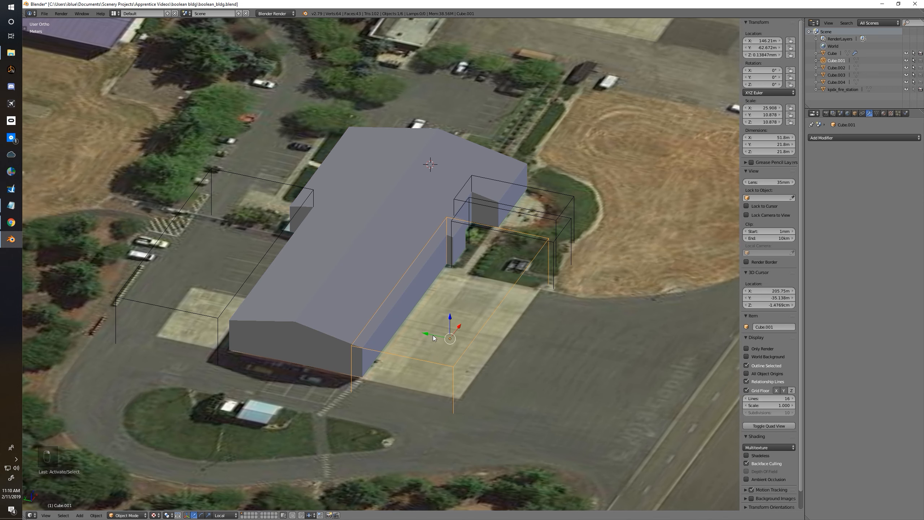
key(g)
key(y)
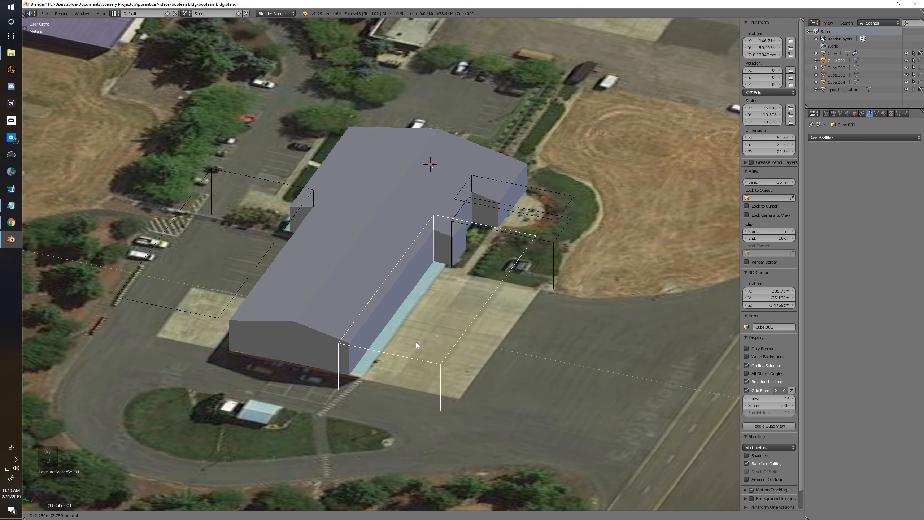
click(401, 336)
key(ctrl+z)
Step: Try sliding the narrow garden cutter beside the projecting wing along local Y, revert it and clear the selection
middle_drag(436, 338, 378, 363)
right_click(412, 346)
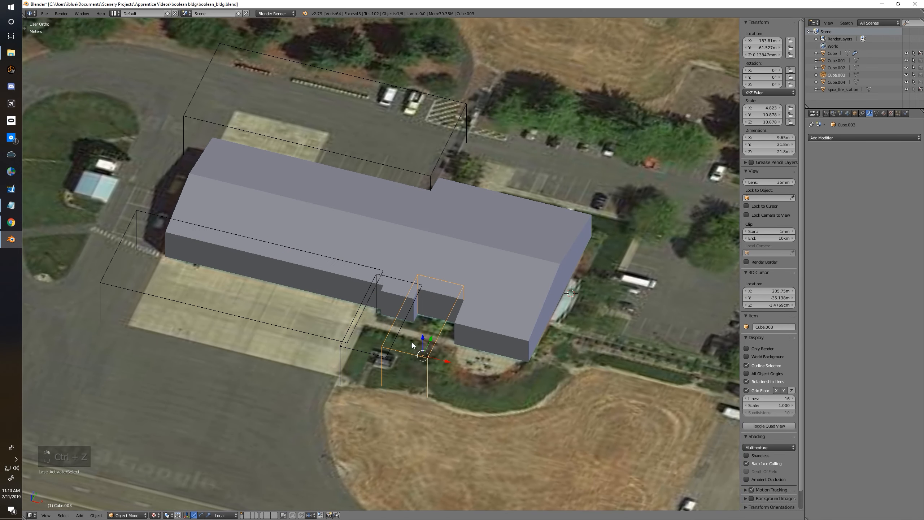
key(g)
key(y)
key(y)
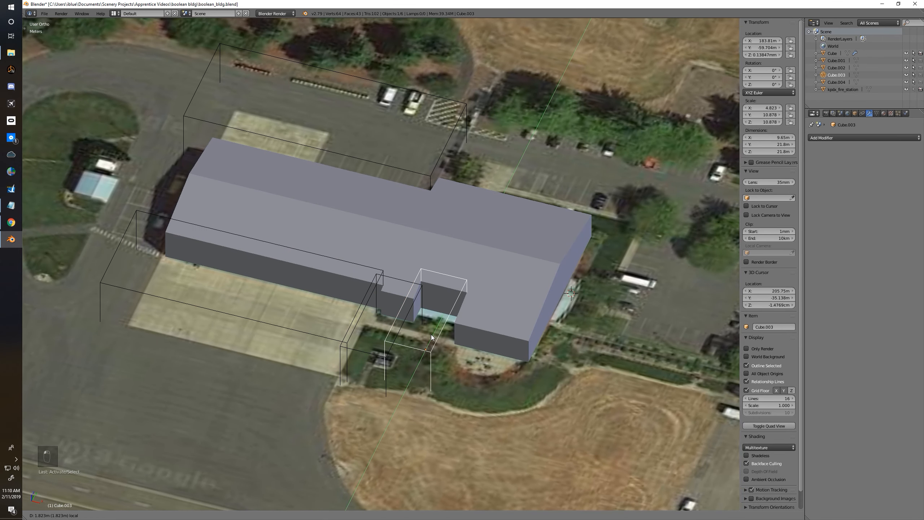
right_click(431, 337)
key(ctrl+z)
key(a)
middle_drag(456, 330, 454, 336)
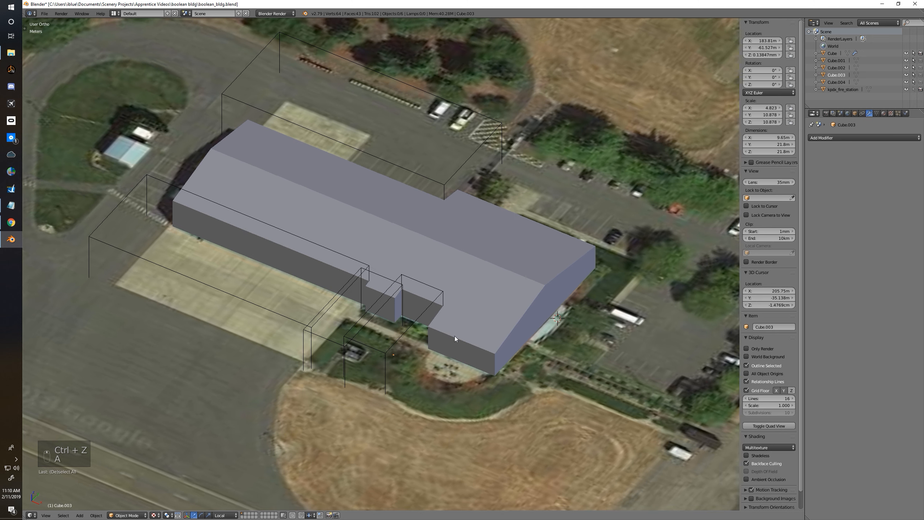
Step: Apply all four boolean modifiers on the building and check the resulting mesh in Edit Mode
right_click(516, 283)
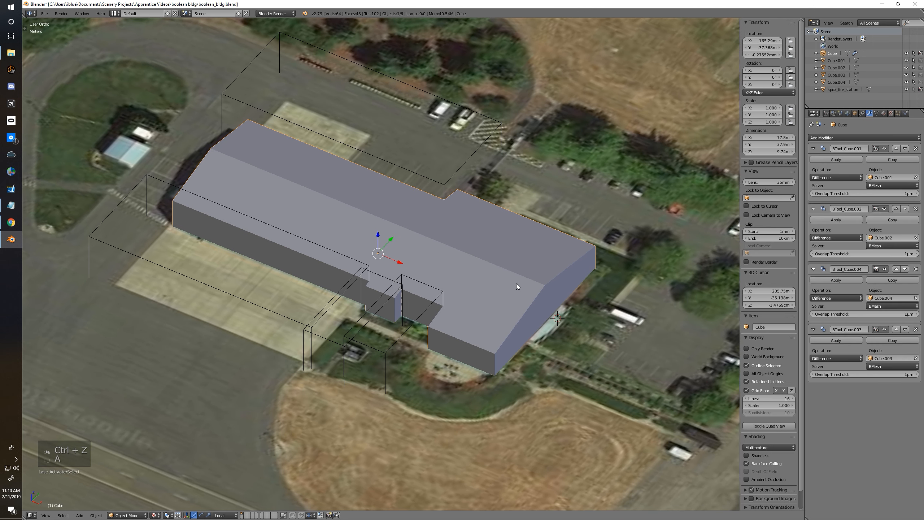
click(824, 160)
click(822, 160)
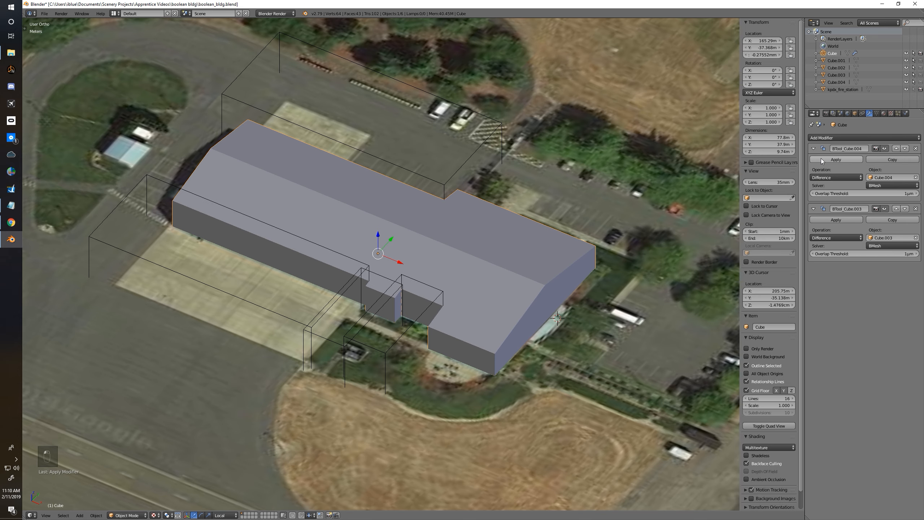
click(822, 161)
click(821, 161)
middle_drag(389, 310, 418, 313)
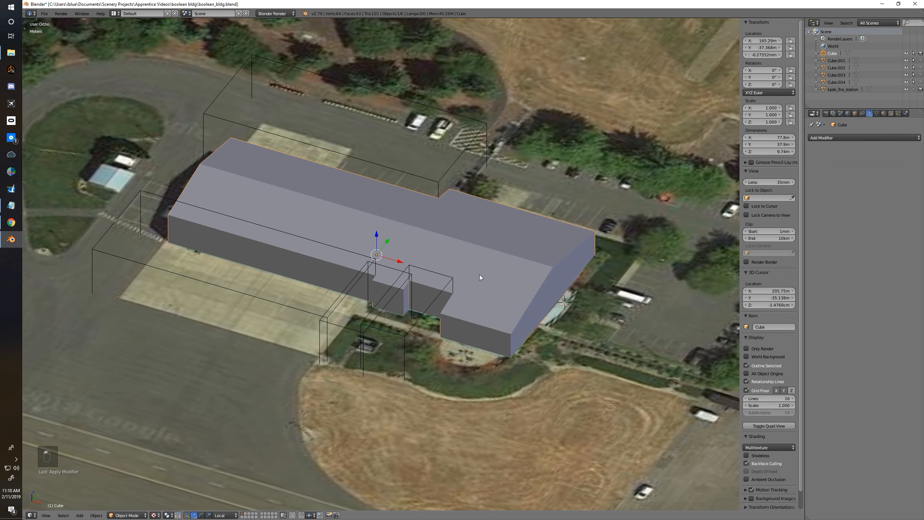
key(Tab)
middle_drag(486, 272, 463, 306)
key(Tab)
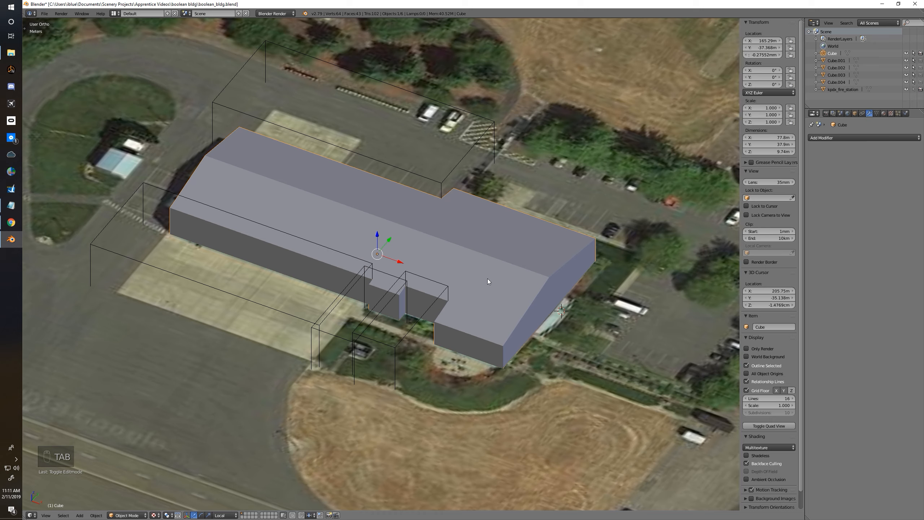
Step: Invert the selection from the building and delete the four cutter cubes
key(ctrl+i)
key(x)
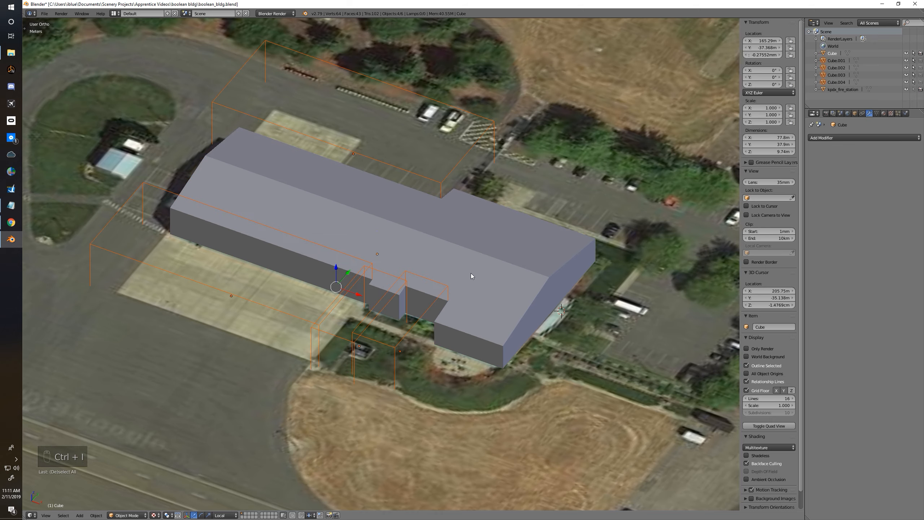
click(460, 271)
mouse_move(447, 284)
middle_down()
mouse_move(341, 284)
mouse_move(476, 291)
mouse_move(461, 293)
middle_up()
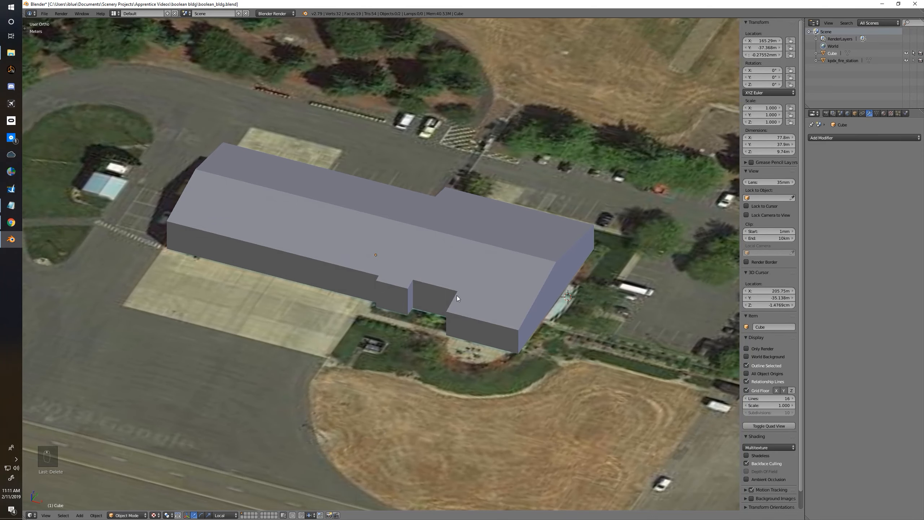
Step: Compare the building's top view with the station's roof in Google Maps 3D and return to Blender
key(KP_7)
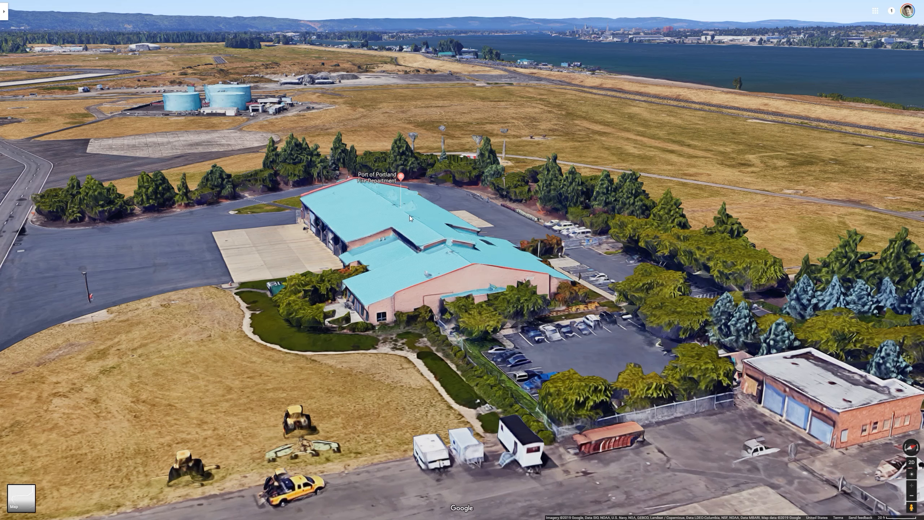
key(alt+Tab)
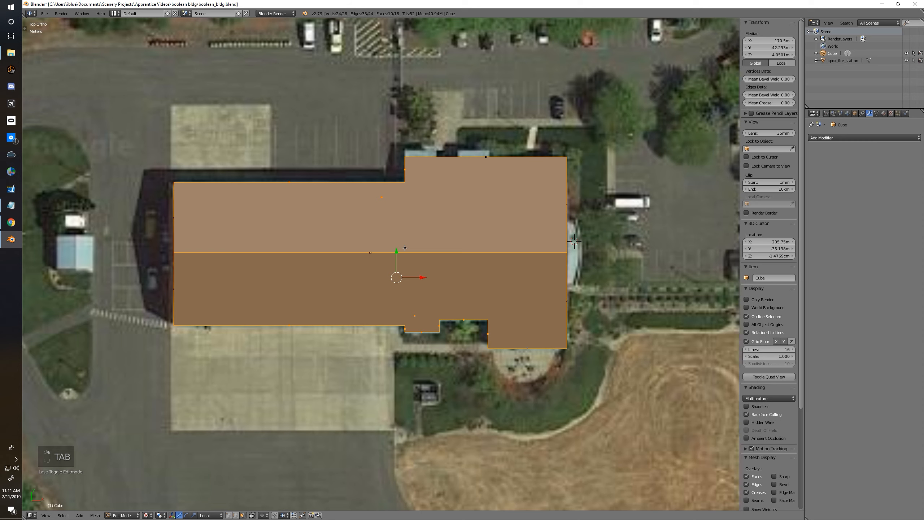
key(Tab)
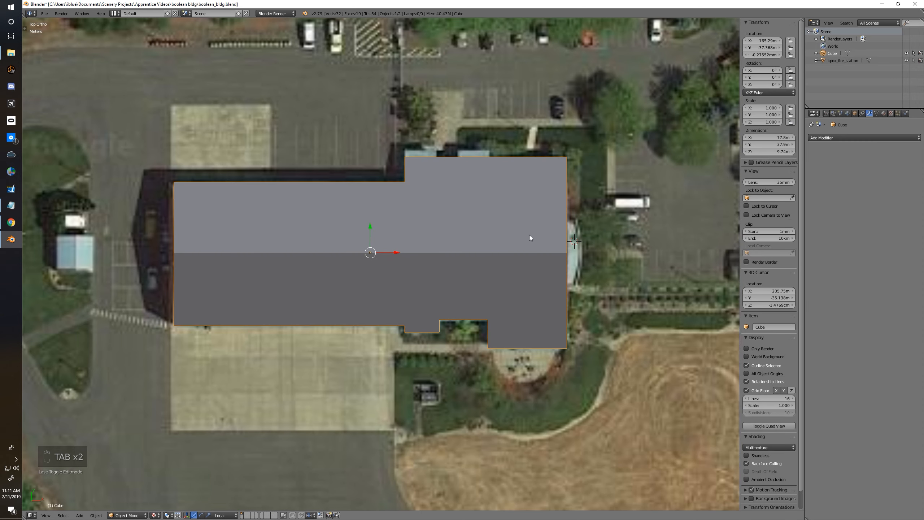
Step: In Edit Mode with vertex selection, connect the two opposite inner roof-edge corners across the ridge where the long bay meets the wider block
key(Tab)
middle_drag(561, 306, 411, 255)
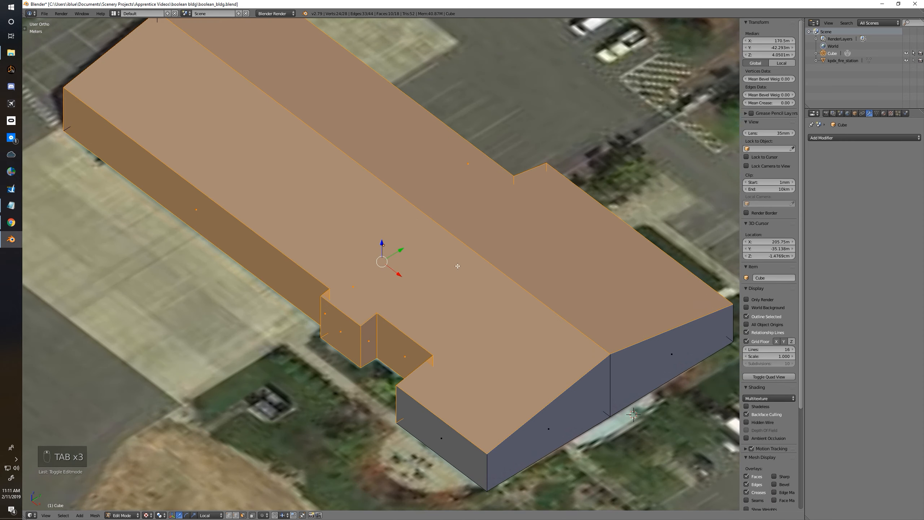
key(ctrl+Tab)
click(410, 256)
click(329, 288)
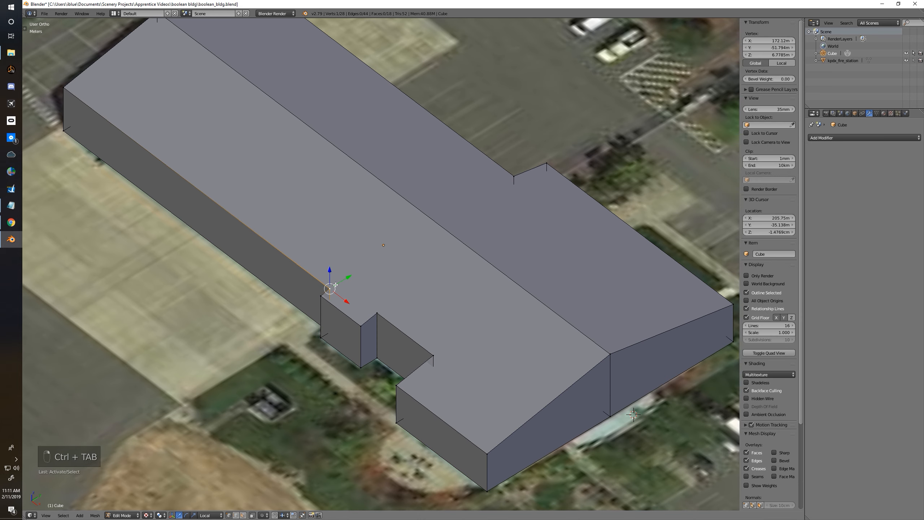
shift+click(514, 176)
key(j)
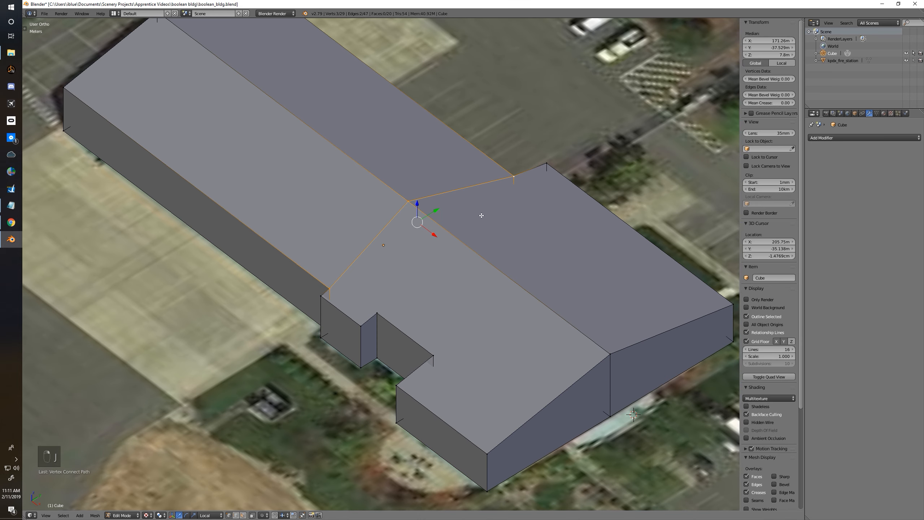
Step: Undo the last vertex connection across the ridge and save the file
key(KP_7)
key(KP_5)
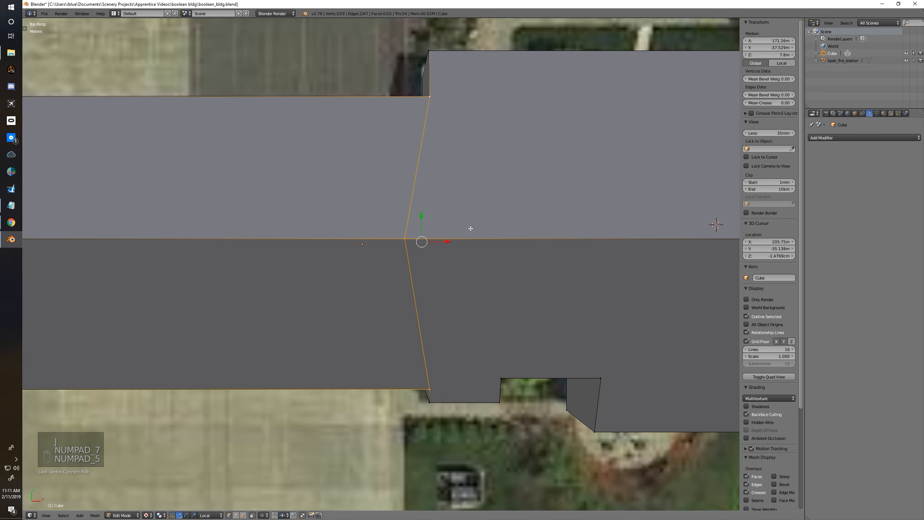
scroll(471, 228, down, 3)
key(ctrl+z)
key(ctrl+s)
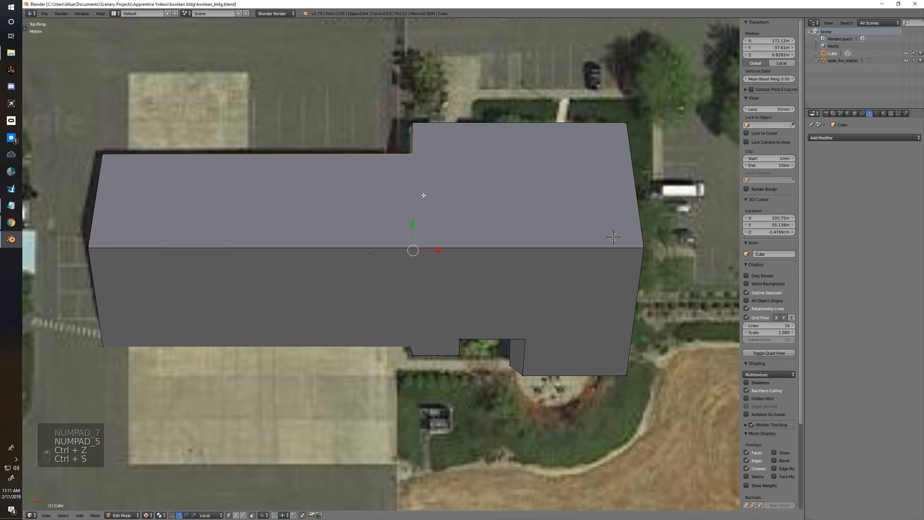
Step: Knife an angle-constrained cut straight across both roof slopes between the inner corners where the long bay meets the wider block
key(KP_5)
scroll(388, 192, up, 2)
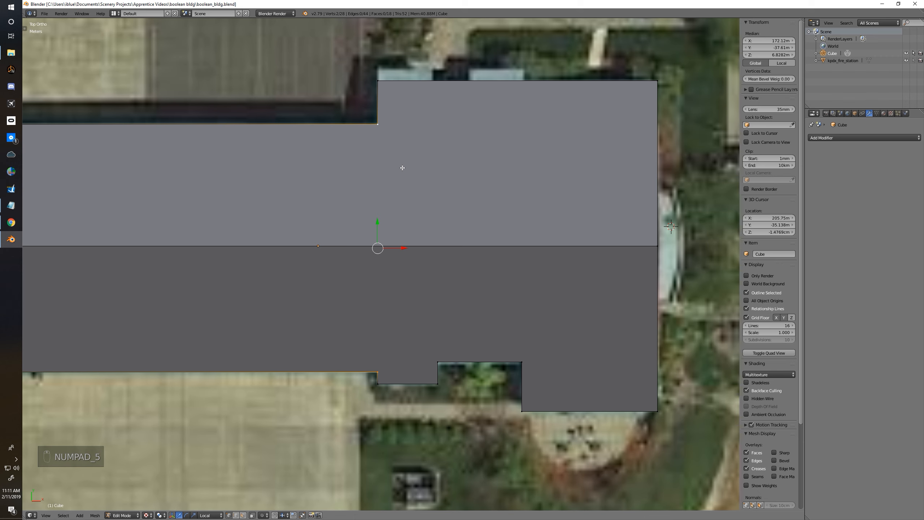
key(k)
key(c)
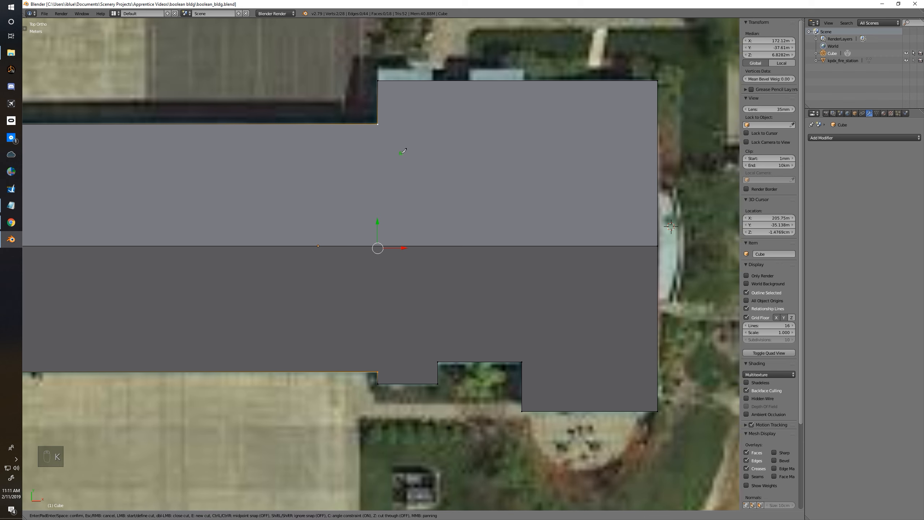
click(378, 124)
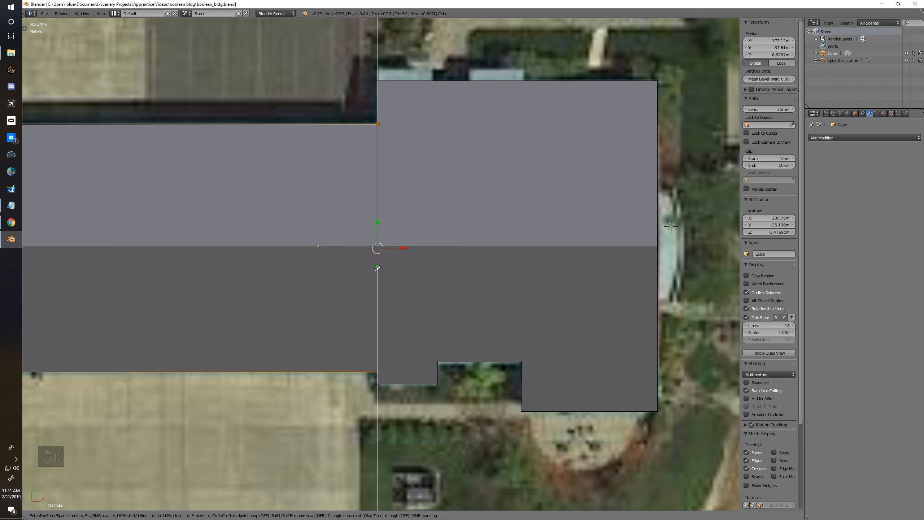
click(395, 368)
key(Return)
middle_drag(447, 326, 320, 205)
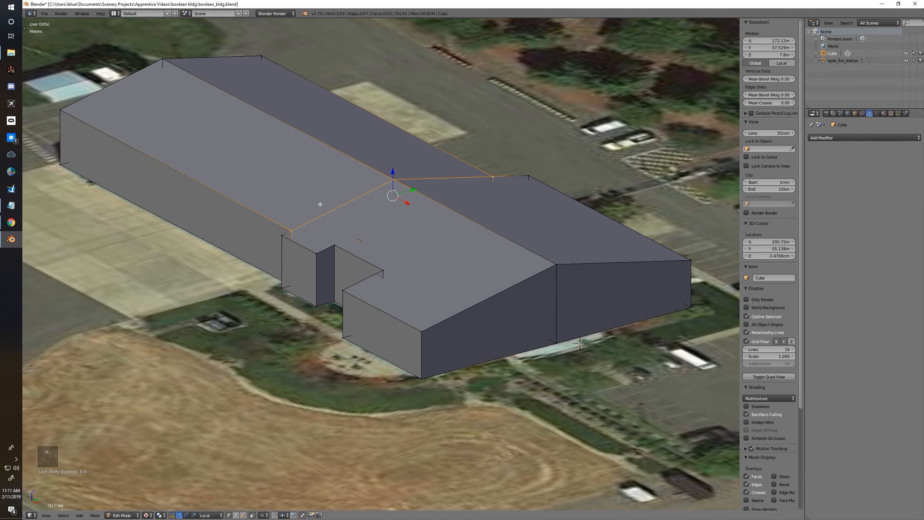
middle_drag(435, 201, 449, 274)
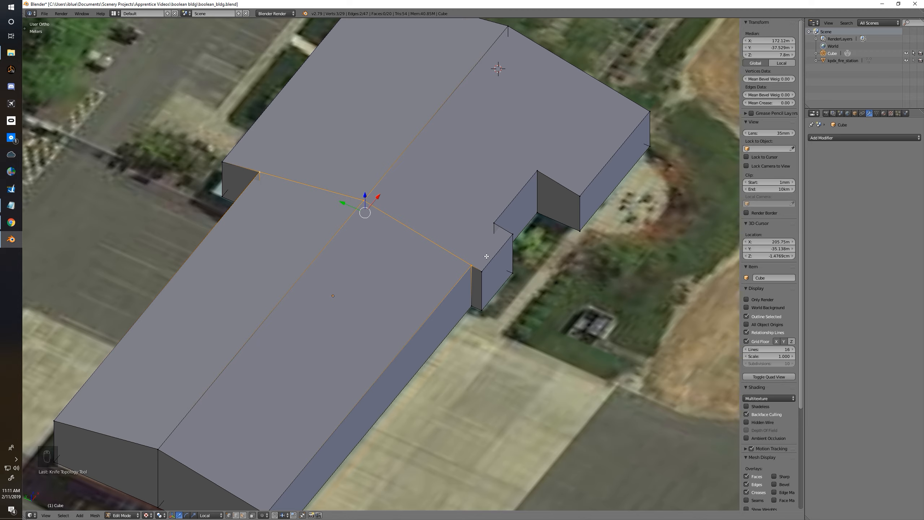
middle_drag(486, 256, 380, 237)
Step: Set the building's maximum draw type to Wire and view it from the top against the aerial imagery
key(KP_7)
scroll(386, 229, up, 1)
scroll(386, 231, down, 1)
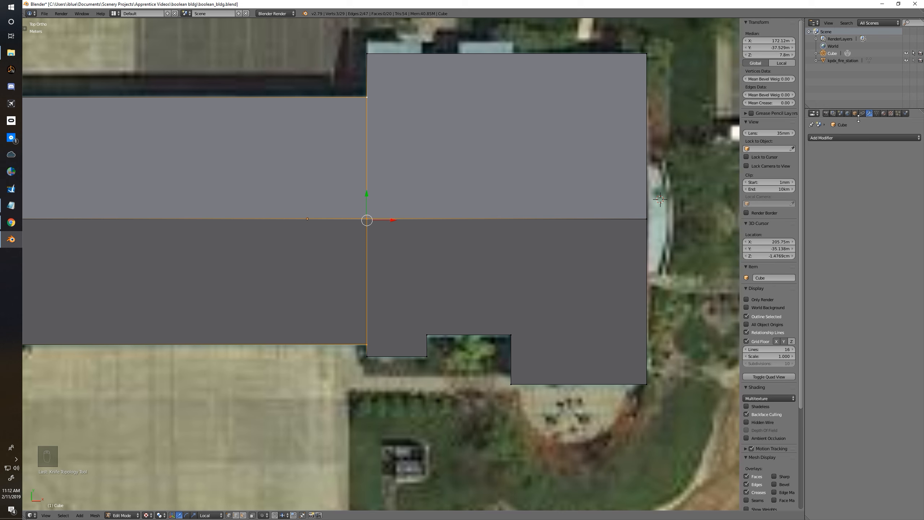
click(854, 114)
click(819, 344)
click(822, 322)
shift+middle_drag(476, 262, 526, 230)
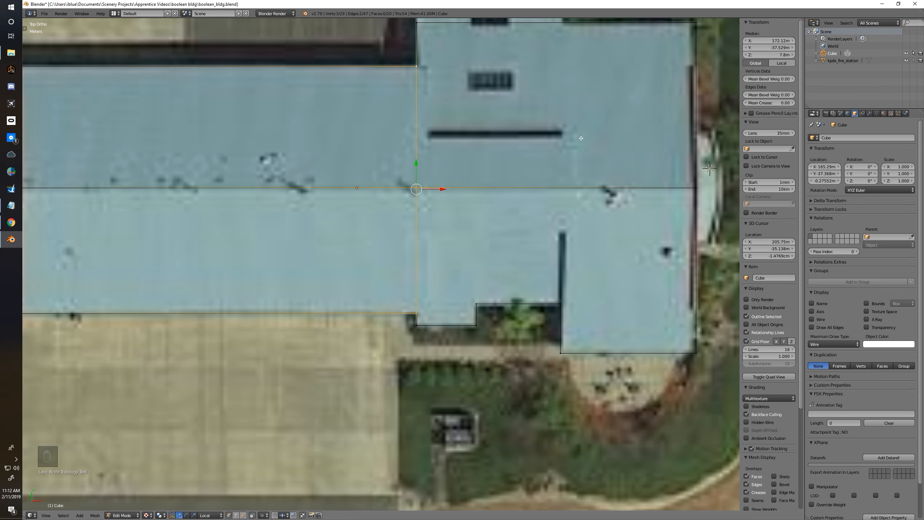
shift+middle_drag(583, 179, 506, 200)
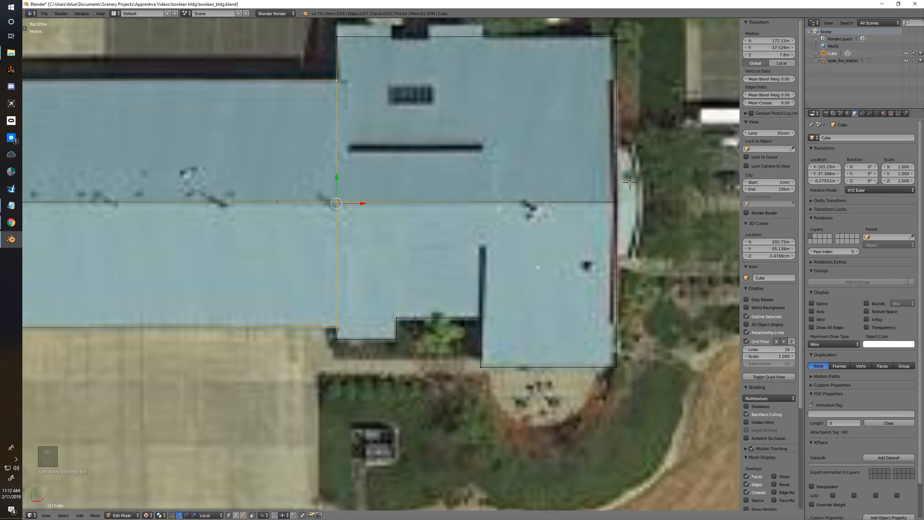
Step: Knife a straight constrained cut across the wider block's roof from the notch's inner corner to the opposite eave
key(k)
key(c)
click(480, 317)
click(495, 37)
key(Return)
middle_drag(489, 143, 451, 94)
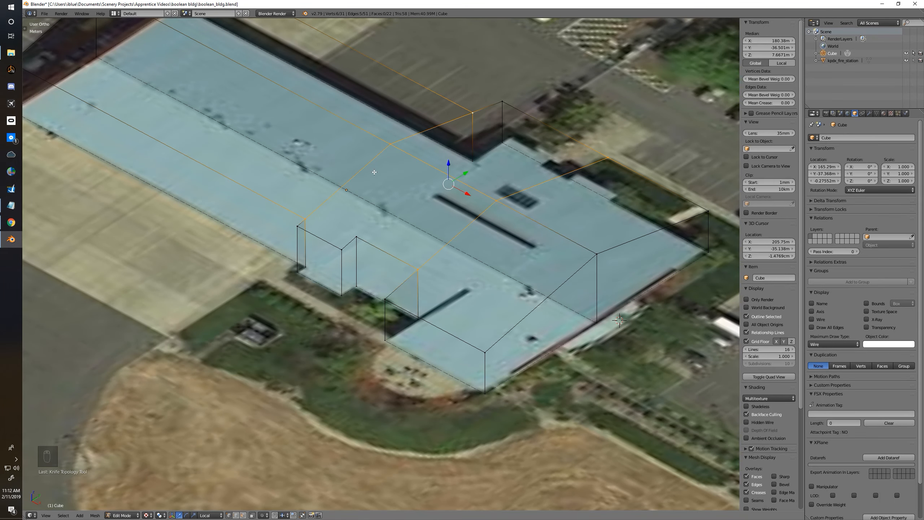
key(KP_7)
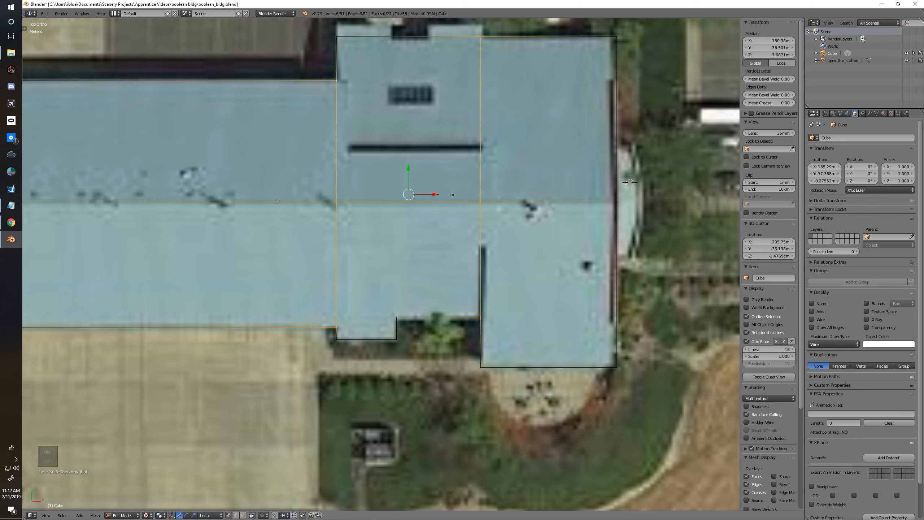
mouse_move(452, 172)
middle_down()
mouse_move(446, 161)
mouse_move(459, 174)
middle_up()
key(KP_7)
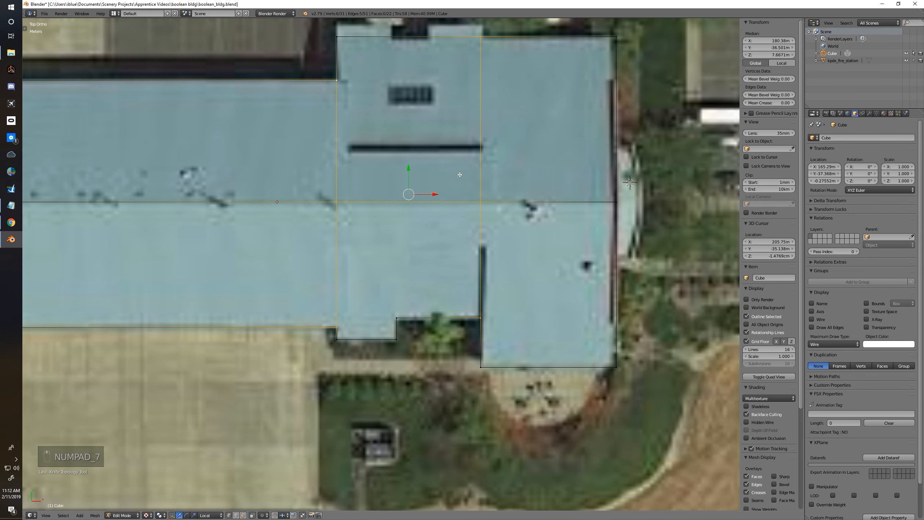
Step: Knife a constrained cut parallel to the ridge between the two cross cuts, along the long dark roof step in the imagery
shift+middle_drag(469, 138, 467, 165)
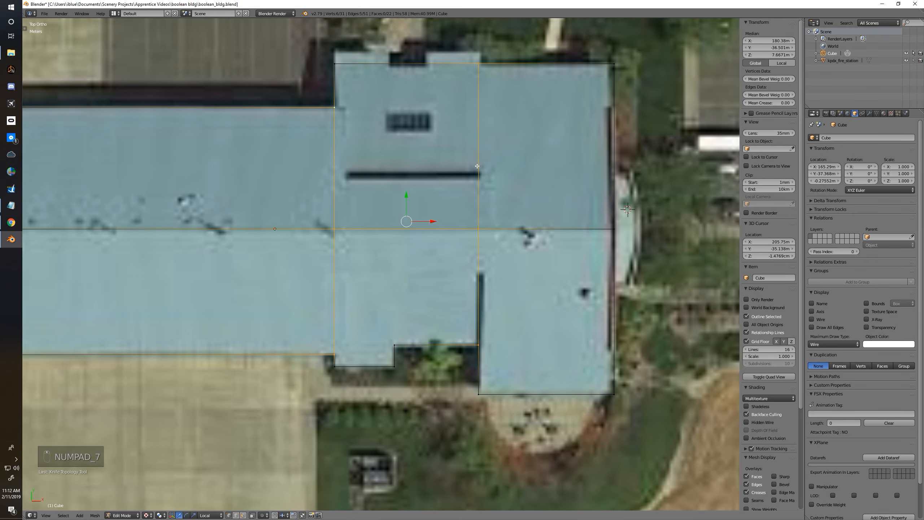
key(k)
key(c)
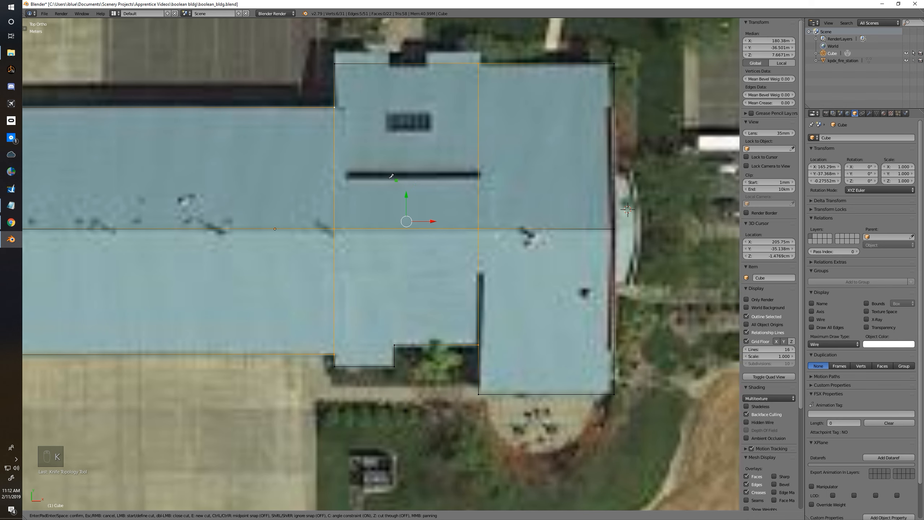
click(335, 178)
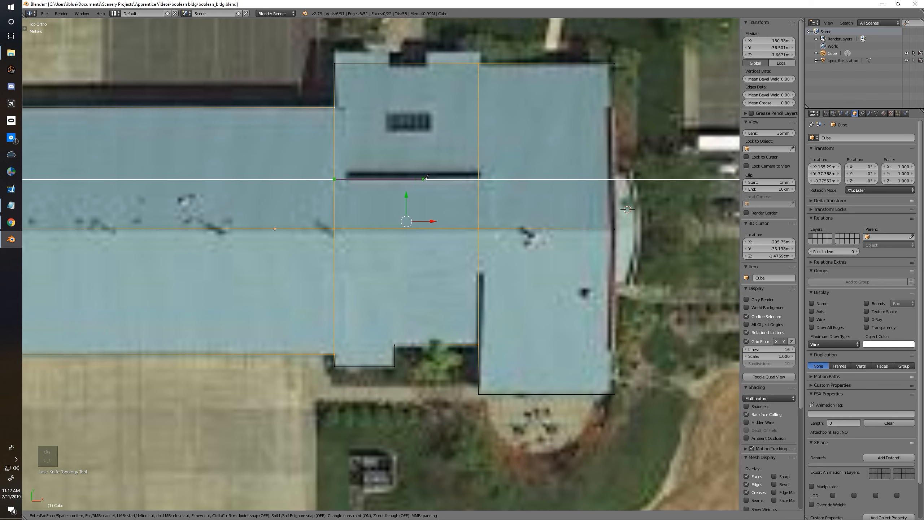
click(479, 178)
key(Return)
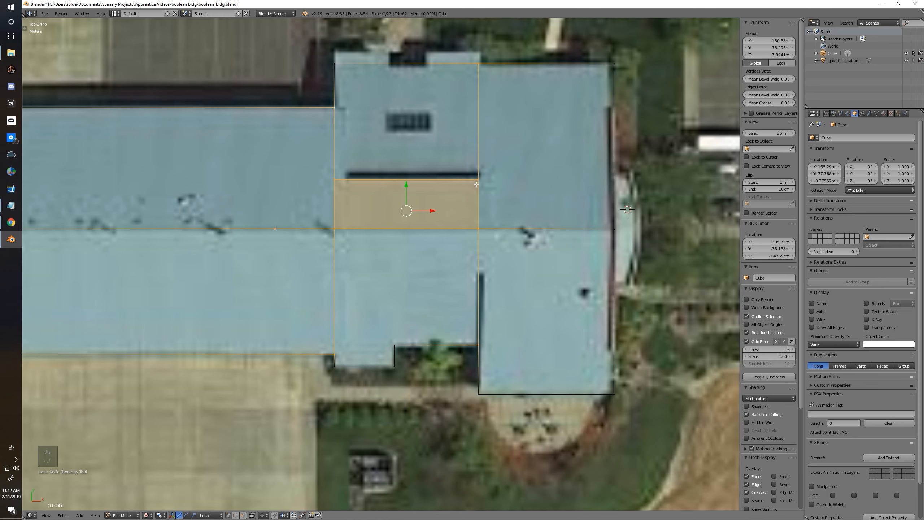
Step: Knife a cut parallel to the ridge on the opposite slope between the cross cuts, starting level with the dark roof step's end
shift+middle_drag(411, 256, 395, 200)
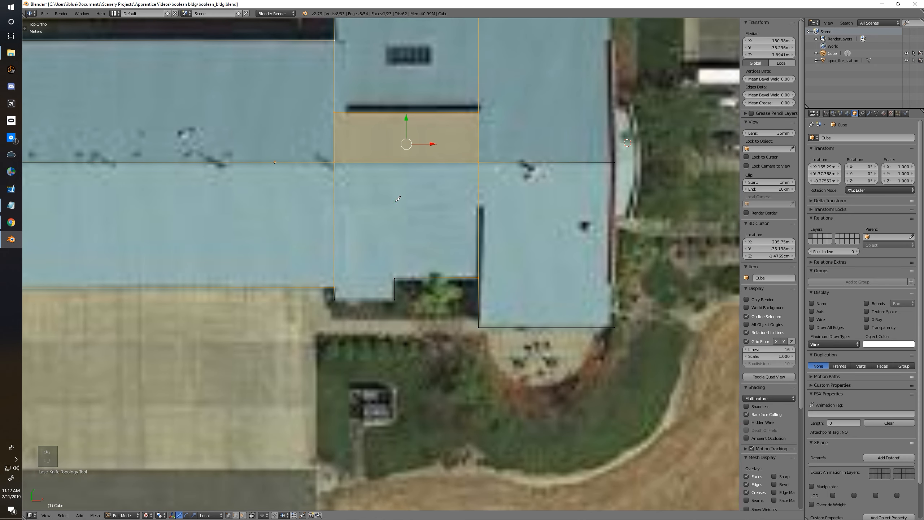
key(k)
click(334, 208)
click(479, 208)
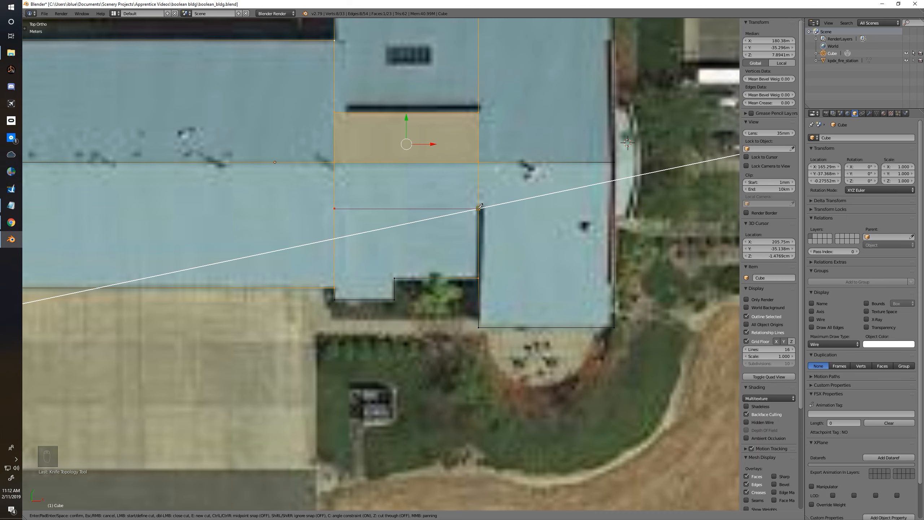
key(Return)
Step: Deselect the whole mesh and set the building's maximum draw type back to Solid
middle_drag(479, 208, 489, 215)
key(a)
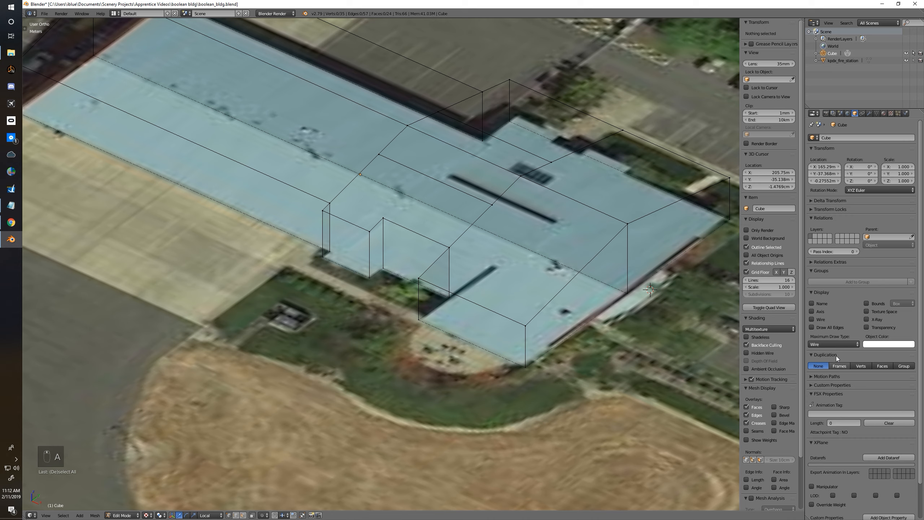
click(833, 344)
click(832, 322)
shift+middle_drag(395, 235, 387, 266)
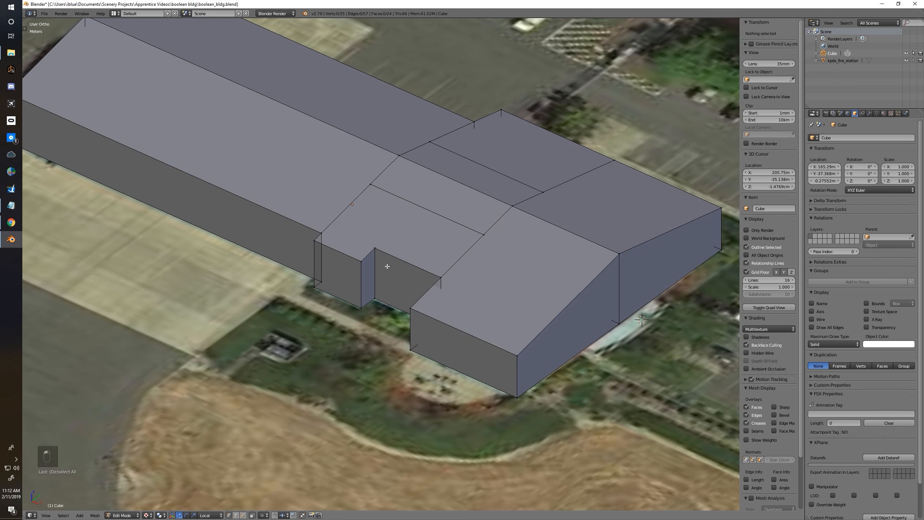
Step: In face selection, select the long bay's two roof faces and the two central ridge strips and extrude them up about 1.5 m
key(ctrl+Tab)
click(368, 274)
right_click(360, 153)
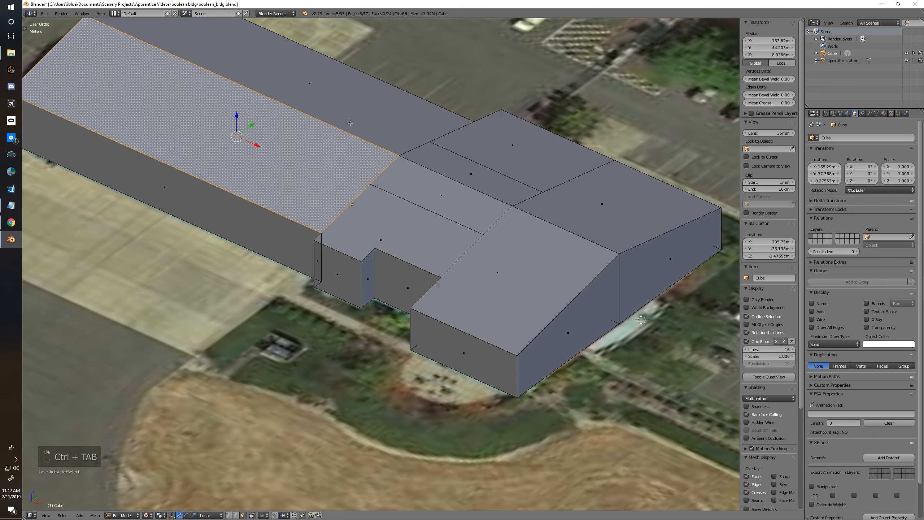
shift+right_click(350, 123)
shift+right_click(442, 195)
shift+right_click(470, 173)
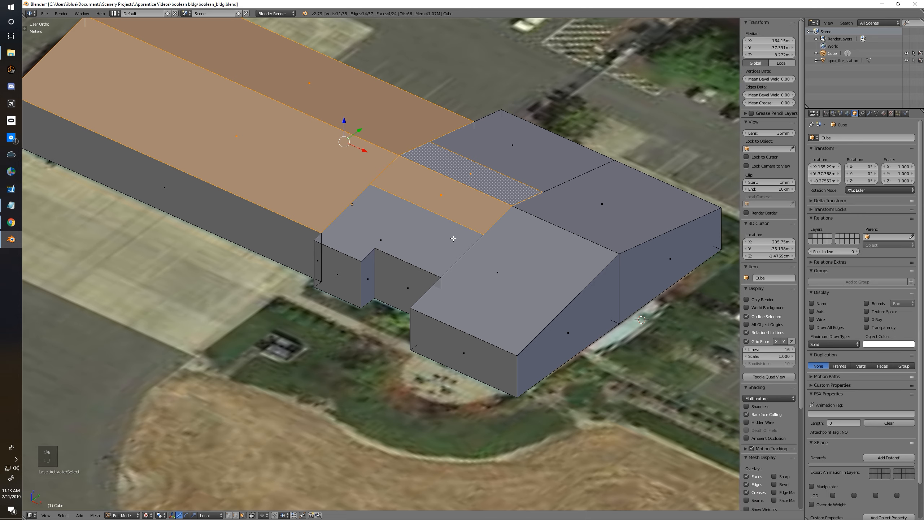
key(e)
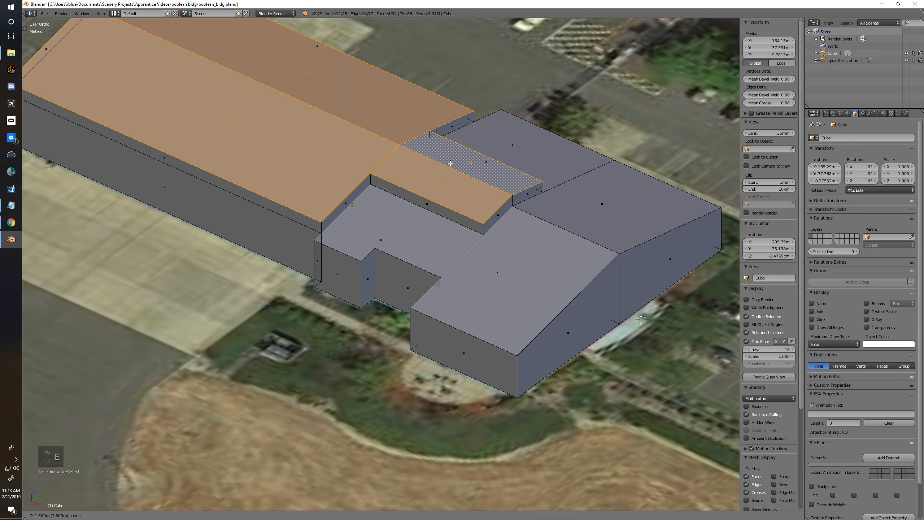
click(465, 191)
Step: Compare the raised roof in perspective with the station in Google Maps 3D, return to Blender and inspect the building in Object Mode
middle_drag(466, 218, 393, 252)
key(KP_5)
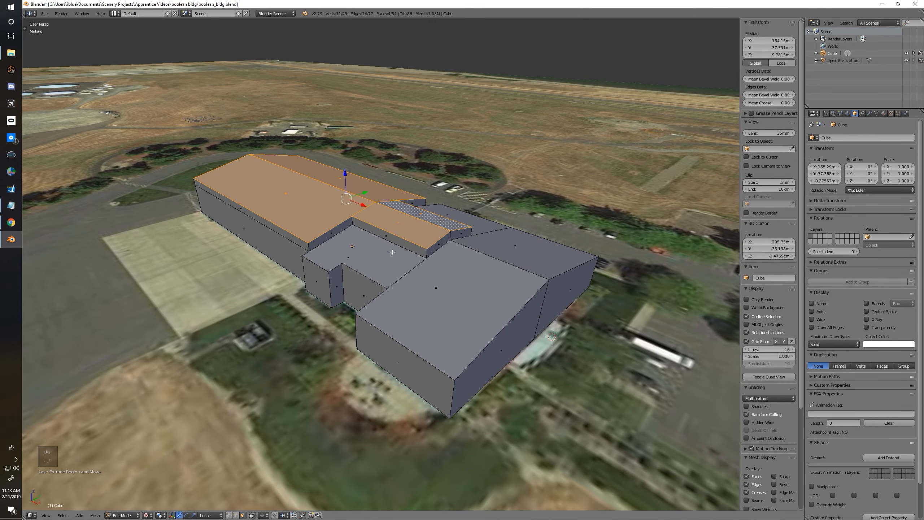
key(alt+Tab)
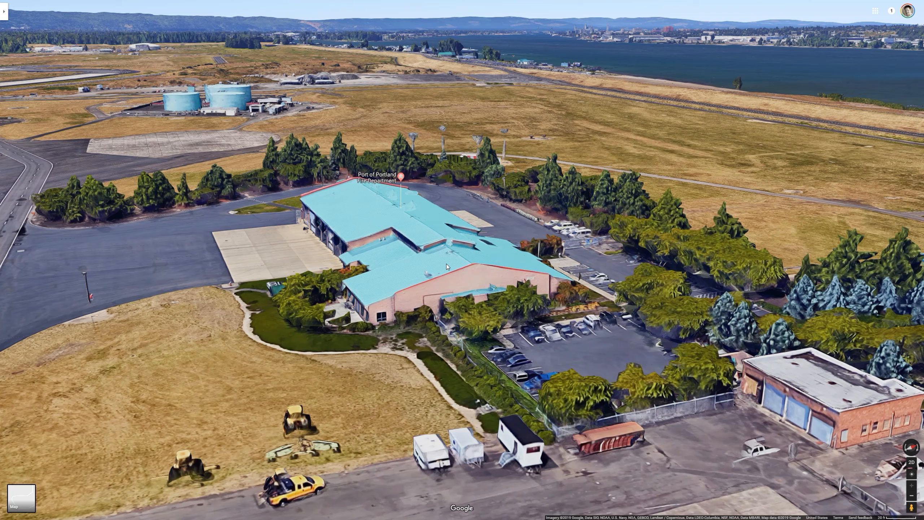
key(alt+Tab)
middle_drag(465, 320, 365, 353)
key(Tab)
key(Tab)
key(Tab)
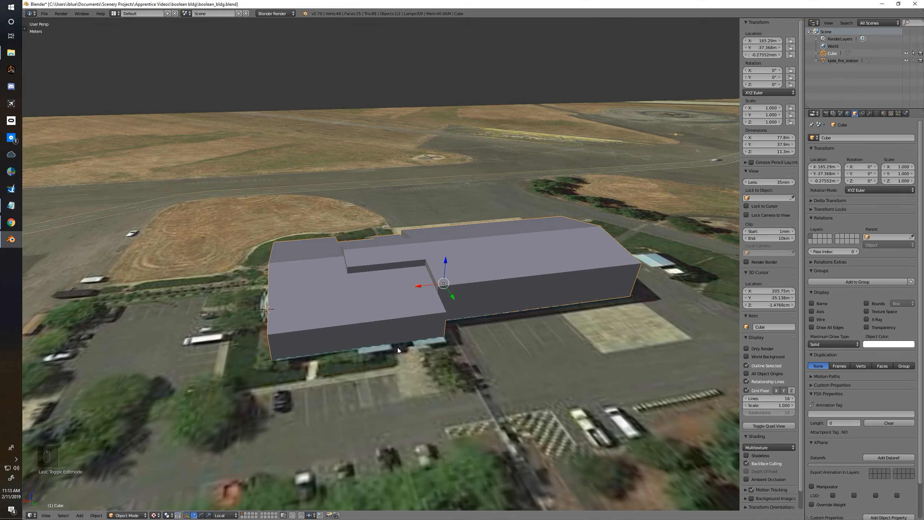
middle_drag(414, 348, 405, 302)
Step: In Edit Mode, knife a constrained vertical cut down the wider block's parking-side wall from the end of the roof's cross cut
key(Tab)
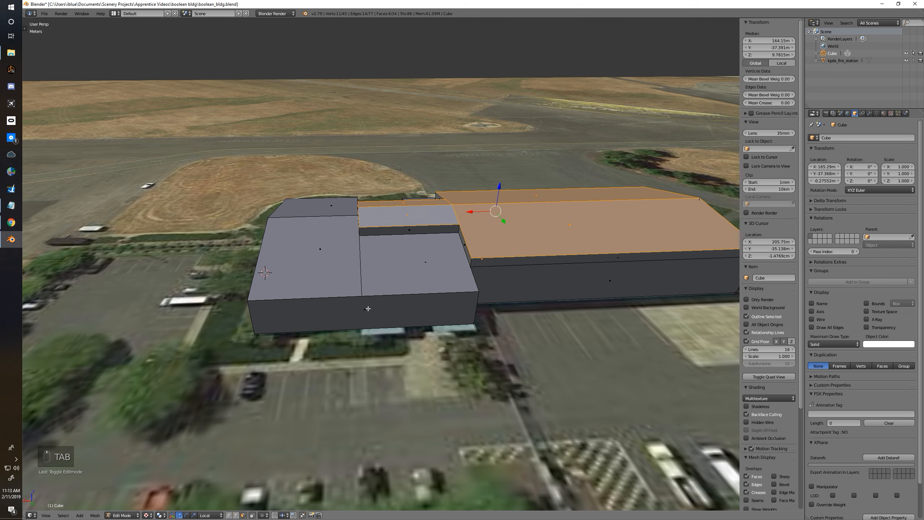
key(KP_5)
middle_drag(369, 309, 284, 371)
scroll(313, 356, up, 5)
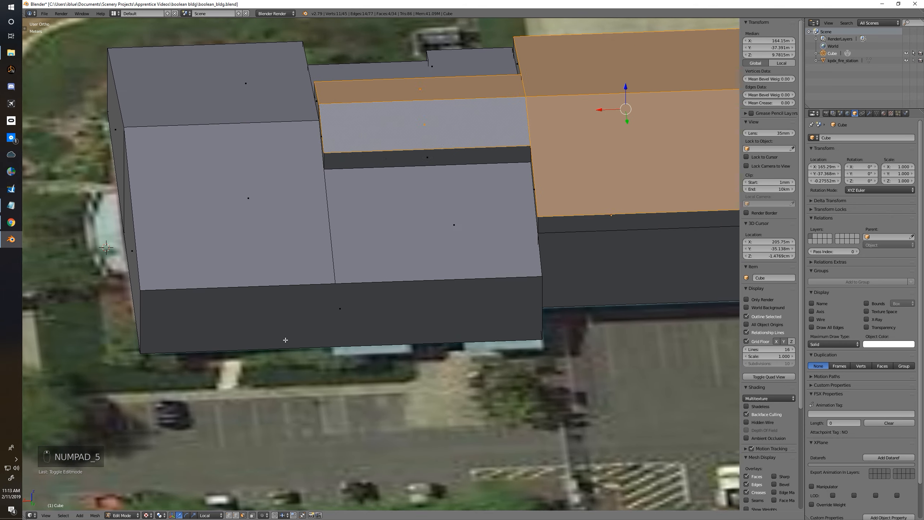
key(k)
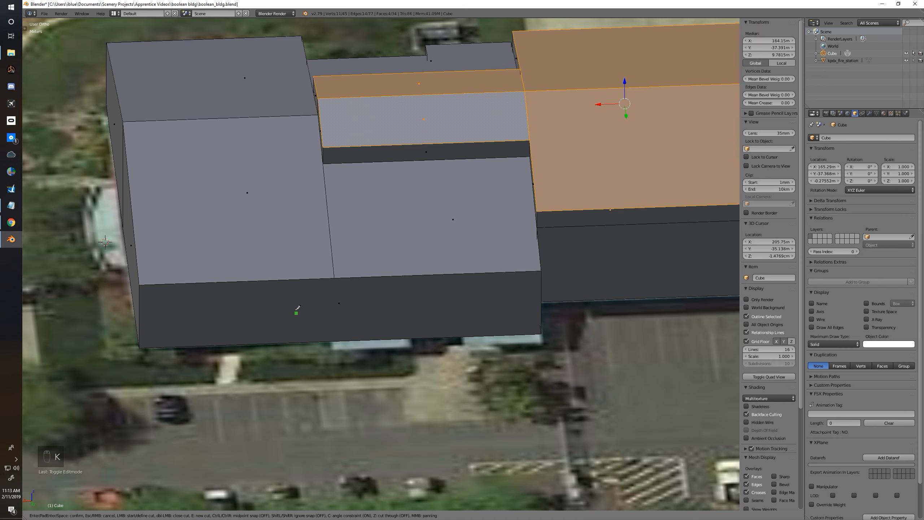
click(335, 277)
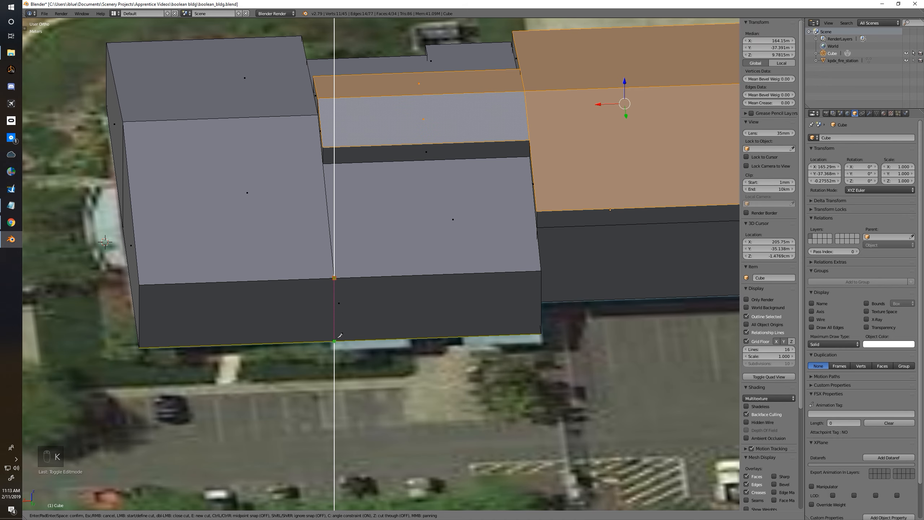
key(Return)
middle_drag(340, 335, 330, 334)
Step: In edge selection, subdivide the top and bottom edges of the wall section nearest the long bay with 2 cuts
key(ctrl+Tab)
click(329, 333)
right_click(346, 272)
shift+right_click(308, 335)
key(w)
click(307, 336)
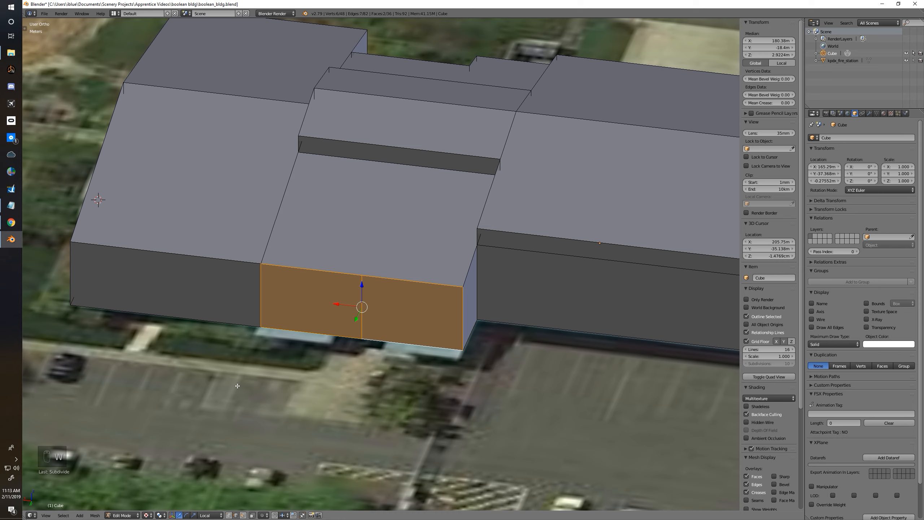
key(t)
click(147, 454)
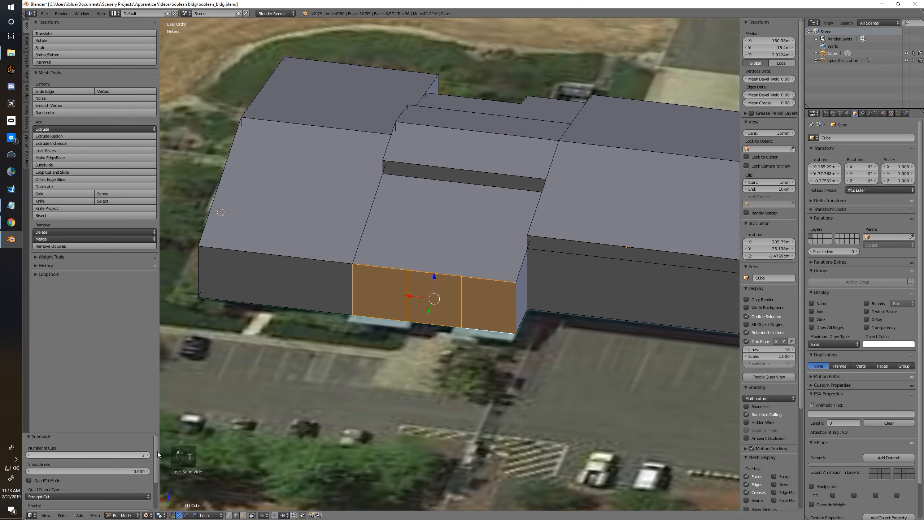
Step: Edge-slide the two new vertical wall edges one at a time to line up with the projecting roof pieces in the imagery
key(Tab)
key(Tab)
right_click(409, 301)
key(ctrl+e)
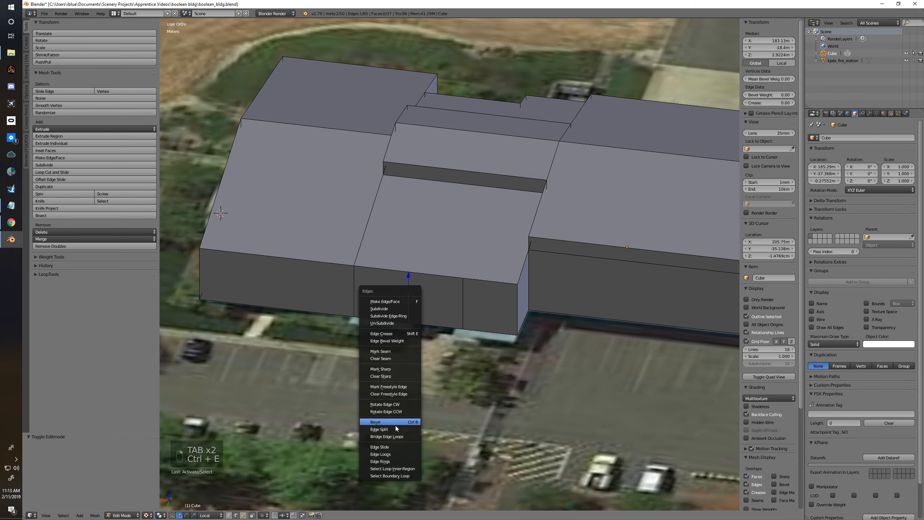
click(403, 446)
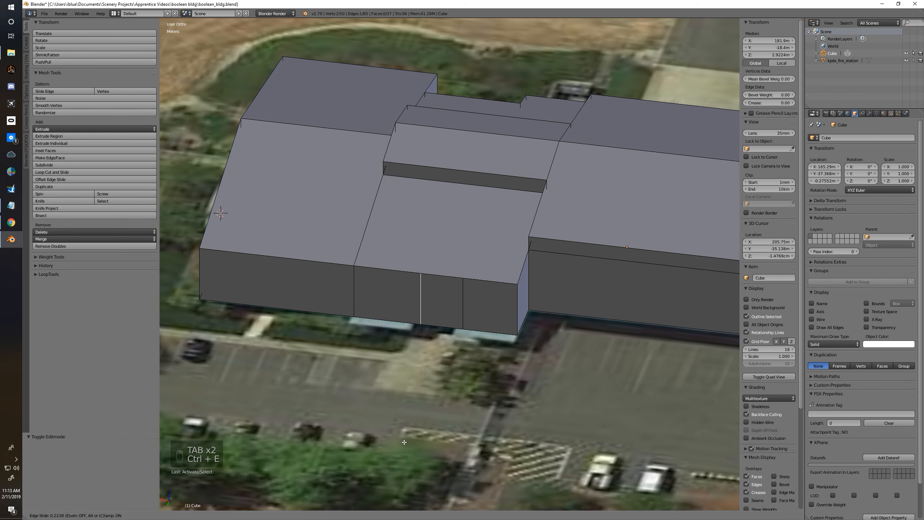
click(335, 432)
right_click(454, 299)
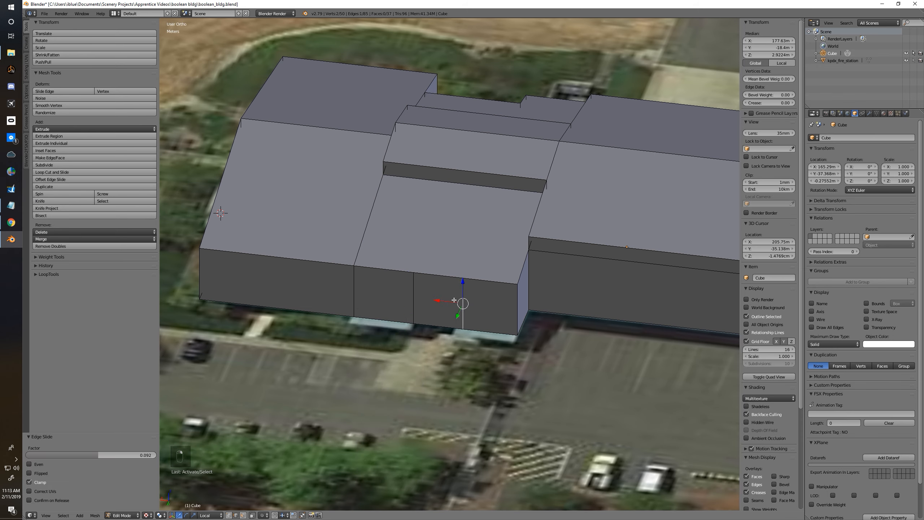
key(g)
key(g)
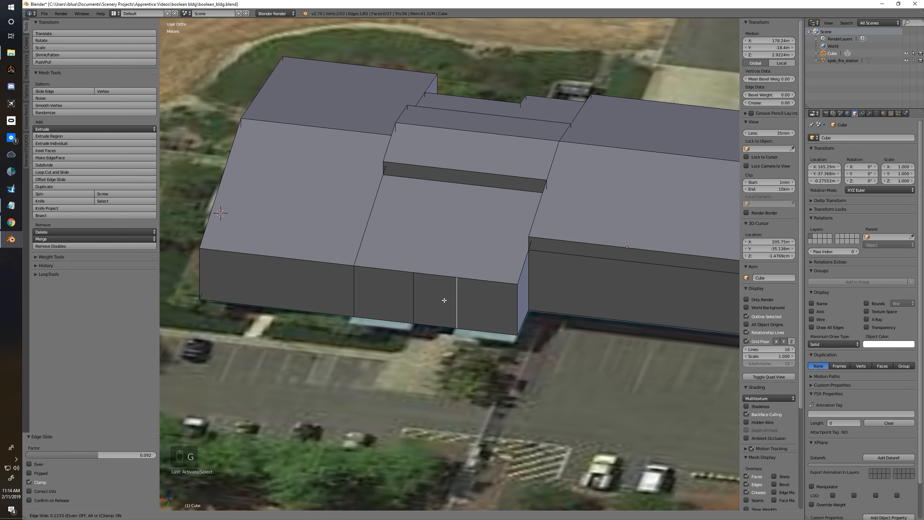
click(434, 302)
Step: In face selection, select the two outer faces of the subdivided wall section and extrude them outward about 1.39 m over the imagery
middle_drag(434, 303, 384, 343)
key(ctrl+Tab)
click(363, 351)
right_click(363, 292)
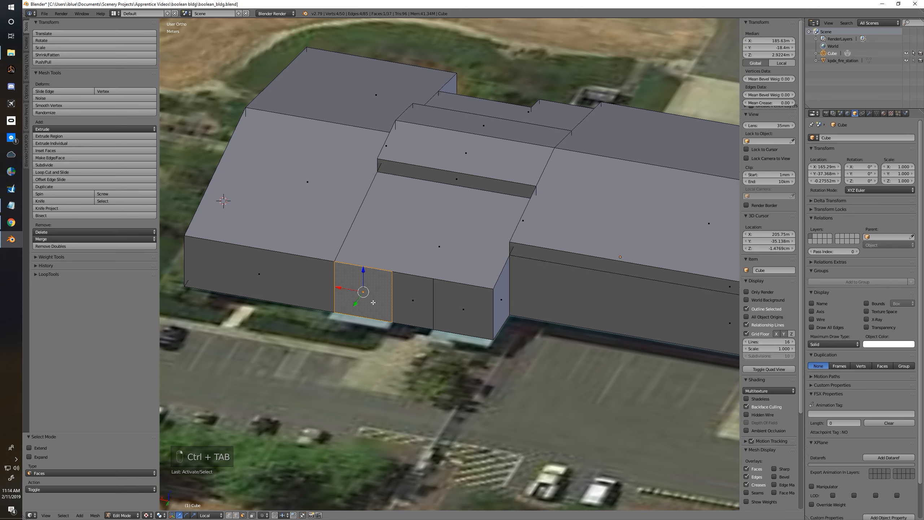
shift+right_click(473, 305)
key(KP_7)
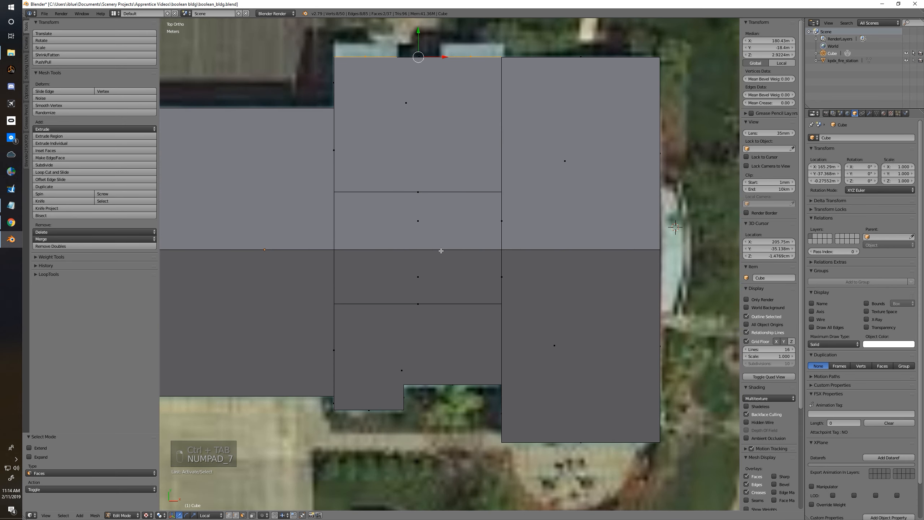
shift+middle_drag(443, 250, 448, 388)
key(e)
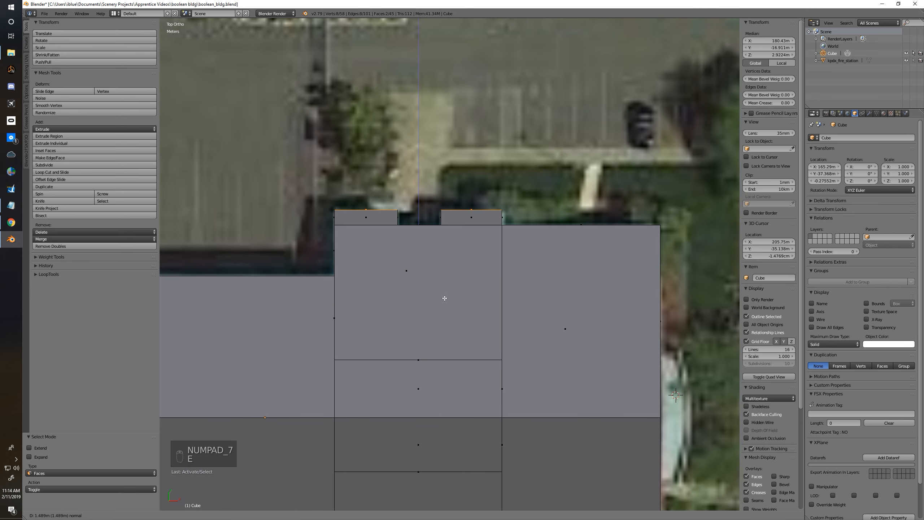
click(444, 313)
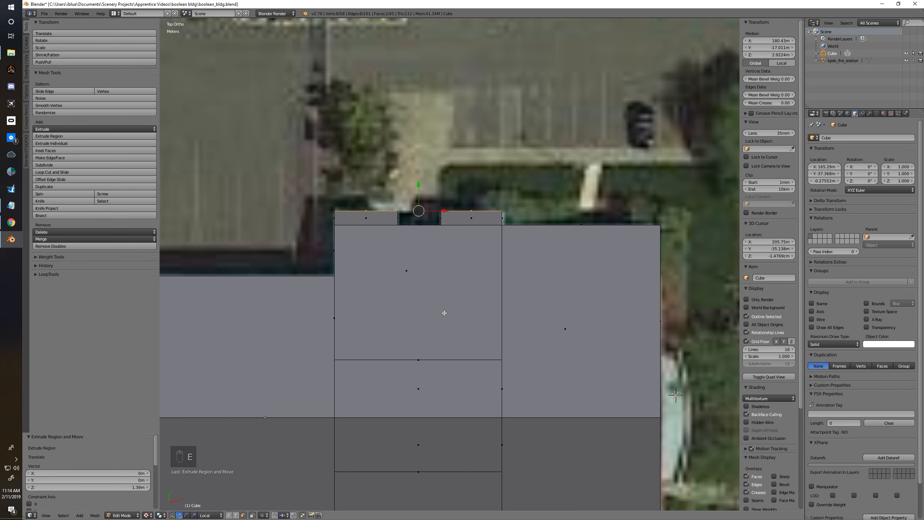
Step: In edge selection, select the outer top edges of both projections and lower them about 29 cm to continue the roof slope
middle_drag(567, 364, 508, 332)
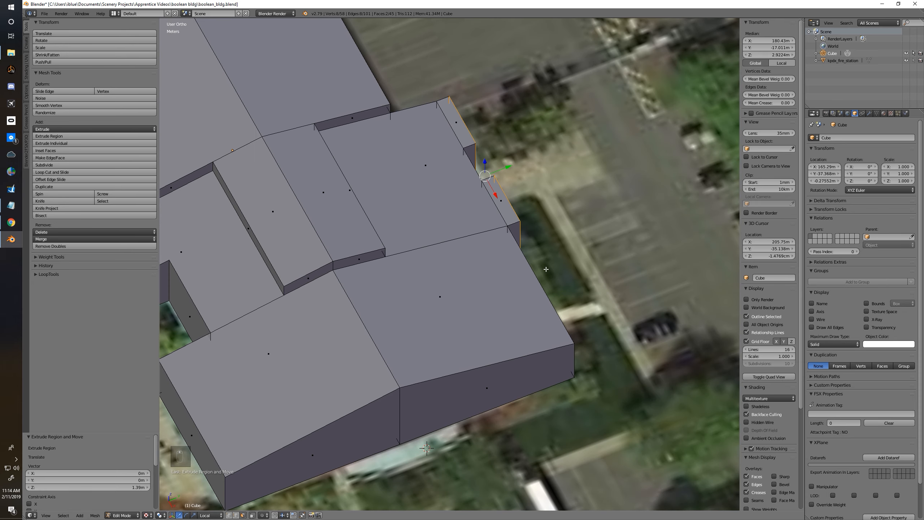
middle_drag(546, 268, 471, 255)
key(ctrl+Tab)
click(471, 253)
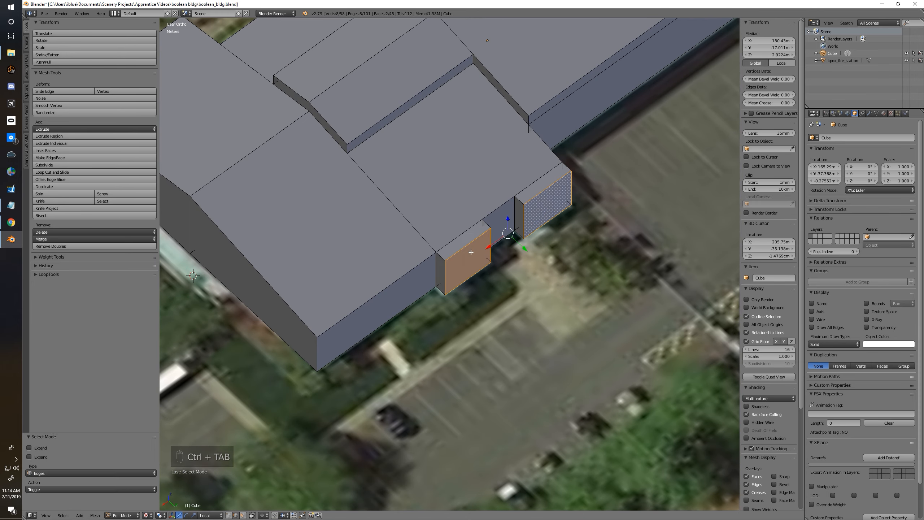
click(469, 244)
shift+click(542, 194)
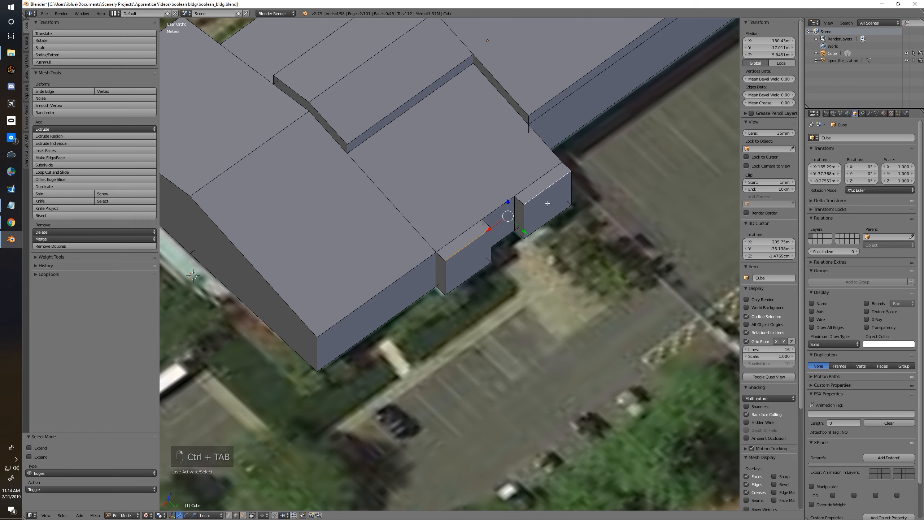
key(KP_3)
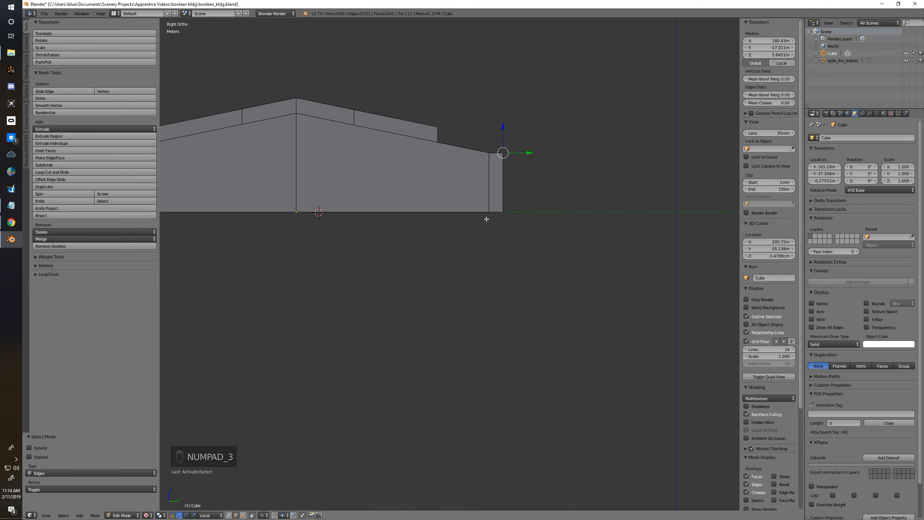
scroll(488, 219, up, 5)
shift+middle_drag(472, 251, 533, 262)
drag(508, 218, 504, 246)
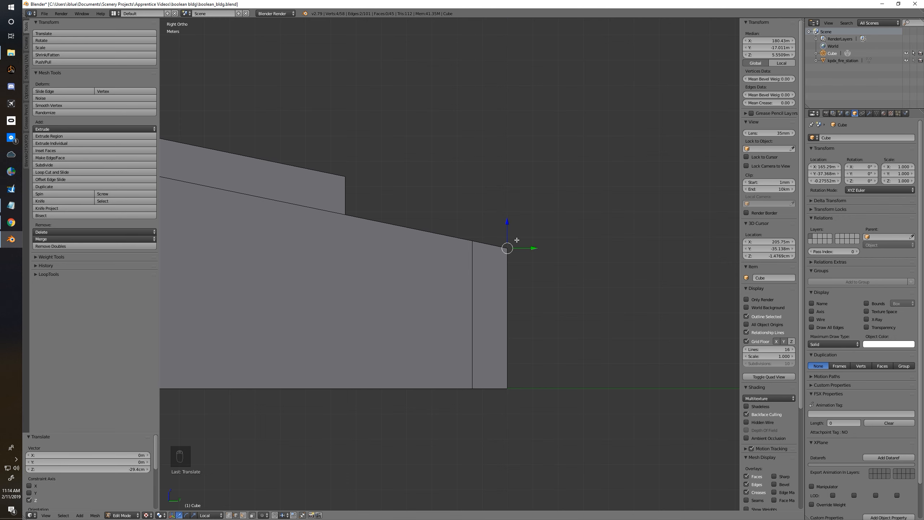
drag(506, 227, 501, 244)
Step: Inspect the model in perspective Object Mode, examine the station's long-bay roof end from several angles in Google Maps 3D, and return to Blender
middle_drag(501, 245, 463, 294)
key(KP_5)
key(Tab)
scroll(452, 305, down, 5)
scroll(463, 293, up, 2)
middle_drag(344, 280, 343, 261)
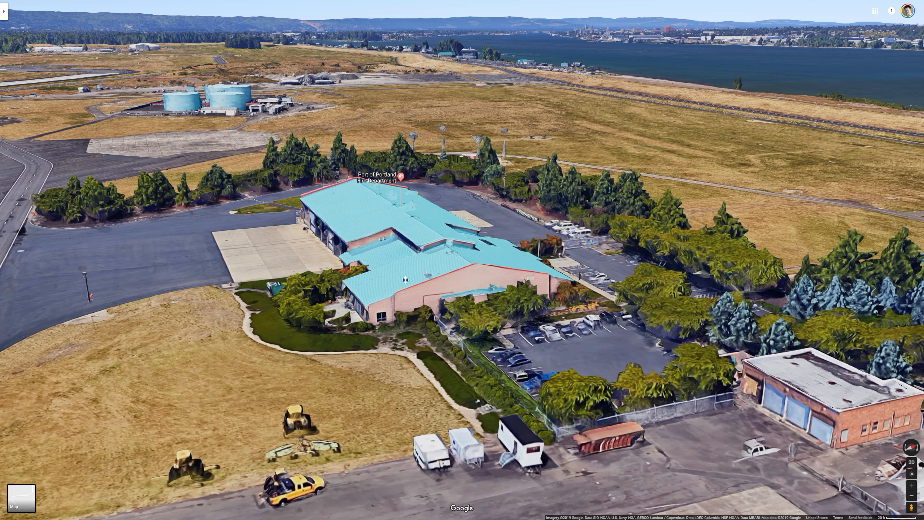
scroll(387, 261, up, 3)
ctrl+drag(530, 345, 476, 306)
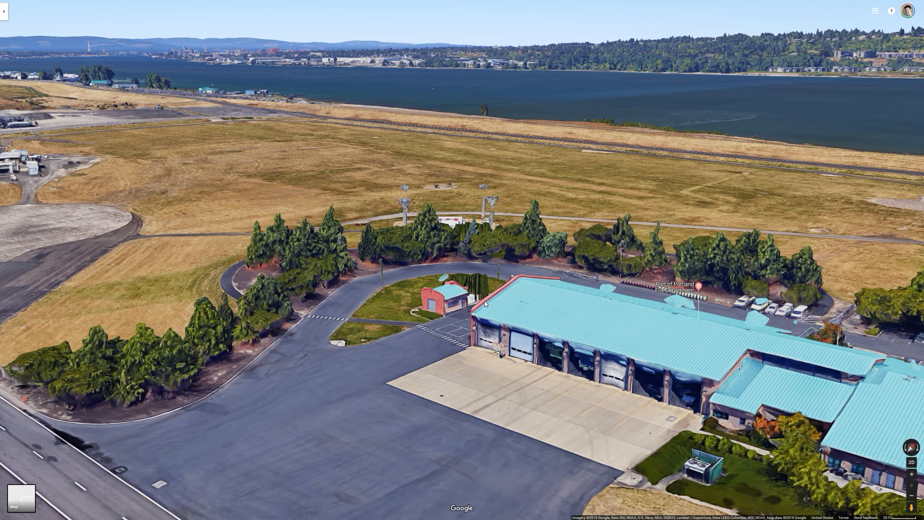
scroll(543, 330, down, 3)
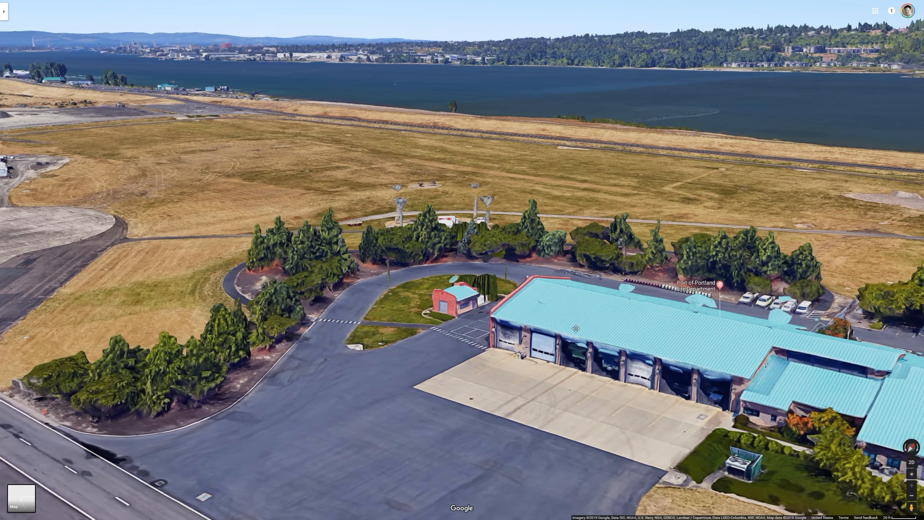
drag(638, 304, 450, 310)
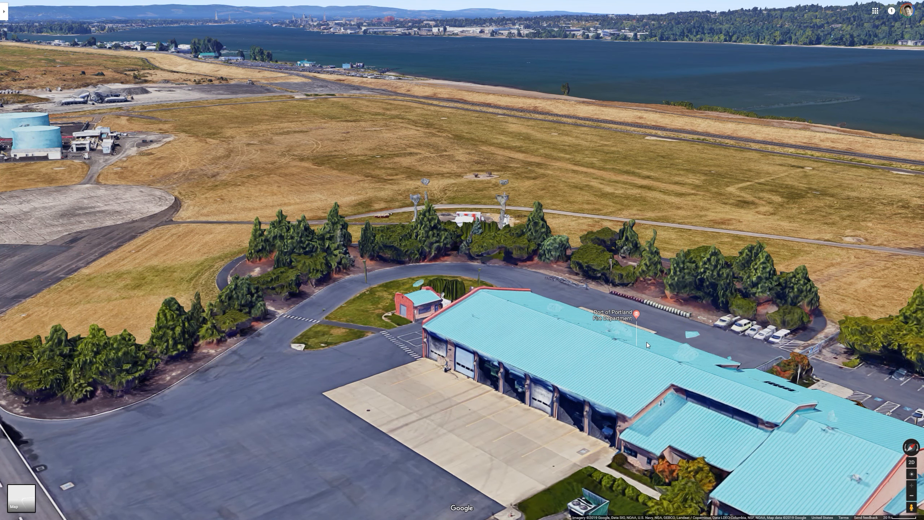
scroll(647, 343, down, 3)
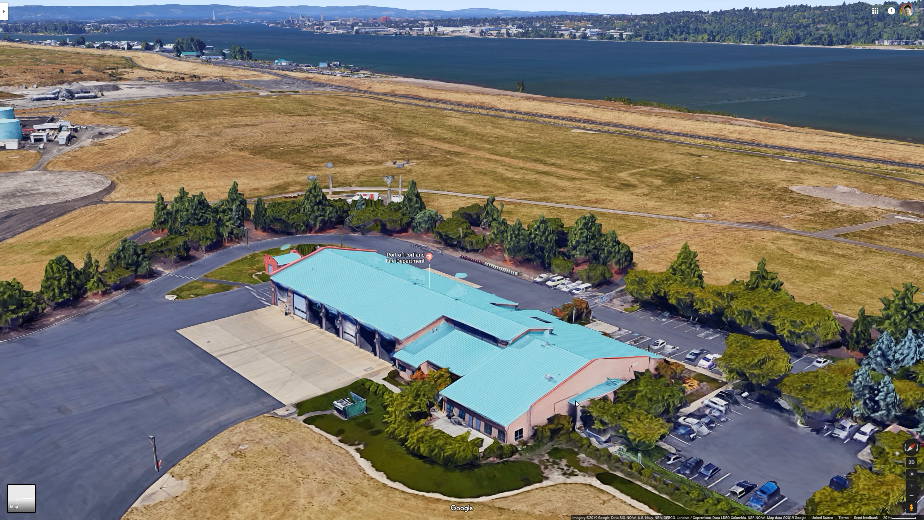
key(alt+Tab)
Step: In Edit Mode, select the long bay roof's ridge and two eave edges and subdivide them with 1 cut
middle_drag(533, 381, 581, 379)
shift+middle_drag(409, 345, 476, 371)
key(Tab)
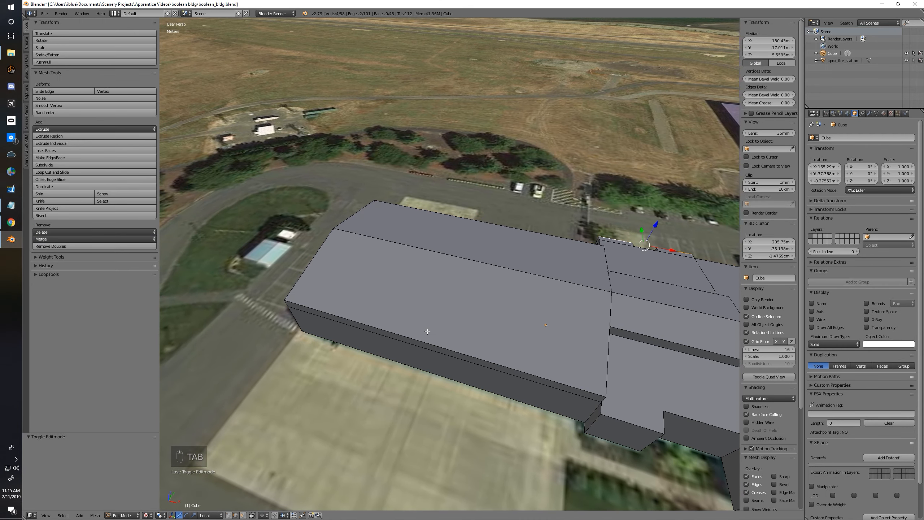
shift+middle_drag(405, 325, 442, 320)
right_click(367, 303)
shift+right_click(421, 240)
shift+right_click(442, 206)
key(w)
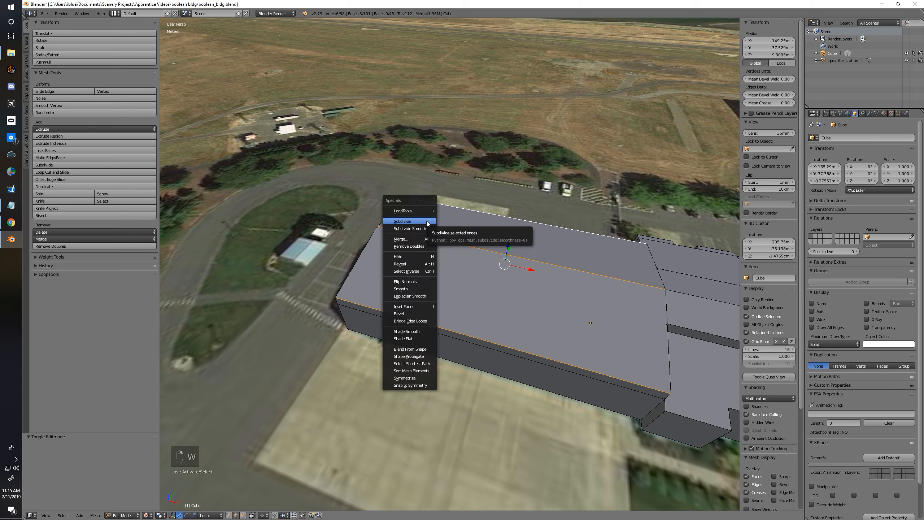
click(426, 220)
Step: Select both halves of the new cross edge and edge-slide them close to the long bay's far end, with a factor of about -0.971
right_click(503, 264)
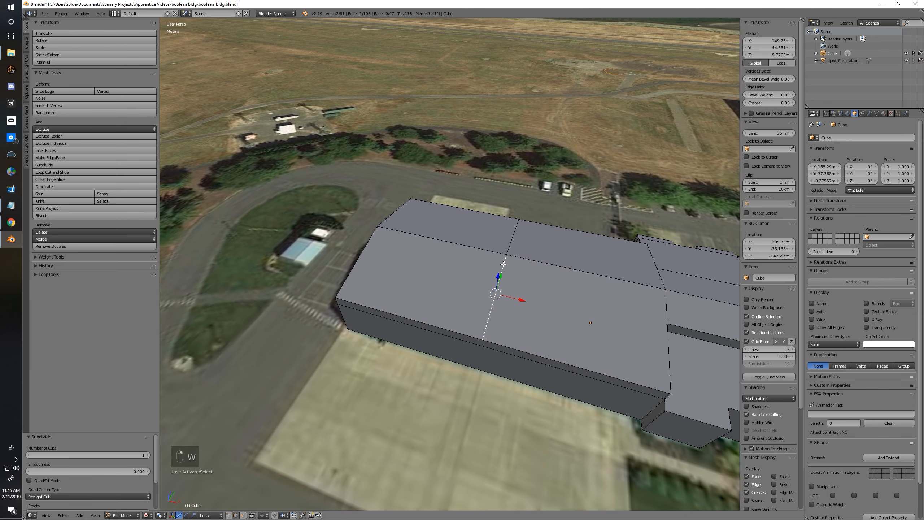
shift+right_click(509, 239)
key(ctrl+e)
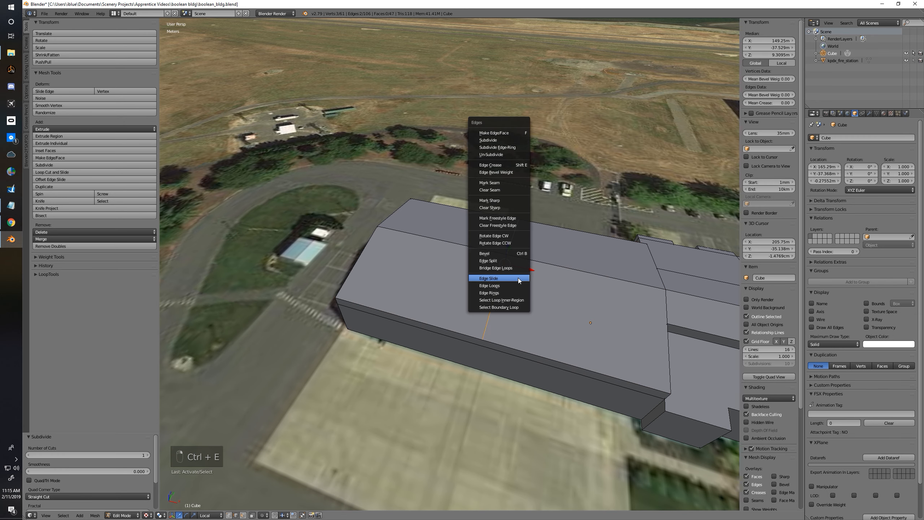
click(518, 277)
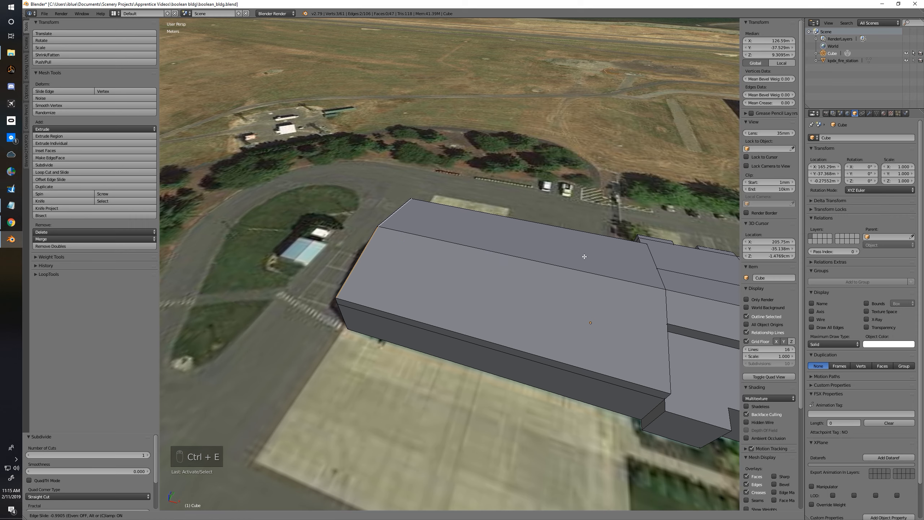
click(613, 258)
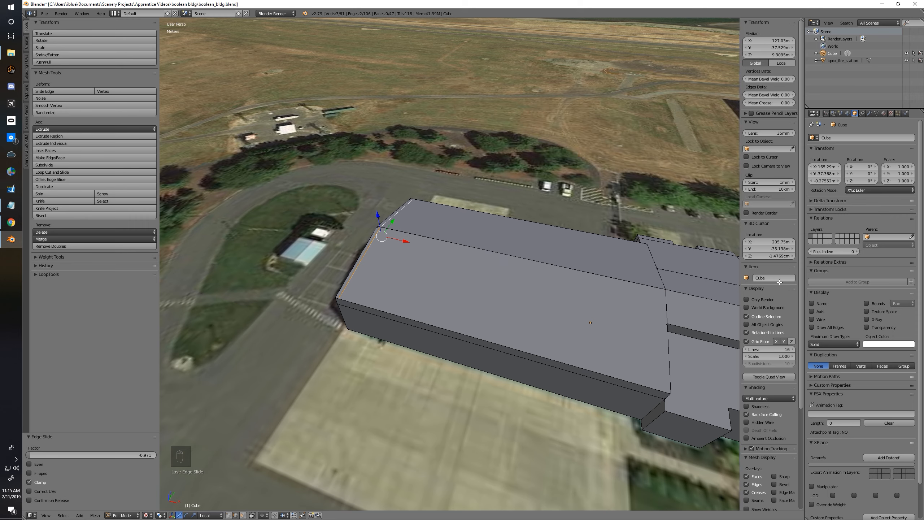
Step: Knife an angle-constrained vertical cut down the wider block's gable wall, near the corner on the patio side
middle_drag(503, 305, 430, 413)
key(a)
right_click(429, 415)
middle_drag(490, 322, 399, 310)
key(KP_5)
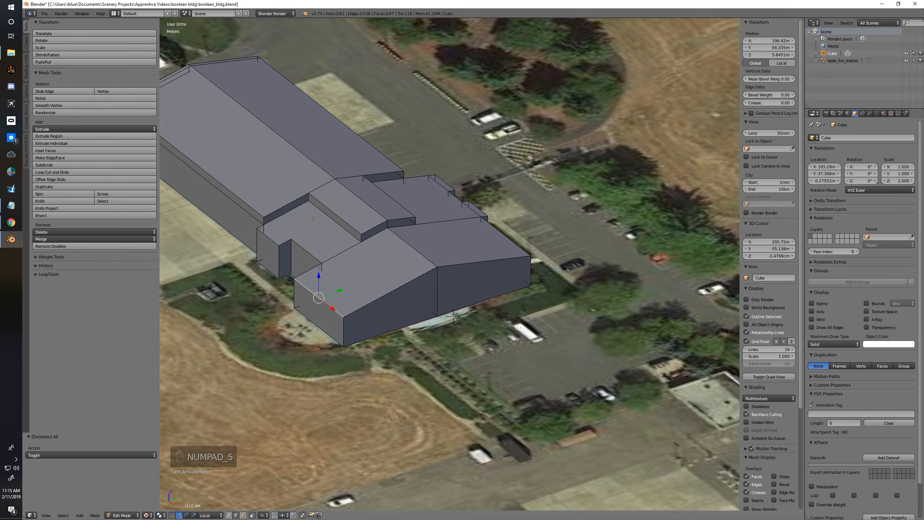
scroll(414, 332, up, 2)
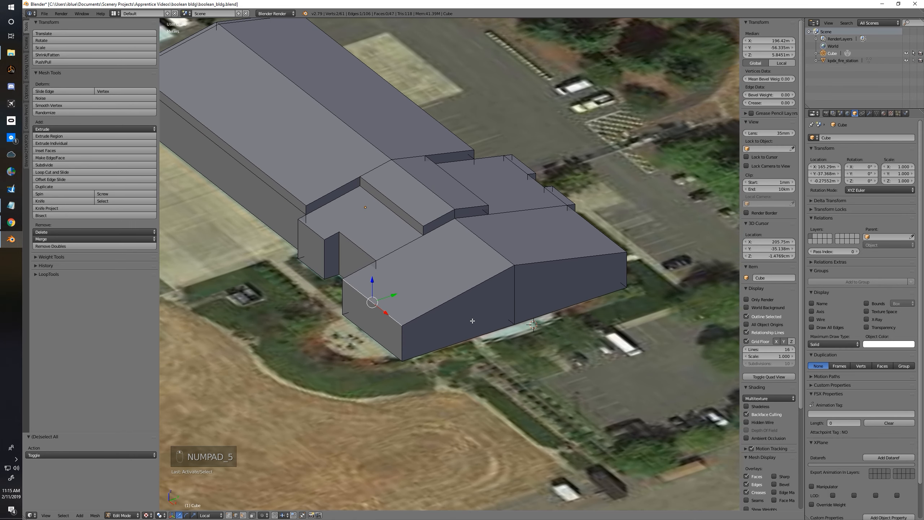
key(k)
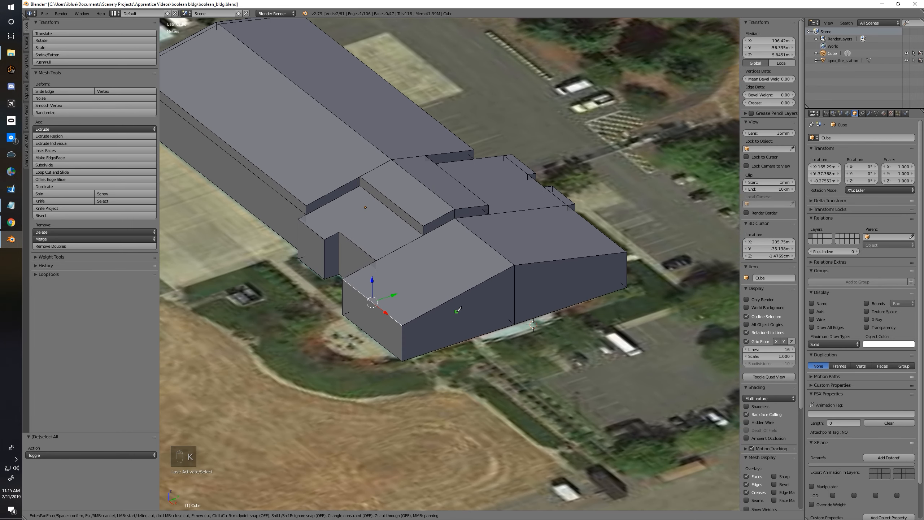
click(439, 305)
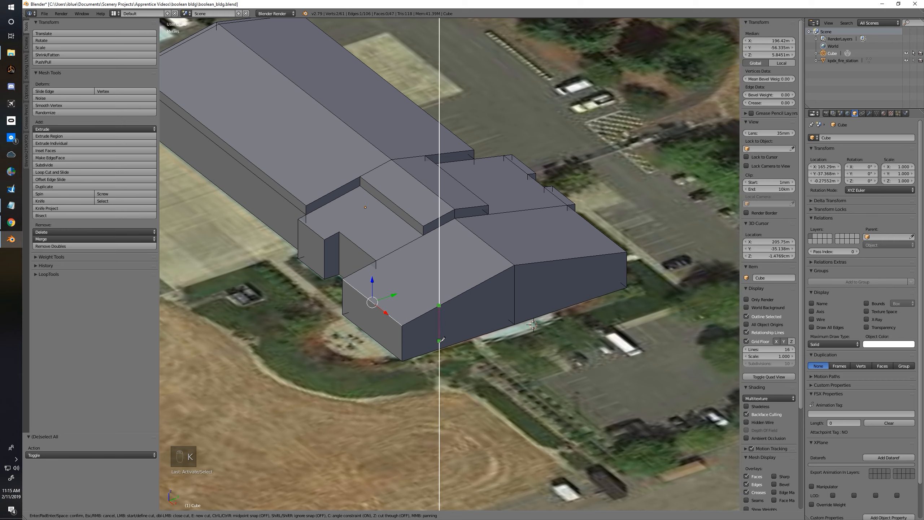
click(440, 348)
key(Return)
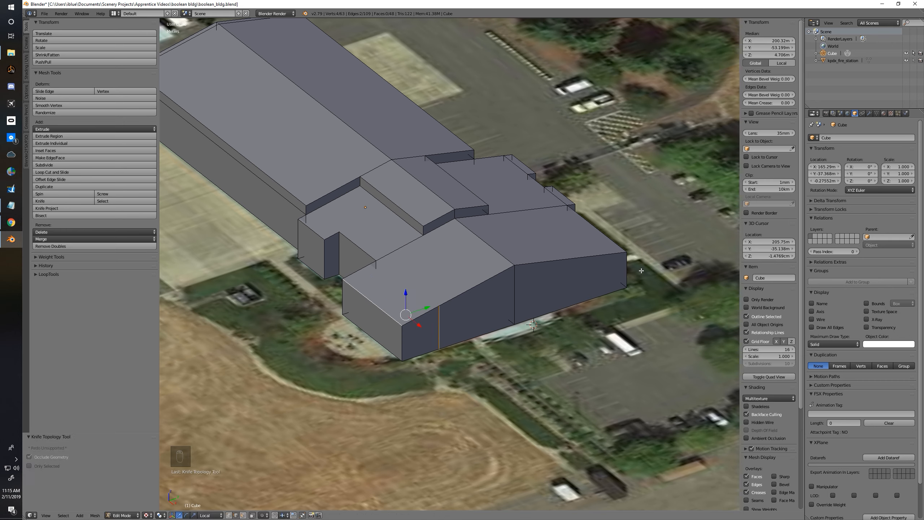
Step: Knife a matching constrained vertical cut down the gable wall near its parking-side corner
key(k)
click(603, 254)
key(c)
click(602, 291)
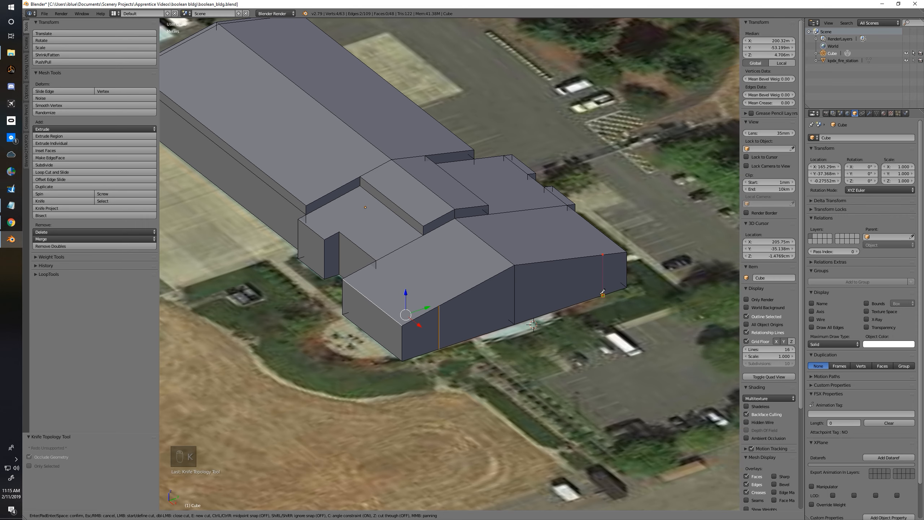
key(Return)
Step: In right view, edge-slide the patio-side gable cut by a factor of 0.270 to line up with the raised roof's outer end
key(KP_3)
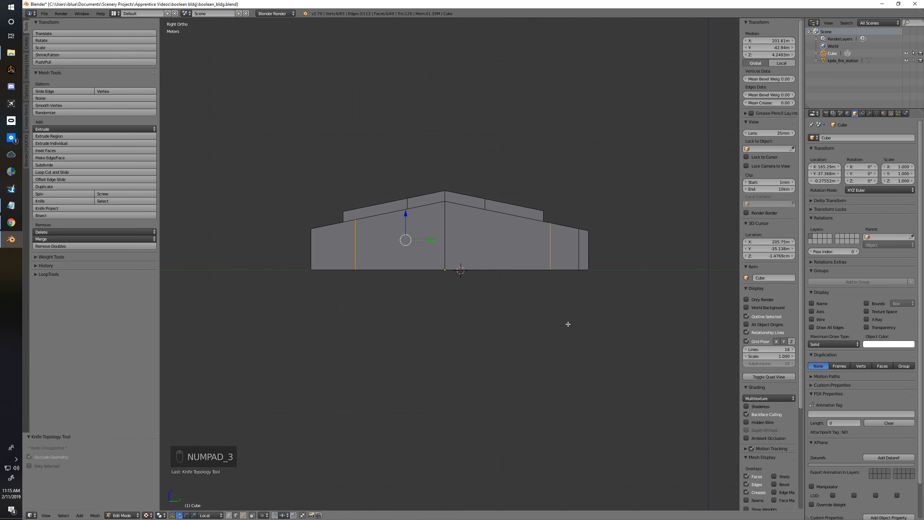
scroll(449, 284, up, 3)
right_click(431, 267)
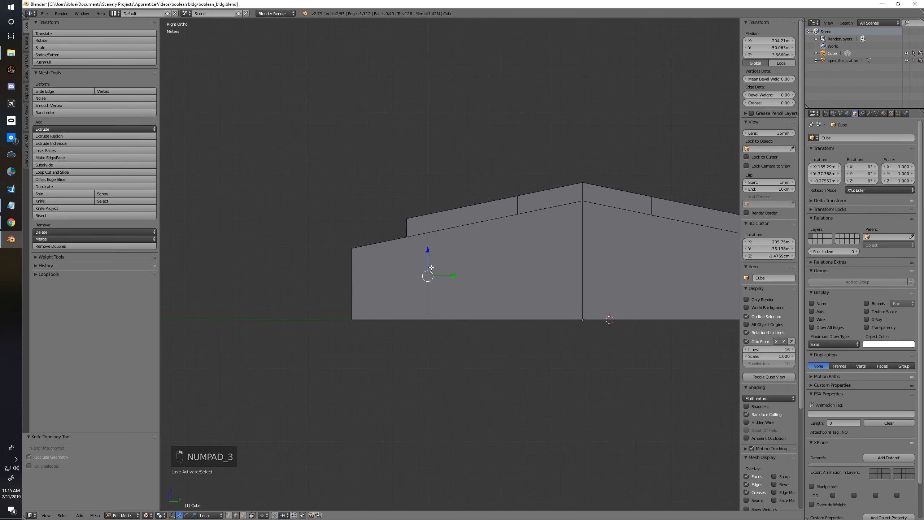
key(ctrl+e)
click(469, 268)
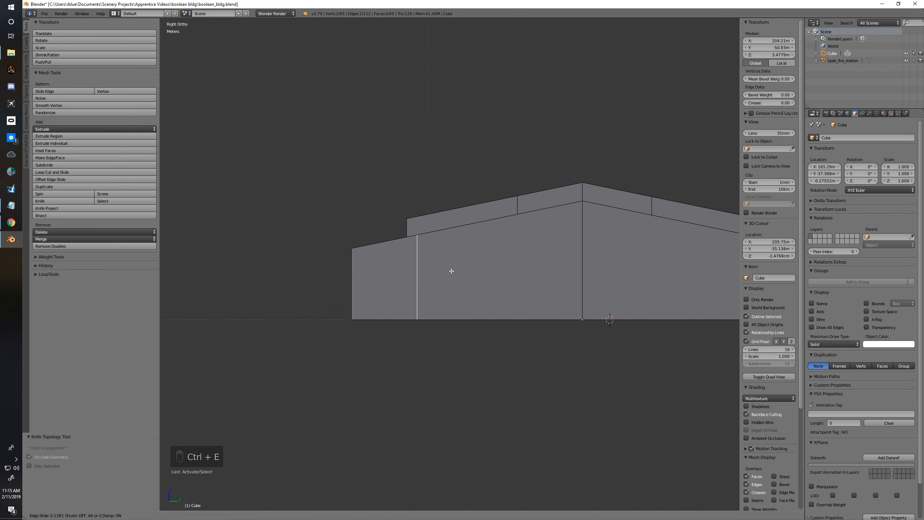
click(355, 303)
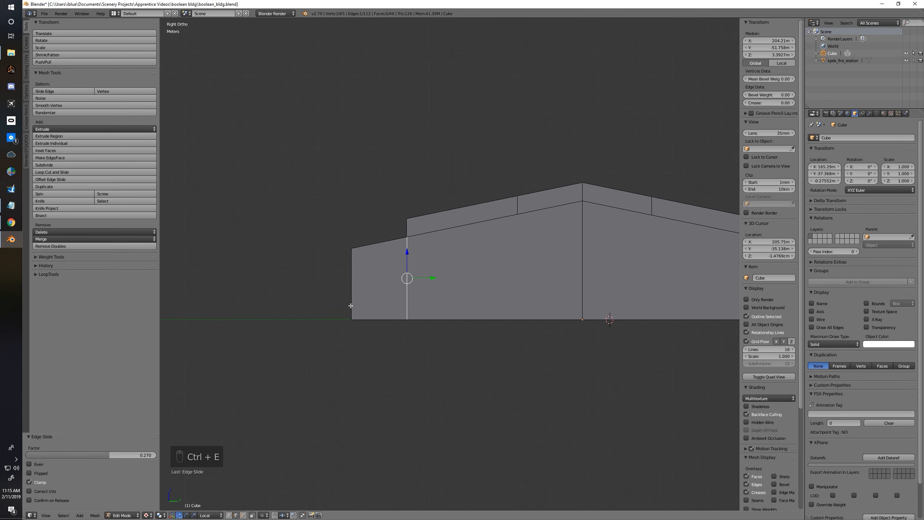
shift+middle_drag(529, 269, 278, 271)
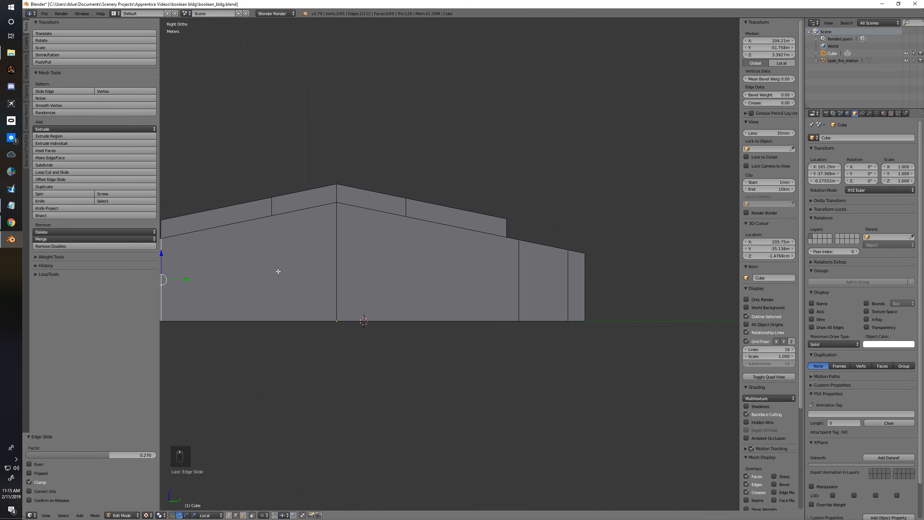
Step: Edge-slide the parking-side gable cut by a factor of 0.069 to bring it toward the raised roof's outer end
right_click(518, 279)
key(ctrl+e)
click(573, 305)
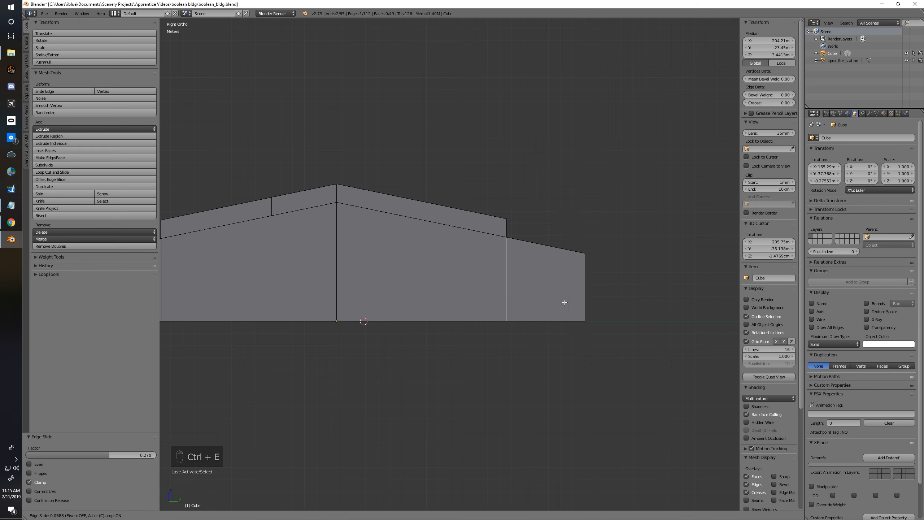
click(562, 304)
Step: In face select mode, select both middle faces of the wider block's gable wall and extrude them outward 40.1 cm
middle_drag(387, 300, 423, 336)
key(ctrl+Tab)
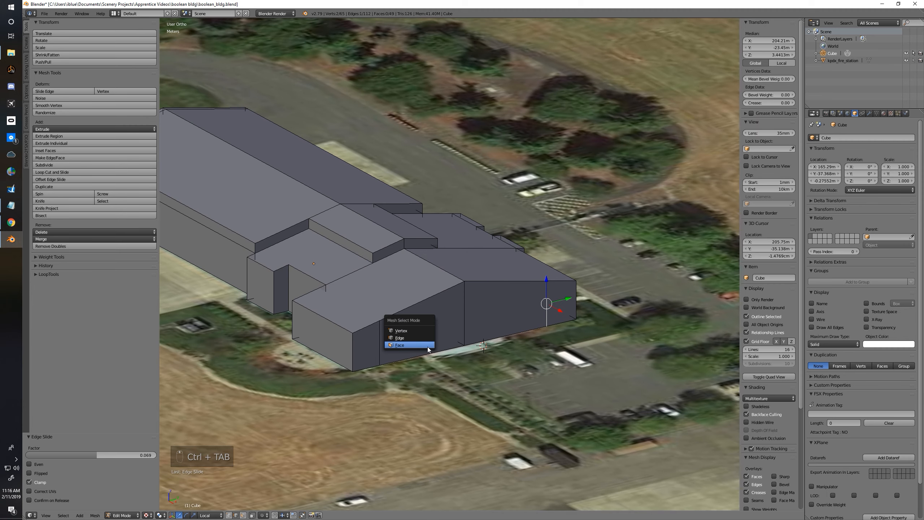
click(428, 346)
click(421, 329)
shift+click(502, 309)
middle_drag(503, 309, 524, 326)
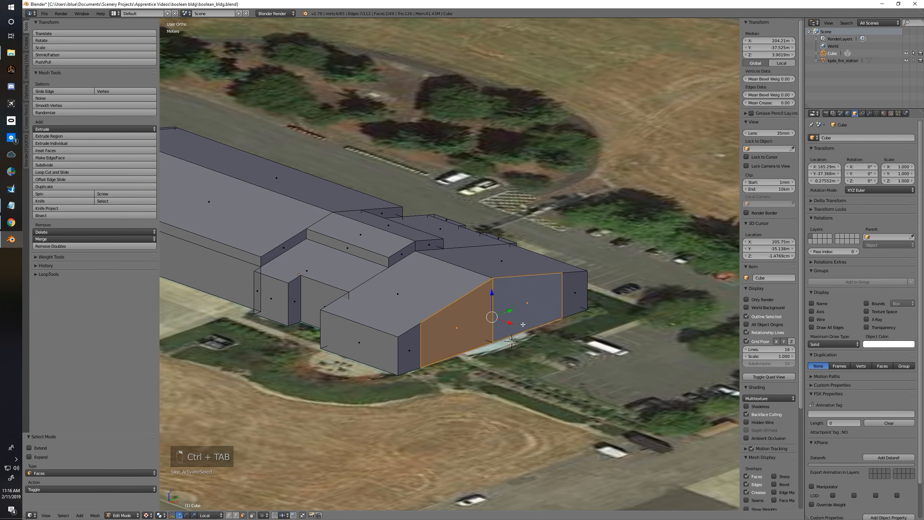
key(e)
click(543, 328)
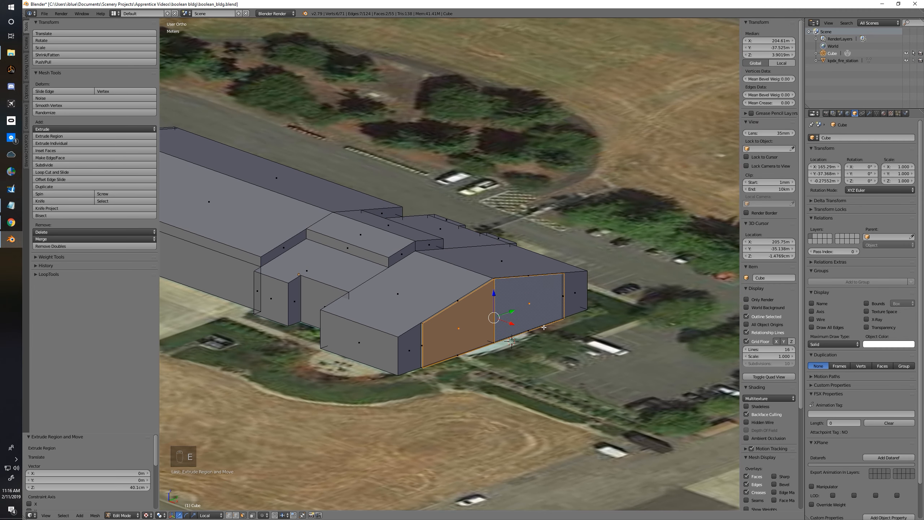
Step: Check the extruded gable faces from above against the imagery and move them a further 7.68 cm outward along X
key(KP_7)
key(KP_5)
key(KP_5)
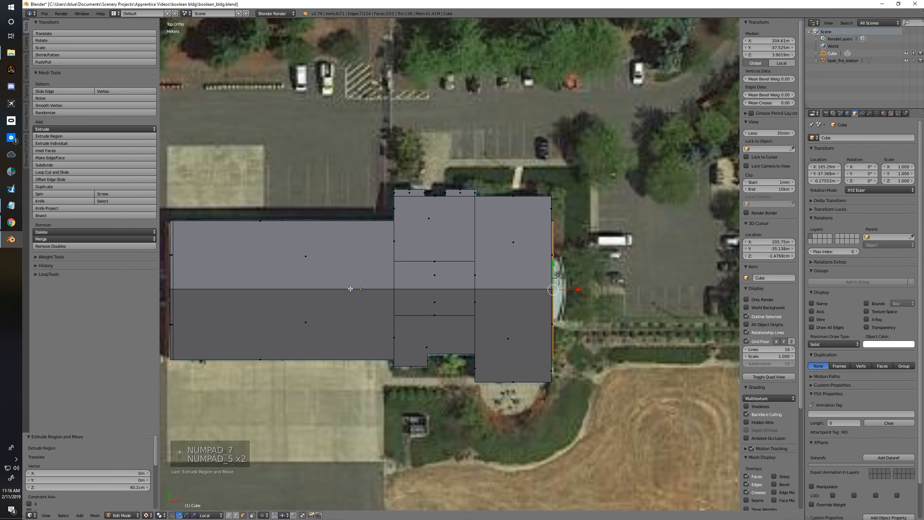
shift+middle_drag(350, 289, 387, 290)
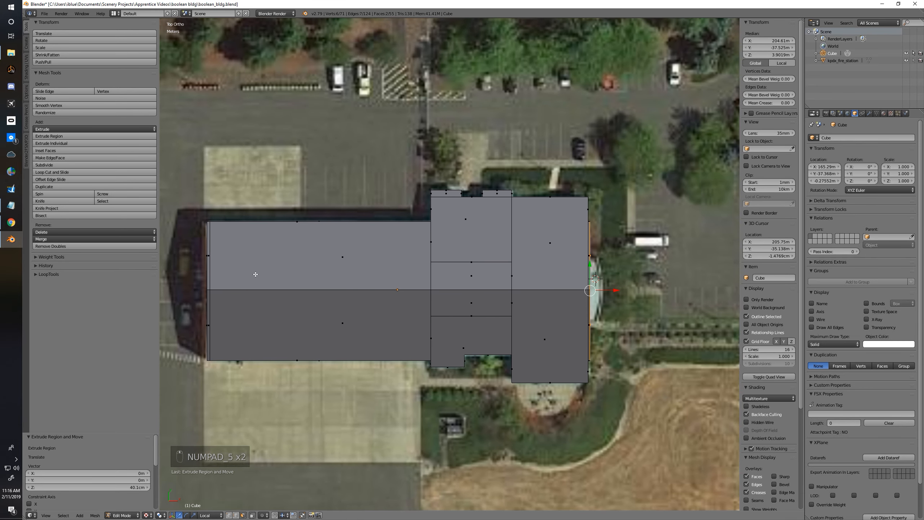
shift+middle_drag(536, 277, 400, 252)
scroll(511, 257, up, 2)
drag(465, 266, 469, 268)
middle_drag(470, 268, 463, 282)
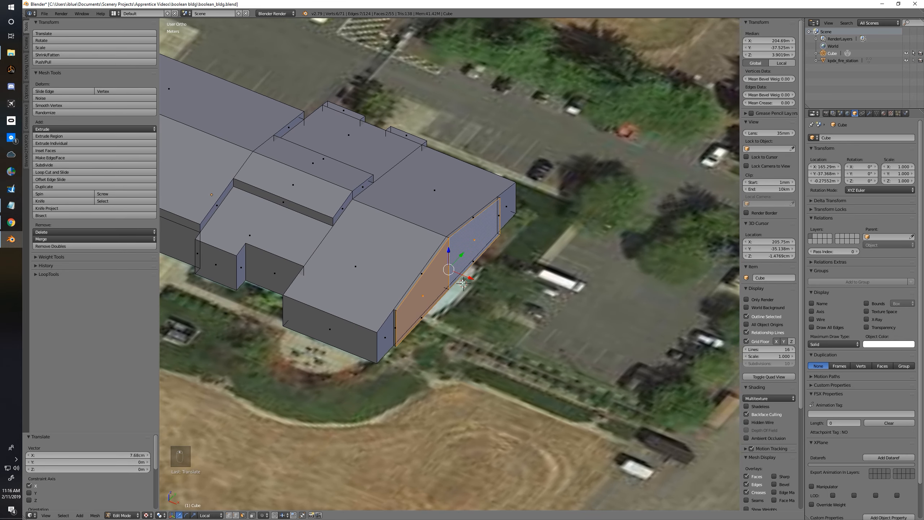
Step: Select the narrow sloping top faces at both gable ends of the building and extrude them upward 86.2 cm as parapets
right_click(436, 253)
shift+right_click(453, 232)
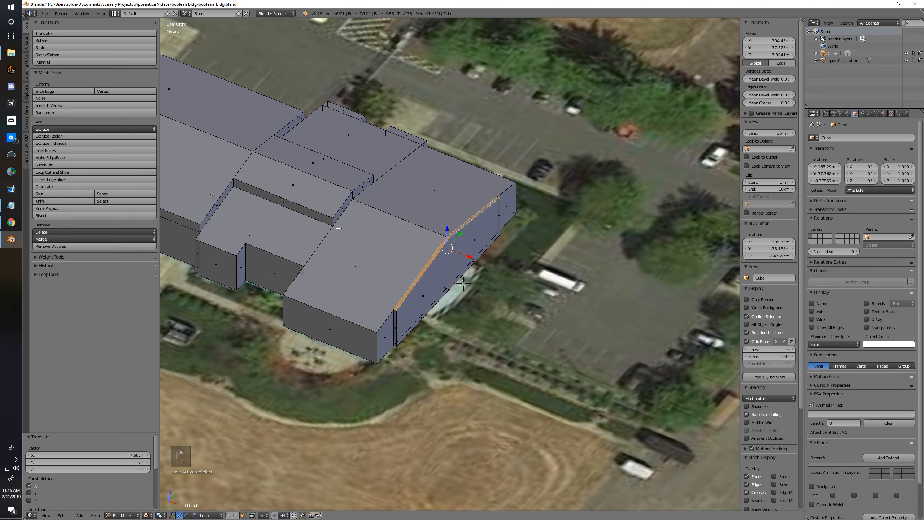
shift+middle_drag(396, 195, 730, 297)
shift+right_click(311, 153)
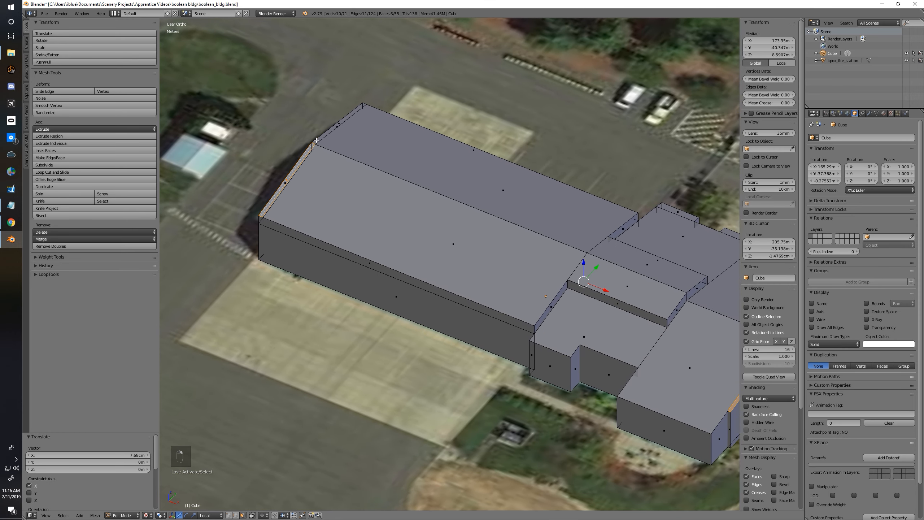
shift+right_click(319, 145)
key(e)
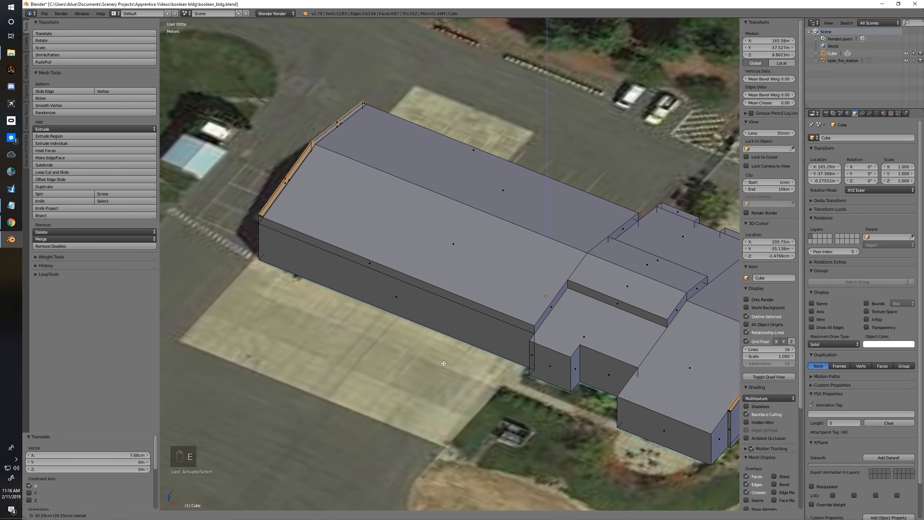
click(450, 329)
middle_drag(449, 329, 441, 307)
scroll(546, 360, down, 1)
shift+middle_drag(539, 356, 456, 335)
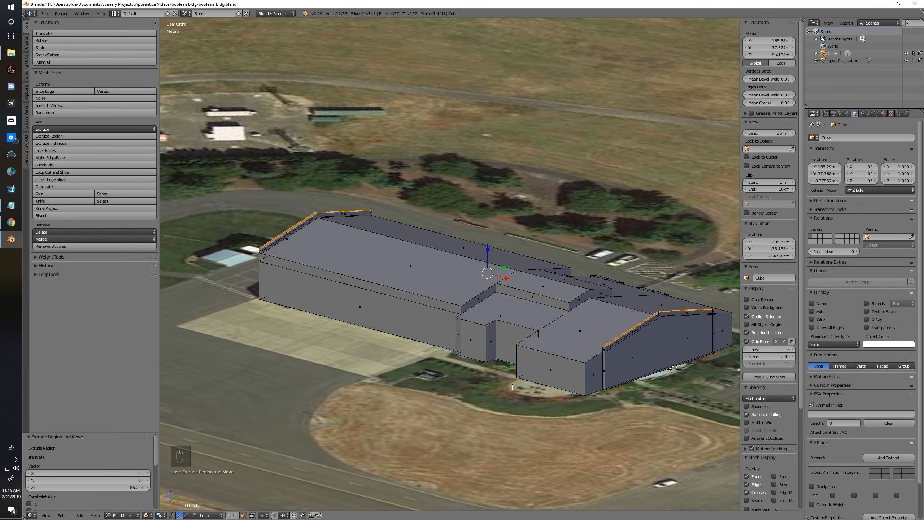
Step: Leave Edit Mode, deselect the building and compare its shape with the Google Maps 3D view of the fire station
key(KP_5)
key(Tab)
scroll(515, 401, down, 3)
middle_drag(515, 400, 463, 351)
key(a)
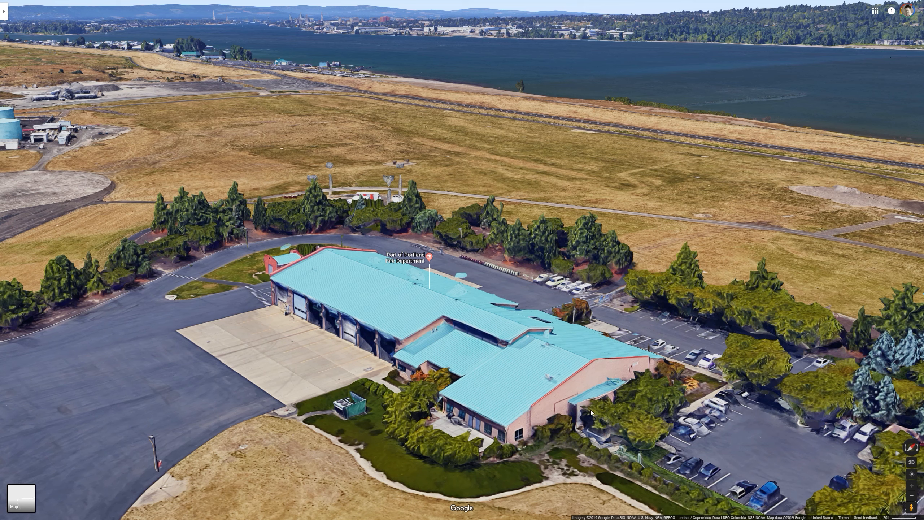
ctrl+drag(347, 348, 303, 359)
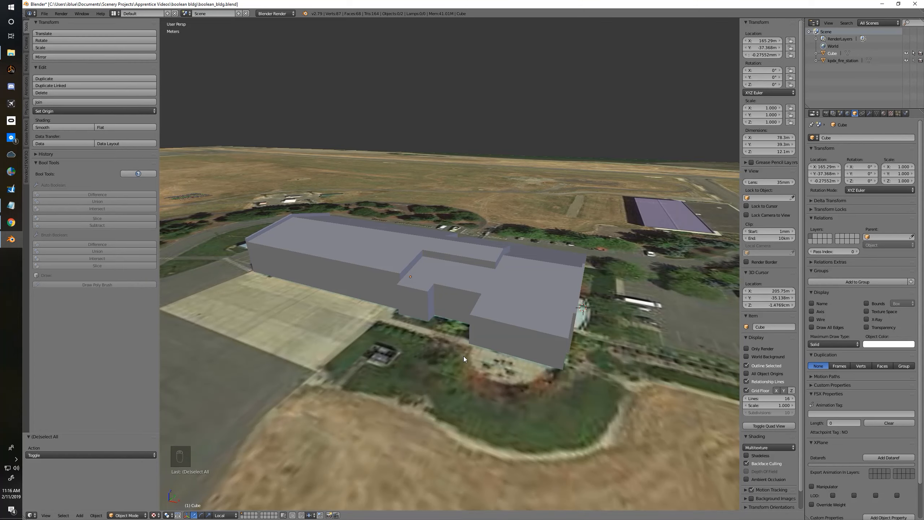
mouse_move(454, 356)
middle_down()
mouse_move(362, 356)
mouse_move(476, 352)
mouse_move(391, 352)
mouse_move(447, 361)
middle_up()
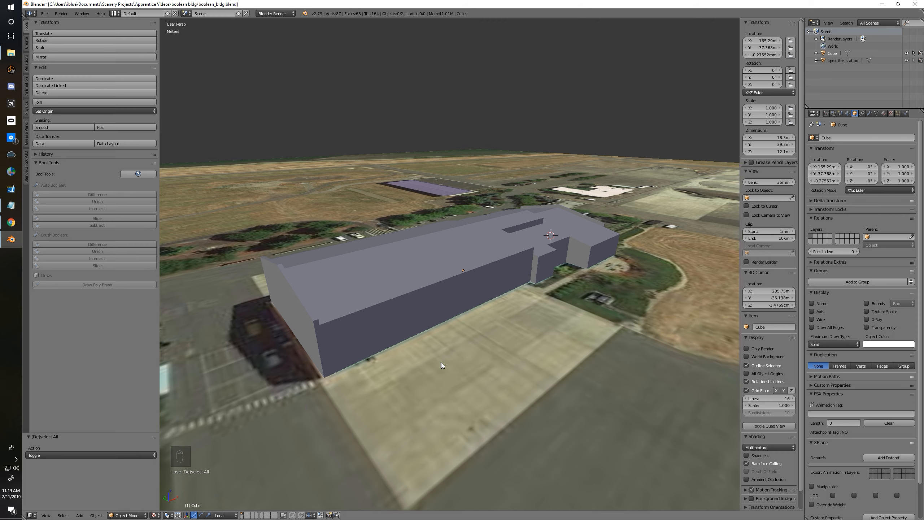
Step: Reopen the building mesh in Edit Mode and examine the wall faces below the lower notched roof one by one
right_click(507, 236)
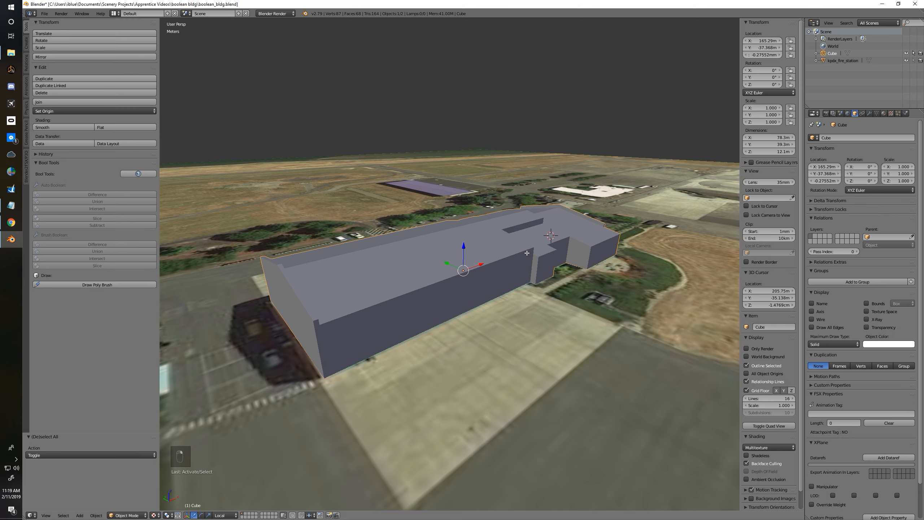
key(Tab)
middle_drag(527, 252, 447, 257)
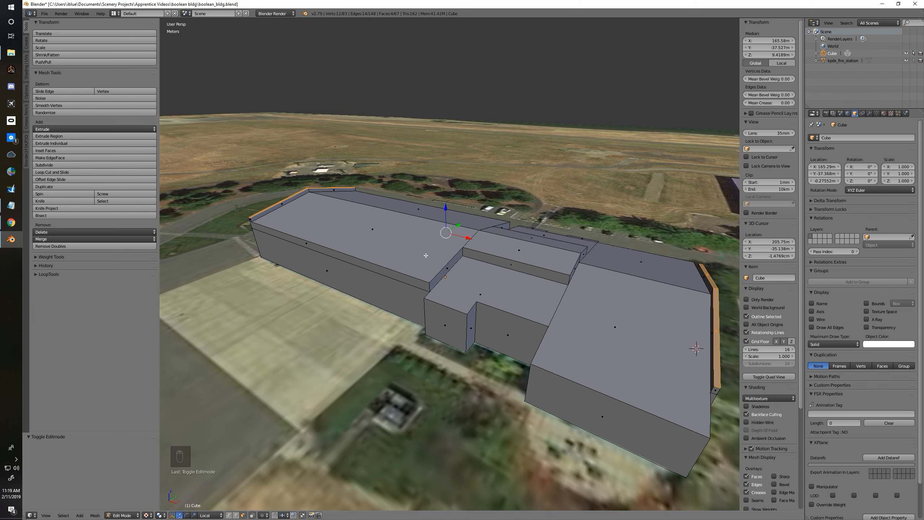
middle_drag(615, 277, 542, 285)
click(442, 316)
click(470, 321)
click(517, 326)
middle_drag(516, 326, 538, 316)
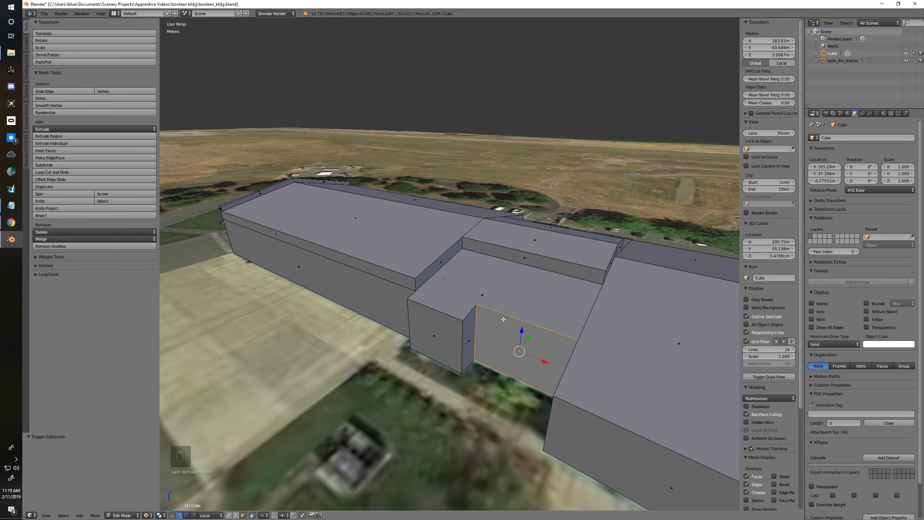
middle_drag(498, 321, 494, 325)
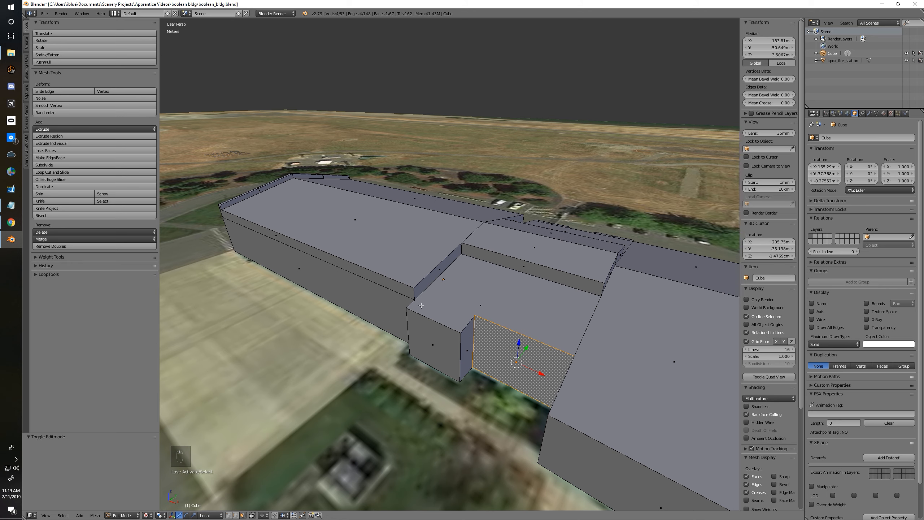
Step: Select the lower notched roof face and examine how its outline meets the surrounding walls
right_click(451, 286)
middle_drag(452, 286, 488, 301)
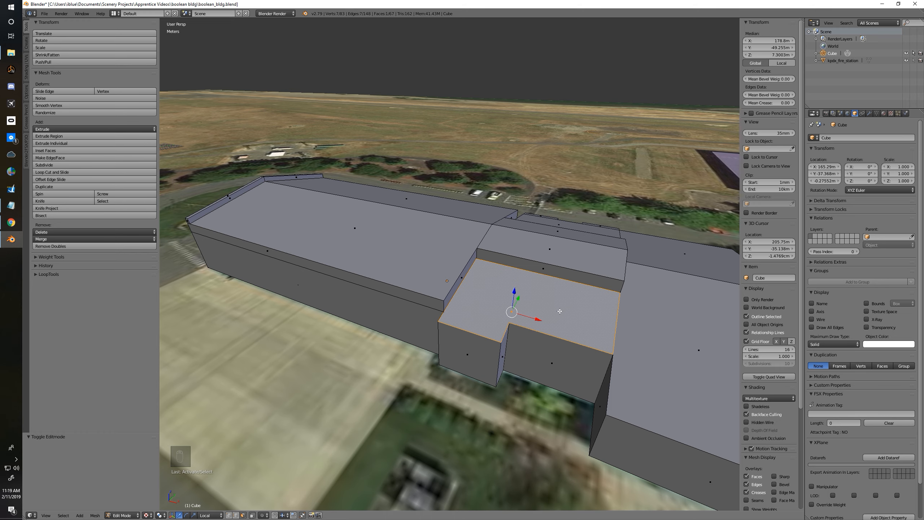
middle_drag(559, 311, 546, 313)
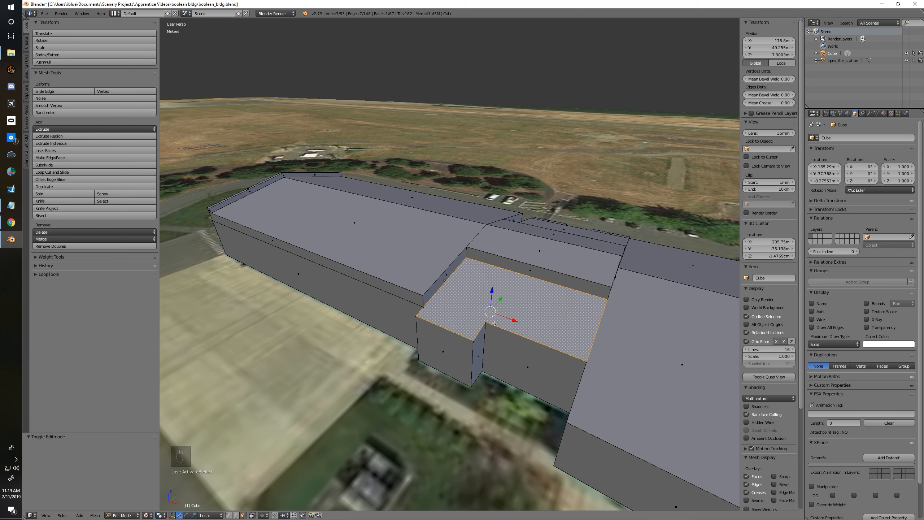
scroll(488, 348, down, 4)
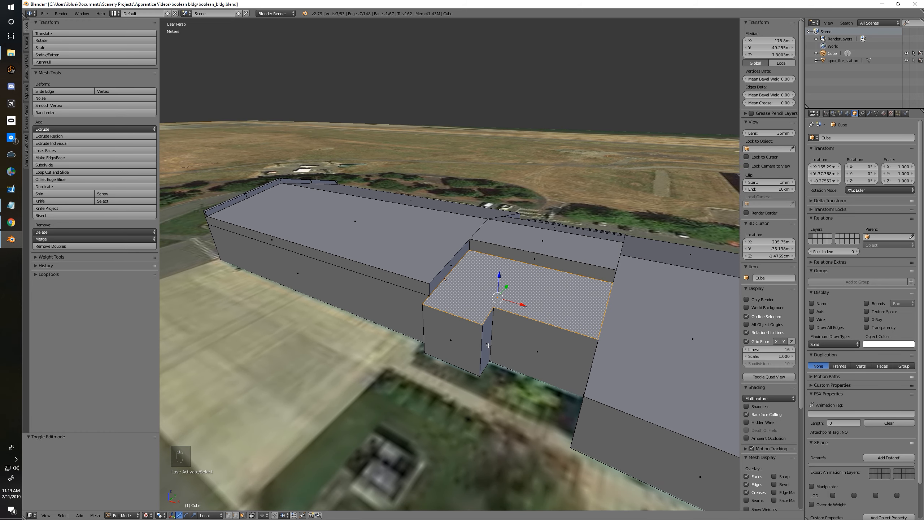
mouse_move(488, 348)
middle_down()
mouse_move(437, 340)
mouse_move(508, 349)
mouse_move(493, 354)
middle_up()
scroll(437, 340, up, 3)
scroll(493, 353, up, 2)
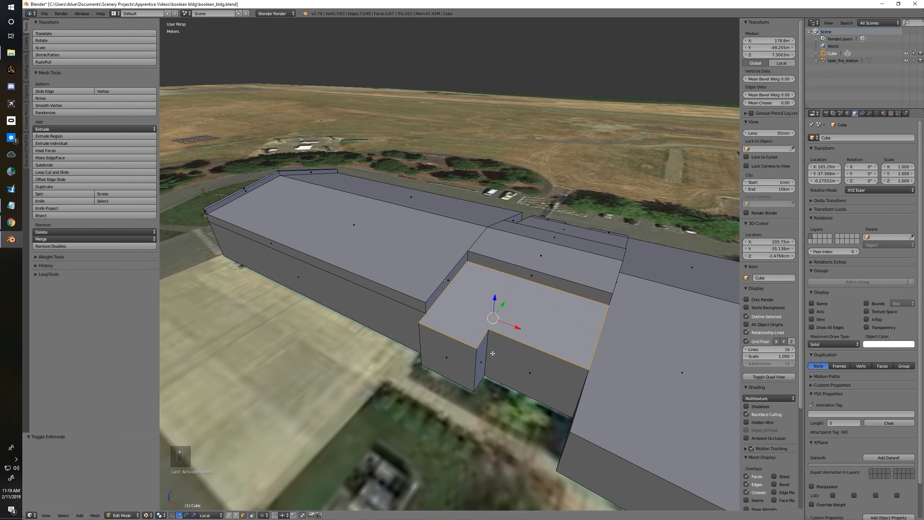
Step: In vertex select mode, connect the lower roof's vertex at the long bay wall to the notch's inner corner, then deselect
key(ctrl+Tab)
click(484, 342)
middle_drag(484, 342, 480, 320)
click(459, 331)
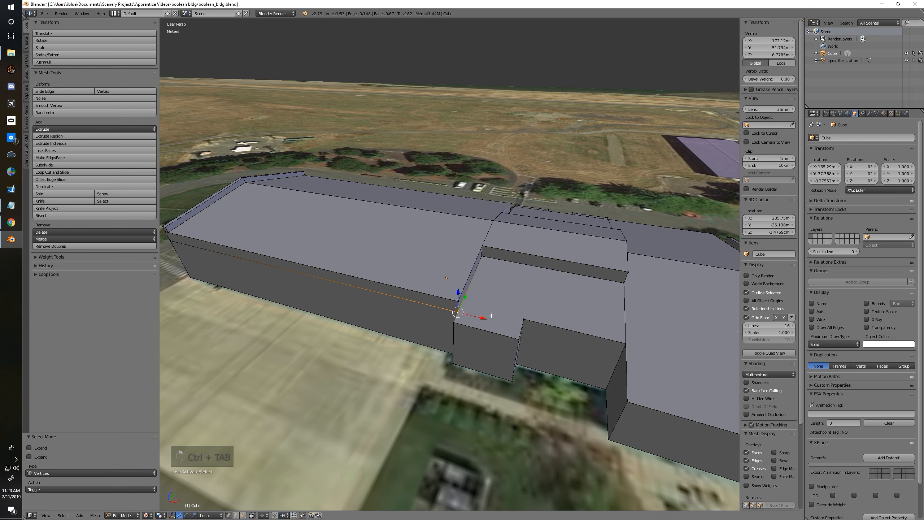
shift+click(522, 317)
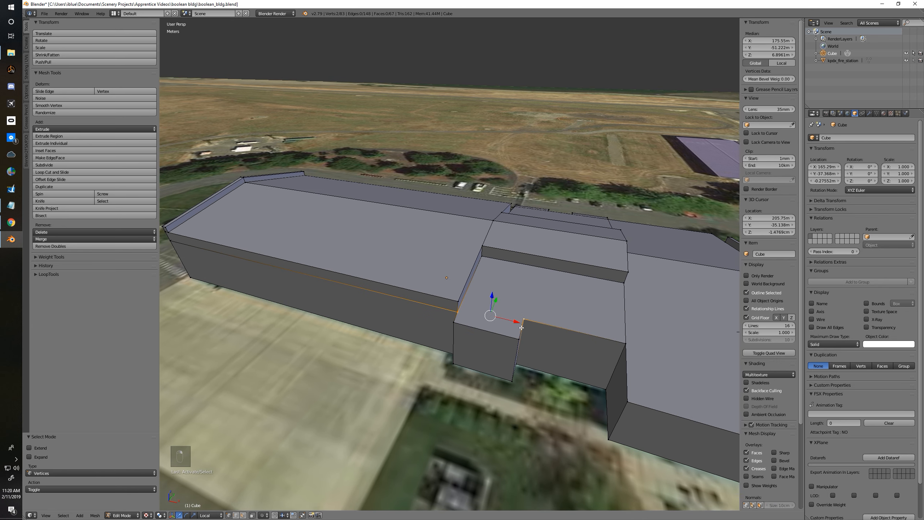
key(j)
key(a)
middle_drag(521, 335, 520, 330)
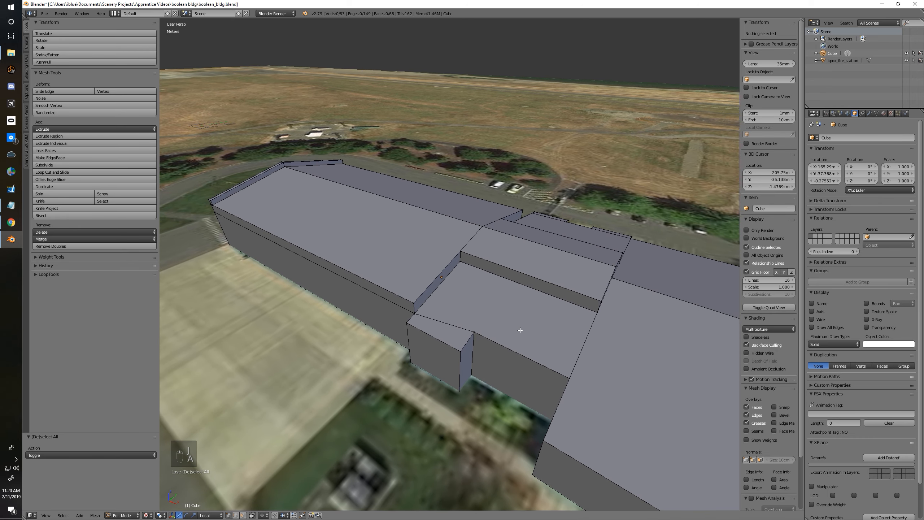
Step: Connect the notch's inner corner to the lower roof's vertex at the foot of the raised roof, then deselect
right_click(474, 332)
shift+right_click(458, 261)
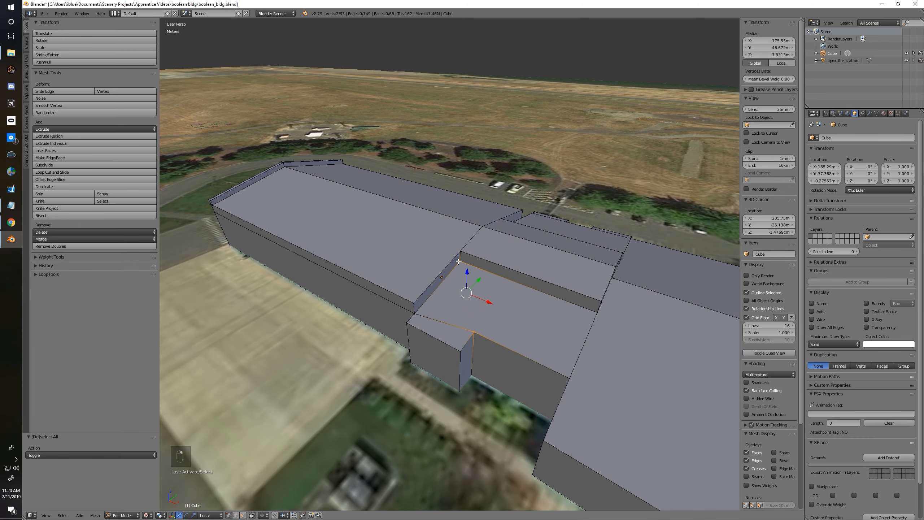
key(j)
key(a)
middle_drag(489, 305, 517, 305)
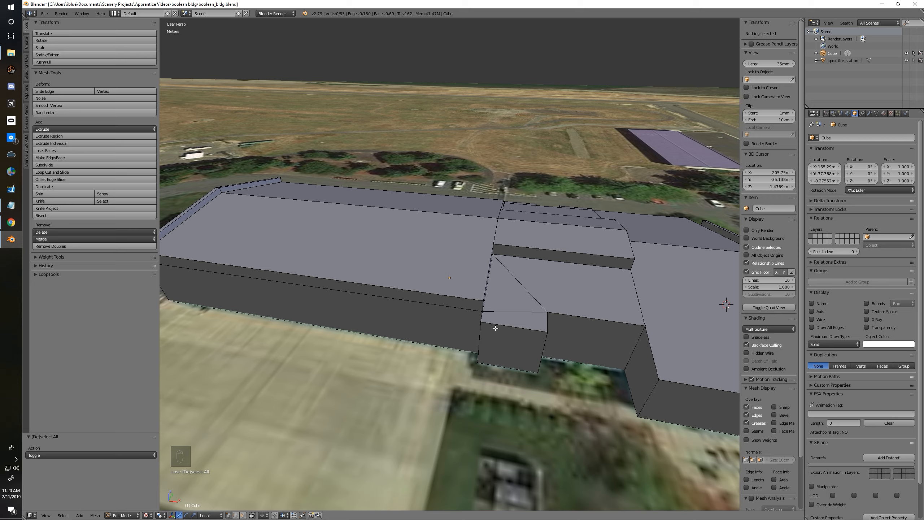
Step: Try to connect the raised roof's lower corner to the gable parapet's patio-side end across the wider block's roof, then undo it
middle_drag(576, 314, 550, 308)
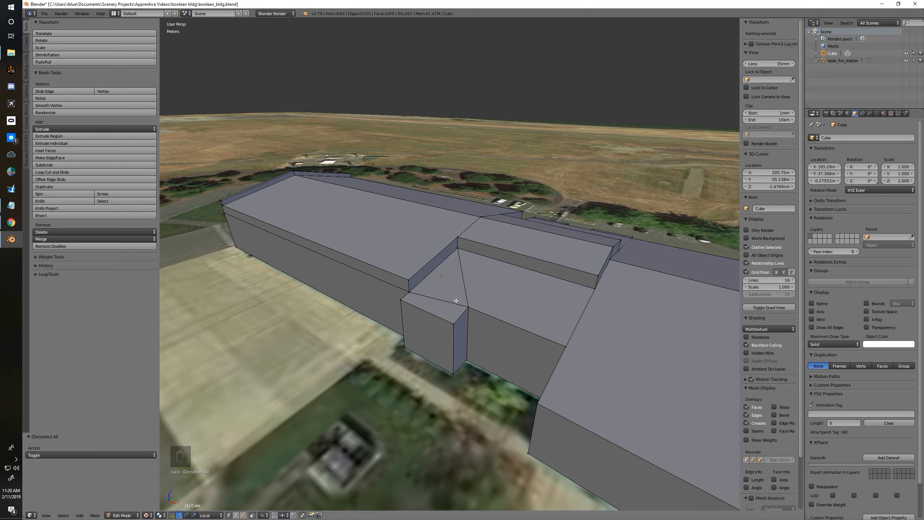
mouse_move(401, 322)
middle_down()
mouse_move(386, 317)
mouse_move(406, 332)
middle_up()
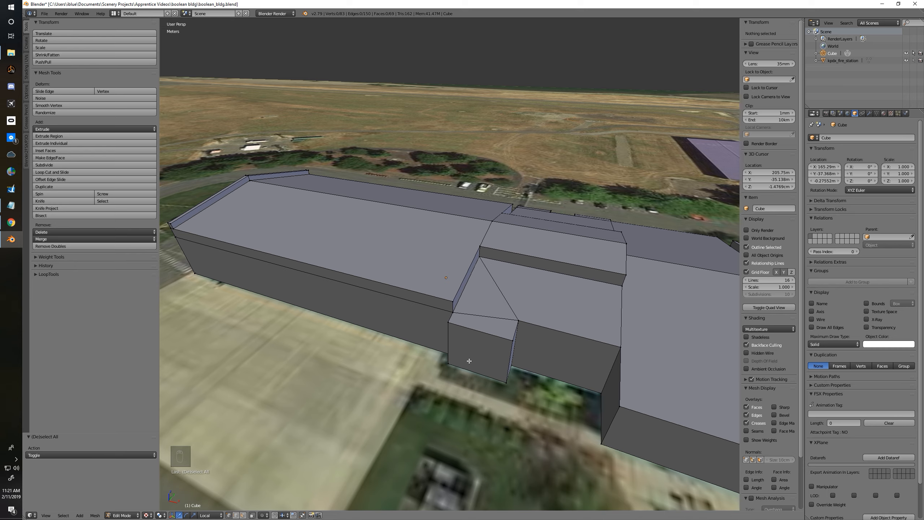
middle_drag(516, 377, 480, 320)
middle_drag(392, 266, 422, 287)
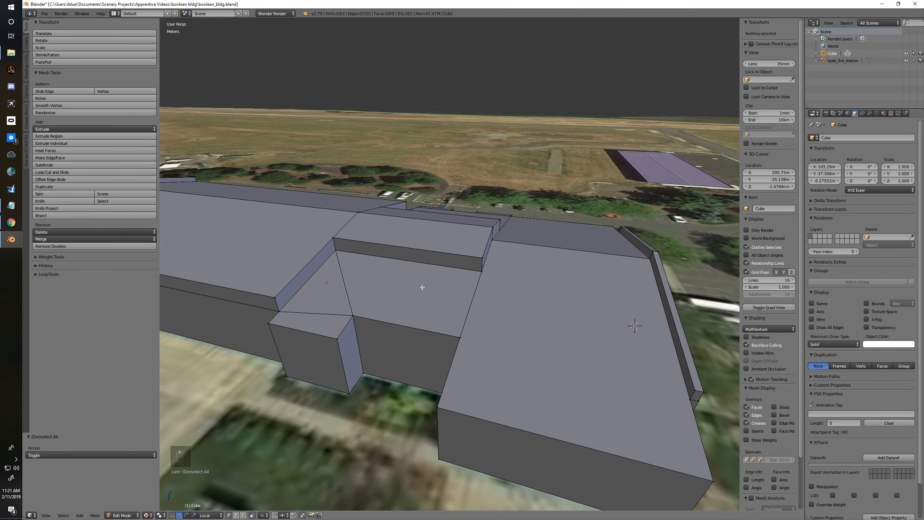
right_click(482, 271)
shift+right_click(652, 258)
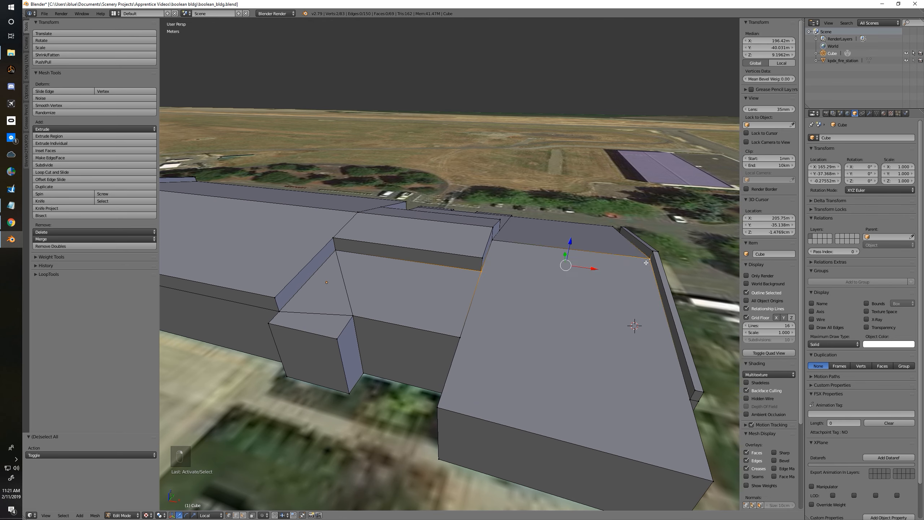
right_click(487, 275)
shift+right_click(684, 395)
key(j)
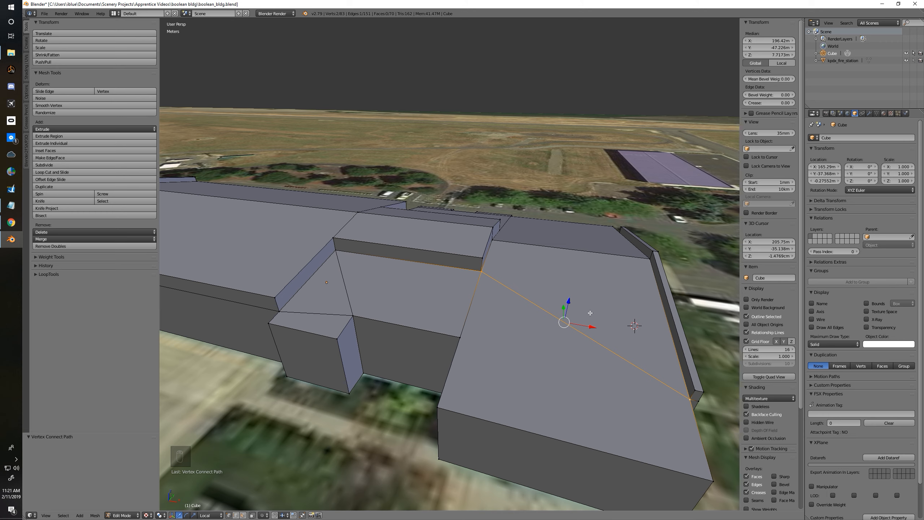
key(ctrl+z)
key(ctrl+z)
Step: Connect the raised roof's lower corner to the wider block's ridge vertex at the gable parapet, then deselect
shift+right_click(650, 259)
key(j)
key(a)
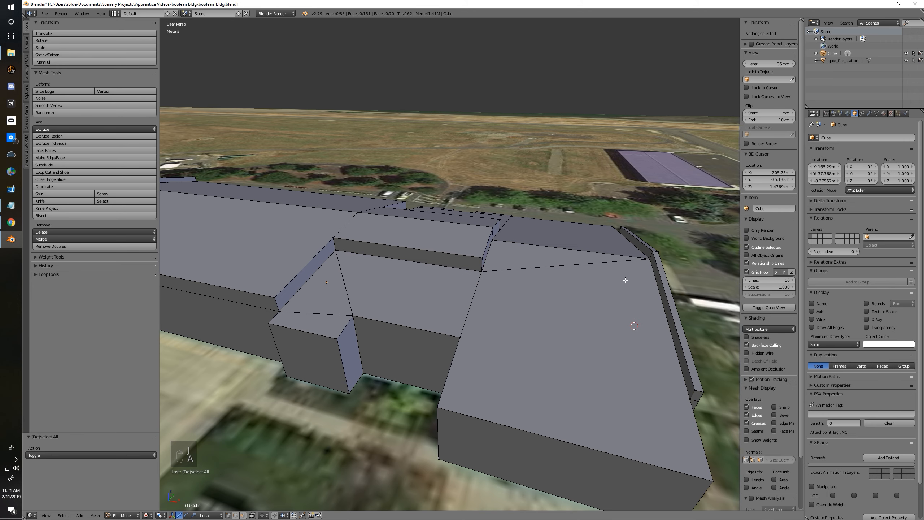
Step: Connect the wider block's eave vertex beside the lower roof to the gable parapet's patio-side end, then deselect
middle_drag(525, 306, 527, 307)
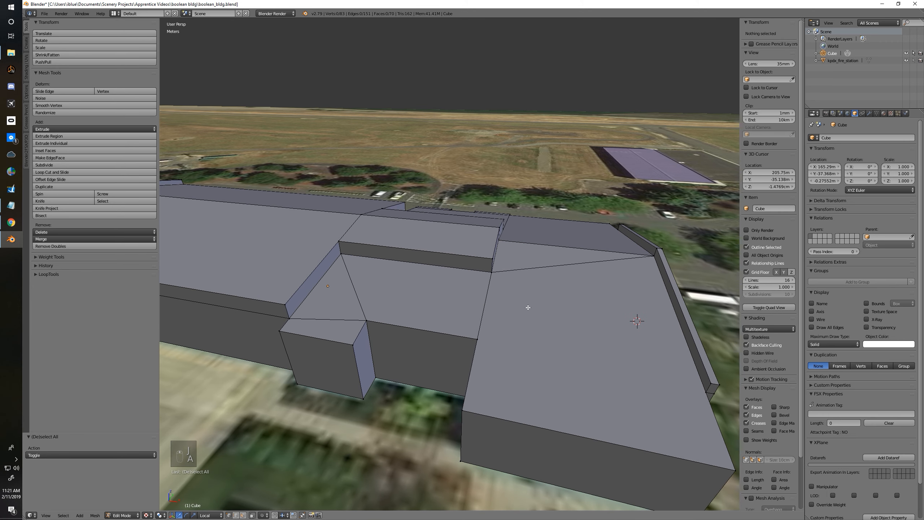
right_click(479, 339)
shift+right_click(707, 392)
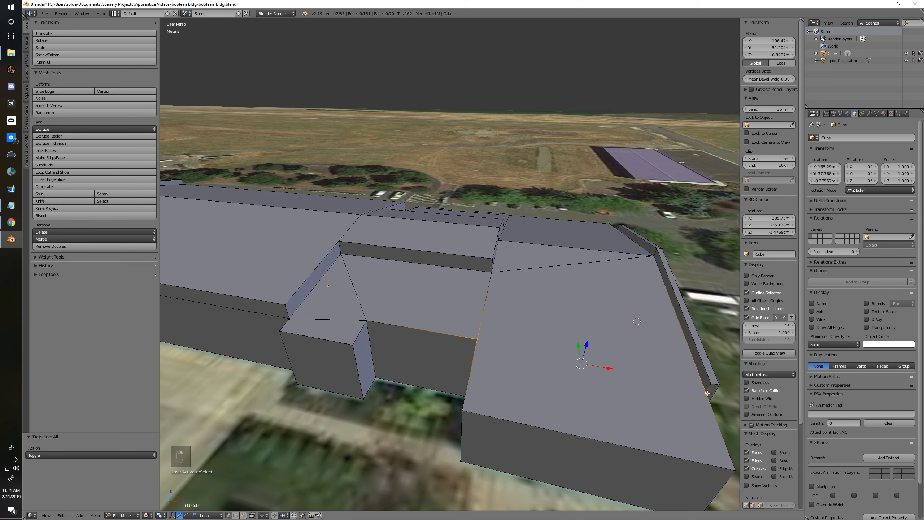
key(j)
key(a)
Step: On the wider block's parking-lot roof slope, connect the raised roof's lower corner to the parapet's ridge vertex, and the parapet's lower end to the eave junction
middle_drag(567, 347, 455, 309)
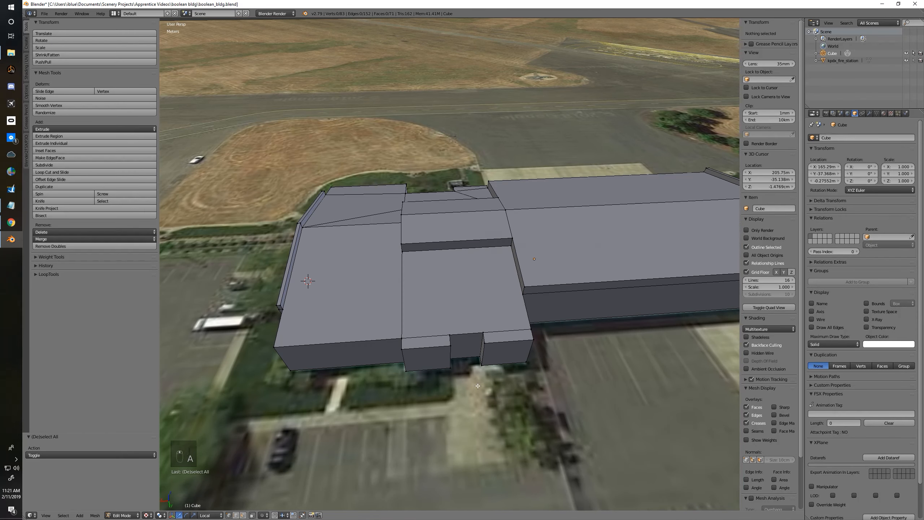
right_click(402, 251)
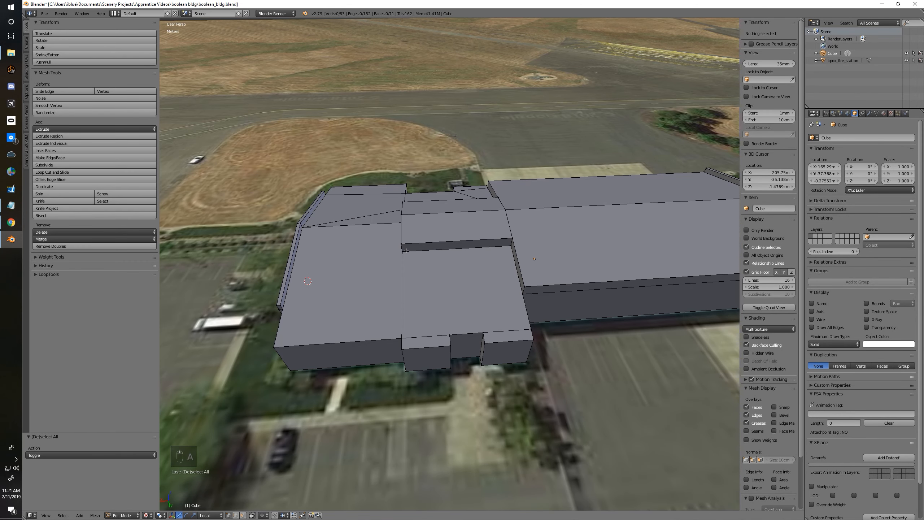
shift+right_click(305, 231)
key(j)
middle_drag(323, 236, 323, 271)
key(a)
right_click(290, 296)
shift+right_click(432, 342)
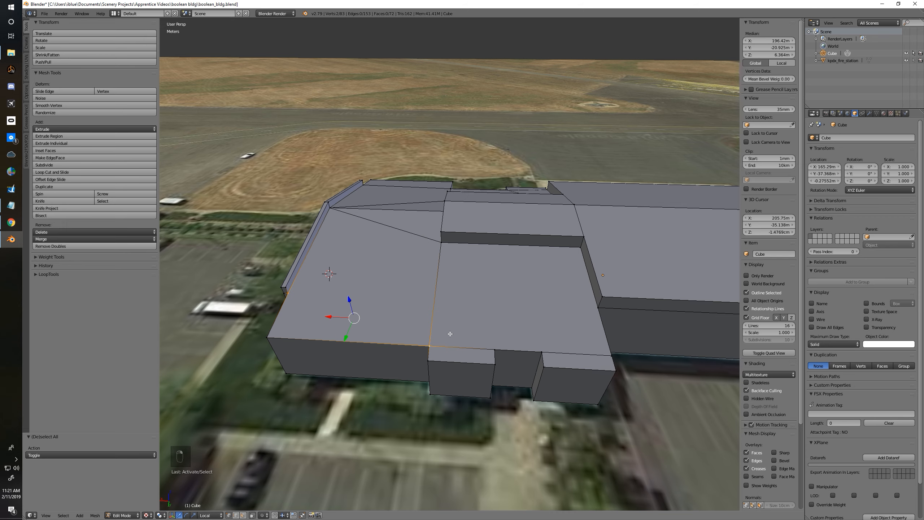
key(j)
Step: On the parking-lot side, connect the lower roof's vertex at the long bay wall to the raised roof's lower corner
middle_drag(450, 334, 626, 314)
right_click(607, 262)
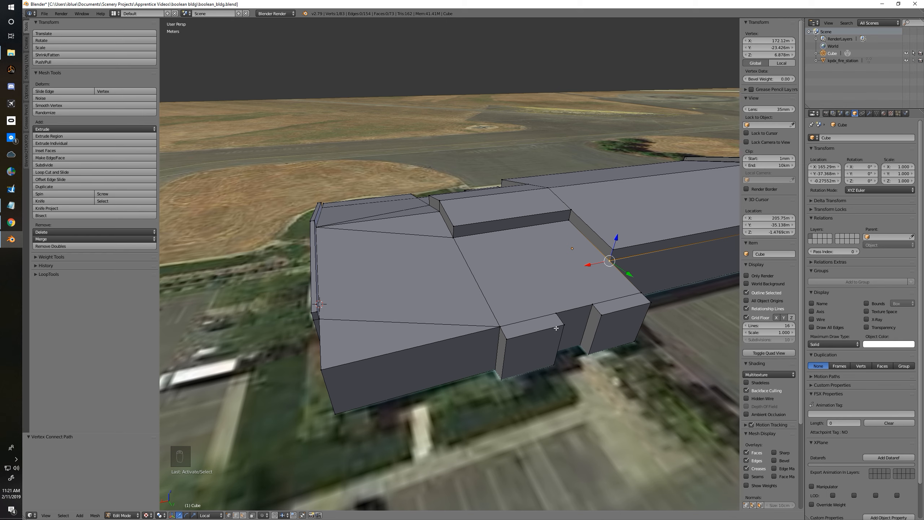
shift+right_click(450, 237)
key(j)
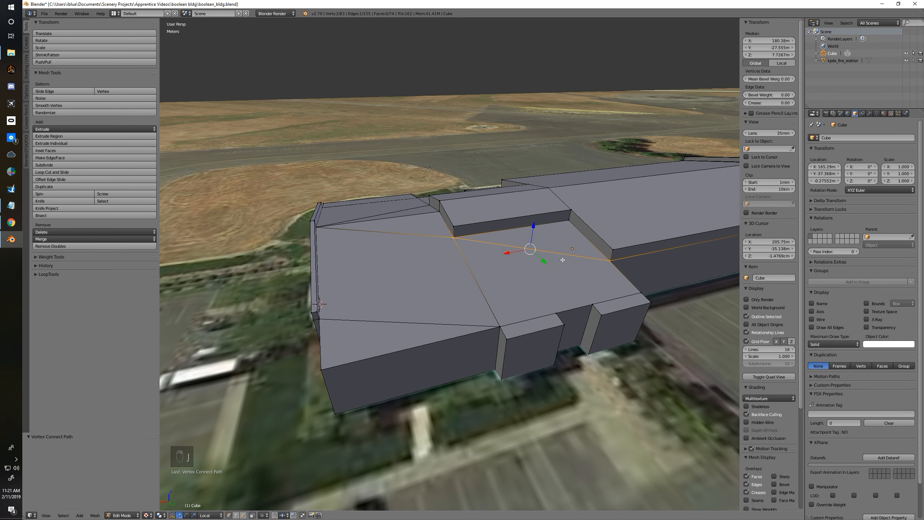
Step: Connect the entrance recess corner nearer the wider block to the raised roof's lower corner across the lower roof
middle_drag(490, 307, 529, 324)
right_click(528, 325)
shift+right_click(446, 239)
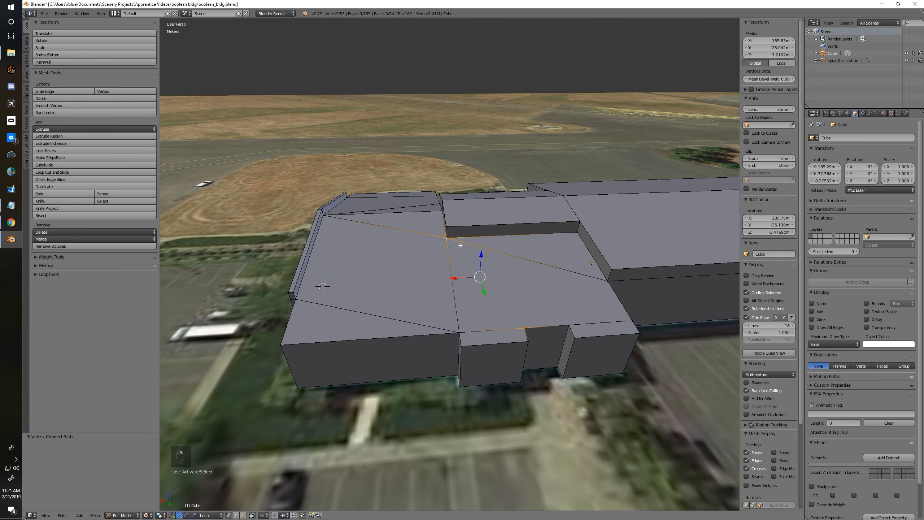
key(j)
Step: Connect the entrance recess corner nearer the long bay to the lower roof's vertex at the bay wall, then deselect
middle_drag(460, 245, 506, 293)
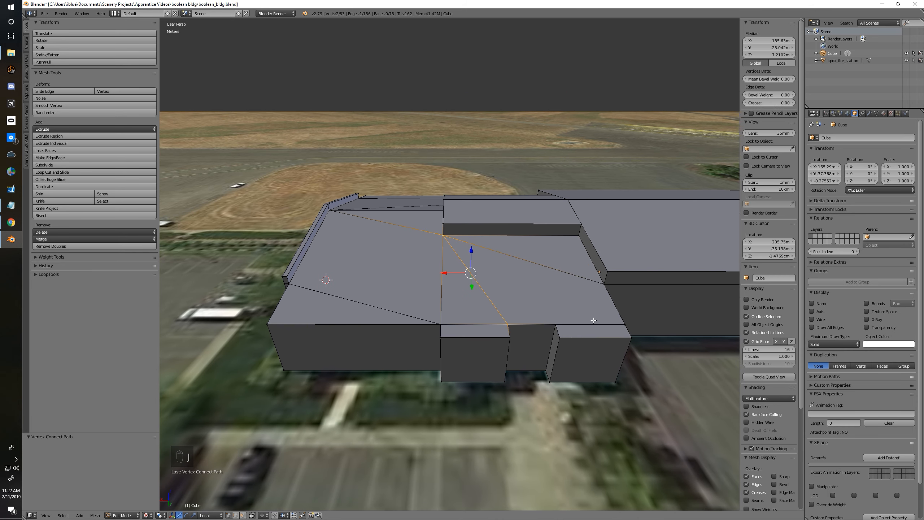
right_click(555, 325)
shift+right_click(596, 287)
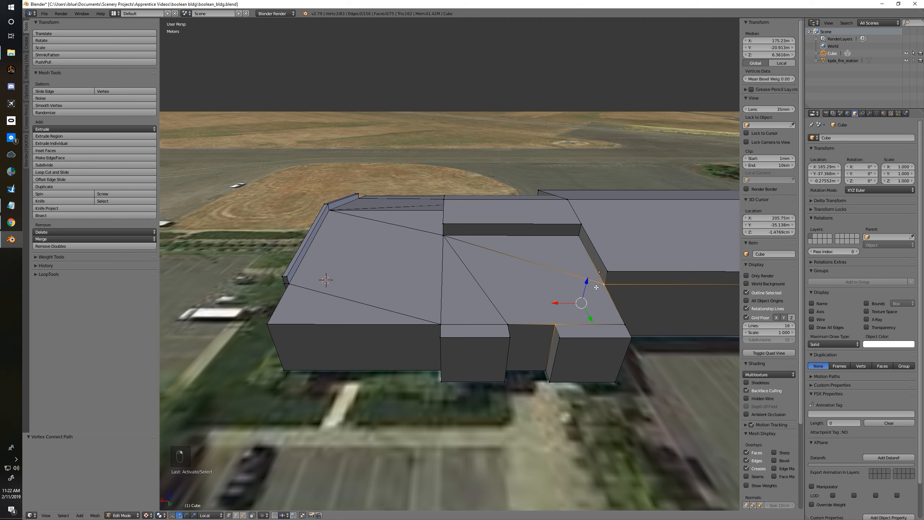
key(j)
key(a)
Step: On the long bay's parking-lot wall, connect the eave vertex at the gable parapet to the wall corner vertex below, then deselect
middle_drag(596, 287, 482, 279)
middle_drag(558, 311, 499, 288)
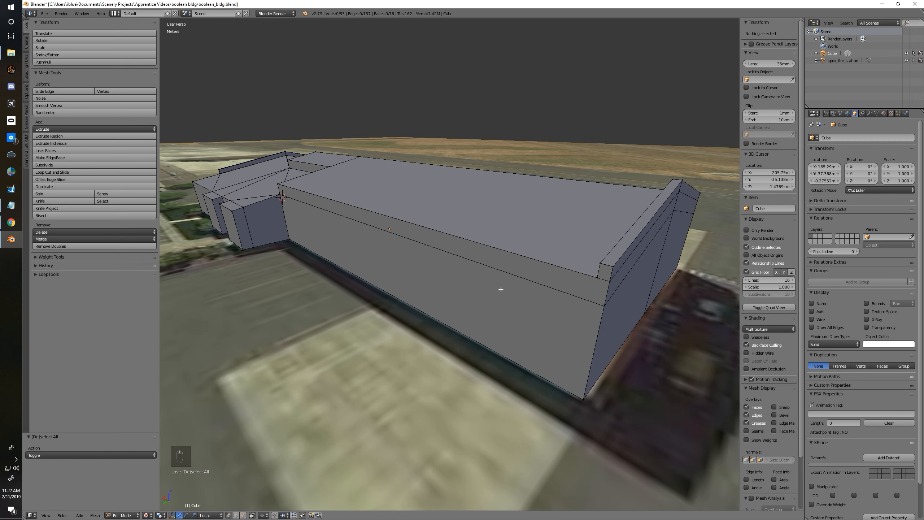
right_click(596, 278)
shift+right_click(603, 304)
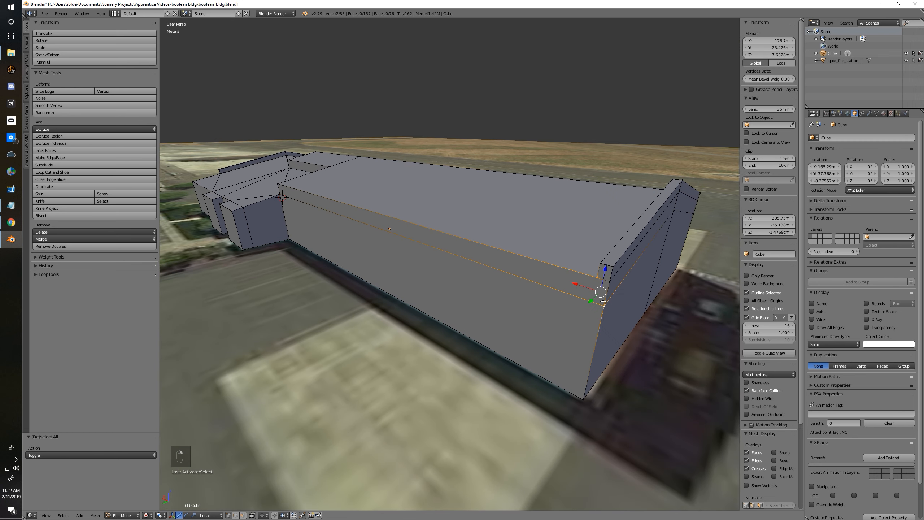
key(j)
key(a)
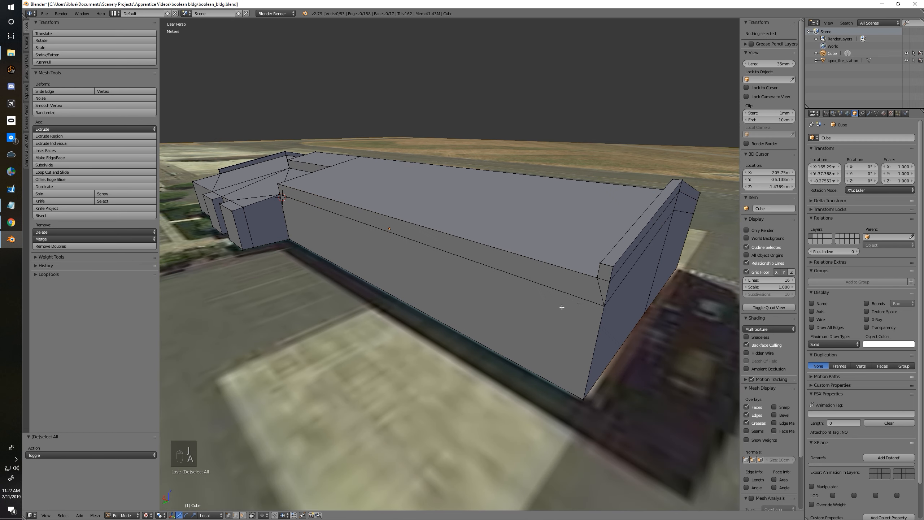
Step: On the long bay's apron-side wall, connect the eave vertex at the gable parapet to the wall corner vertex below, then deselect
scroll(559, 307, down, 2)
middle_drag(559, 307, 418, 275)
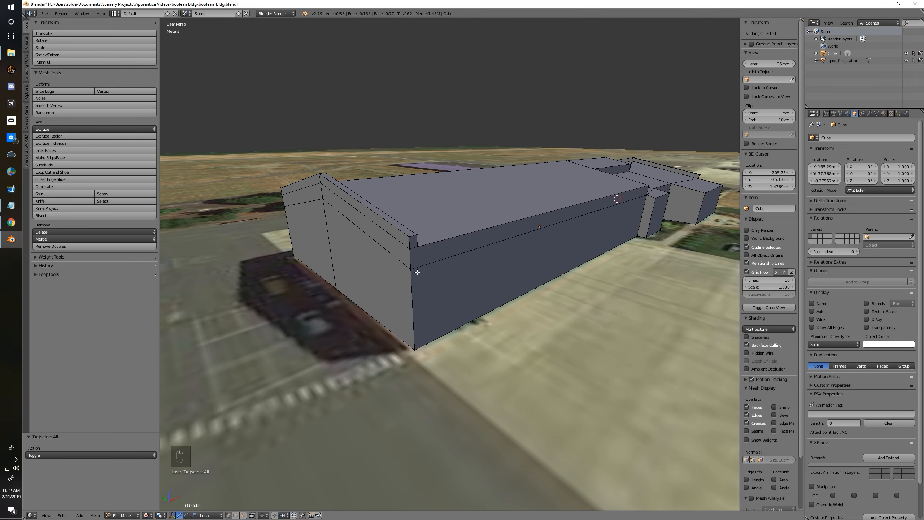
right_click(418, 250)
shift+right_click(415, 270)
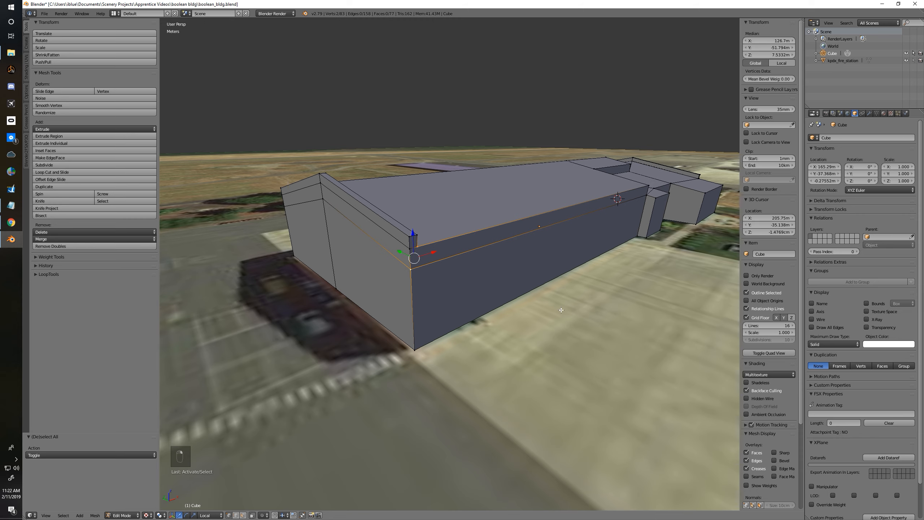
key(j)
key(a)
Step: Switch the mesh selection mode to edges
middle_drag(561, 309, 457, 302)
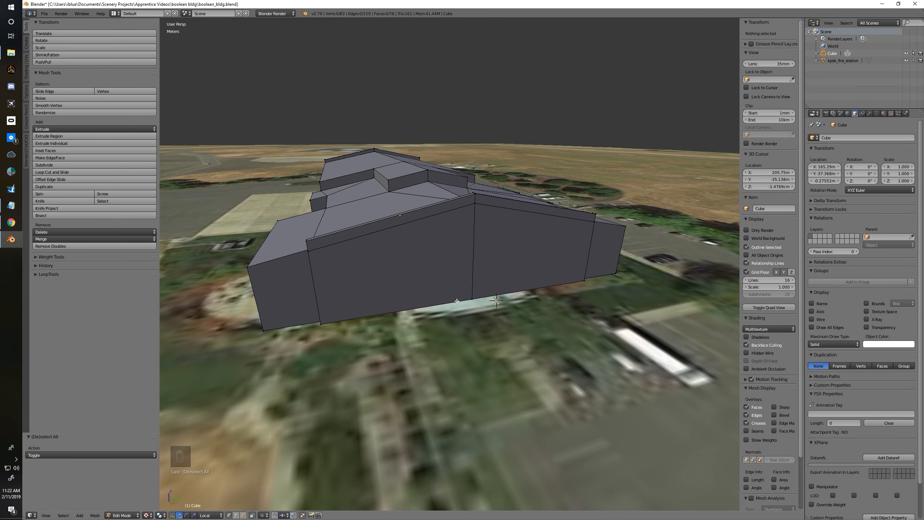
middle_drag(538, 303, 525, 342)
middle_drag(562, 252, 460, 306)
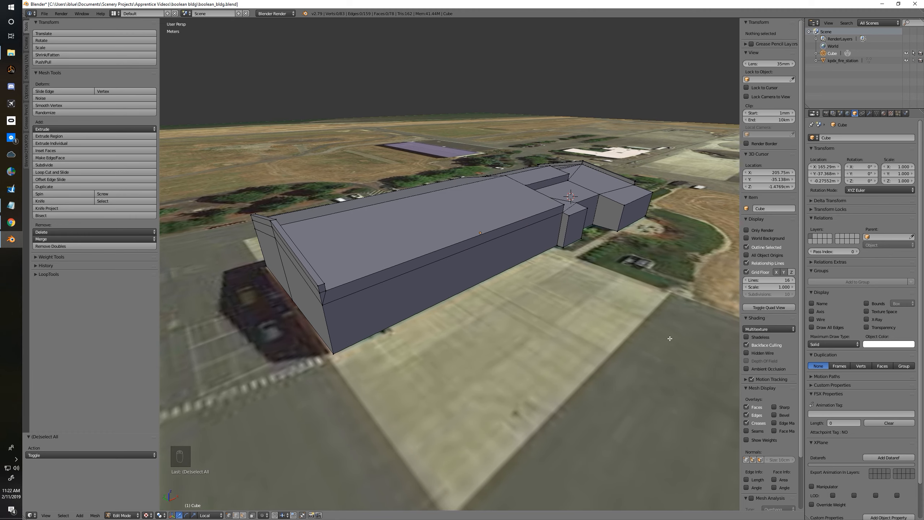
middle_drag(578, 262, 495, 243)
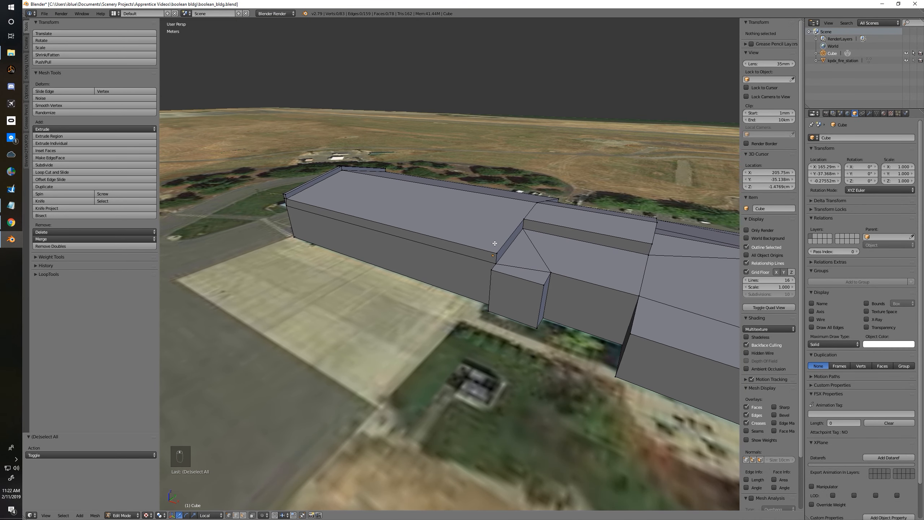
key(ctrl+Tab)
click(469, 248)
middle_drag(468, 248, 484, 257)
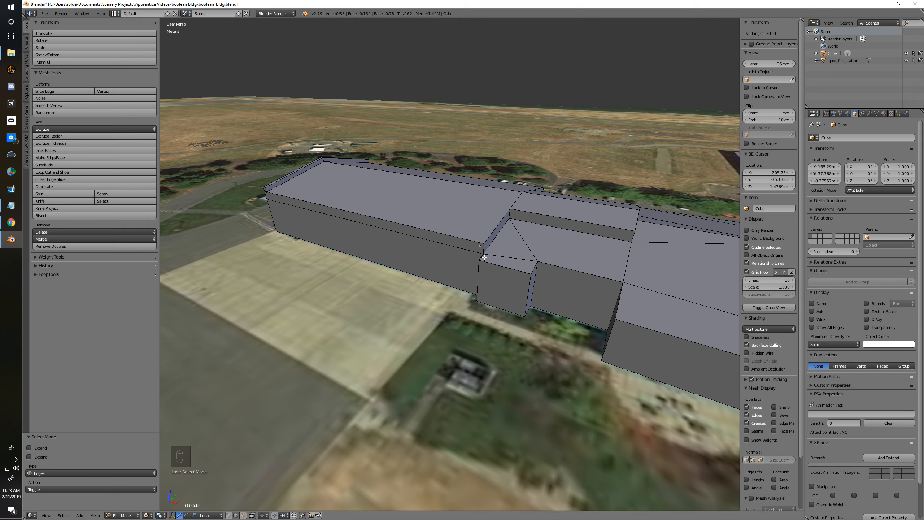
middle_drag(613, 383, 472, 338)
shift+middle_drag(432, 295, 458, 303)
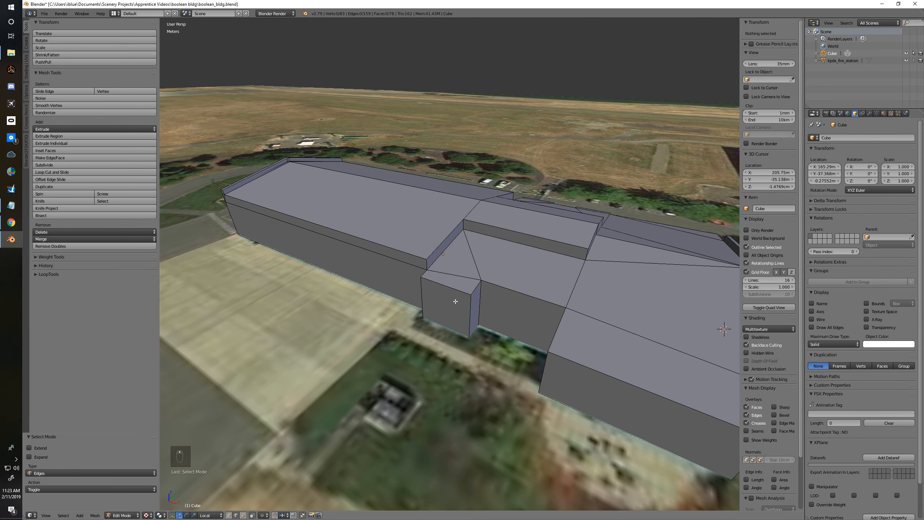
Step: Mark the outer edges of the long bay roof and the raised roof as seams, then deselect
key(ctrl+Tab)
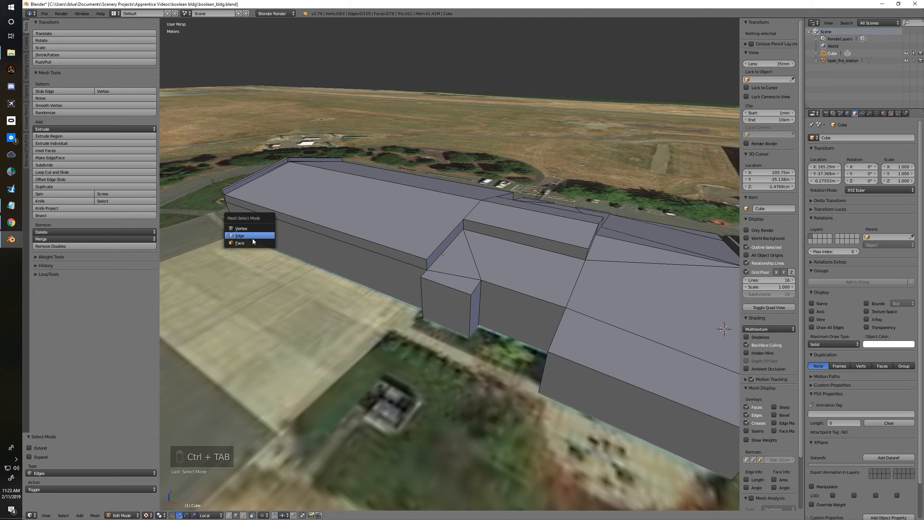
click(251, 183)
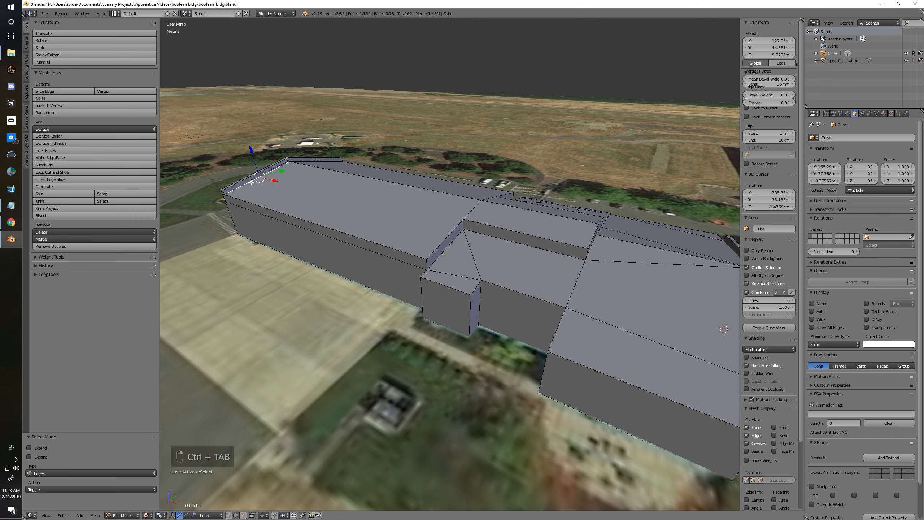
shift+click(346, 233)
shift+click(456, 228)
shift+click(488, 223)
middle_drag(573, 277, 552, 302)
shift+click(524, 315)
shift+click(563, 293)
shift+click(510, 229)
shift+click(551, 221)
shift+click(446, 169)
middle_drag(446, 169, 537, 99)
shift+click(538, 98)
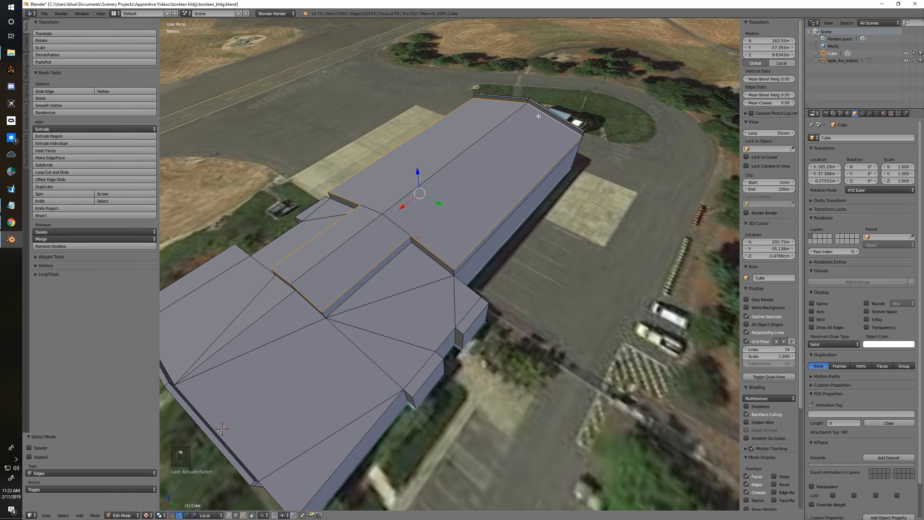
key(ctrl+e)
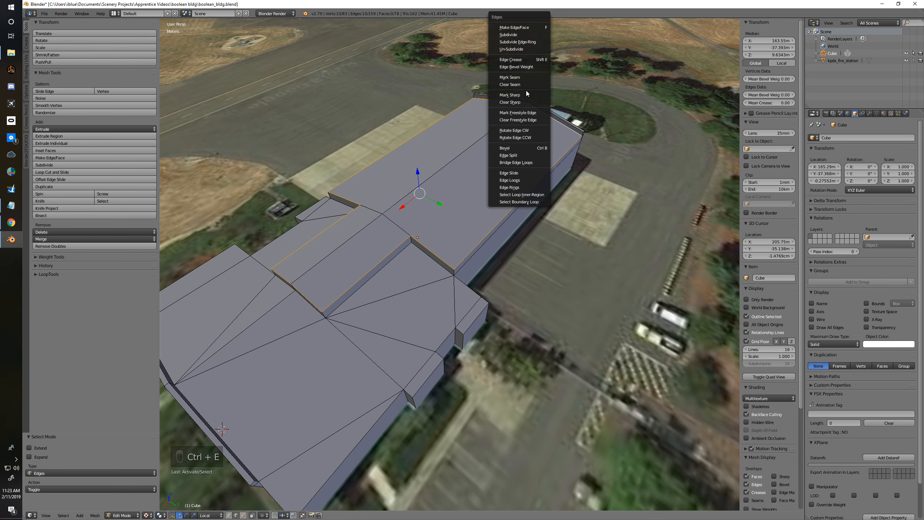
click(528, 78)
key(a)
Step: Mark the outline of the lower roofs and wider block's roof as seams, including the raised roof's foot and the parapet edges, then deselect
middle_drag(535, 160, 457, 206)
click(457, 206)
shift+click(483, 216)
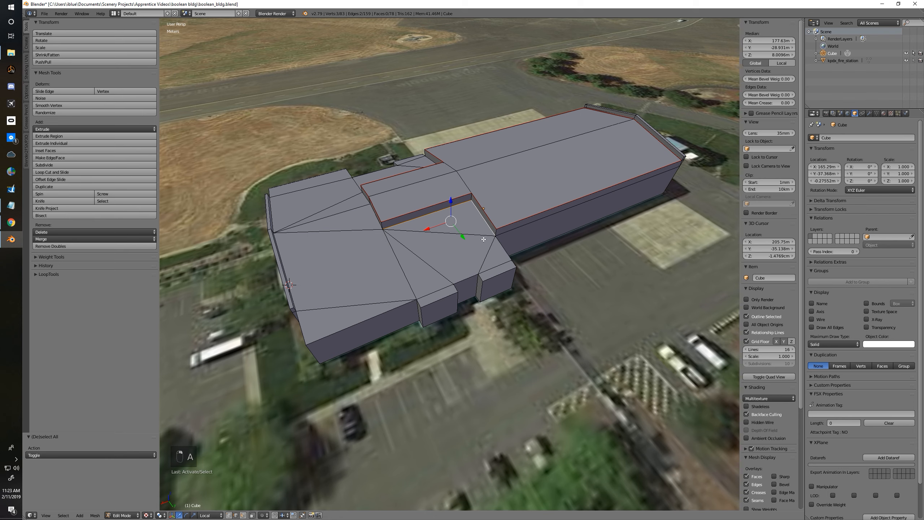
shift+click(511, 264)
shift+click(513, 265)
shift+click(499, 273)
shift+click(480, 278)
shift+click(471, 274)
shift+click(454, 289)
shift+click(430, 294)
shift+click(421, 303)
shift+click(364, 321)
shift+click(299, 321)
shift+click(295, 300)
shift+right_click(271, 212)
shift+right_click(271, 193)
scroll(269, 192, up, 1)
middle_drag(271, 193, 397, 185)
shift+right_click(371, 391)
shift+right_click(378, 354)
shift+right_click(374, 310)
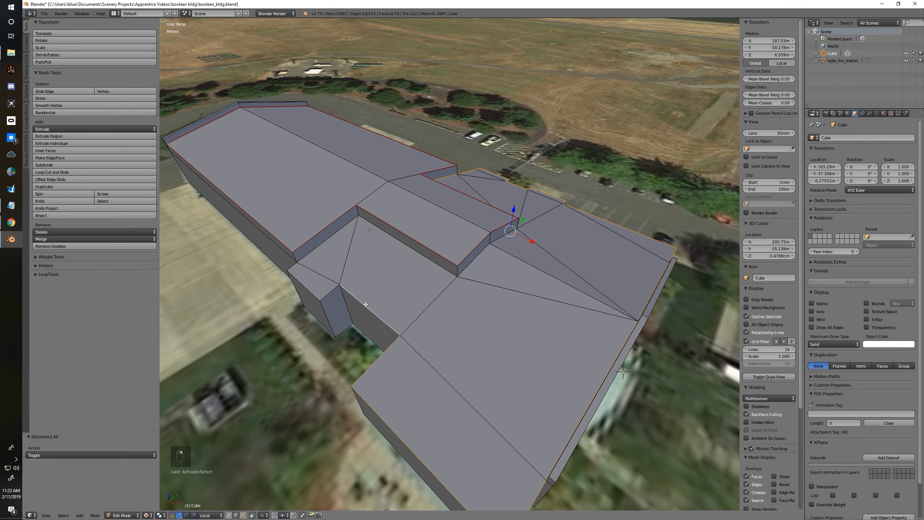
shift+right_click(330, 293)
shift+right_click(304, 285)
shift+right_click(292, 265)
shift+right_click(312, 254)
shift+right_click(461, 273)
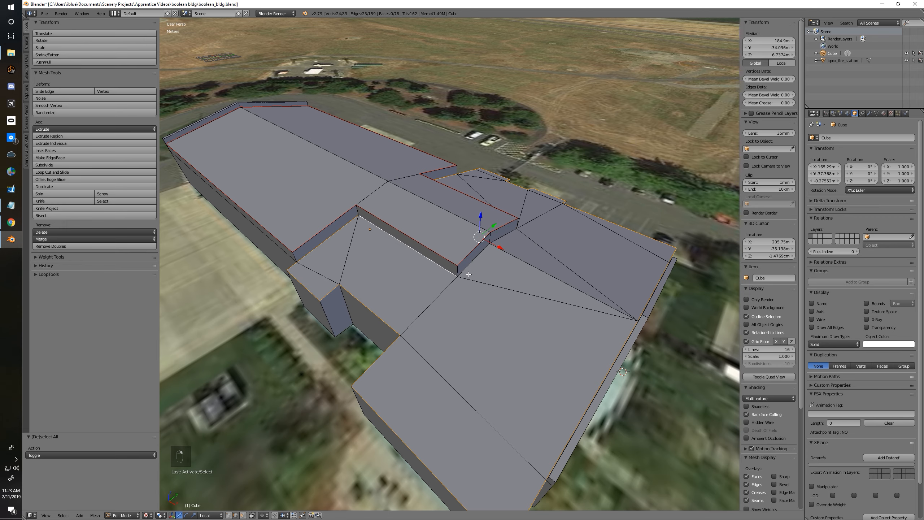
shift+right_click(482, 253)
shift+right_click(504, 235)
middle_drag(482, 253, 504, 240)
key(ctrl+e)
click(407, 263)
key(a)
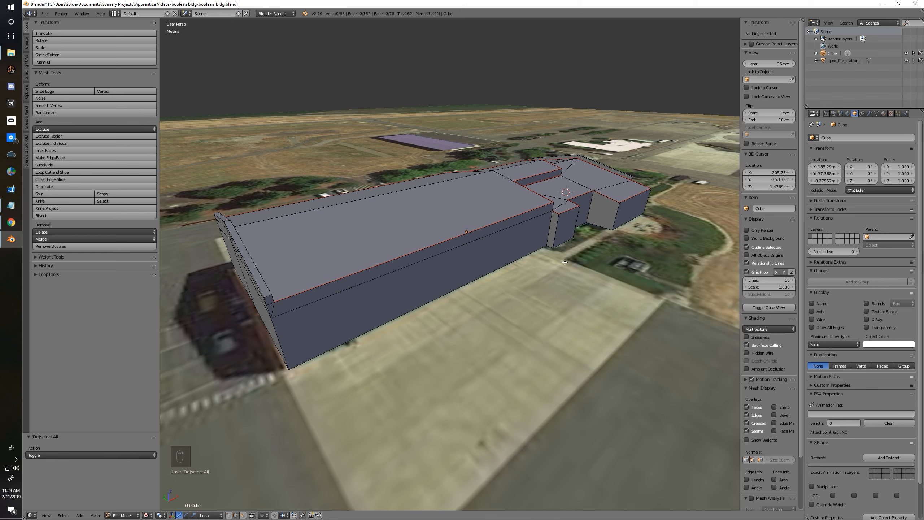
Step: Switch to the Google Maps 3D view and examine the real fire station's bay wall and gable end from a rotated angle
middle_drag(646, 267, 429, 226)
key(alt+Tab)
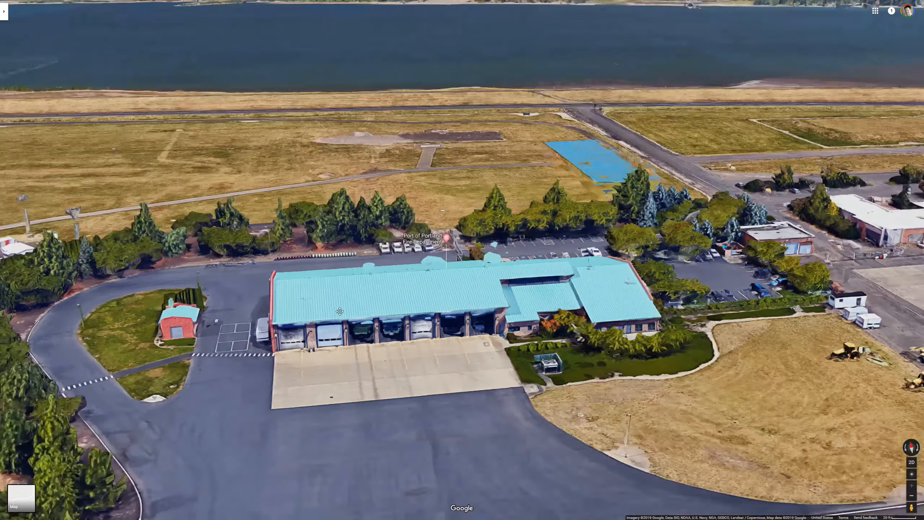
ctrl+drag(339, 311, 409, 308)
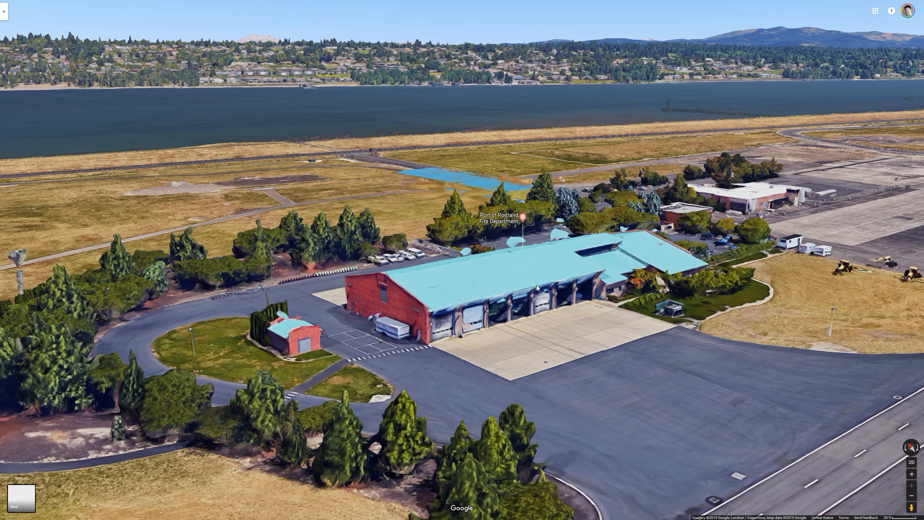
ctrl+drag(371, 318, 647, 271)
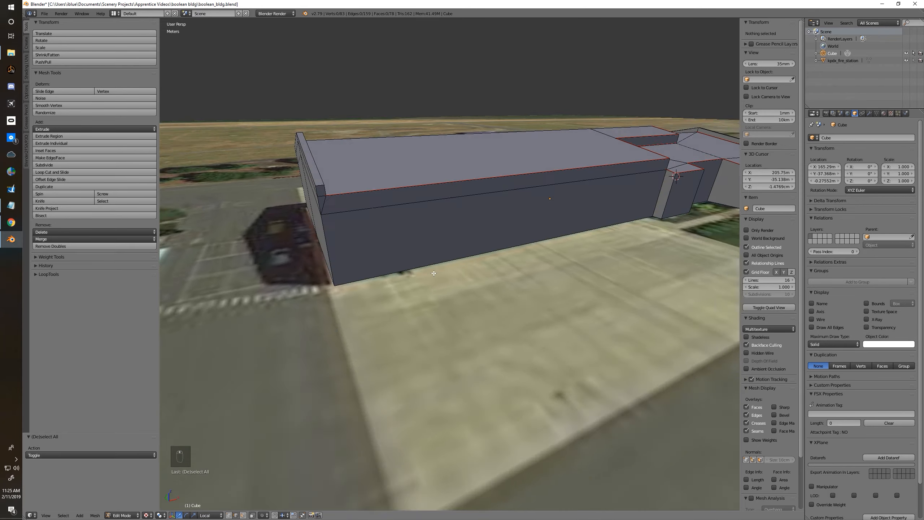
Step: Back in Blender, mark the vertical corner edges where the long bay's apron-side wall meets the projecting lower block as seams
middle_drag(433, 273, 520, 204)
right_click(651, 200)
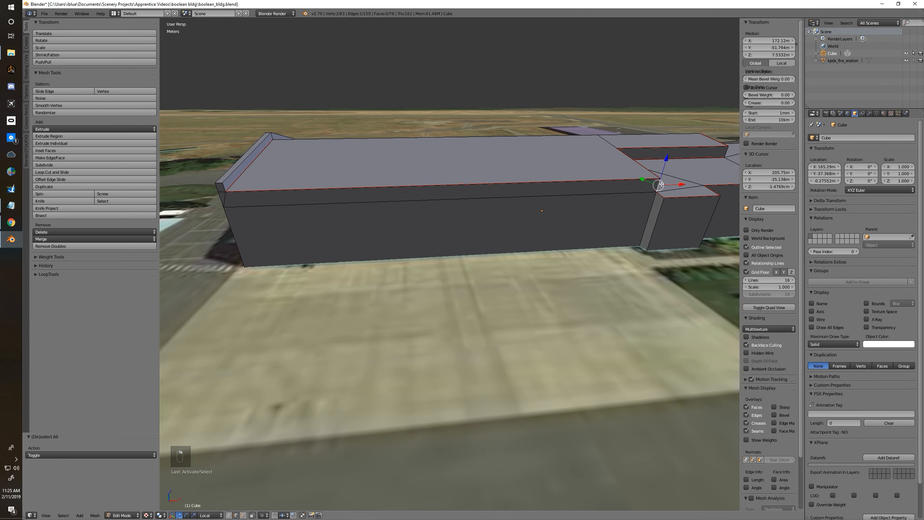
key(ctrl+e)
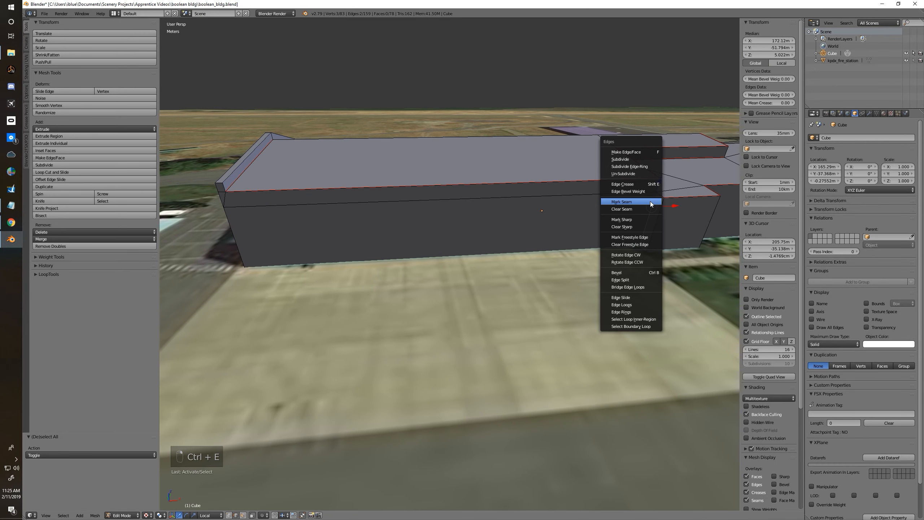
click(649, 201)
Step: Mark the outer top edges and short end edges of the gable parapet at the long bay's far end as seams, then deselect
middle_drag(553, 208, 212, 232)
right_click(218, 220)
shift+right_click(212, 220)
shift+right_click(213, 219)
shift+right_click(210, 221)
shift+right_click(210, 221)
middle_drag(211, 221, 320, 223)
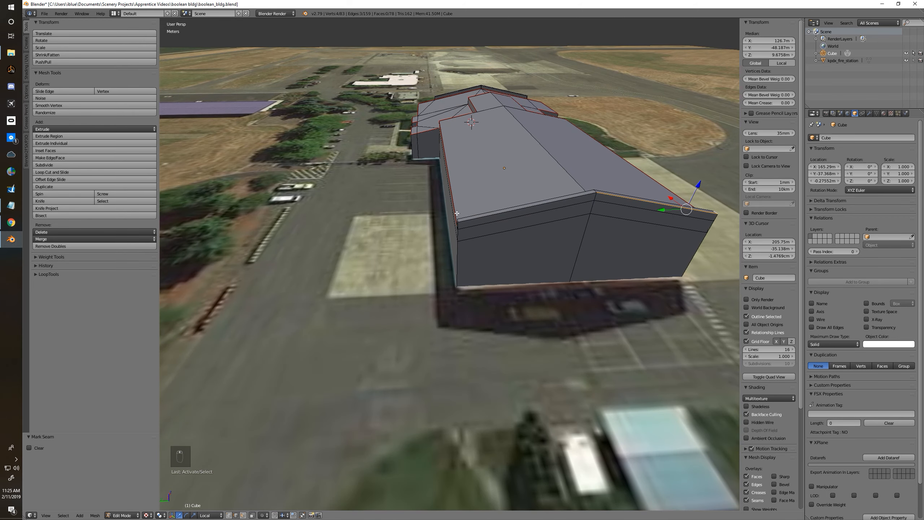
shift+right_click(472, 219)
middle_drag(472, 219, 492, 187)
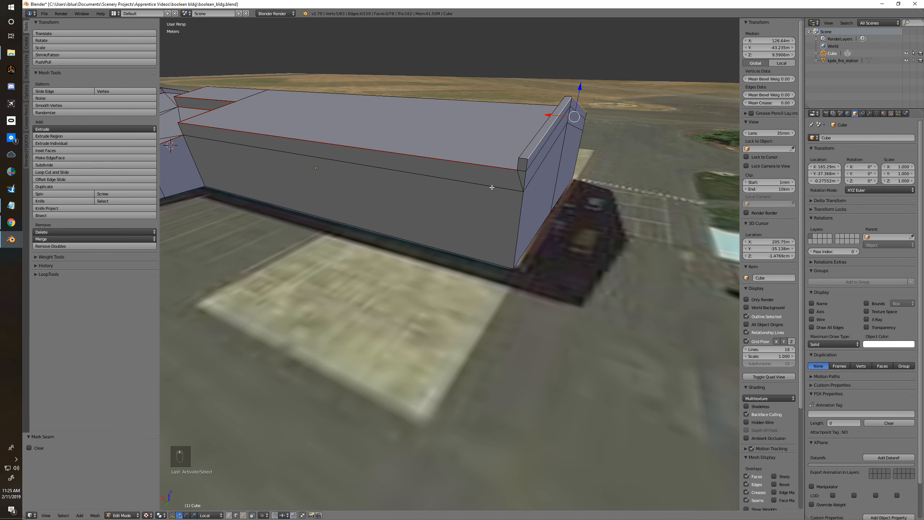
shift+right_click(521, 161)
shift+right_click(522, 162)
key(ctrl+e)
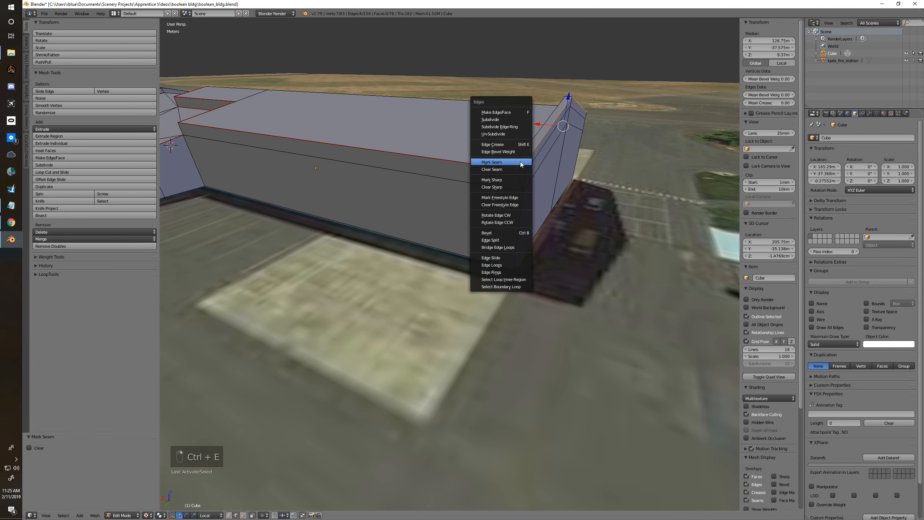
click(520, 162)
key(a)
Step: Mark two more short edges at the corner of the long bay's gable parapet as seams and clear the selection
middle_drag(445, 189, 315, 163)
right_click(309, 156)
shift+right_click(315, 163)
key(ctrl+e)
click(316, 163)
key(a)
Step: Mark the vertical edge where the wider block's projecting gable wall meets the main wall as a seam
scroll(446, 207, down, 5)
scroll(414, 199, up, 3)
middle_drag(540, 244, 322, 250)
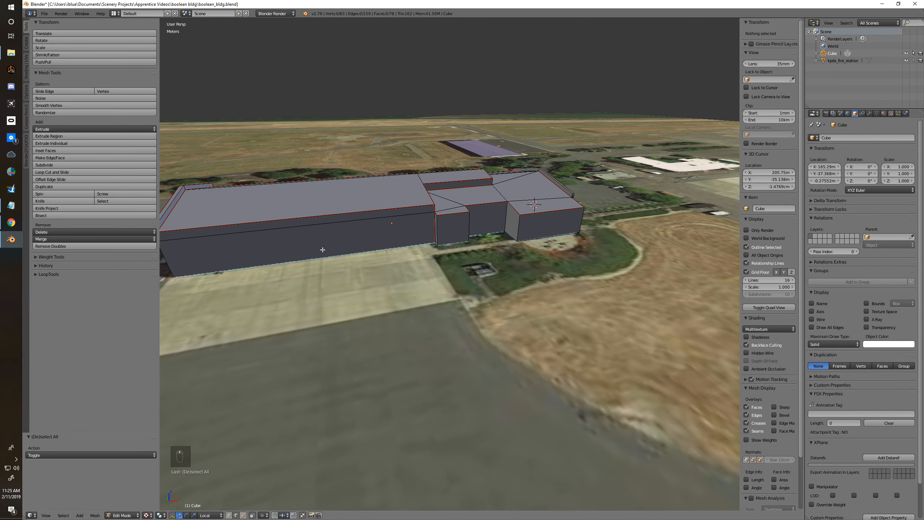
middle_drag(394, 255, 424, 254)
scroll(389, 265, up, 5)
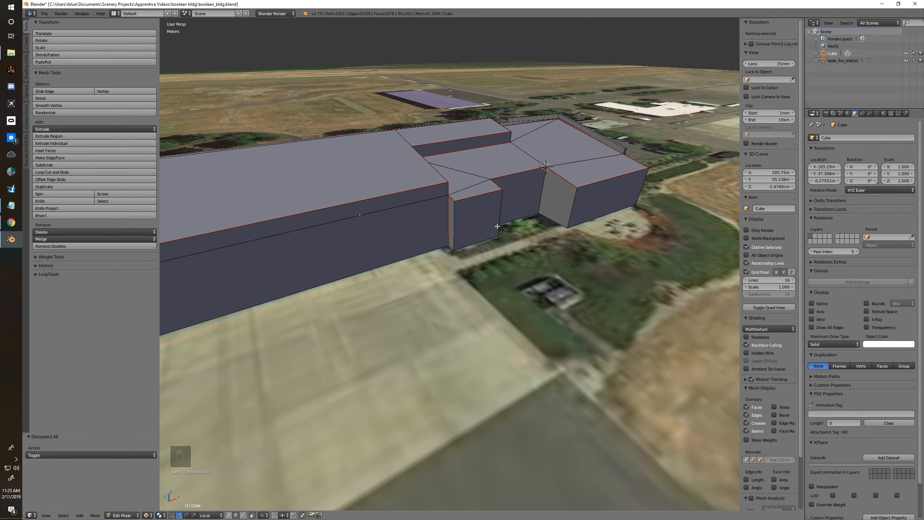
middle_drag(503, 198, 505, 217)
middle_drag(625, 227, 530, 230)
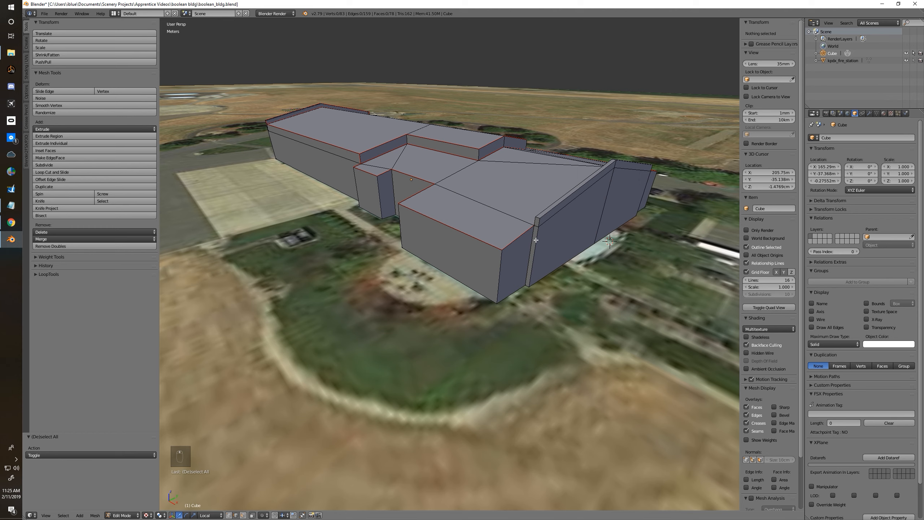
right_click(532, 237)
key(ctrl+e)
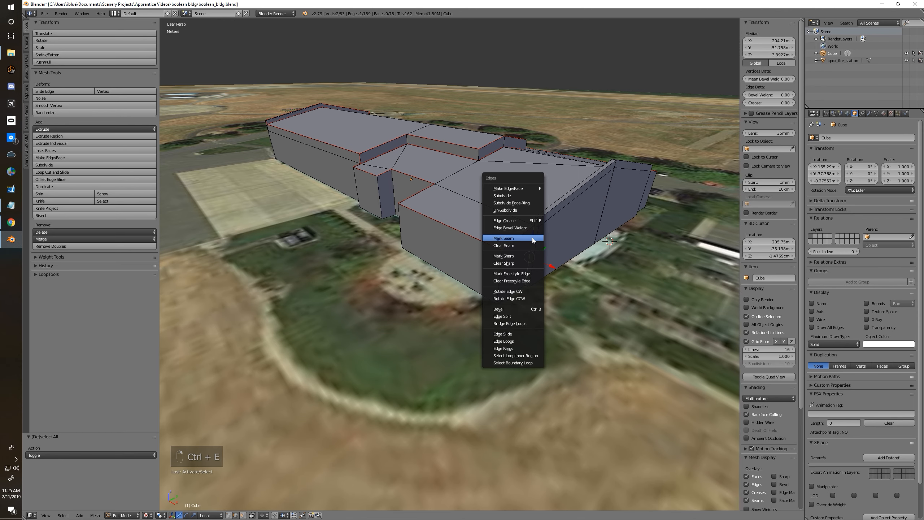
click(532, 237)
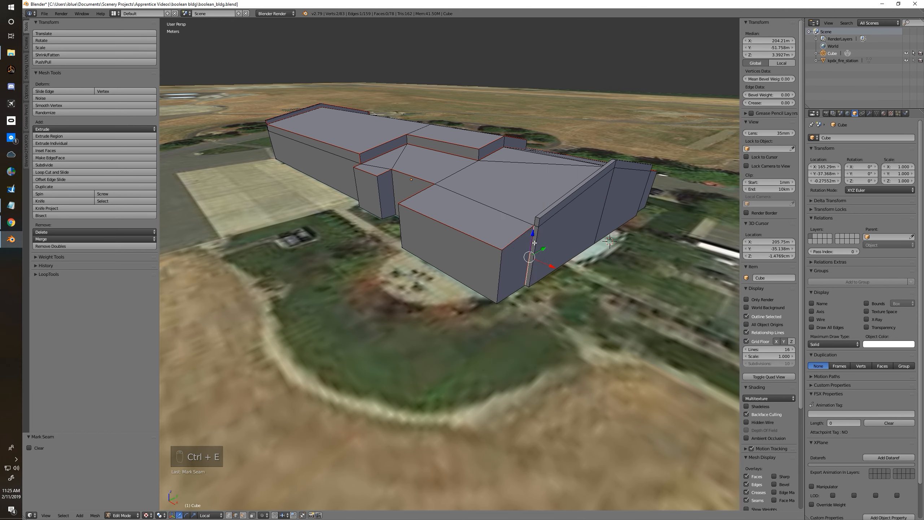
Step: Mark the outer top edges and both end edges of the wider block's gable parapet as seams, then deselect
shift+right_click(539, 218)
shift+right_click(549, 212)
middle_drag(550, 212, 386, 342)
shift+right_click(414, 329)
shift+right_click(413, 329)
shift+right_click(419, 335)
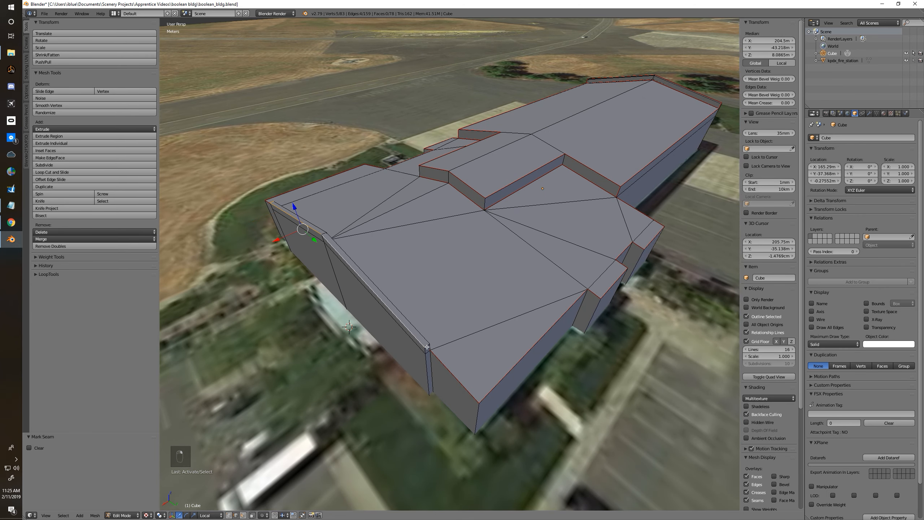
shift+right_click(429, 351)
shift+right_click(434, 361)
shift+right_click(432, 361)
key(ctrl+e)
key(a)
Step: Mark the two sloping inner edges of the wider block's gable parapet as seams, then deselect
middle_drag(431, 360, 422, 264)
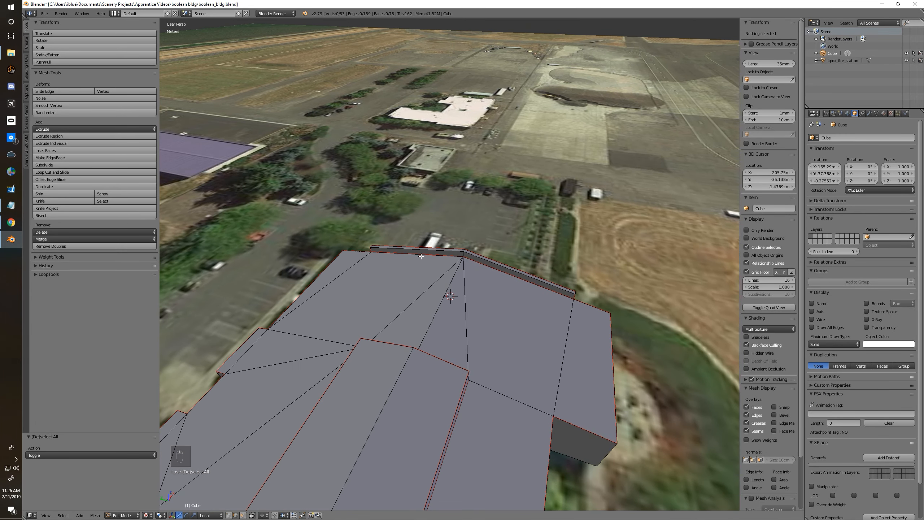
right_click(425, 251)
shift+right_click(495, 261)
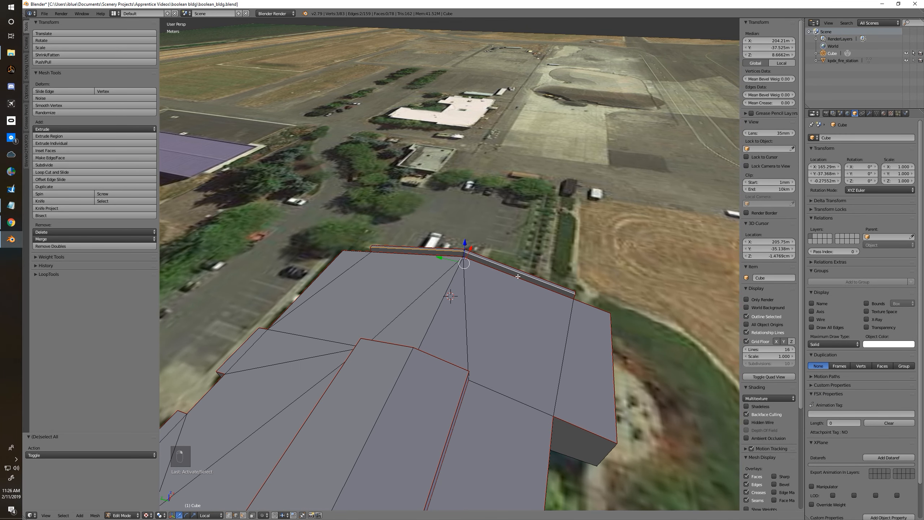
scroll(542, 291, up, 3)
middle_drag(542, 290, 444, 244)
key(ctrl+e)
key(a)
Step: Mark the two sloping inner edges of the long bay's gable parapet as seams, then deselect
scroll(343, 231, up, 4)
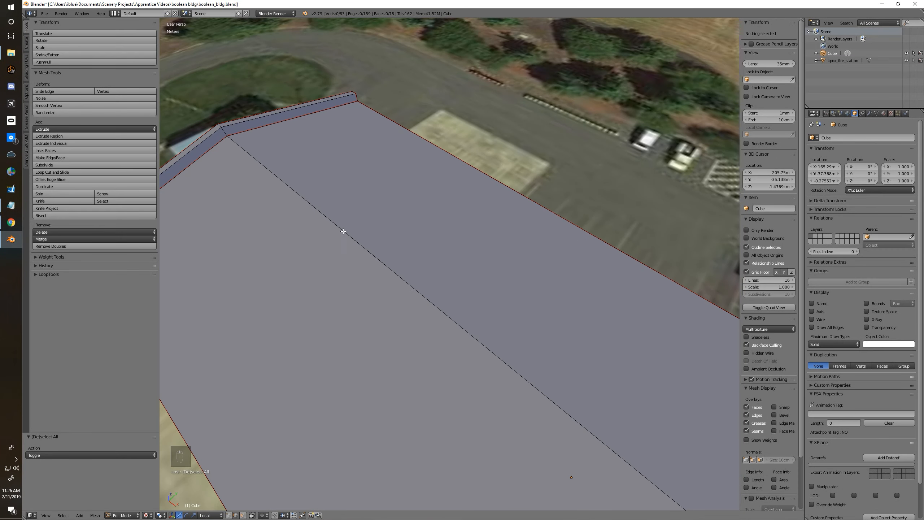
middle_drag(343, 231, 445, 221)
right_click(255, 218)
shift+right_click(397, 105)
middle_drag(341, 143, 367, 118)
middle_drag(338, 176, 434, 117)
key(ctrl+e)
click(435, 118)
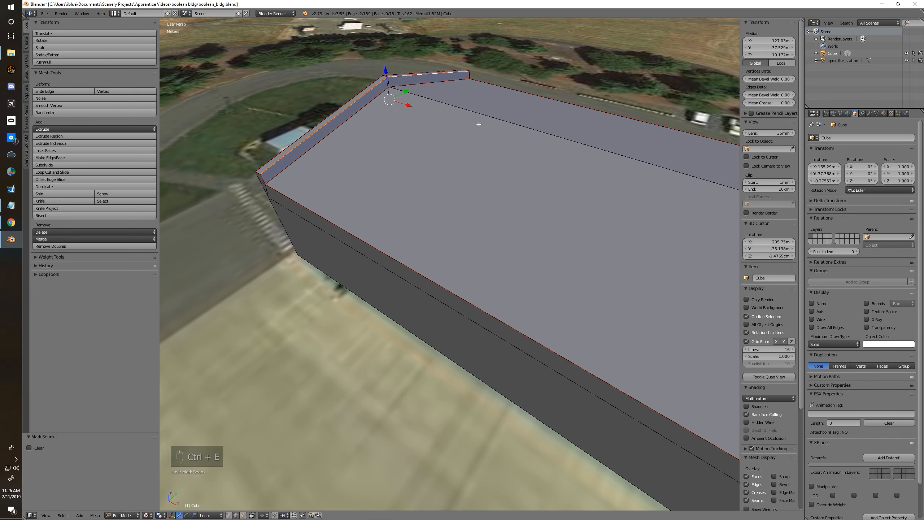
key(a)
Step: Switch to face selection and delete the two large floor faces on the building's underside
middle_drag(418, 200, 438, 204)
scroll(437, 204, down, 4)
scroll(518, 254, down, 1)
middle_drag(518, 254, 480, 243)
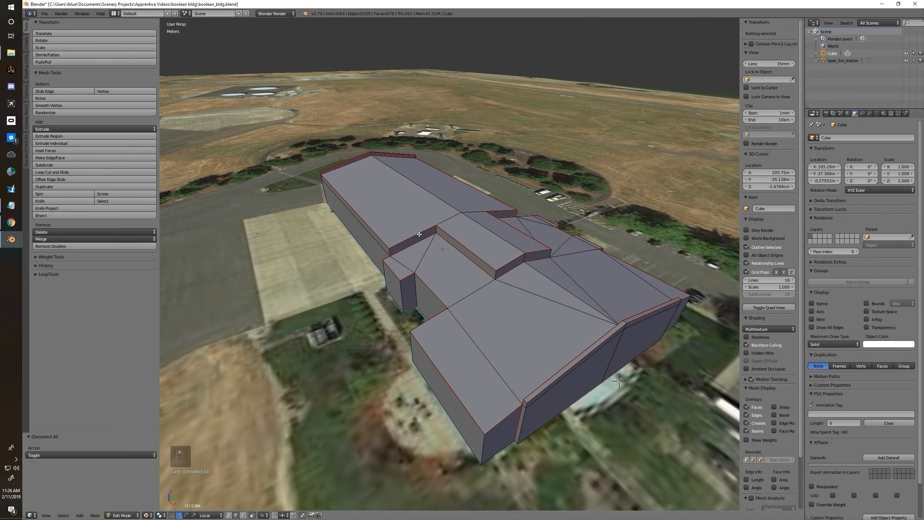
mouse_move(482, 271)
middle_down()
mouse_move(418, 277)
mouse_move(529, 293)
mouse_move(490, 280)
middle_up()
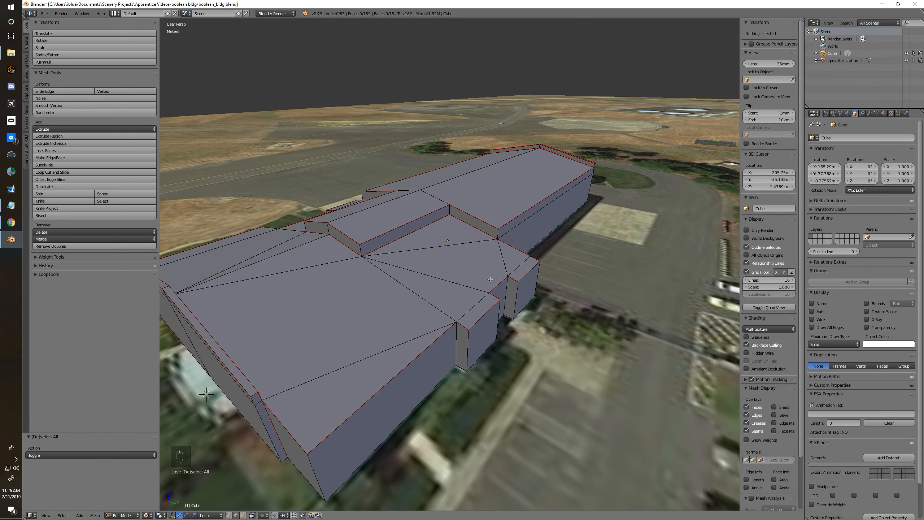
middle_drag(465, 218, 465, 238)
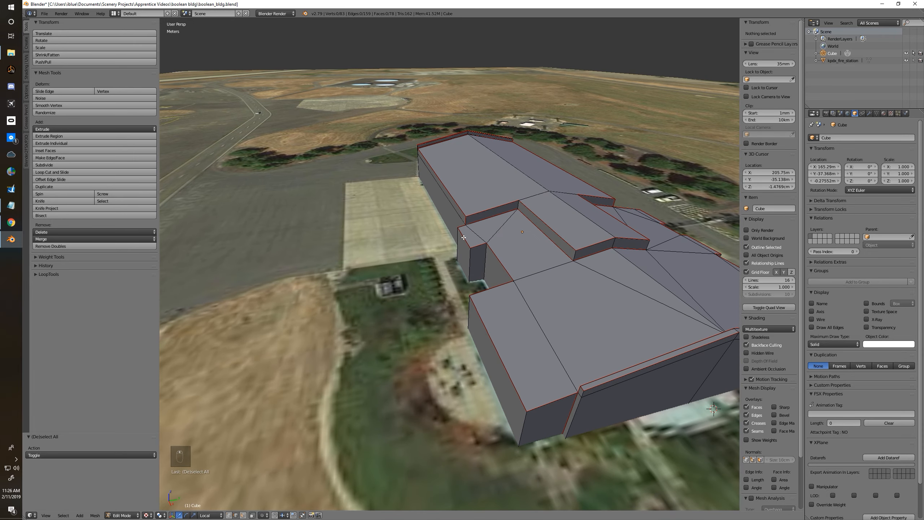
middle_drag(617, 268, 508, 297)
key(ctrl+Tab)
click(506, 306)
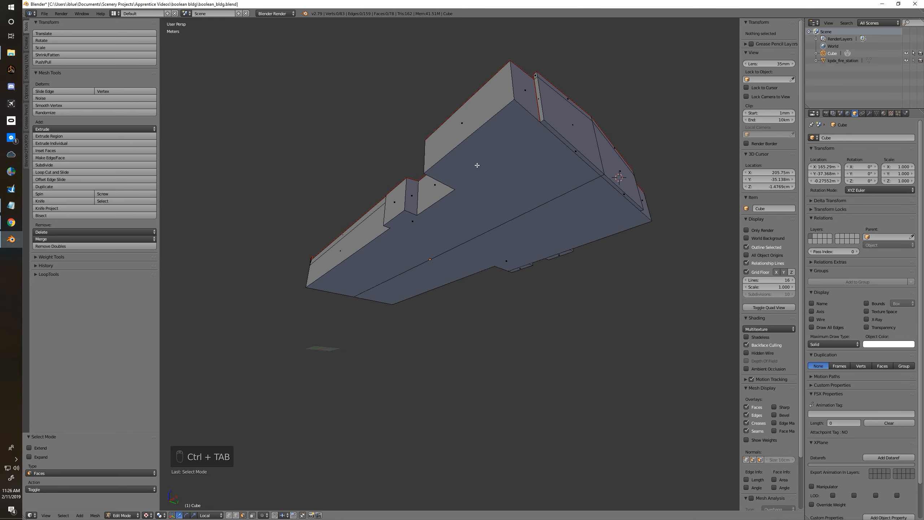
right_click(478, 165)
shift+right_click(524, 229)
key(x)
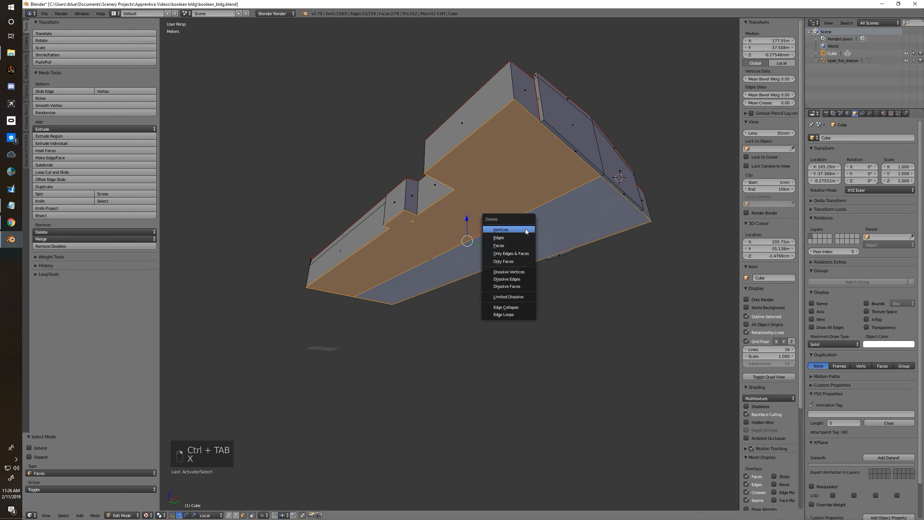
click(528, 252)
Step: Delete the remaining small underside faces, including the narrow strips beneath the wider block's gable wall
middle_drag(481, 238, 439, 205)
right_click(439, 204)
shift+right_click(454, 229)
key(x)
click(455, 227)
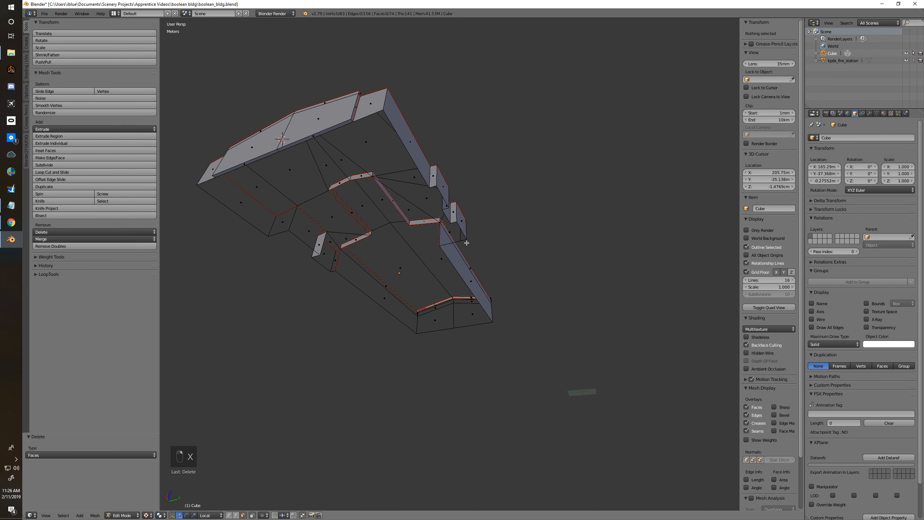
middle_drag(455, 228, 478, 240)
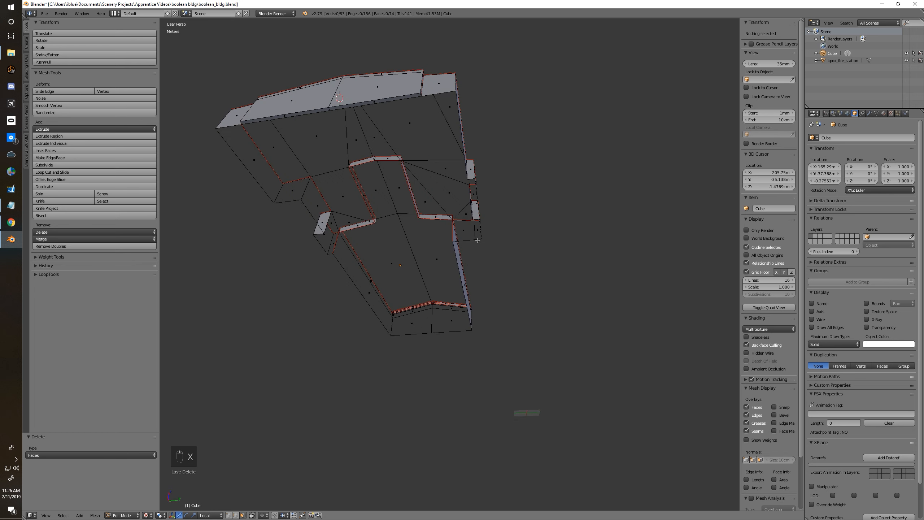
right_click(364, 103)
shift+right_click(316, 110)
key(x)
click(312, 111)
Step: Save over boolean_bldg.blend, return to Object Mode and apply the building's scale
middle_drag(312, 113, 450, 279)
key(ctrl+s)
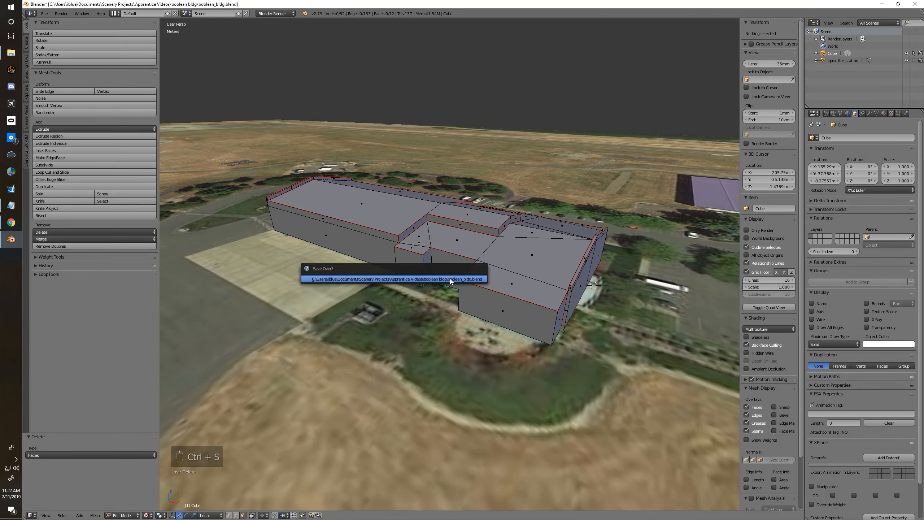
key(Tab)
key(ctrl+a)
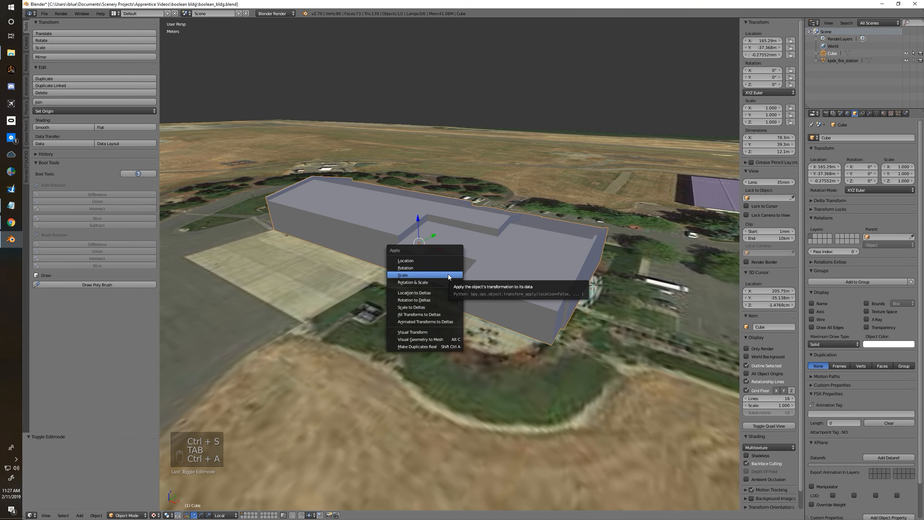
click(447, 275)
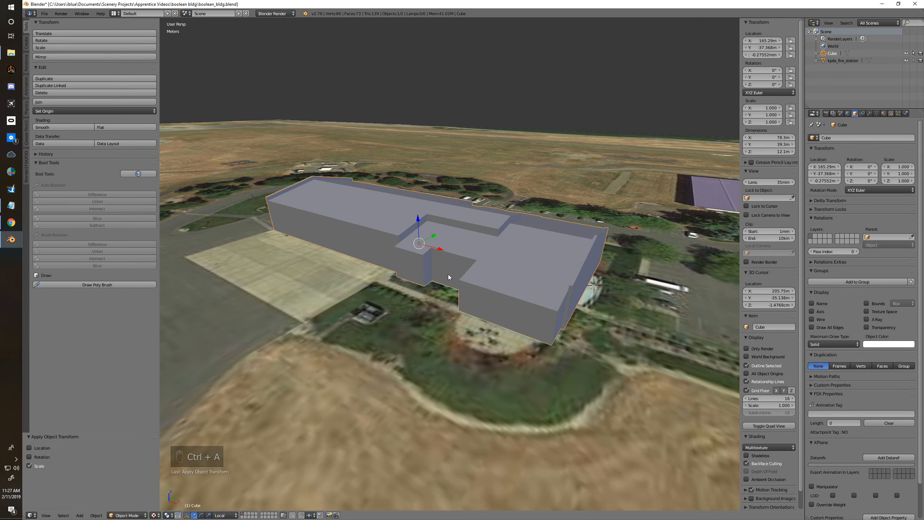
Step: Hide both viewport side panels, split the 3D view in two and change one half to the UV/Image Editor
mouse_move(447, 274)
middle_down()
mouse_move(428, 279)
mouse_move(450, 277)
middle_up()
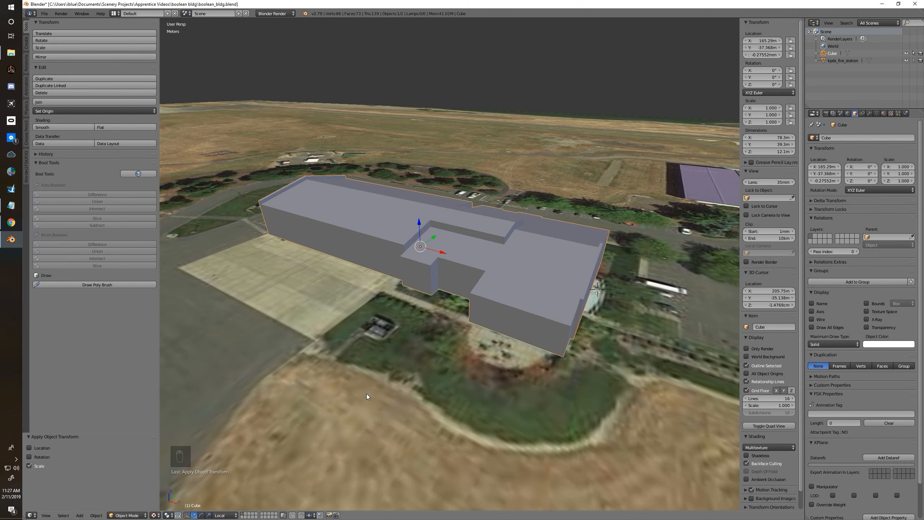
key(t)
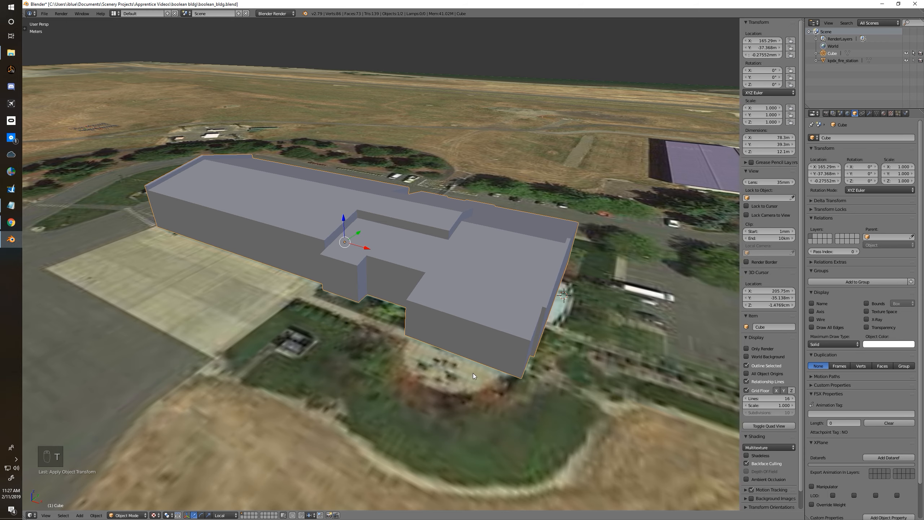
key(n)
drag(24, 517, 460, 475)
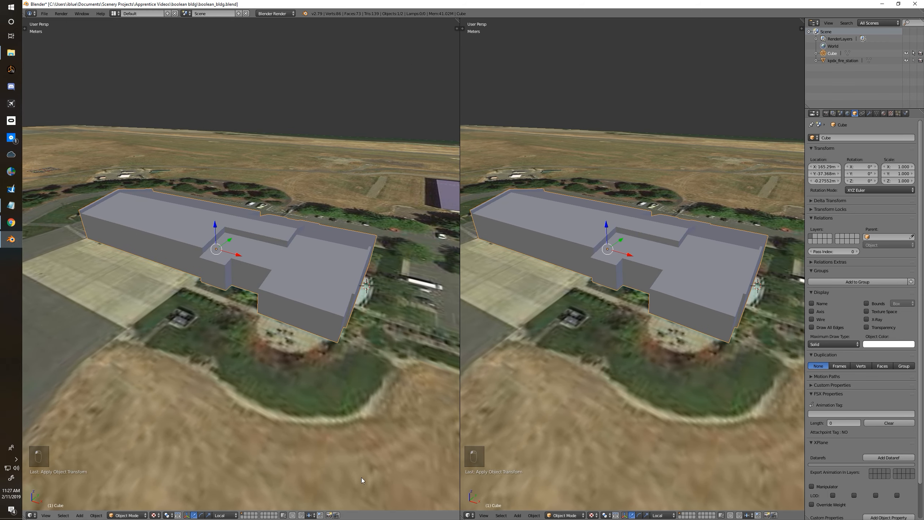
click(32, 514)
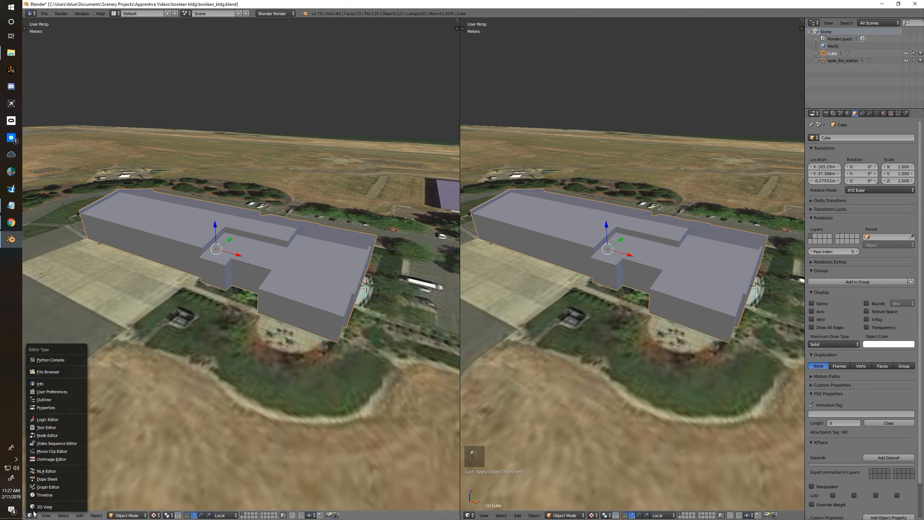
click(49, 459)
scroll(280, 284, down, 3)
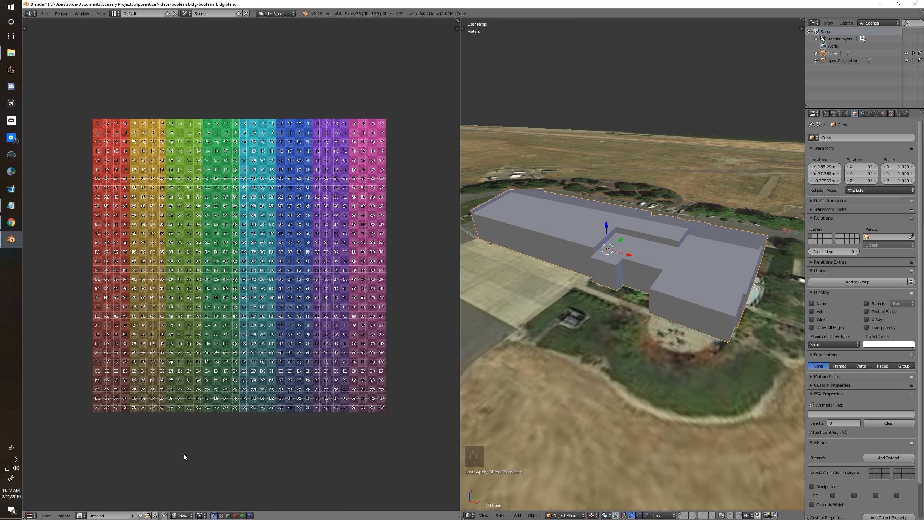
scroll(206, 247, up, 4)
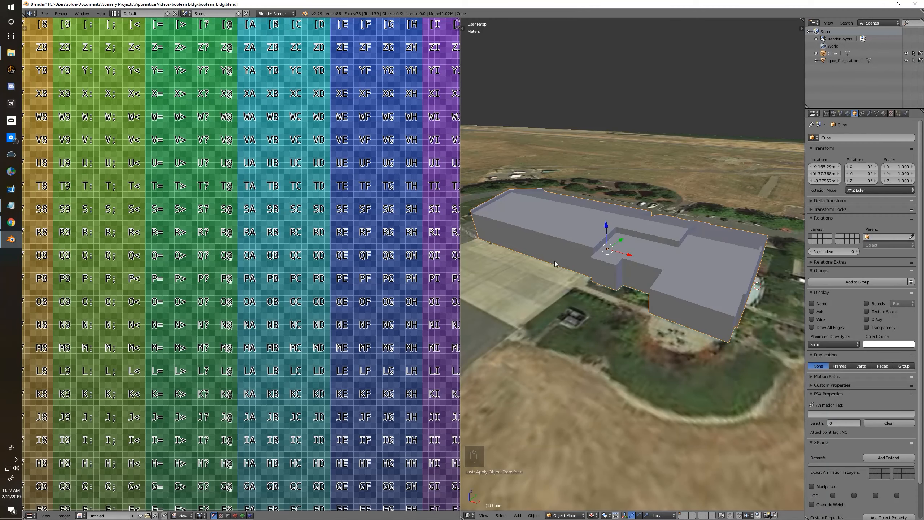
scroll(652, 280, up, 4)
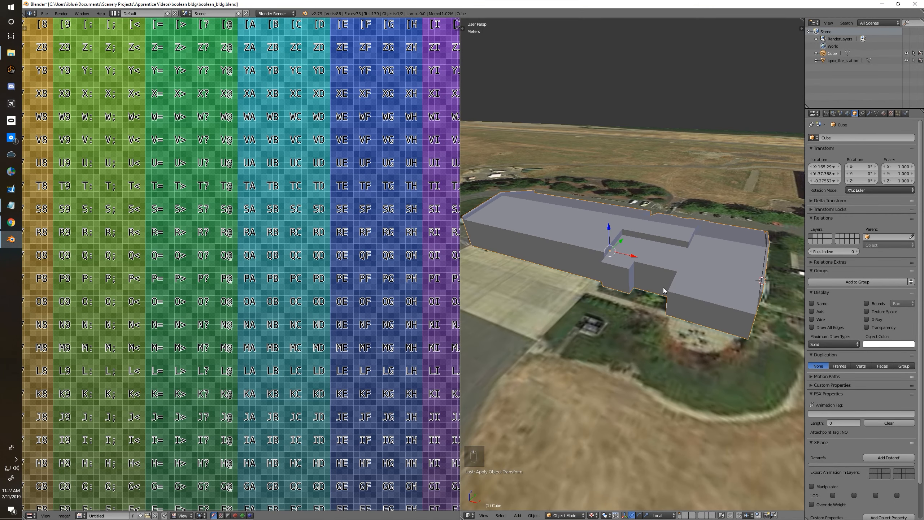
middle_drag(662, 288, 718, 283)
scroll(268, 282, down, 4)
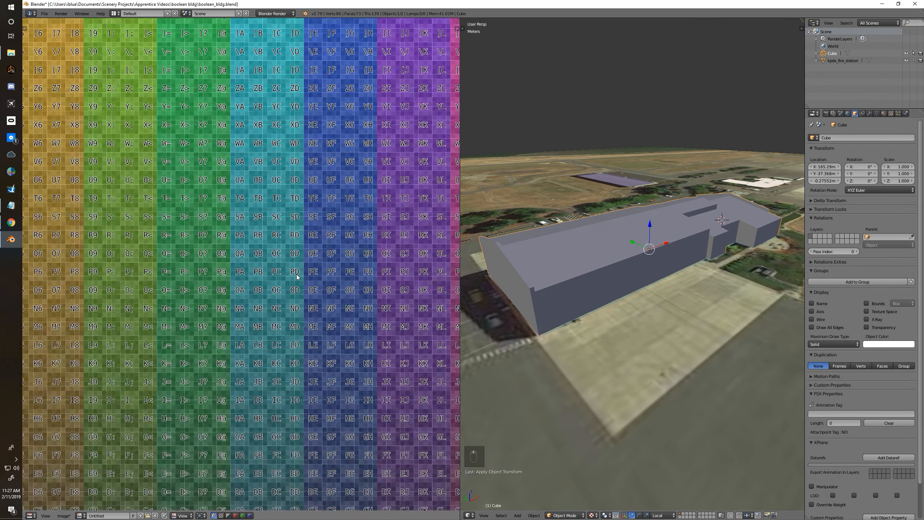
scroll(269, 282, up, 2)
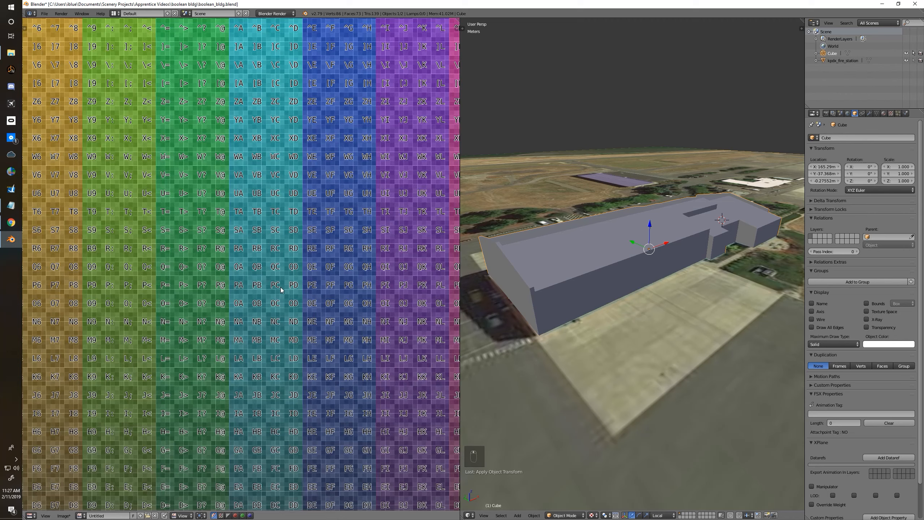
Step: Create a new 1024 x 1024 px image named Untitled with the generated type Color Grid
middle_drag(521, 281, 526, 290)
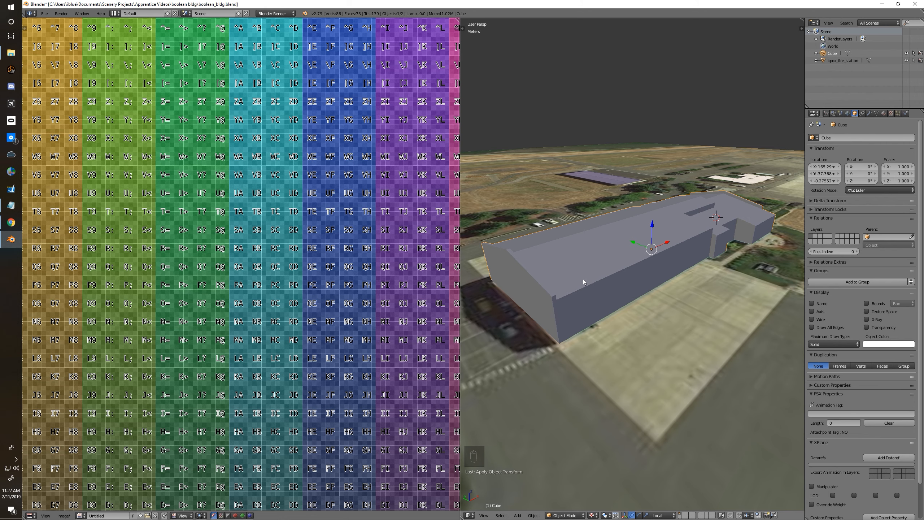
middle_drag(574, 288, 613, 294)
scroll(224, 289, down, 3)
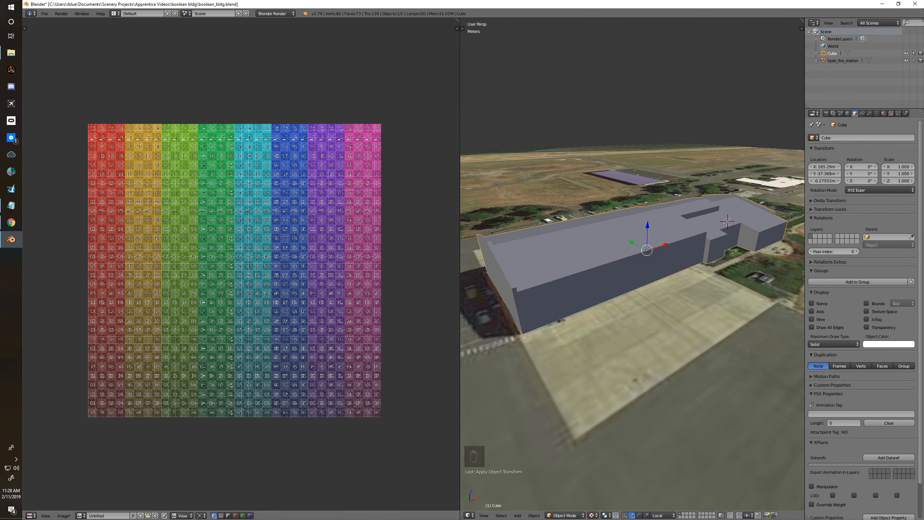
click(140, 516)
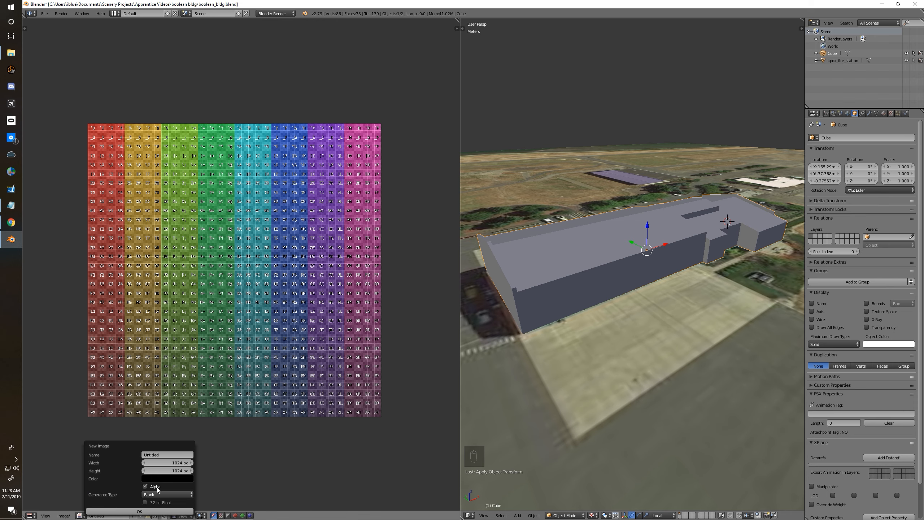
click(164, 494)
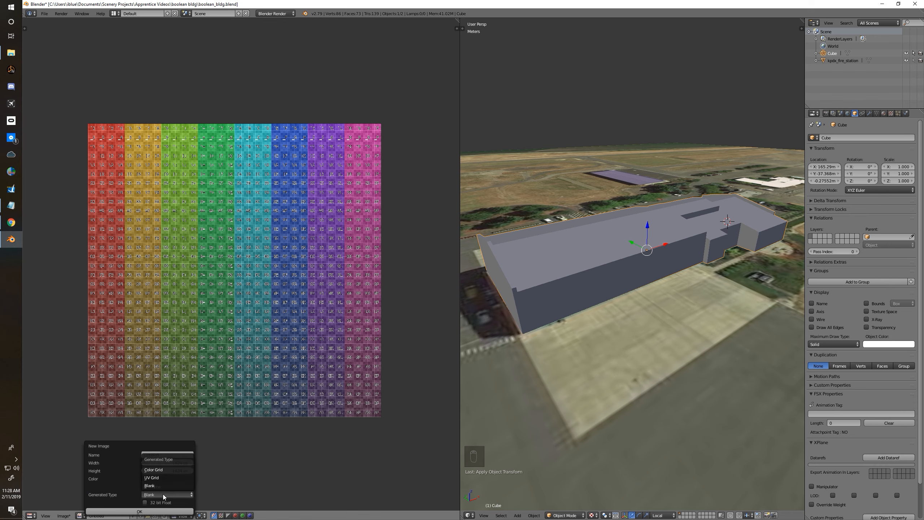
click(166, 471)
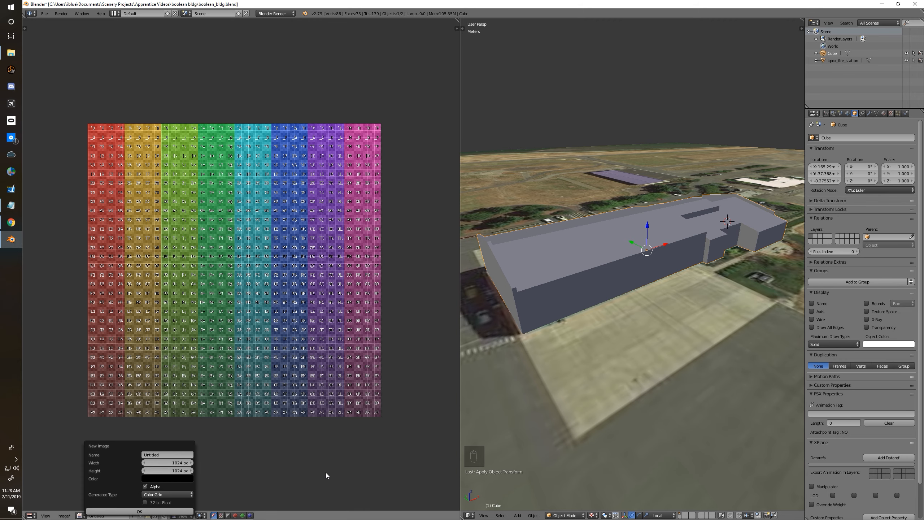
key(grave)
scroll(261, 230, up, 1)
scroll(261, 236, down, 1)
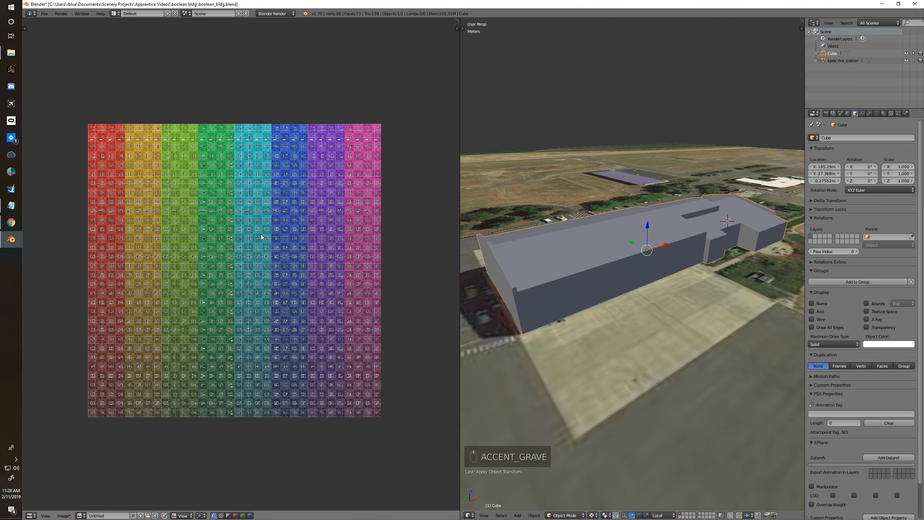
Step: Enter Edit Mode on the building, select all its faces and assign the Untitled image to them
middle_drag(640, 251, 656, 250)
key(Tab)
key(a)
key(a)
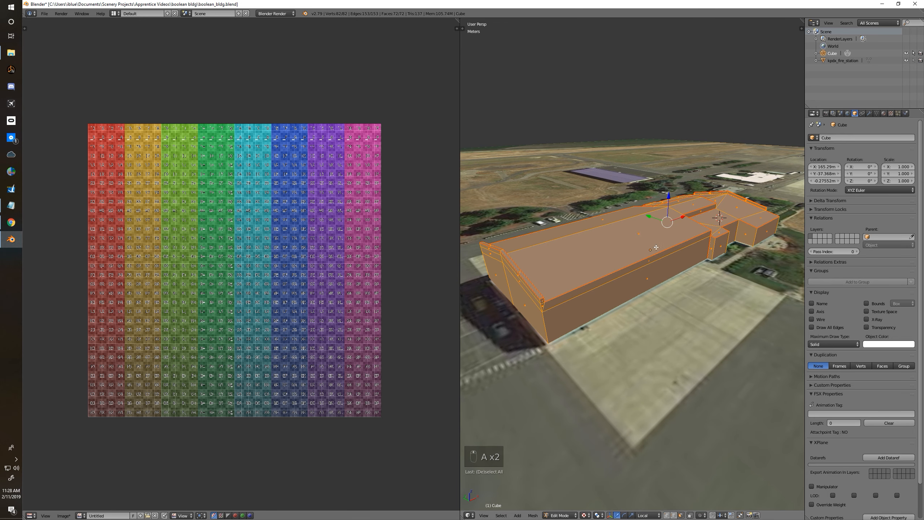
click(79, 516)
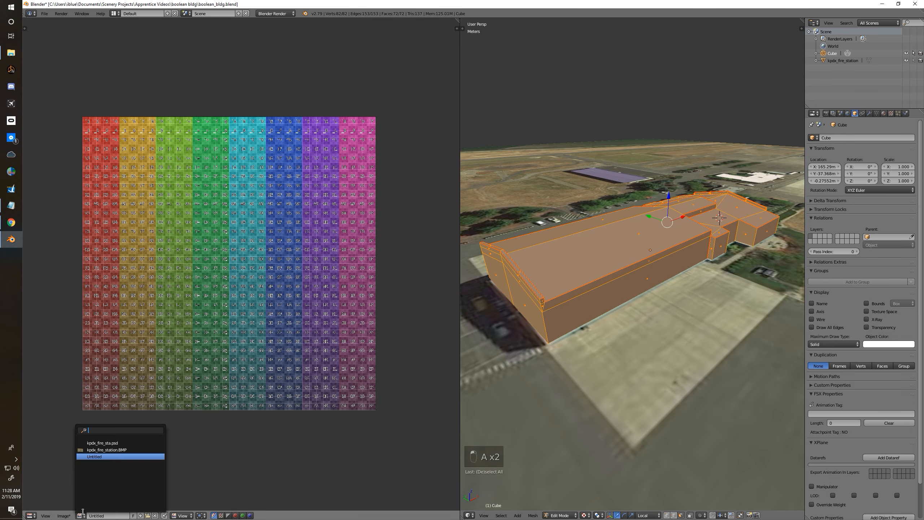
click(91, 456)
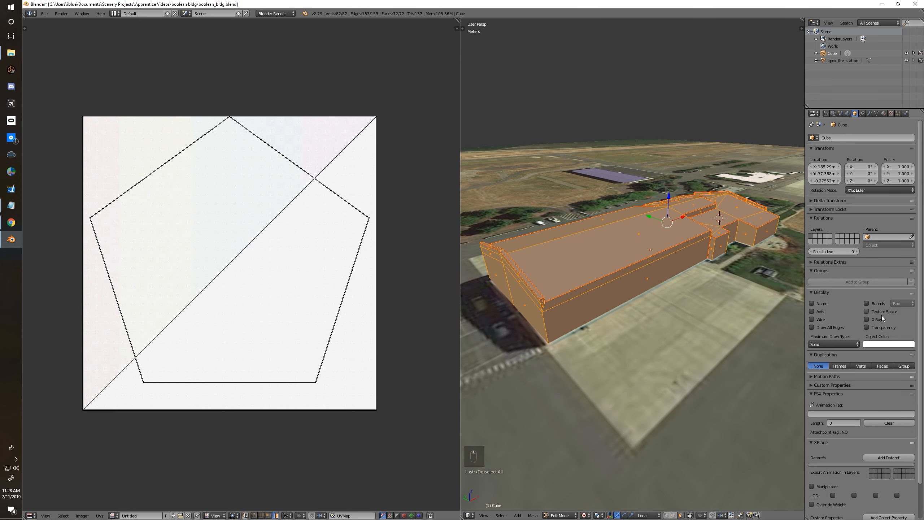
Step: Set the building's maximum draw type to Textured
click(833, 344)
click(843, 314)
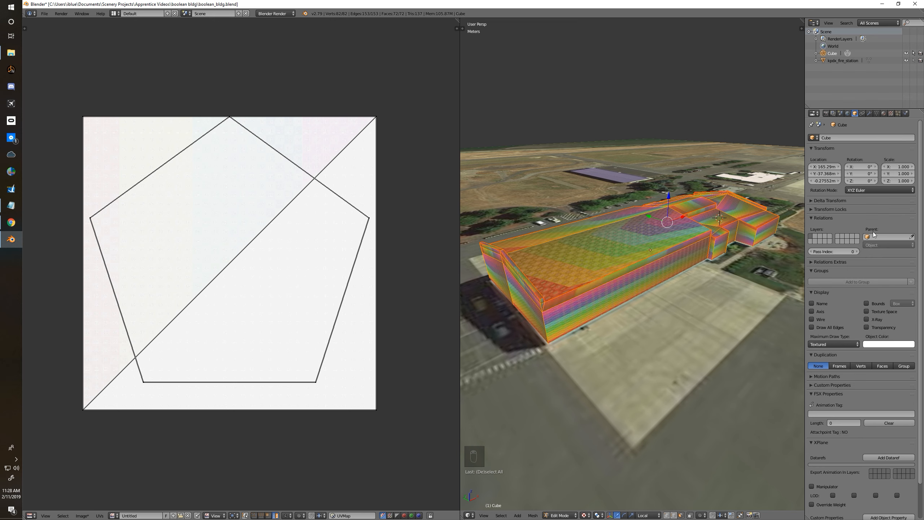
middle_drag(619, 327, 580, 304)
middle_drag(666, 290, 659, 290)
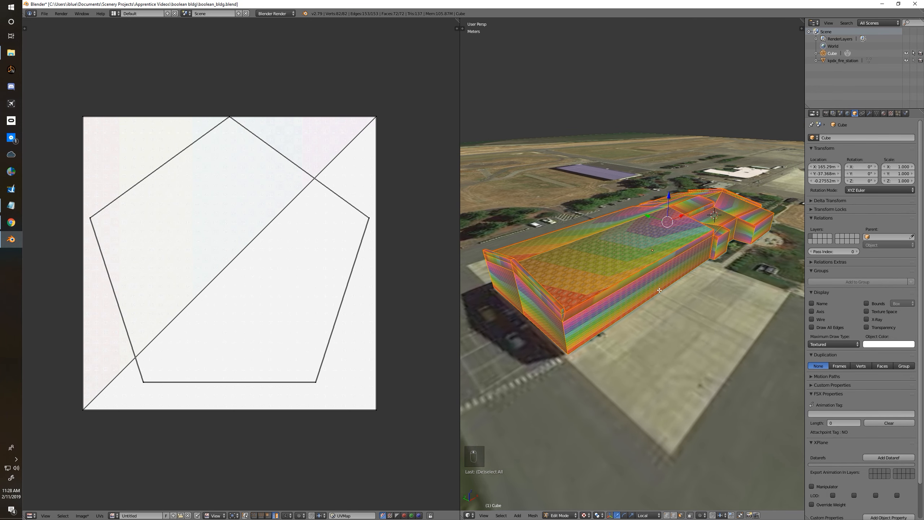
Step: Unwrap the whole building mesh and select all of its UVs to check the layout
key(u)
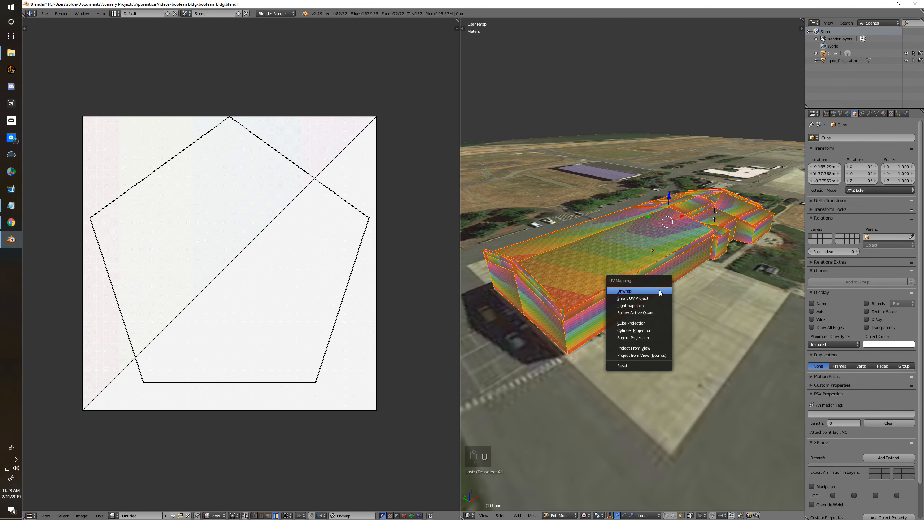
click(659, 290)
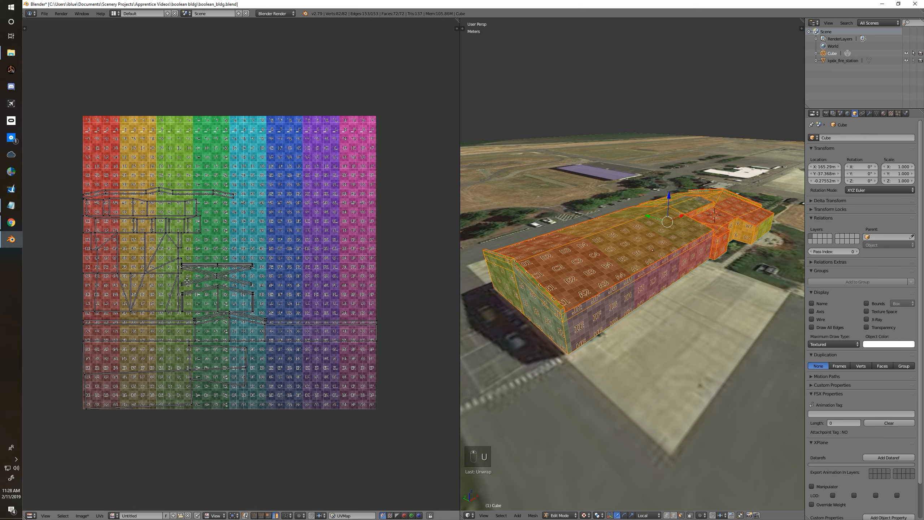
middle_drag(328, 288, 330, 274)
middle_drag(728, 309, 598, 226)
middle_drag(206, 293, 218, 295)
key(a)
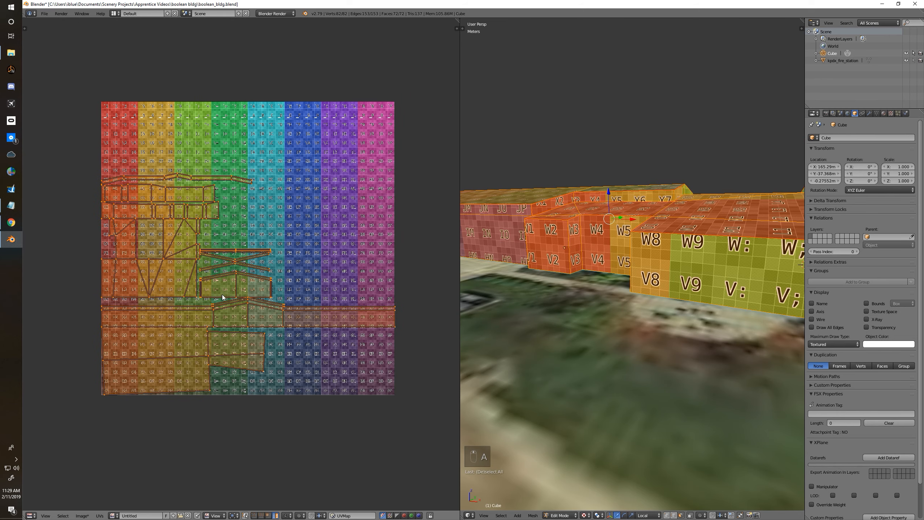
scroll(223, 297, up, 1)
middle_drag(258, 326, 245, 297)
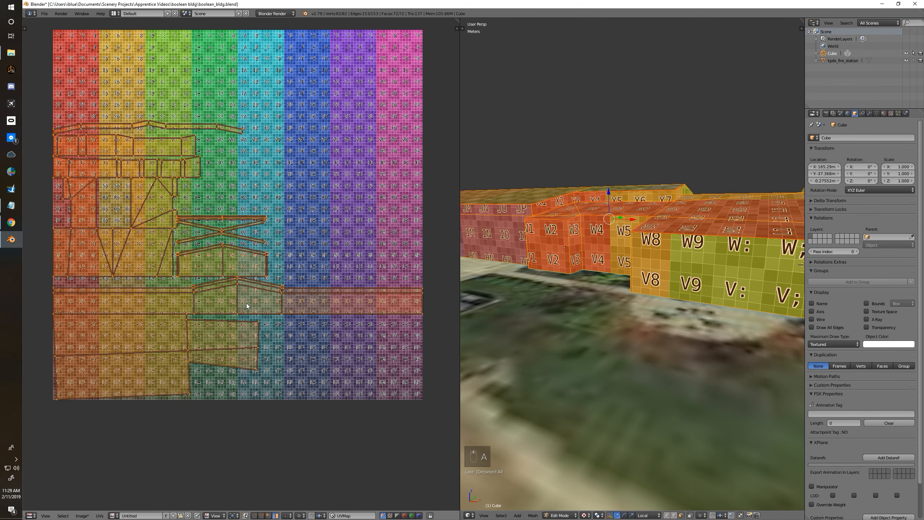
Step: Select the two sloped faces of the recessed middle roof to examine their UV islands
middle_drag(600, 255, 602, 354)
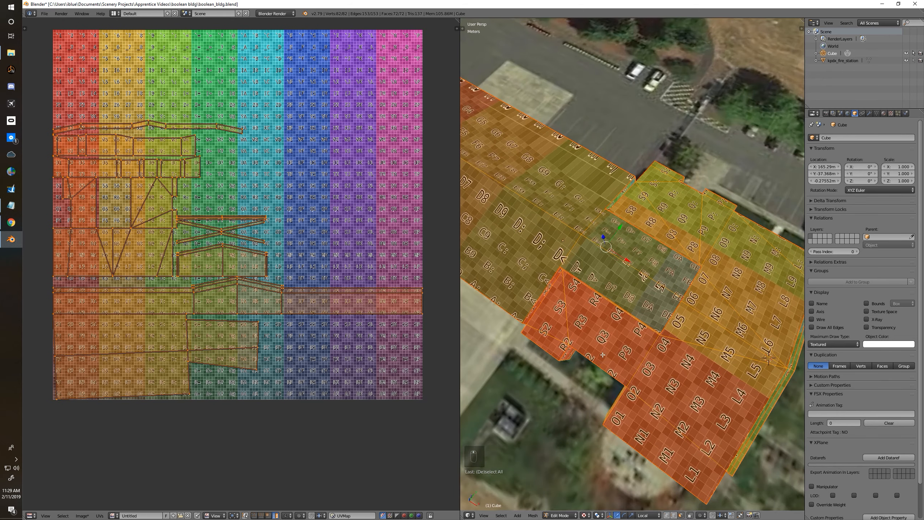
scroll(633, 278, up, 1)
middle_drag(692, 320, 672, 292)
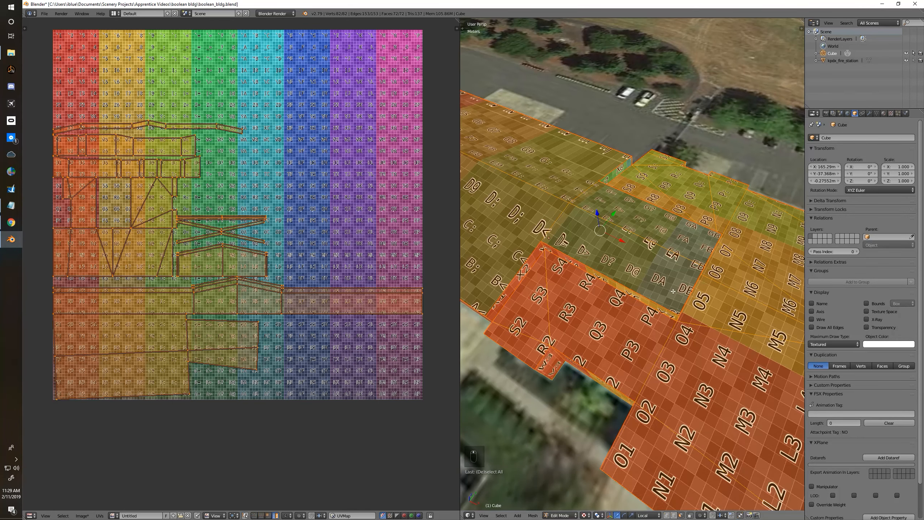
right_click(624, 267)
shift+right_click(646, 219)
mouse_move(654, 270)
middle_down()
mouse_move(644, 258)
mouse_move(662, 266)
middle_up()
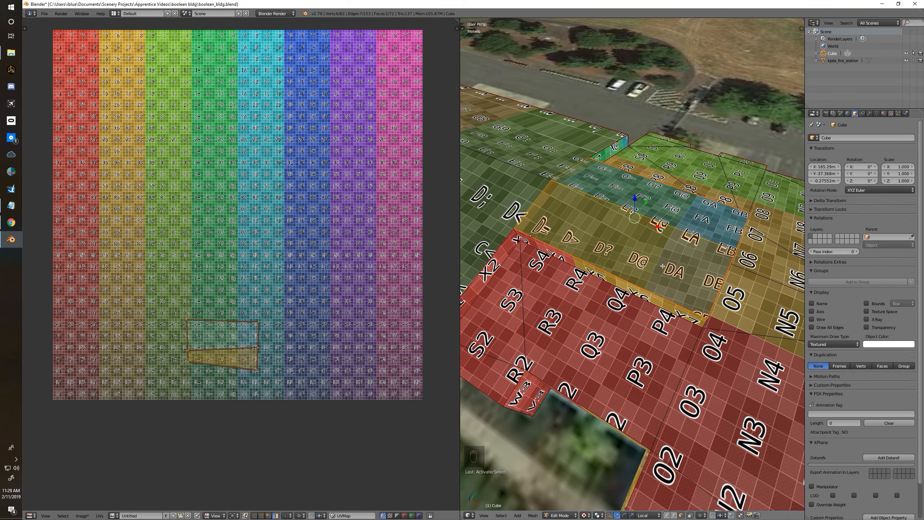
Step: Set the building's maximum draw type to Solid and check the UVs of the main roof's two slopes
click(825, 344)
click(827, 319)
middle_drag(658, 306, 583, 267)
key(a)
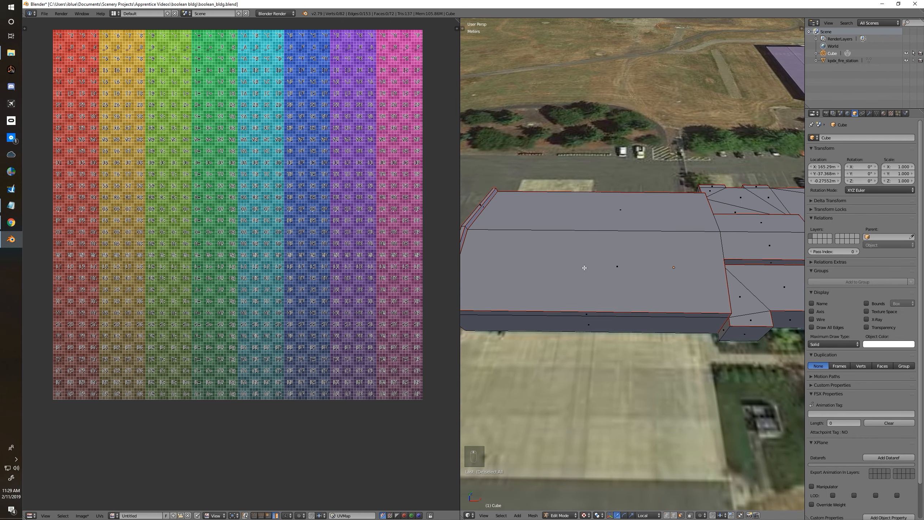
right_click(614, 262)
shift+right_click(633, 244)
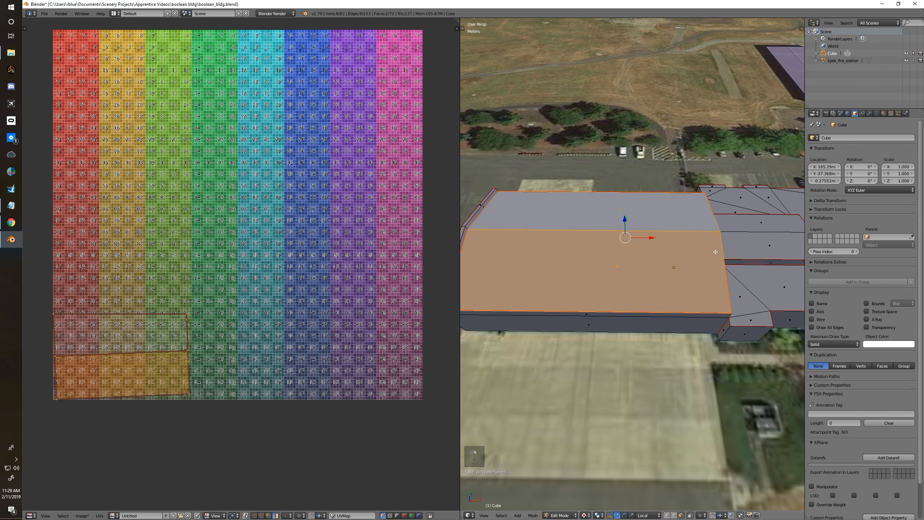
key(a)
scroll(714, 253, up, 1)
Step: Switch to vertex selection and connect the main roof's far ridge vertex to the front-slope vertex where the middle roof meets it
key(ctrl+Tab)
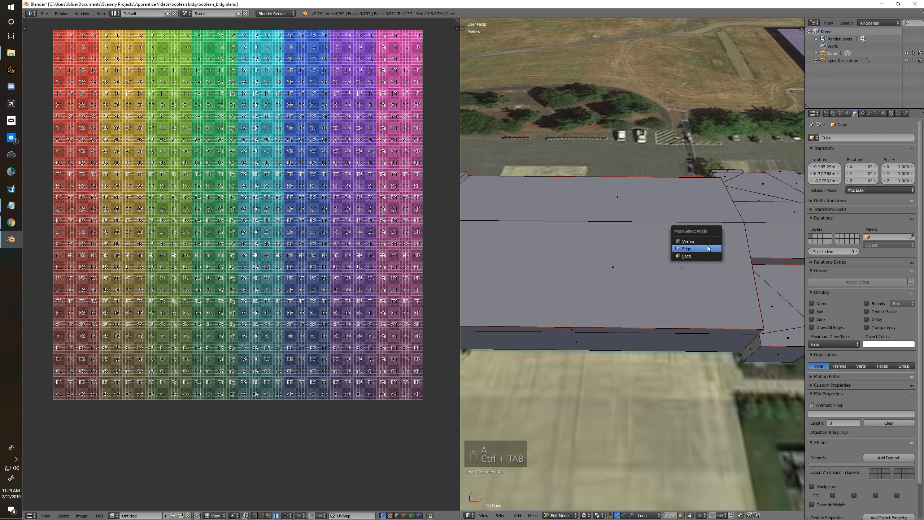
click(707, 242)
right_click(746, 253)
middle_drag(749, 251, 541, 252)
shift+right_click(512, 229)
key(j)
Step: Connect the far ridge vertex to the matching vertex on the main roof's rear slope, deselect everything and save the file
middle_drag(512, 229, 478, 262)
right_click(477, 263)
middle_drag(611, 244, 719, 255)
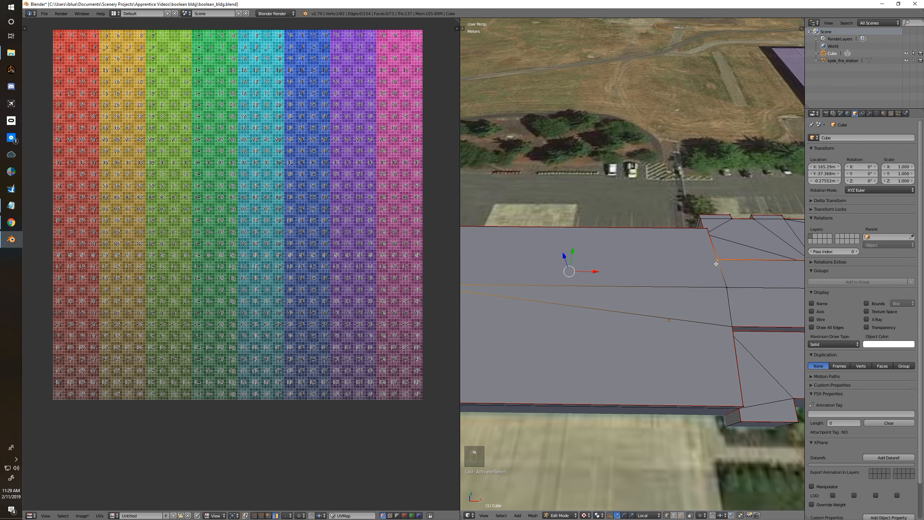
key(j)
key(a)
key(ctrl+s)
Step: Select the entire building mesh and set its maximum draw type back to Textured
scroll(691, 269, down, 5)
mouse_move(691, 269)
middle_down()
mouse_move(674, 264)
mouse_move(679, 254)
middle_up()
key(a)
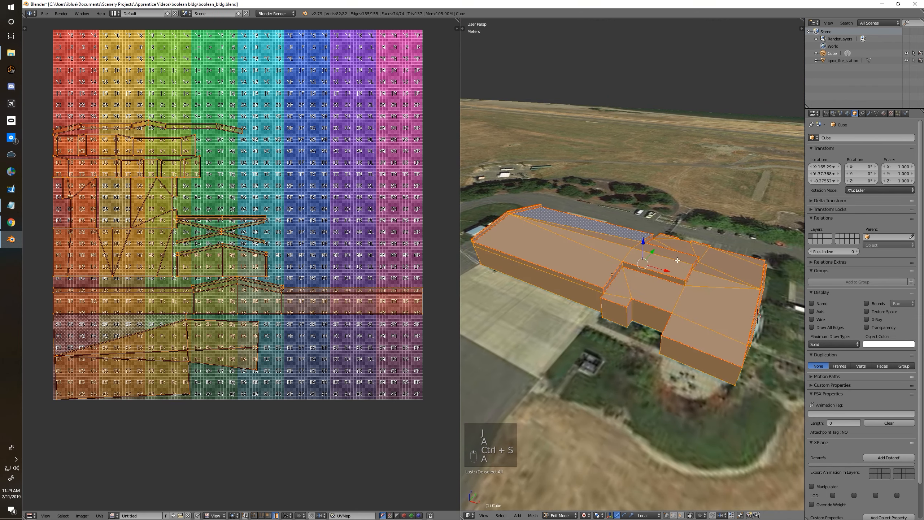
click(853, 342)
click(851, 313)
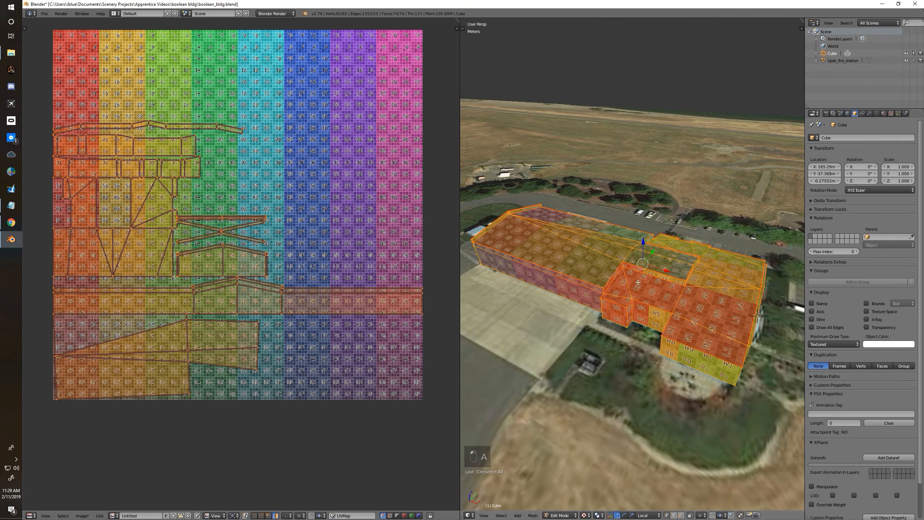
shift+middle_drag(629, 282, 620, 289)
Step: Unwrap the whole building mesh again and return to Object Mode to inspect the grid texture
key(u)
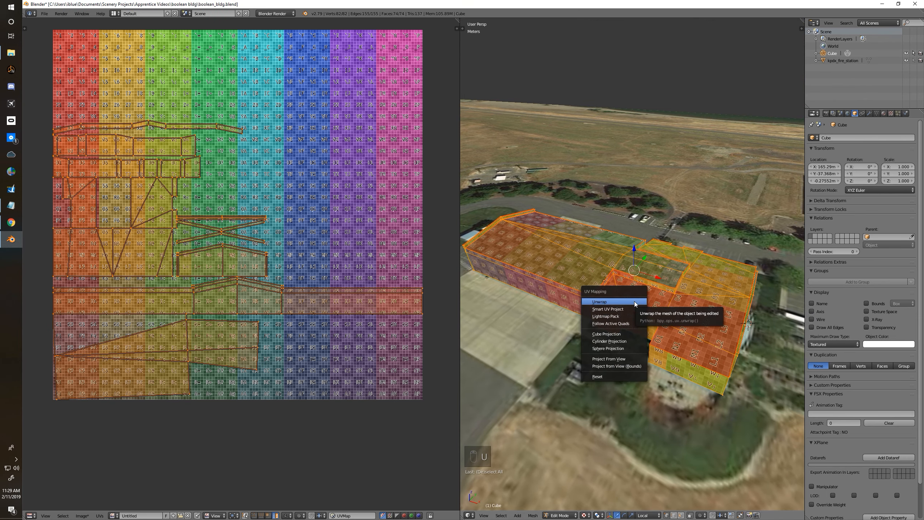
click(635, 301)
scroll(635, 301, up, 6)
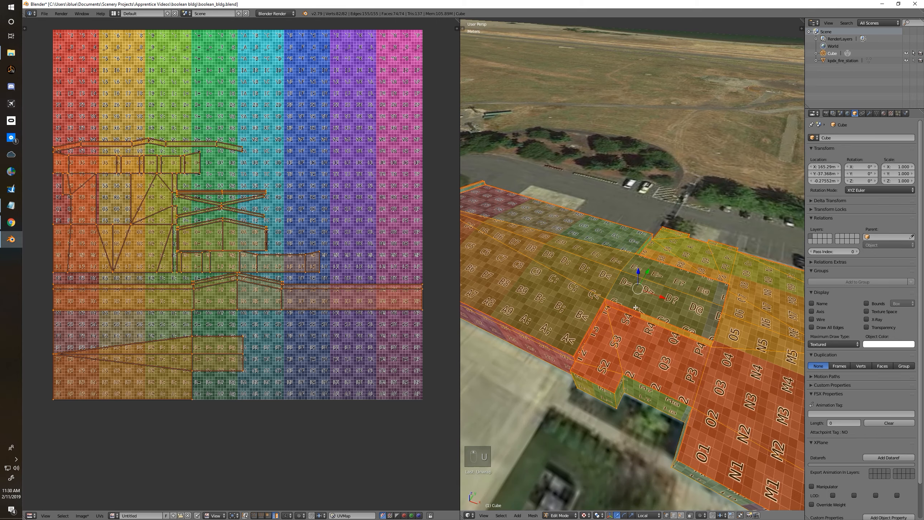
scroll(645, 310, up, 2)
scroll(645, 310, down, 3)
mouse_move(645, 310)
middle_down()
mouse_move(651, 331)
mouse_move(651, 299)
mouse_move(588, 307)
mouse_move(617, 322)
mouse_move(663, 316)
mouse_move(631, 321)
mouse_move(667, 344)
mouse_move(709, 329)
mouse_move(625, 290)
mouse_move(602, 299)
mouse_move(628, 326)
mouse_move(637, 322)
middle_up()
key(Tab)
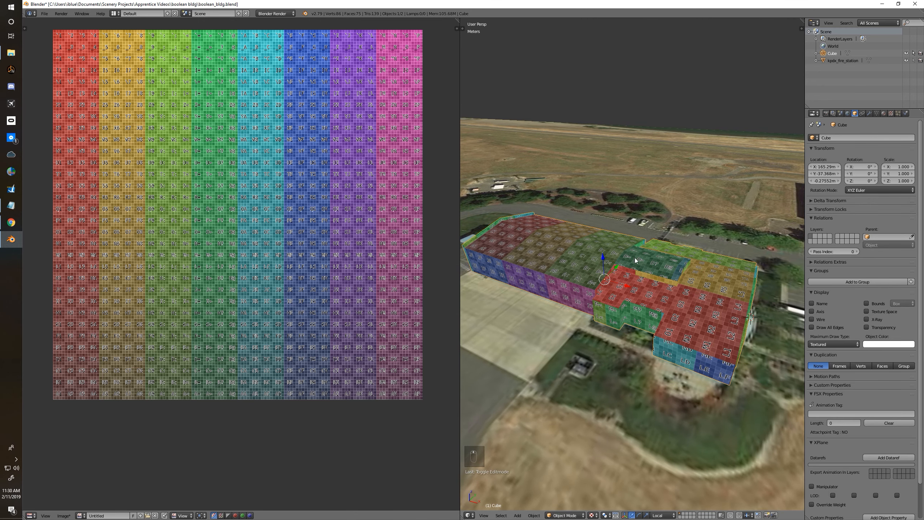
Step: Go back into Edit Mode to show the UV layout and save the file
key(Tab)
middle_drag(223, 296, 224, 300)
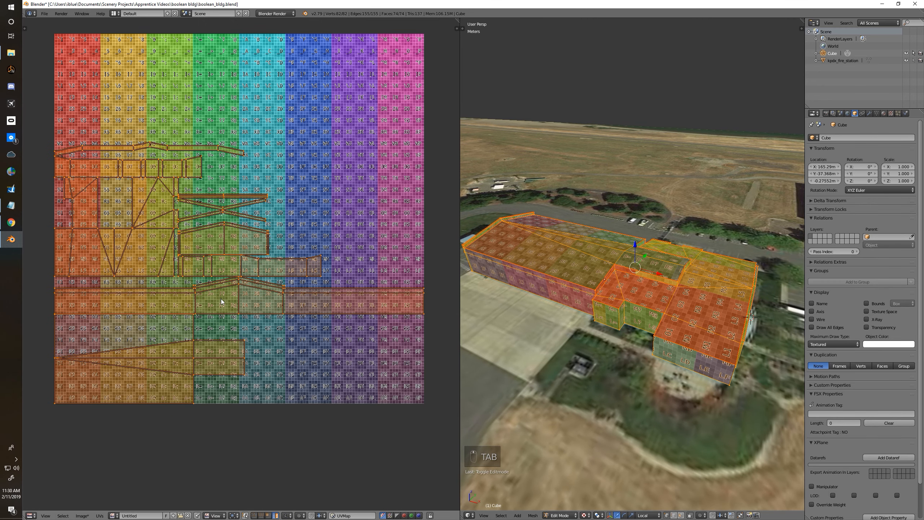
key(ctrl+s)
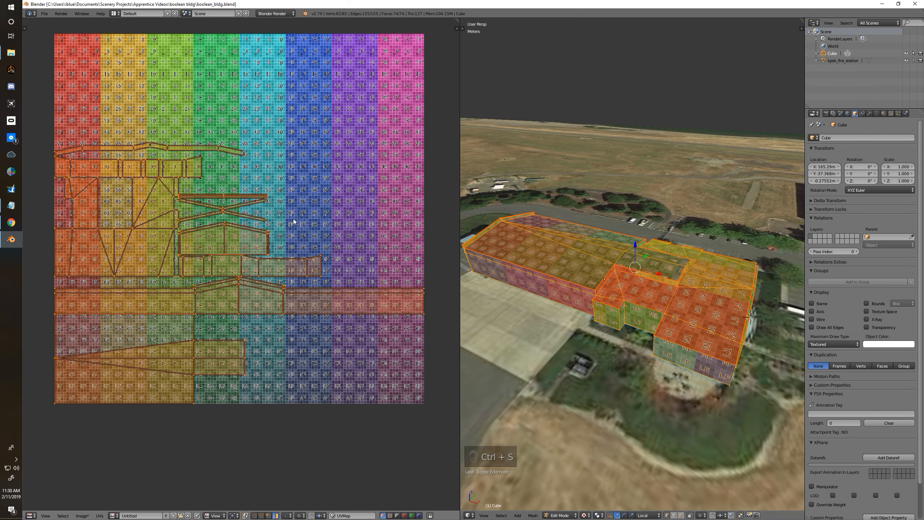
Step: Widen the UV editor across most of the window and frame the whole UV layout in it
drag(459, 225, 730, 226)
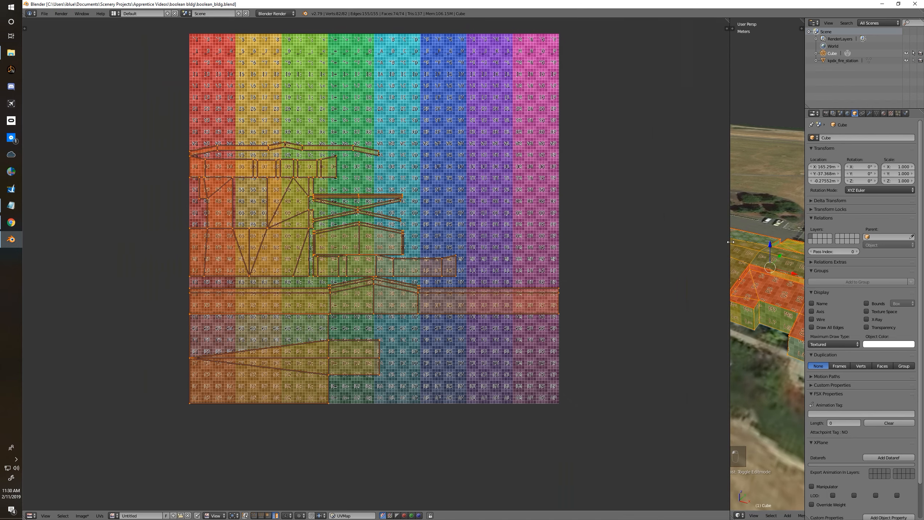
scroll(455, 216, up, 1)
middle_drag(455, 216, 502, 269)
scroll(493, 261, down, 1)
scroll(503, 240, up, 1)
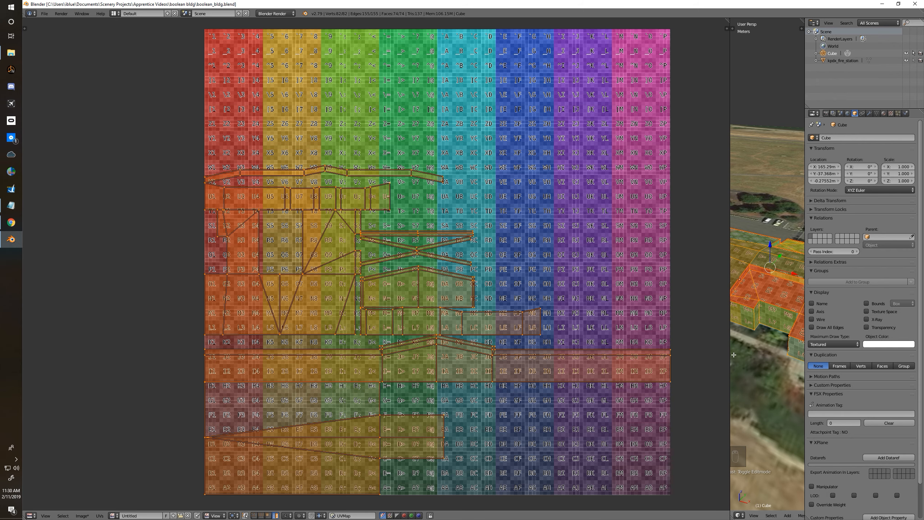
drag(729, 353, 714, 357)
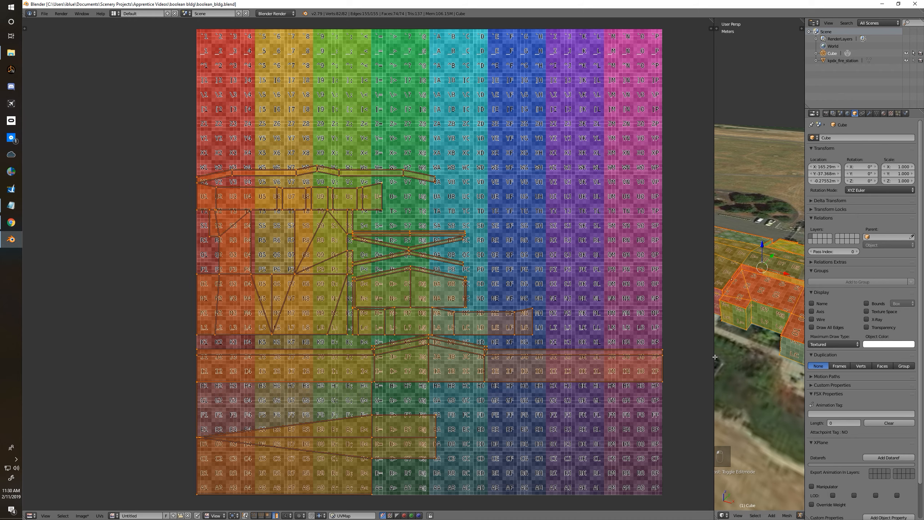
middle_drag(439, 256, 389, 266)
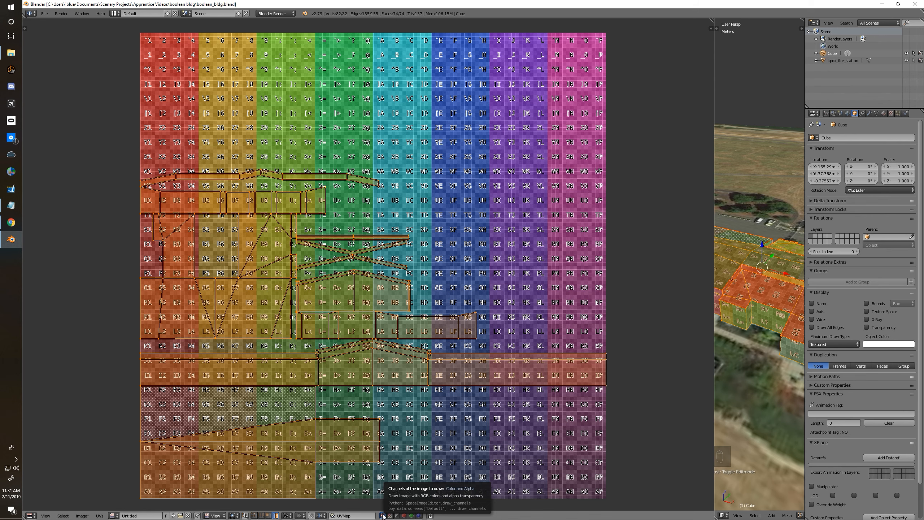
Step: Display only the image's alpha channel behind the UV layout
click(389, 515)
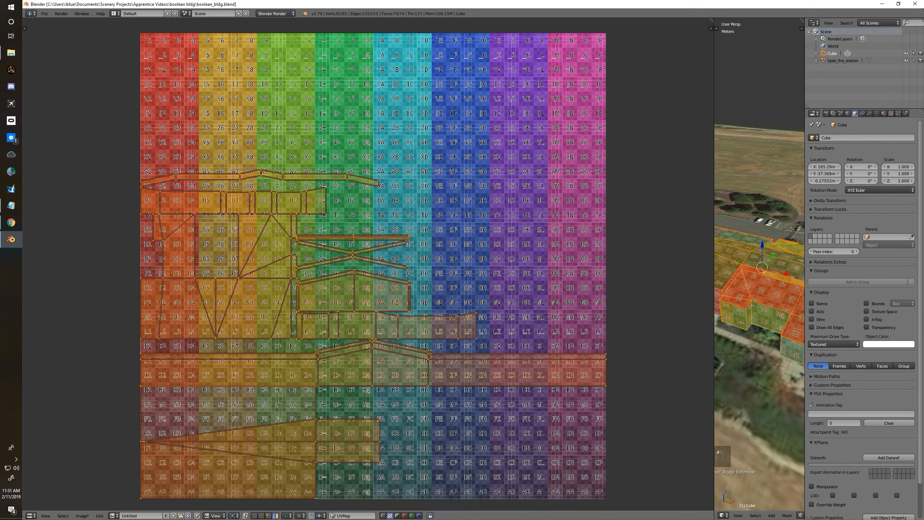
click(398, 515)
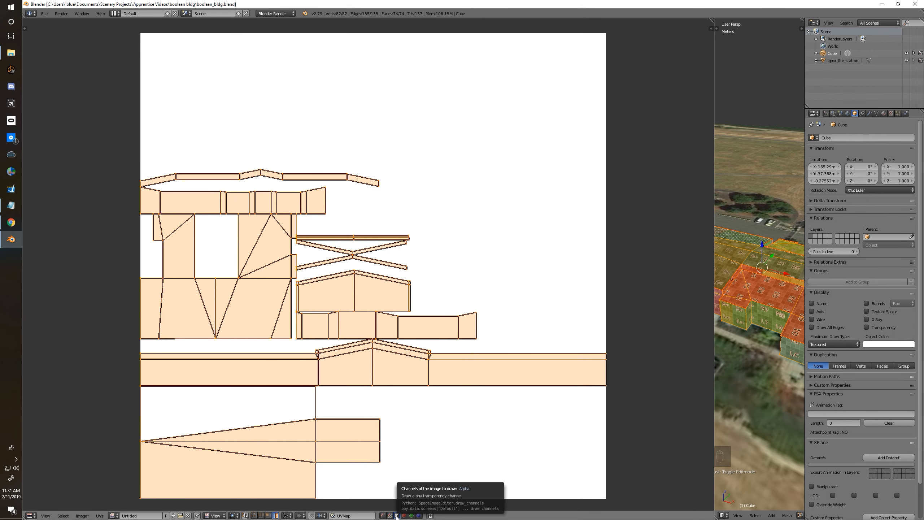
Step: Move the full-width gabled wall island from the lower half into the empty upper area of the UV image
scroll(415, 293, down, 1)
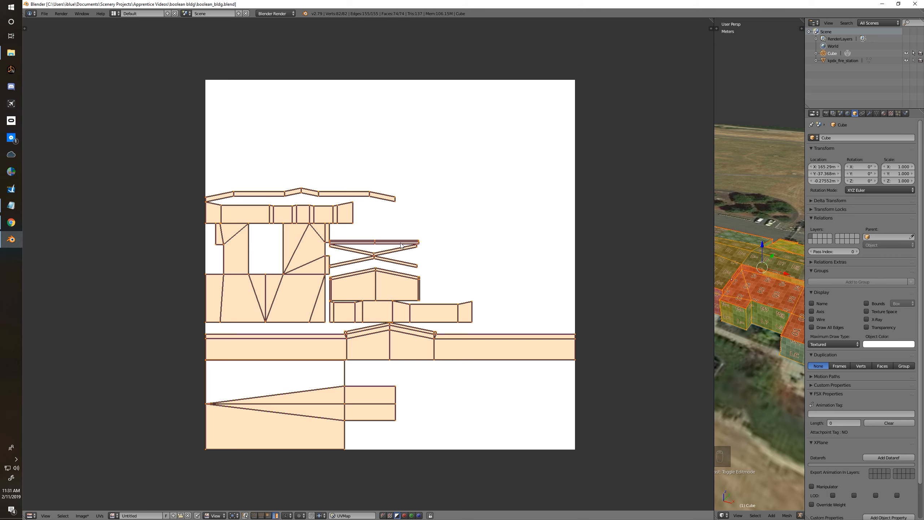
click(354, 354)
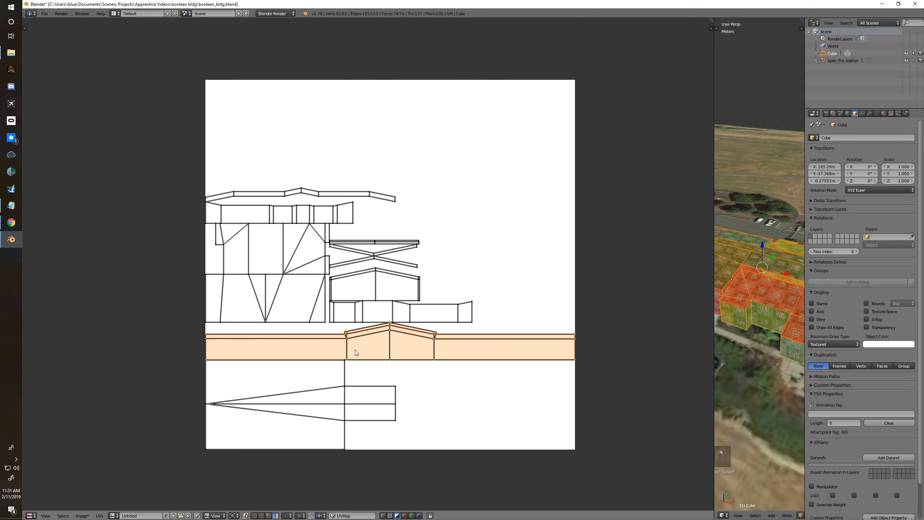
key(g)
click(361, 145)
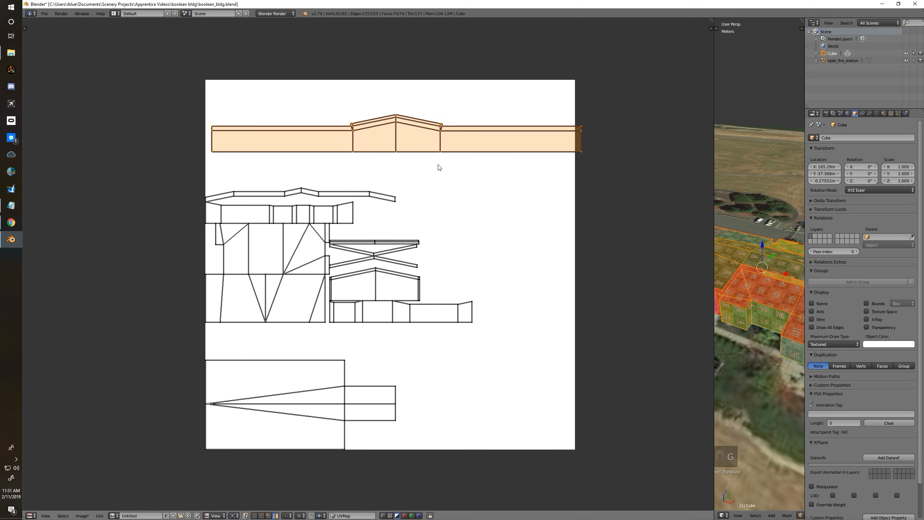
middle_drag(438, 164, 373, 113)
key(h)
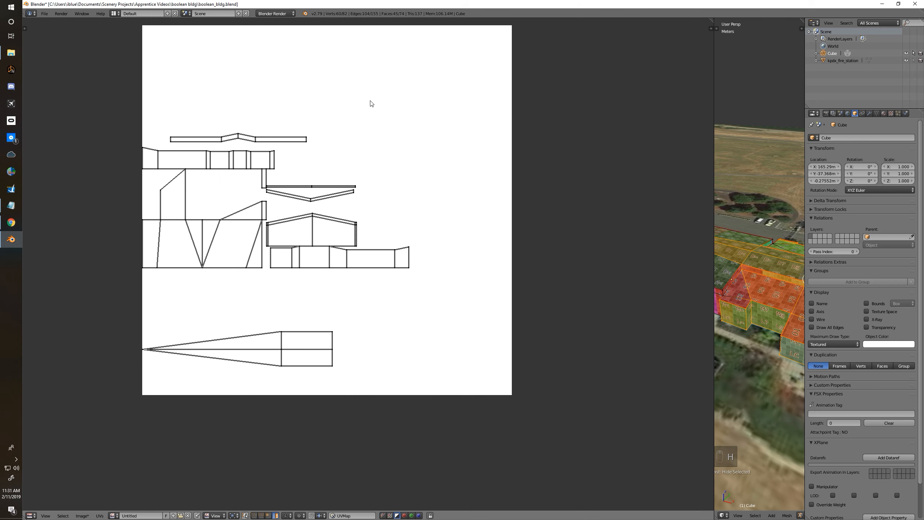
key(ctrl+z)
middle_drag(368, 134, 462, 252)
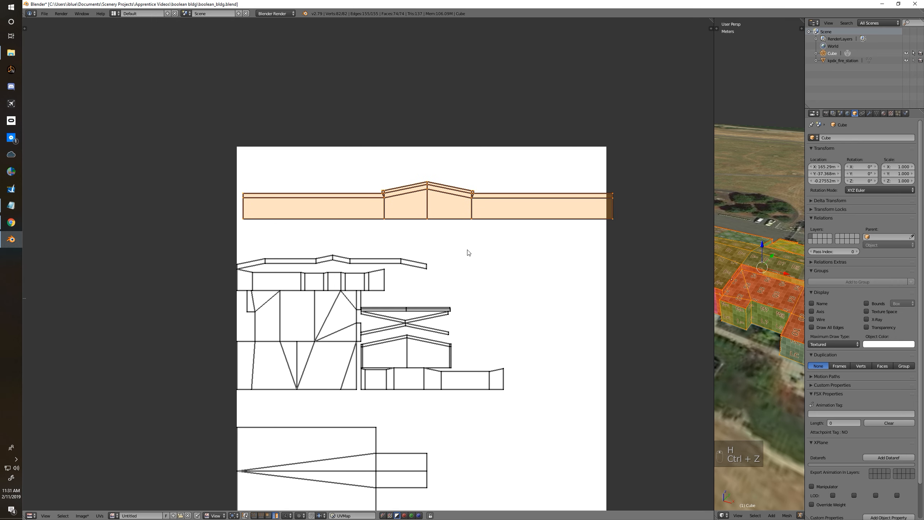
key(h)
key(ctrl+z)
Step: Fit the full-width gabled wall island just under the image's top edge and scale all UV islands down to about 0.99
key(g)
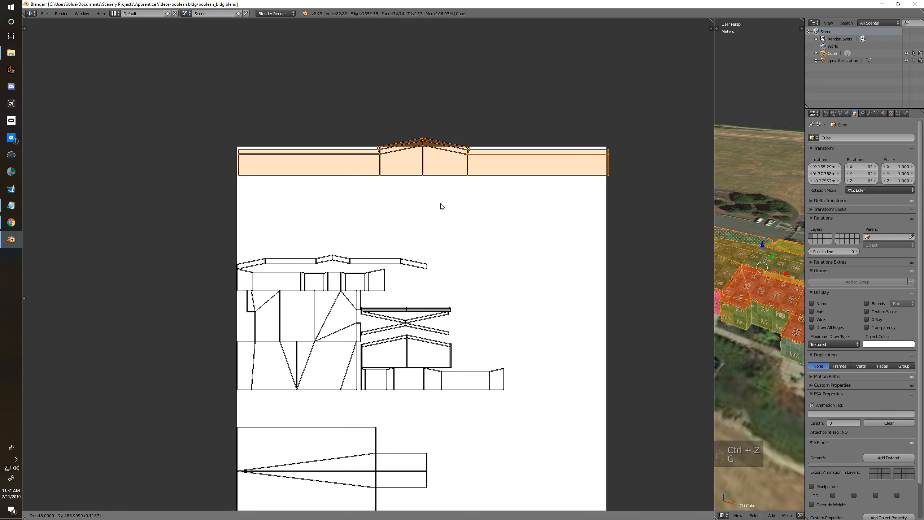
click(428, 297)
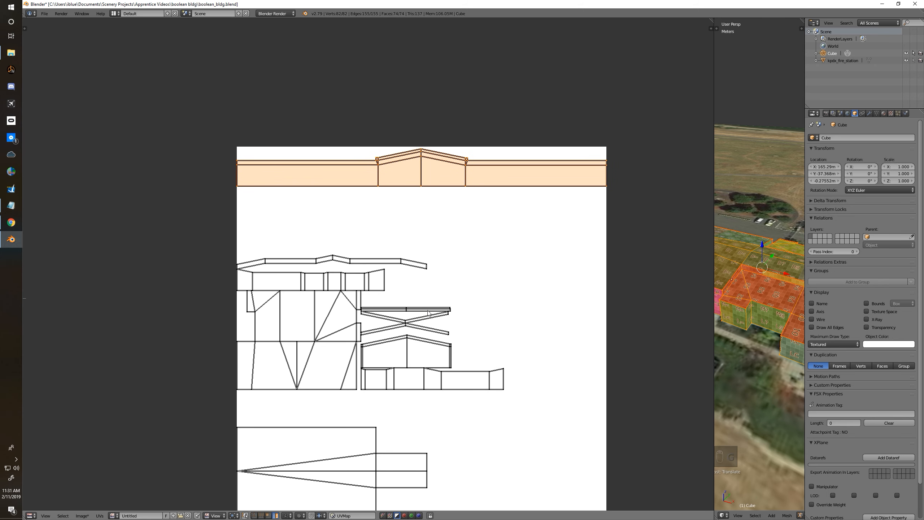
key(a)
key(a)
key(a)
key(s)
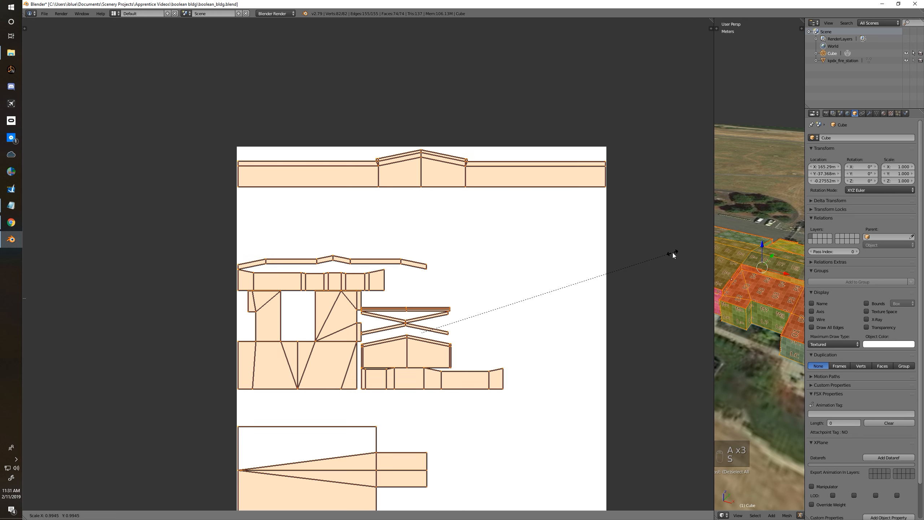
click(673, 253)
scroll(568, 183, up, 2)
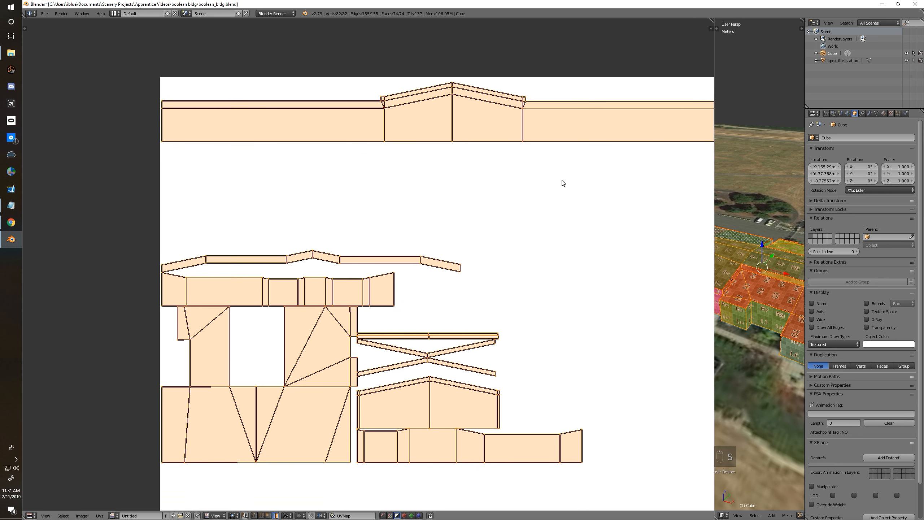
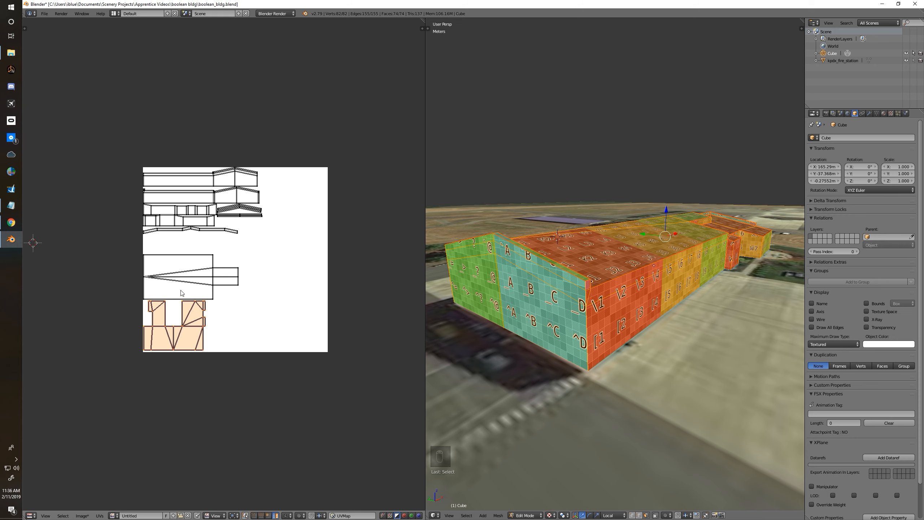
Step: Move both roof islands below the UV image and shrink them to free up space
key(l)
key(g)
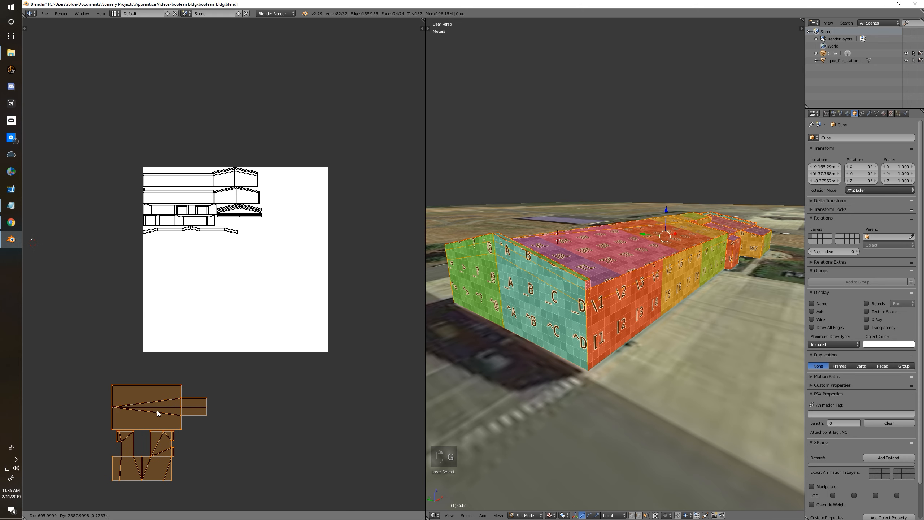
click(158, 410)
key(s)
click(200, 411)
middle_drag(597, 261, 608, 350)
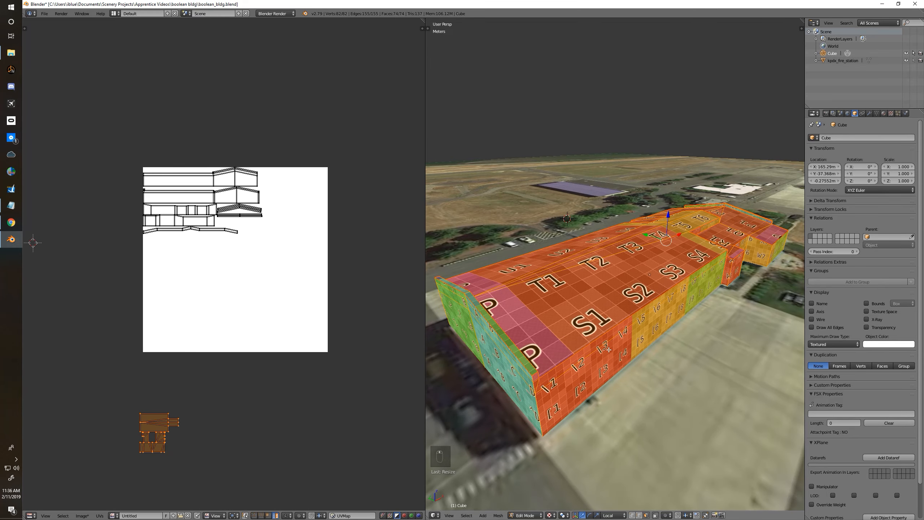
mouse_move(603, 289)
middle_down()
mouse_move(604, 327)
mouse_move(604, 288)
middle_up()
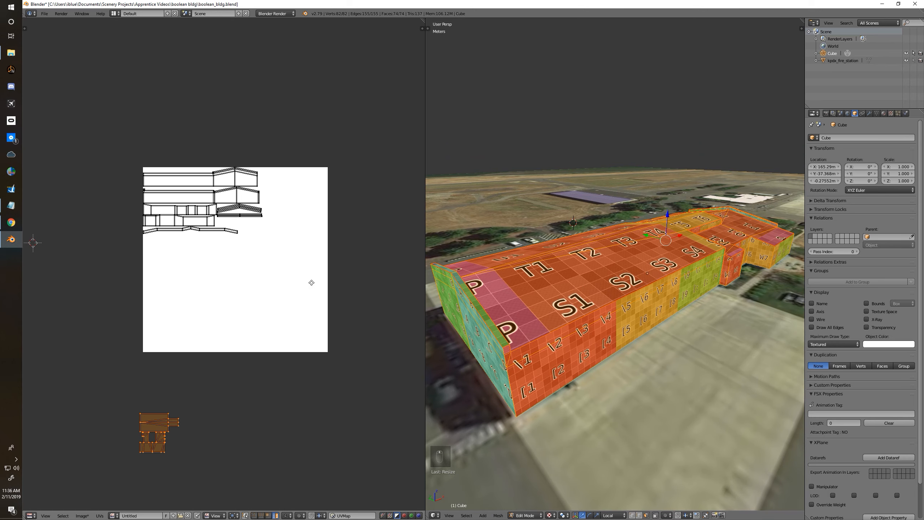
Step: Invert the selection, then enlarge the wall and trim islands and fit them across the upper part of the UV image
middle_drag(208, 190, 216, 202)
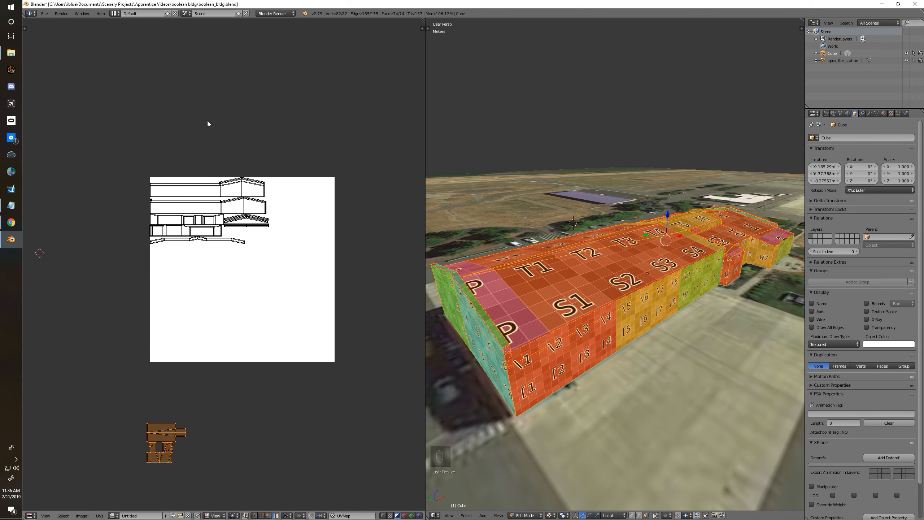
key(ctrl+i)
key(s)
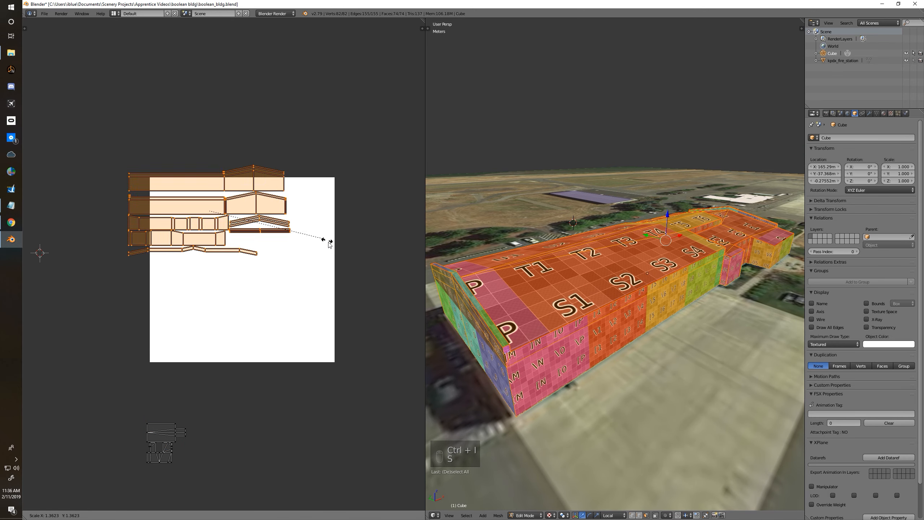
click(320, 240)
key(g)
click(365, 270)
key(s)
click(365, 279)
scroll(364, 276, up, 2)
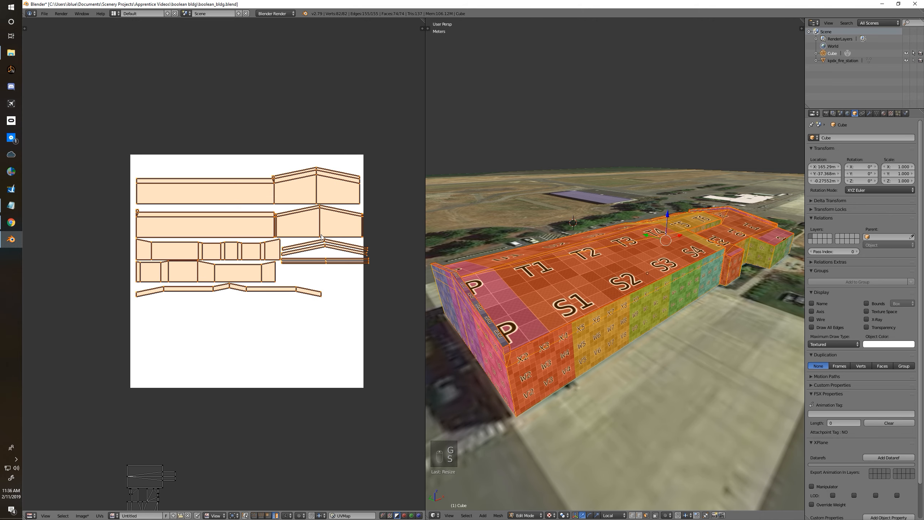
key(g)
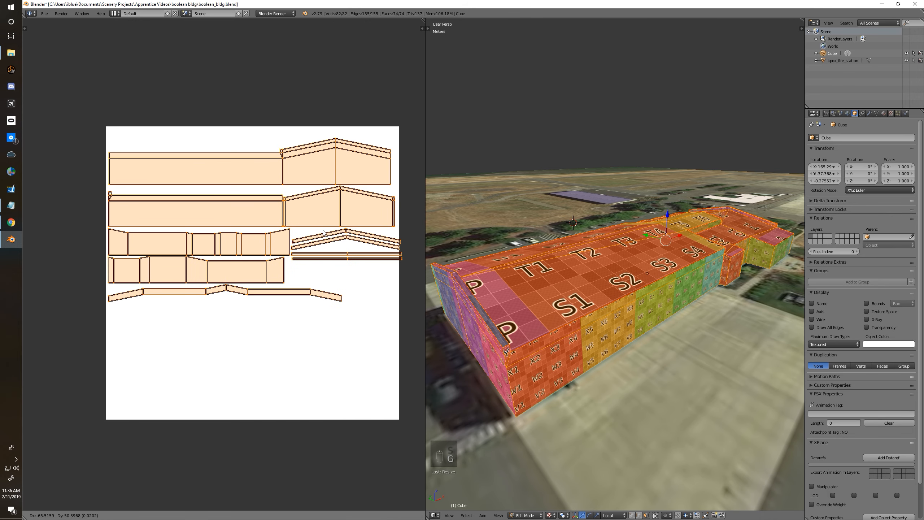
click(303, 208)
scroll(332, 240, up, 1)
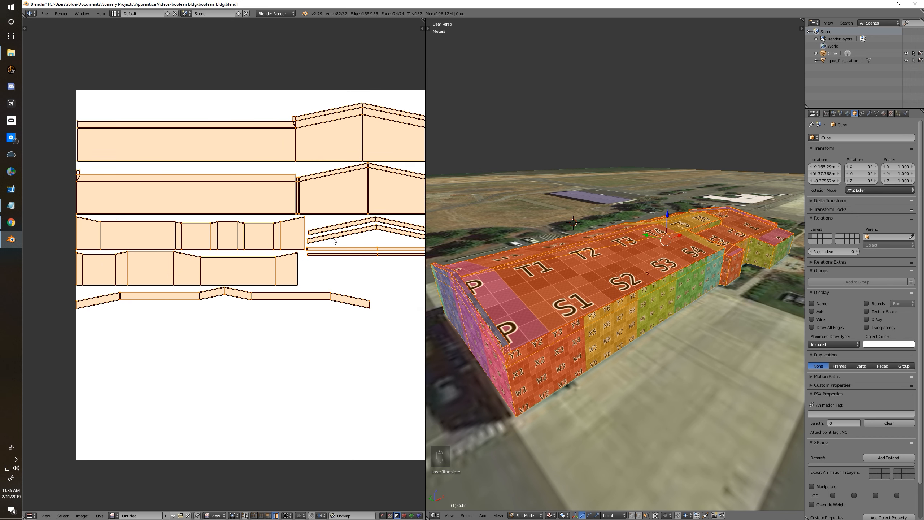
Step: Shift the two thin straight trim strips slightly left so they sit inside the image's right edge
middle_drag(332, 239, 200, 193)
scroll(200, 194, up, 2)
click(223, 150)
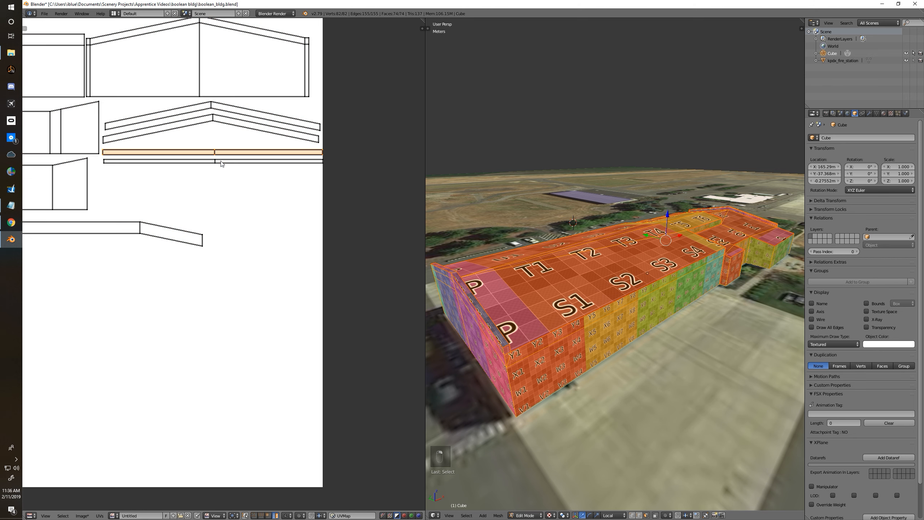
shift+click(221, 162)
key(g)
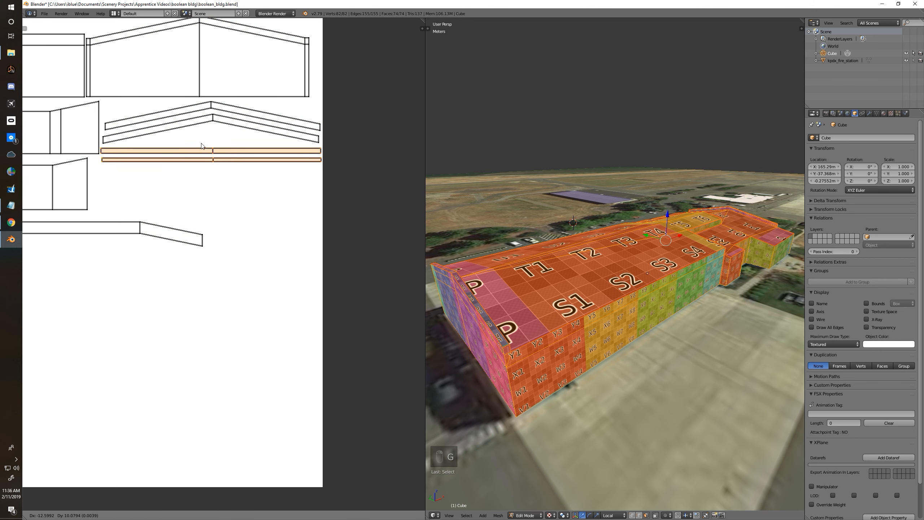
click(206, 147)
Step: Line up the lower thin trim strip close beneath the upper one, and adjust the pair's vertical position together
click(203, 162)
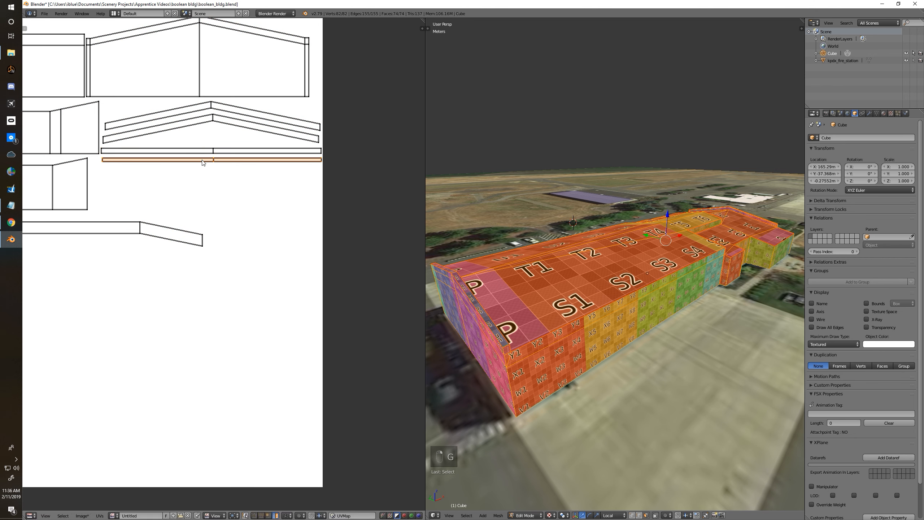
key(g)
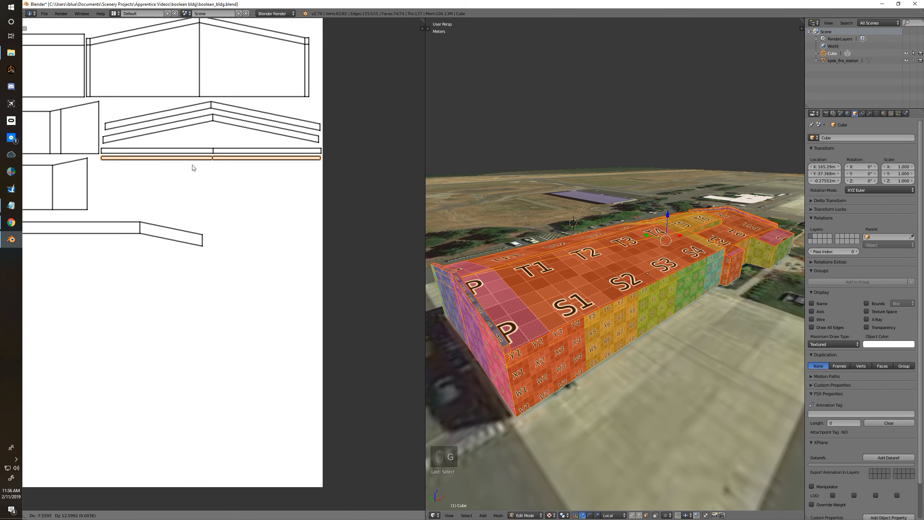
click(197, 168)
scroll(196, 168, down, 1)
shift+click(206, 174)
scroll(206, 174, up, 1)
key(g)
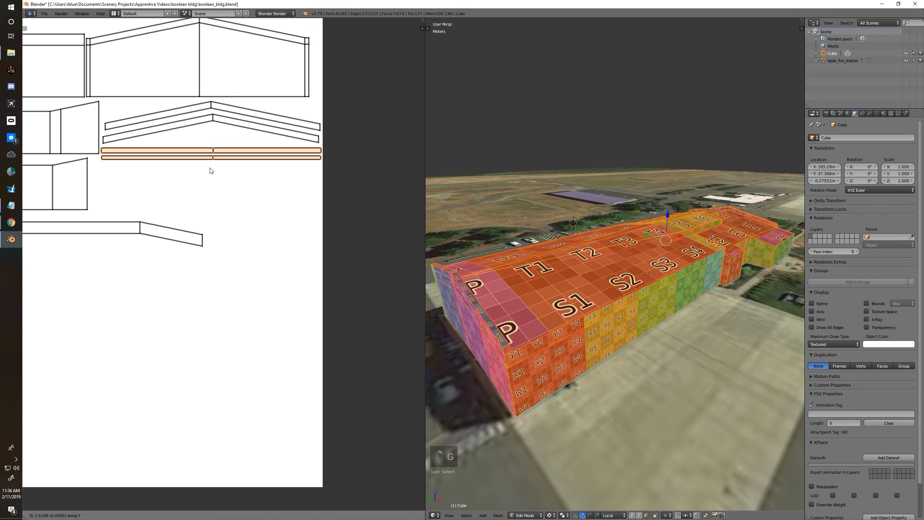
click(217, 156)
Step: Move the rectangular roof island back into the UV image, at the left edge beneath the lowest wall trim strip
key(a)
scroll(217, 155, down, 4)
middle_drag(175, 160, 236, 161)
key(a)
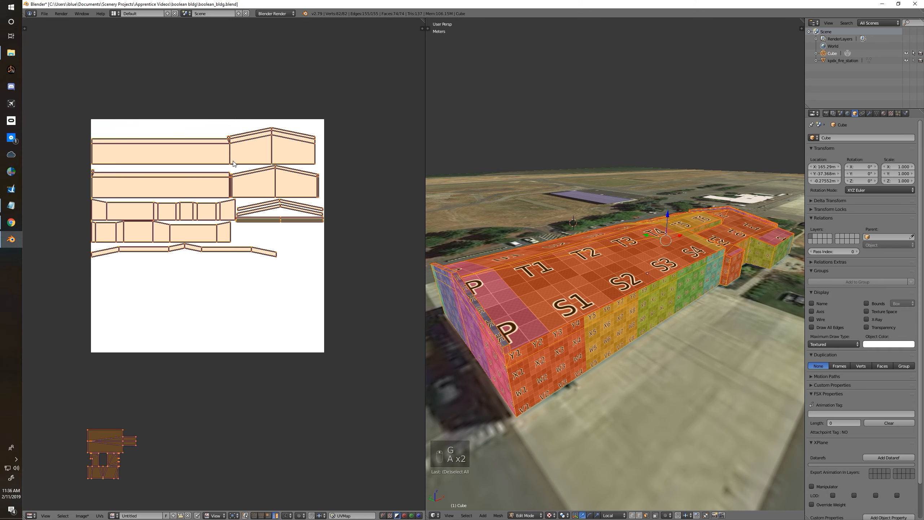
scroll(235, 164, up, 1)
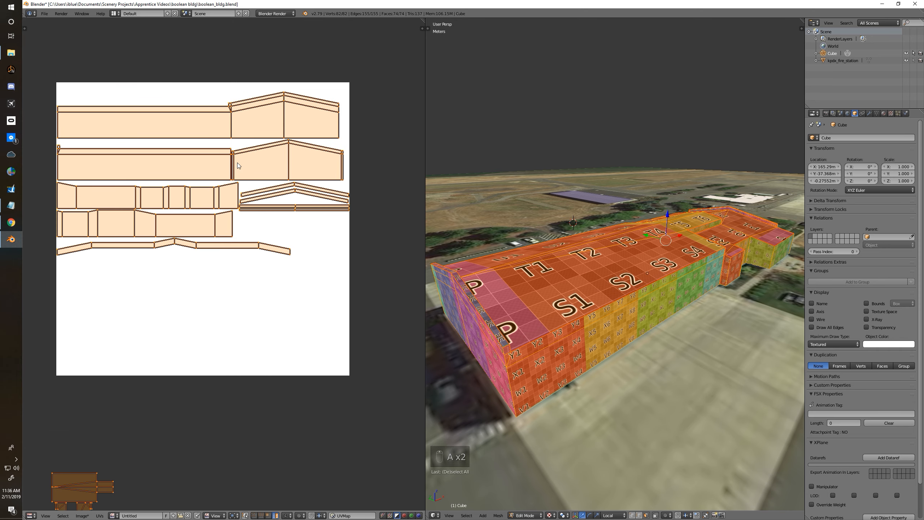
scroll(258, 172, up, 1)
scroll(250, 168, down, 1)
middle_drag(257, 170, 263, 142)
middle_drag(157, 407, 178, 331)
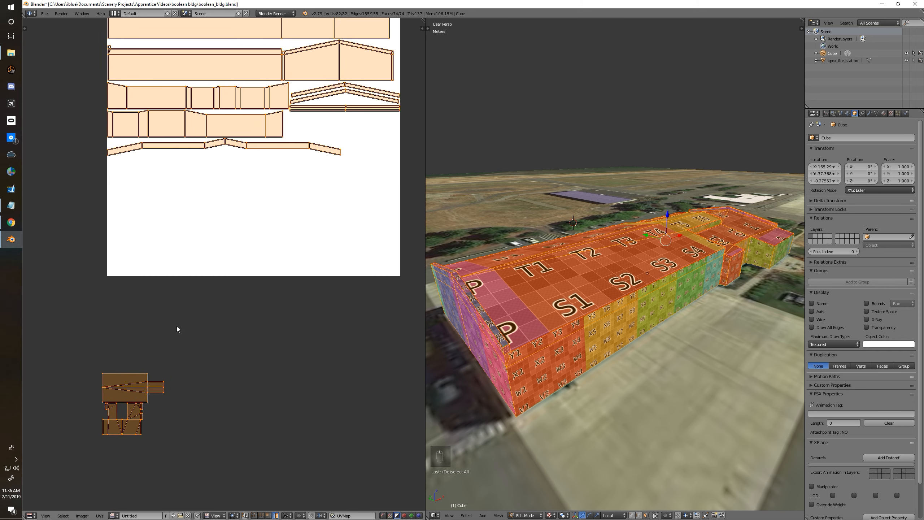
right_click(131, 388)
key(g)
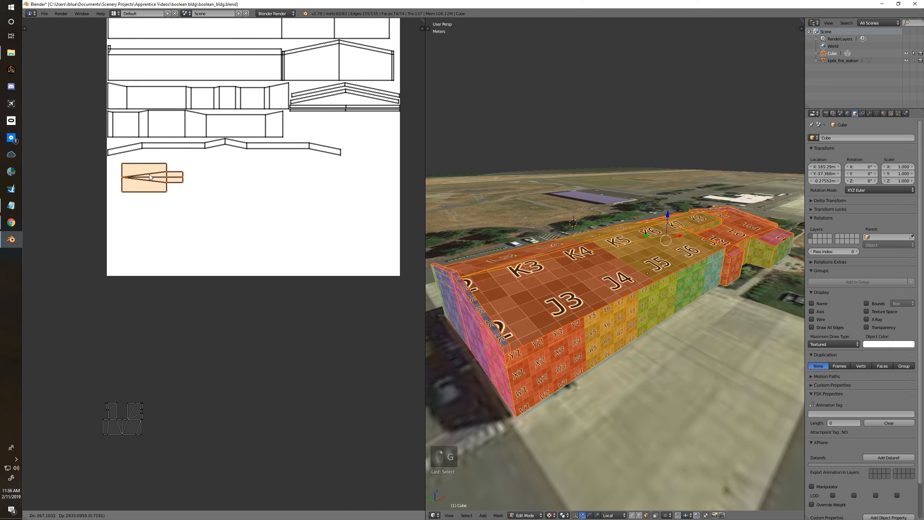
click(137, 172)
Step: Place the U-shaped roof island in the image's empty lower right area and the rectangular roof island directly to its left
right_click(119, 423)
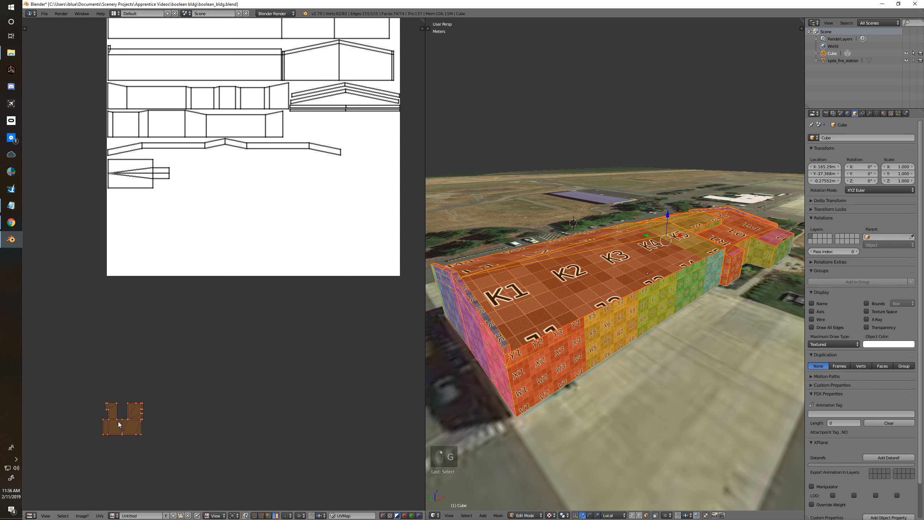
key(g)
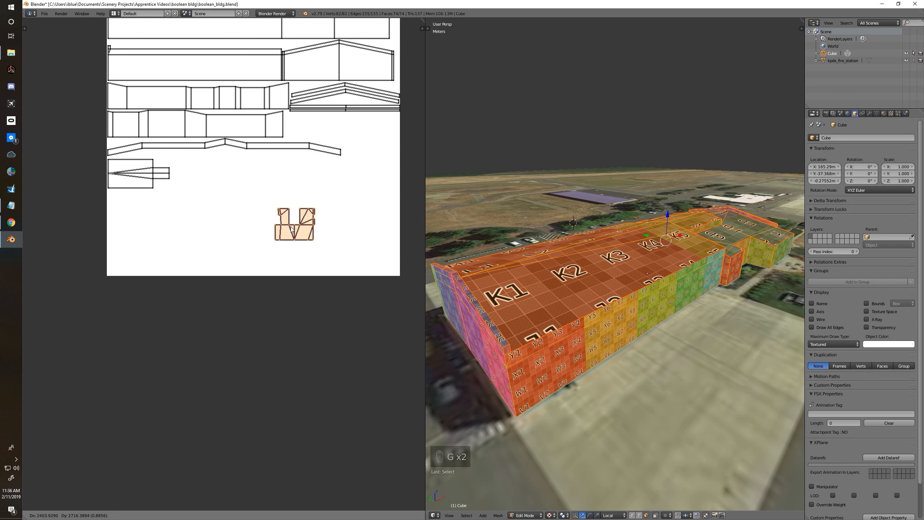
click(149, 181)
right_click(148, 181)
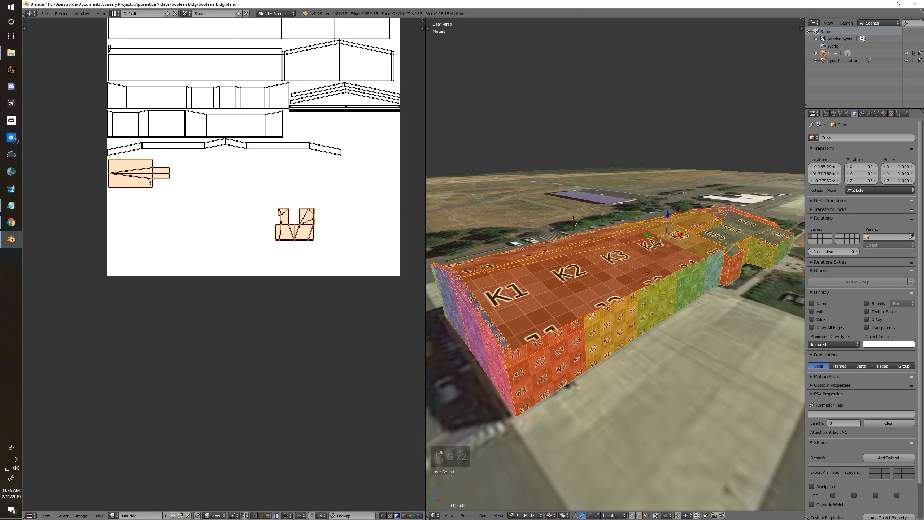
right_click(148, 180)
key(g)
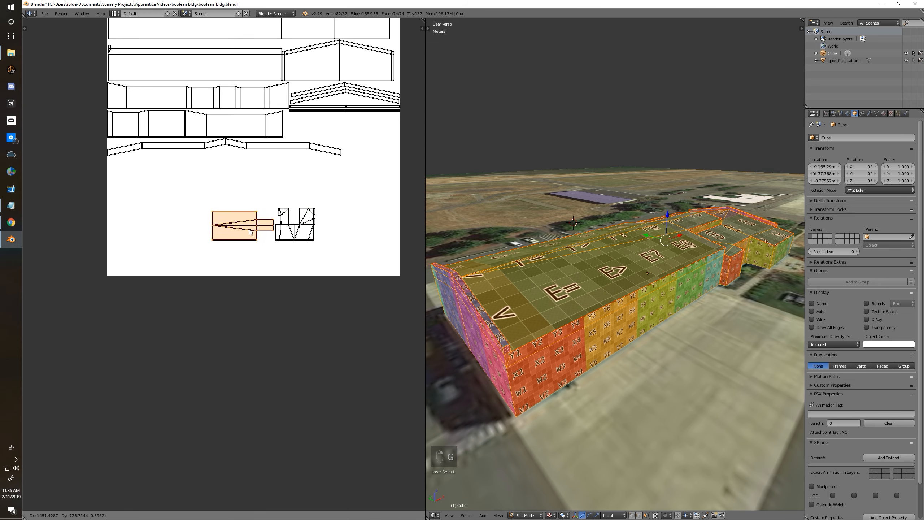
click(250, 227)
Step: Enlarge the rectangular and U-shaped roof islands together and position them across the empty lower part of the UV image
shift+right_click(282, 221)
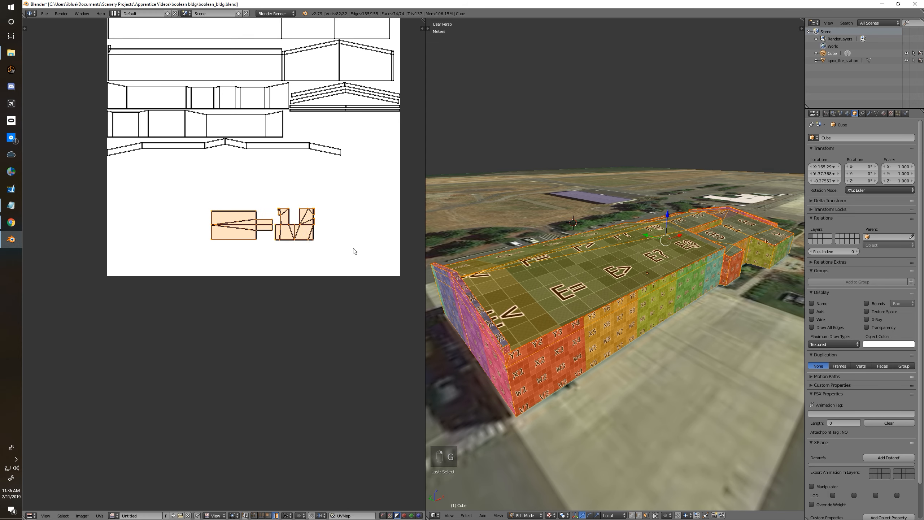
key(s)
click(157, 295)
middle_drag(259, 232, 187, 204)
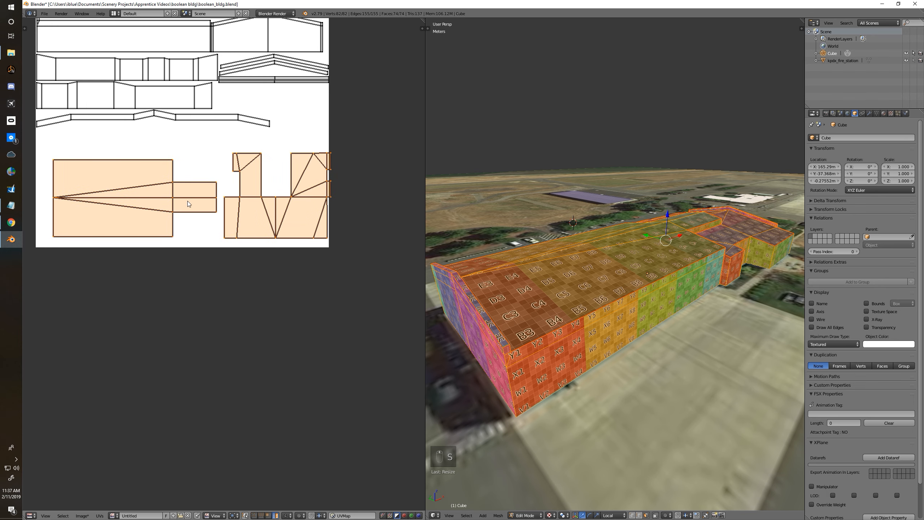
middle_drag(128, 183, 132, 185)
key(g)
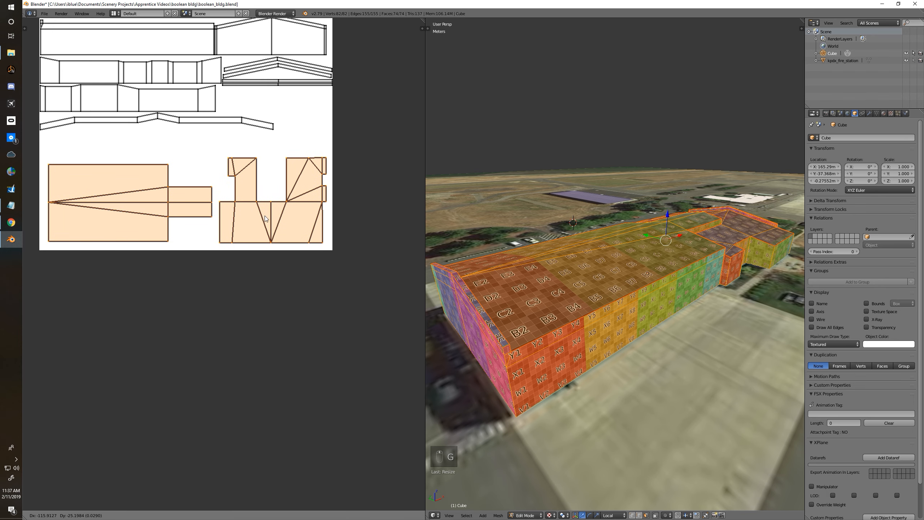
click(267, 218)
key(s)
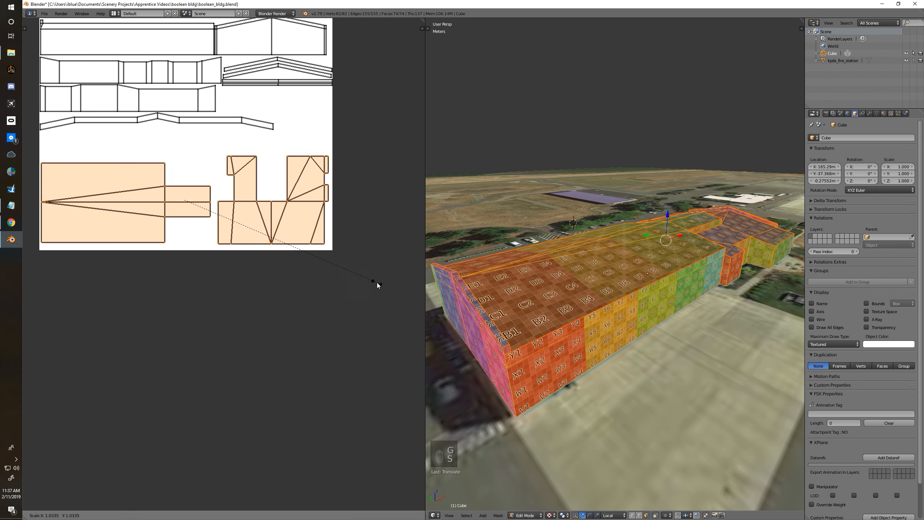
click(293, 222)
Step: Shift the U-shaped roof island slightly left so it sits close beside the rectangular roof island
right_click(293, 222)
key(g)
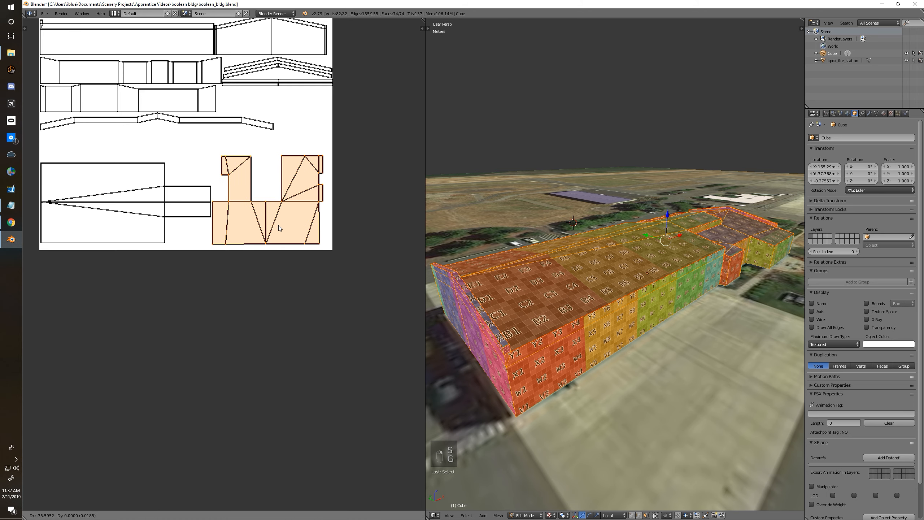
click(276, 223)
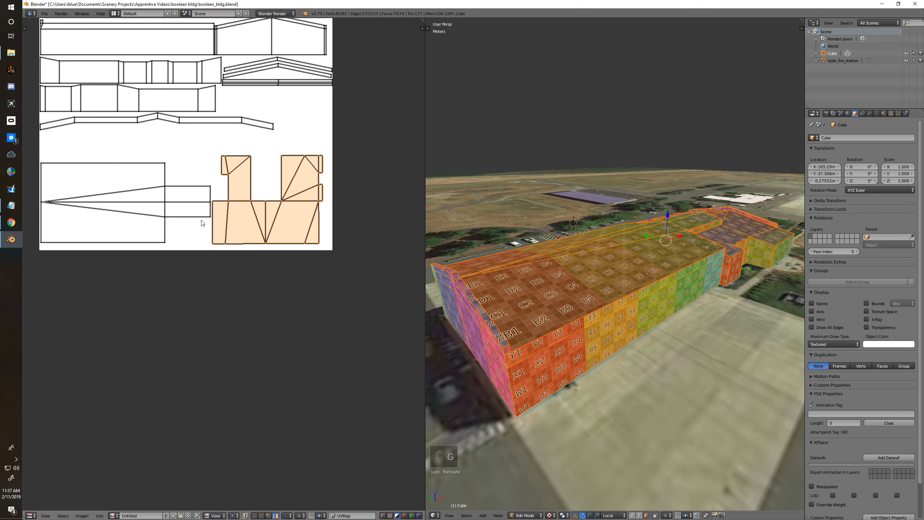
Step: Move both roof islands together slightly right and straight down to the UV image's bottom edge
shift+right_click(145, 211)
key(g)
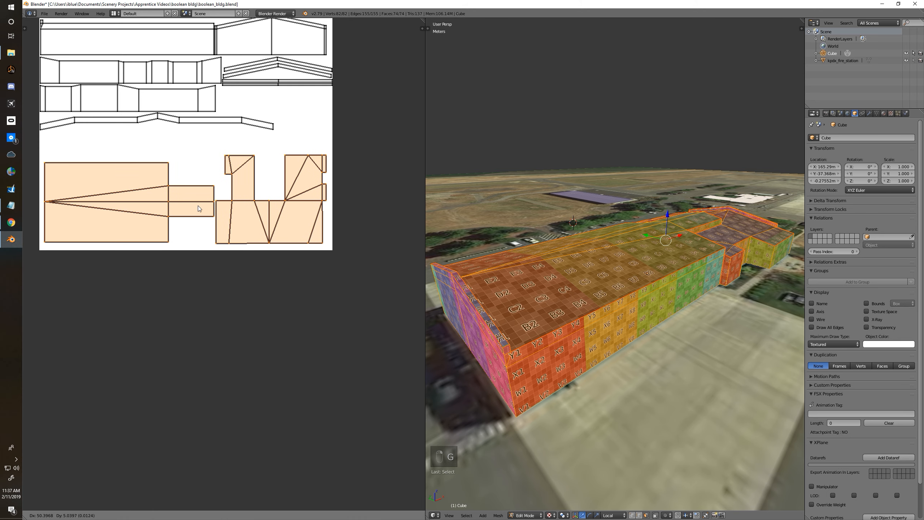
click(202, 206)
key(g)
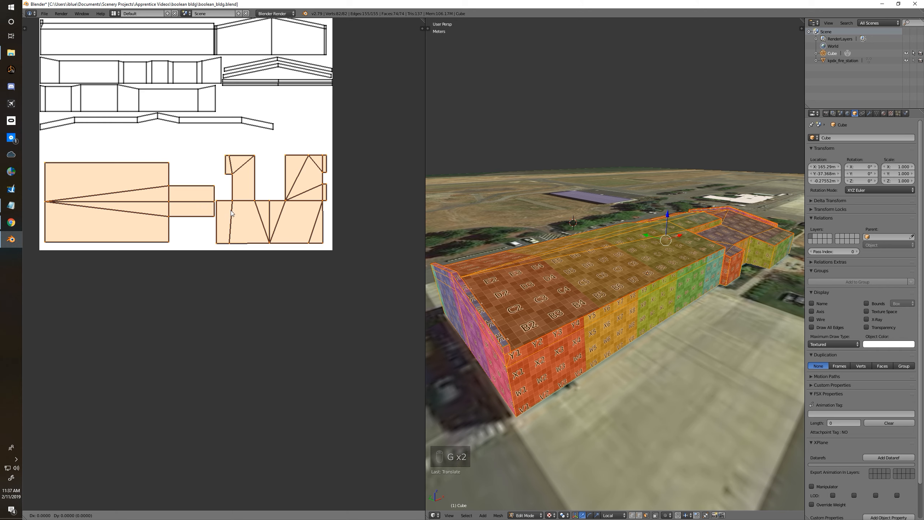
right_click(233, 169)
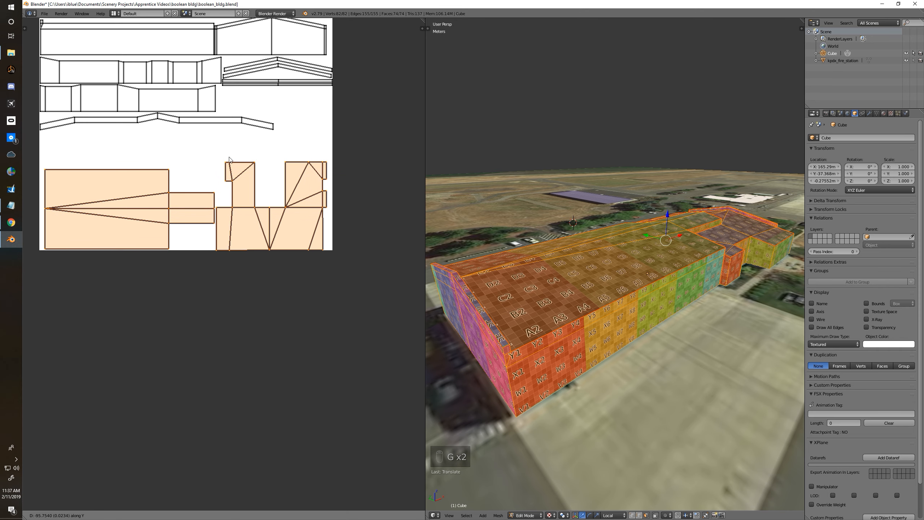
Step: Nudge the U-shaped roof island slightly upward so its lower edge sits just inside the UV image
right_click(276, 201)
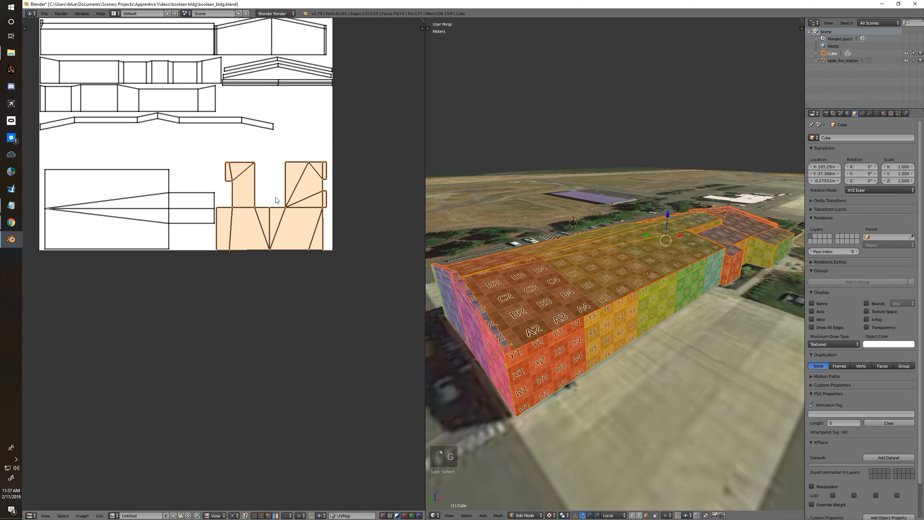
key(g)
click(277, 186)
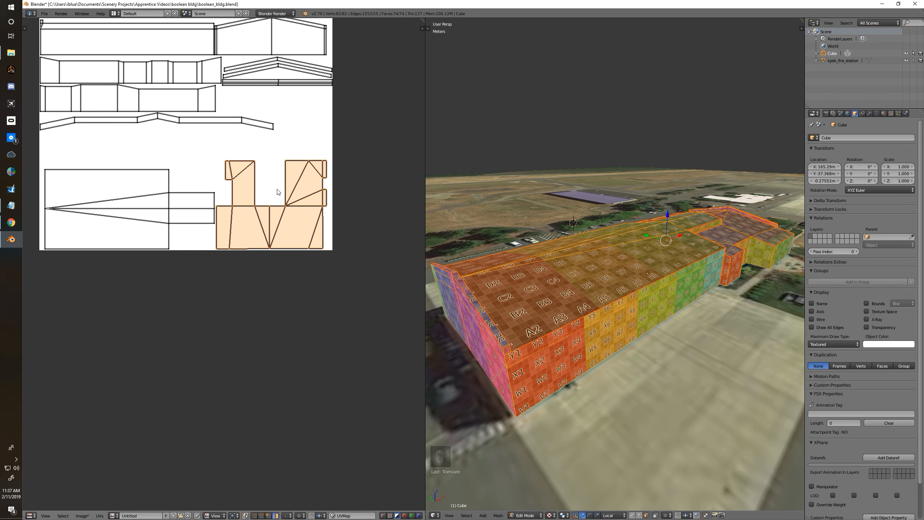
scroll(277, 229, up, 1)
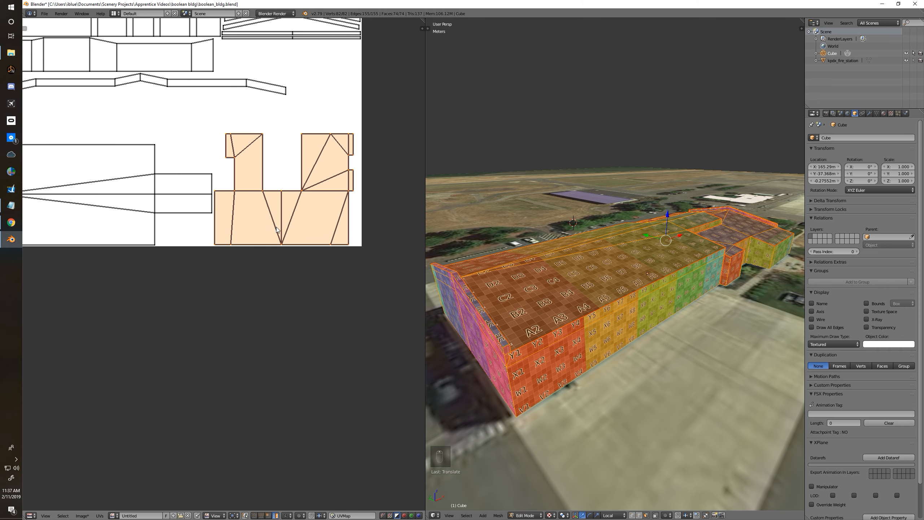
scroll(276, 229, down, 1)
middle_drag(255, 248, 284, 265)
Step: Scale both roof islands together by about 1.03 and nudge them slightly up along Y to stay inside the image
shift+right_click(160, 239)
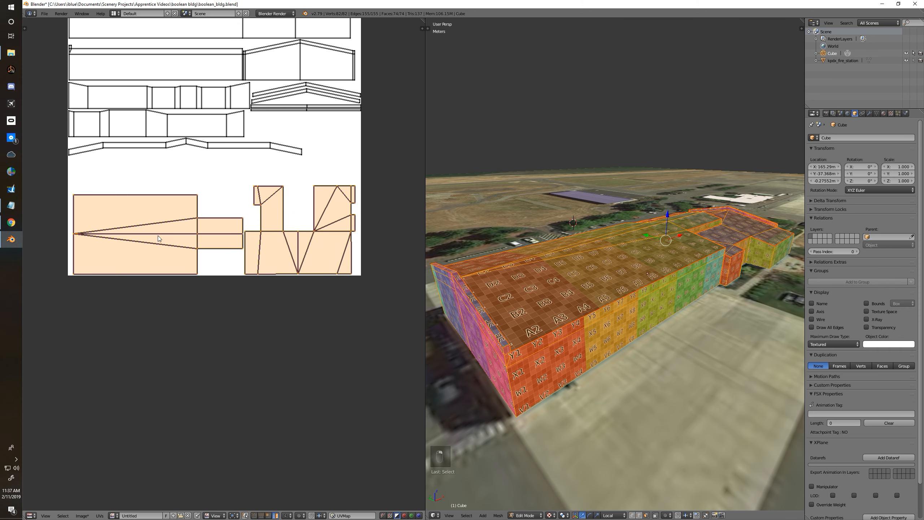
key(s)
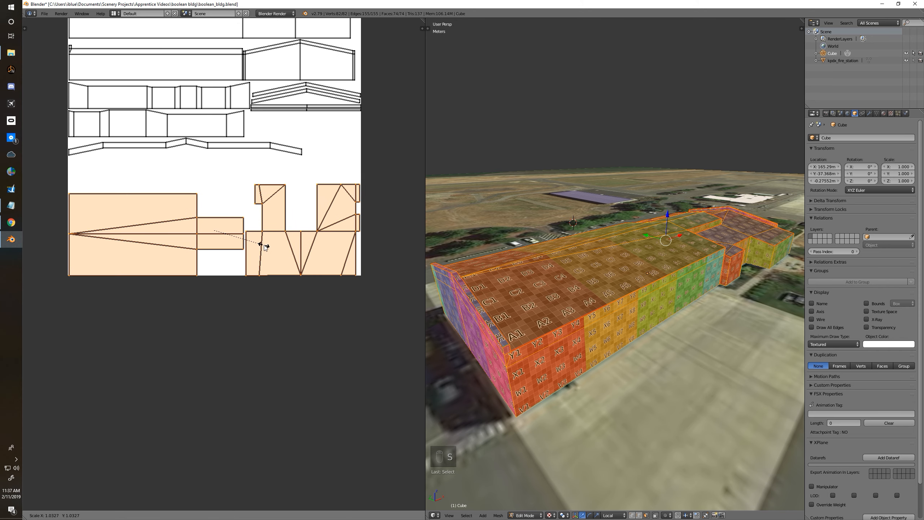
click(266, 247)
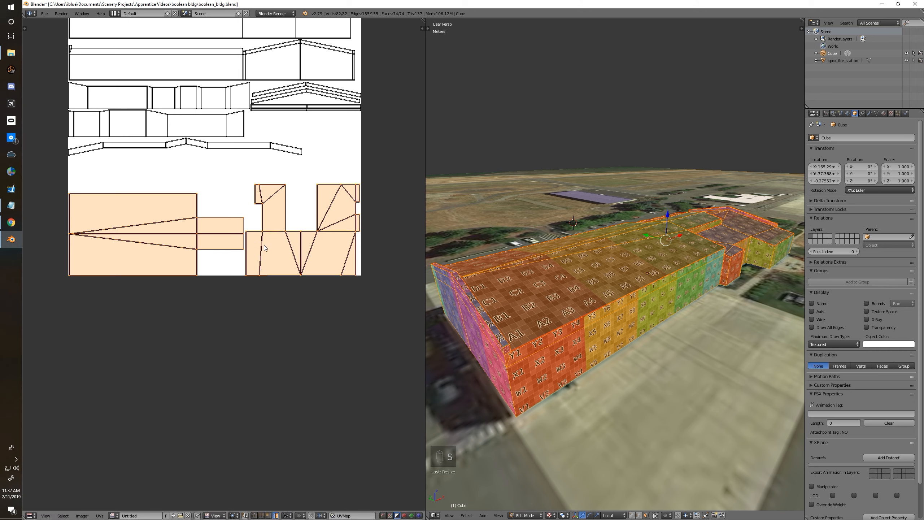
key(g)
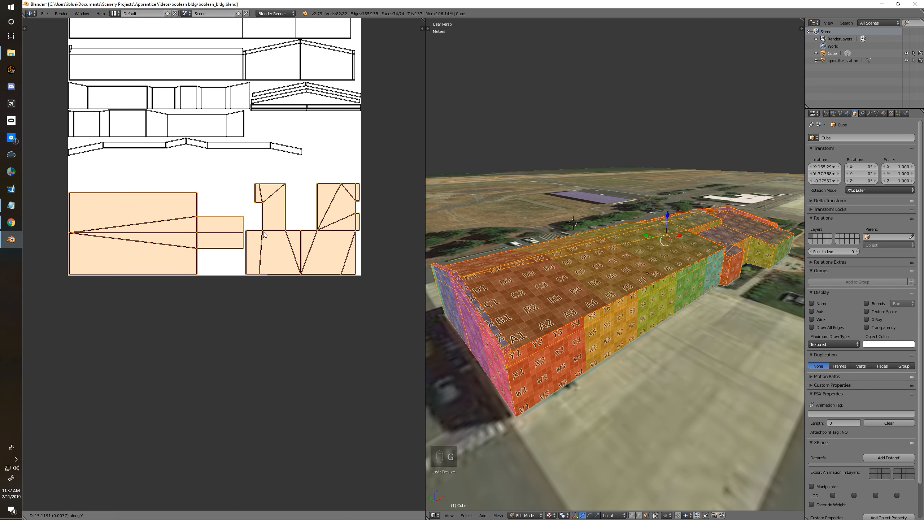
click(254, 232)
Step: Save the Blender file and leave Edit Mode on the building mesh
key(ctrl+s)
key(ctrl+s)
scroll(238, 228, down, 1)
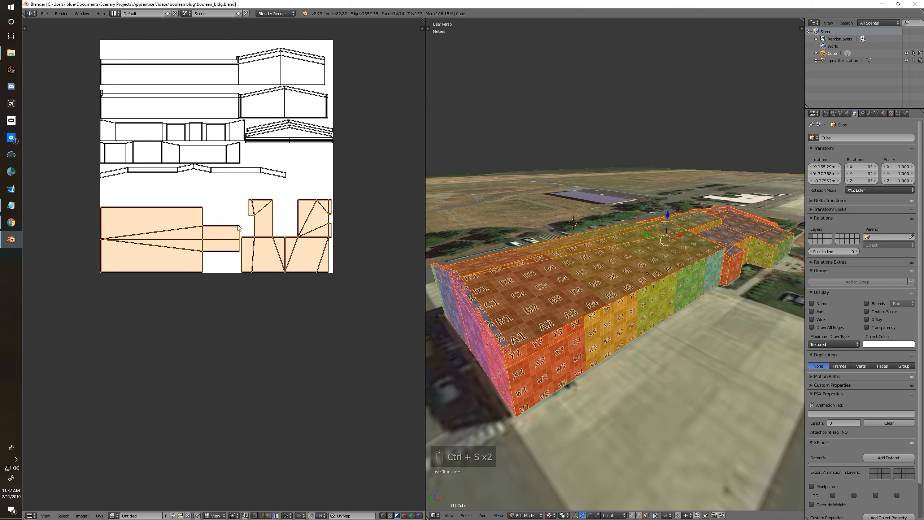
middle_drag(221, 232, 201, 241)
middle_drag(587, 299, 565, 301)
key(Tab)
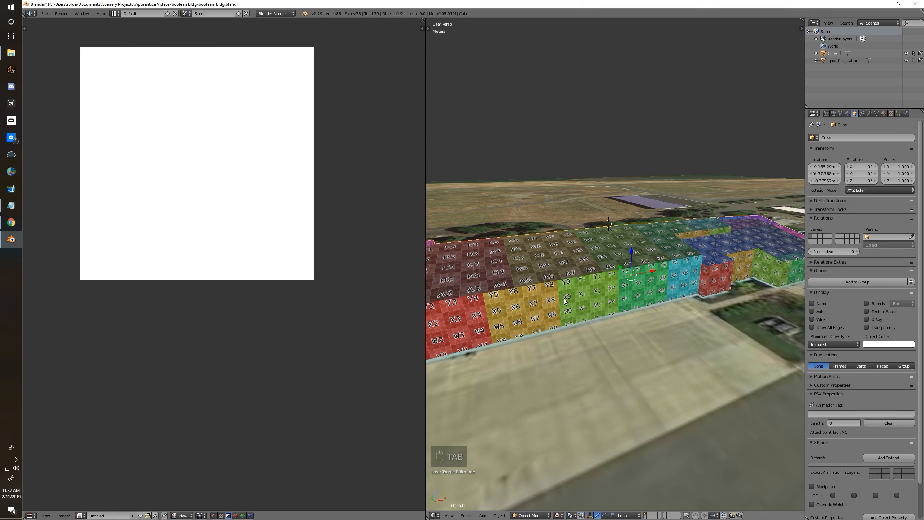
Step: Examine the test-grid texture's scale and alignment where the building's roof meets its long front wall
scroll(567, 302, up, 5)
middle_drag(569, 301, 568, 309)
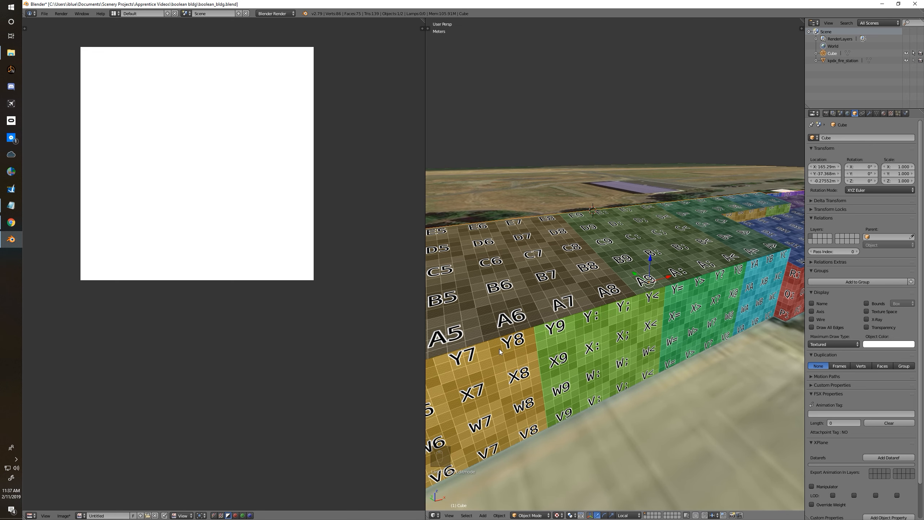
mouse_move(533, 330)
middle_down()
mouse_move(533, 337)
mouse_move(625, 325)
mouse_move(539, 318)
middle_up()
scroll(545, 322, up, 4)
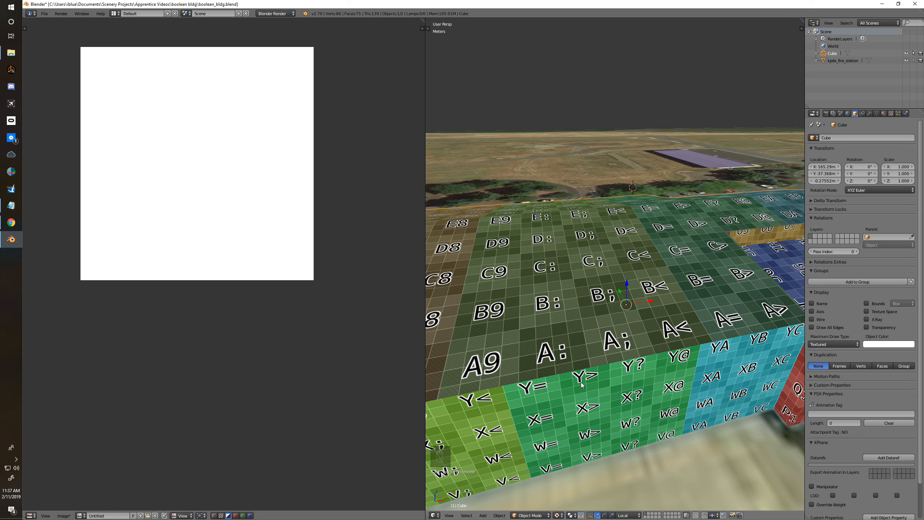
middle_drag(598, 372, 615, 358)
scroll(584, 364, down, 2)
scroll(561, 360, down, 3)
scroll(558, 354, down, 5)
scroll(608, 350, up, 3)
scroll(620, 352, down, 2)
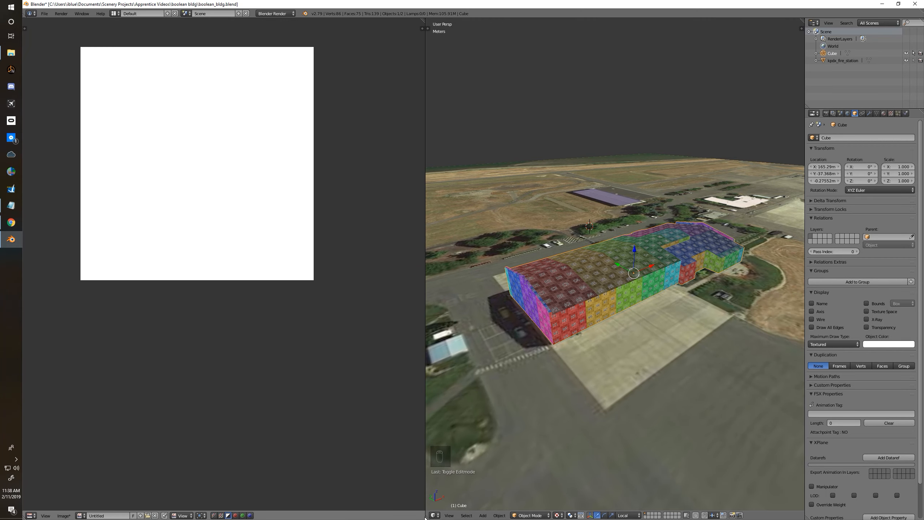
Step: Merge the image editor area into the 3D view so the building view fills the workspace
drag(427, 517, 395, 506)
middle_drag(514, 354, 497, 341)
scroll(483, 335, up, 1)
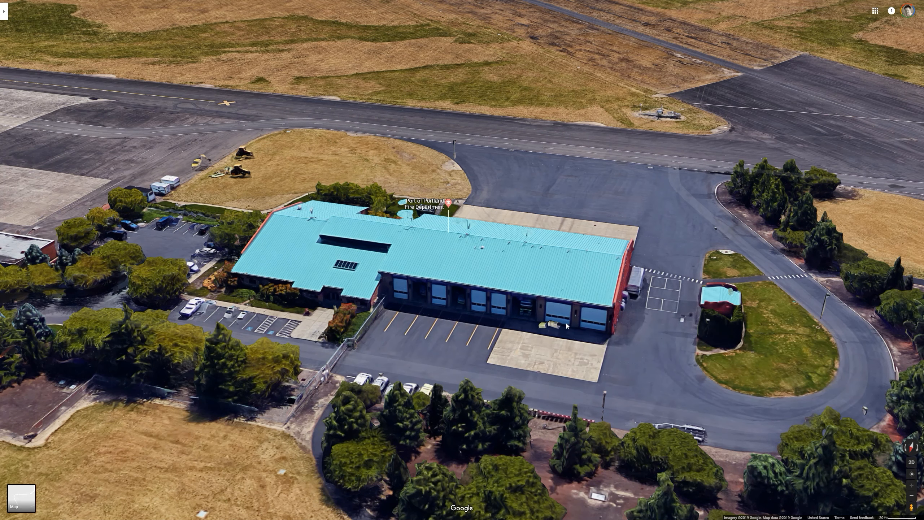
Step: In Google Maps' 3D imagery, examine the Port of Portland Fire Department building's garage bays and end wall from both long sides
scroll(478, 325, up, 2)
ctrl+drag(478, 325, 356, 302)
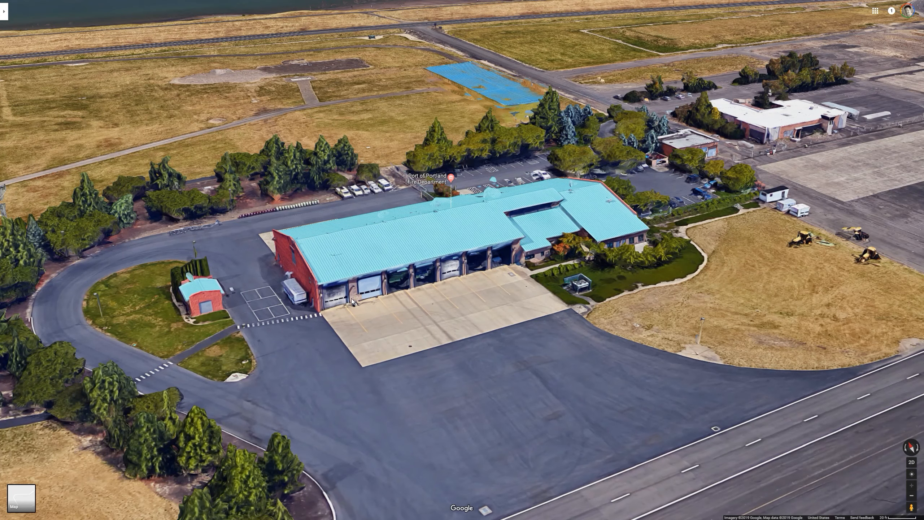
mouse_move(383, 319)
ctrl+mouse_down()
mouse_move(429, 356)
mouse_move(763, 347)
mouse_move(379, 327)
ctrl+mouse_up()
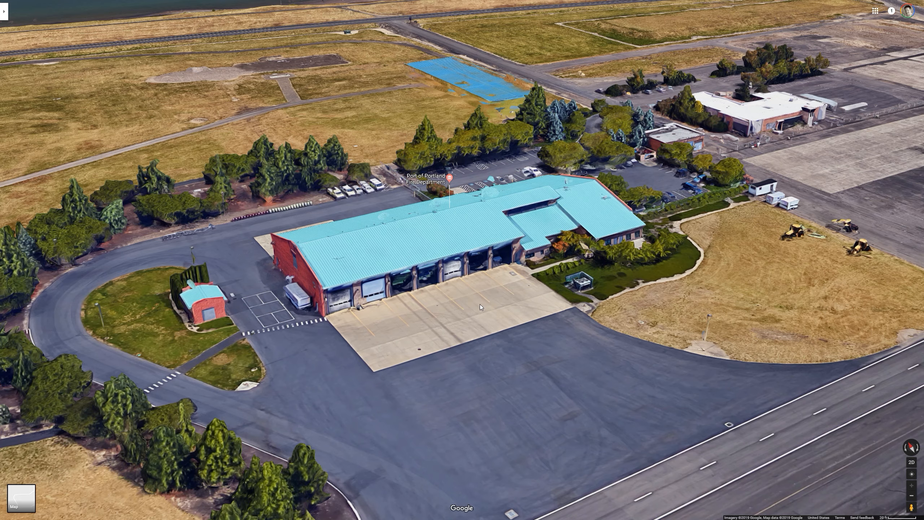
ctrl+drag(456, 318, 331, 296)
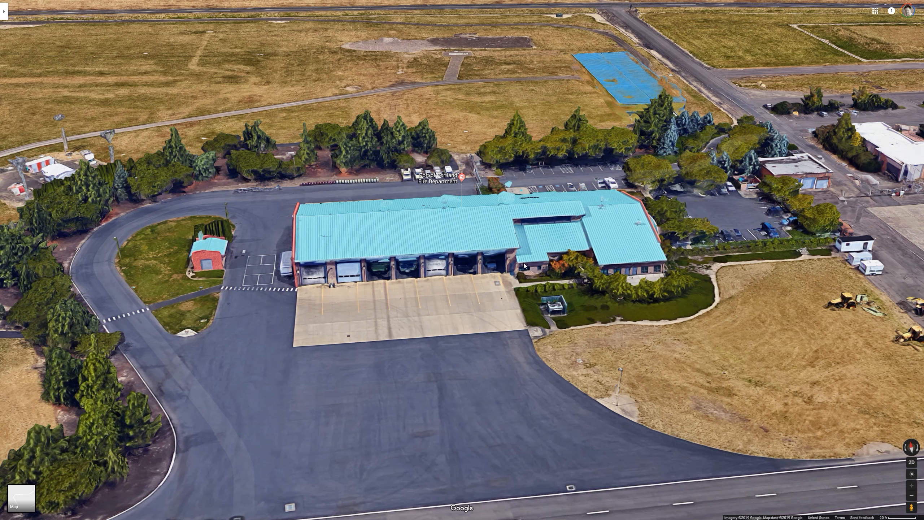
ctrl+drag(405, 289, 310, 286)
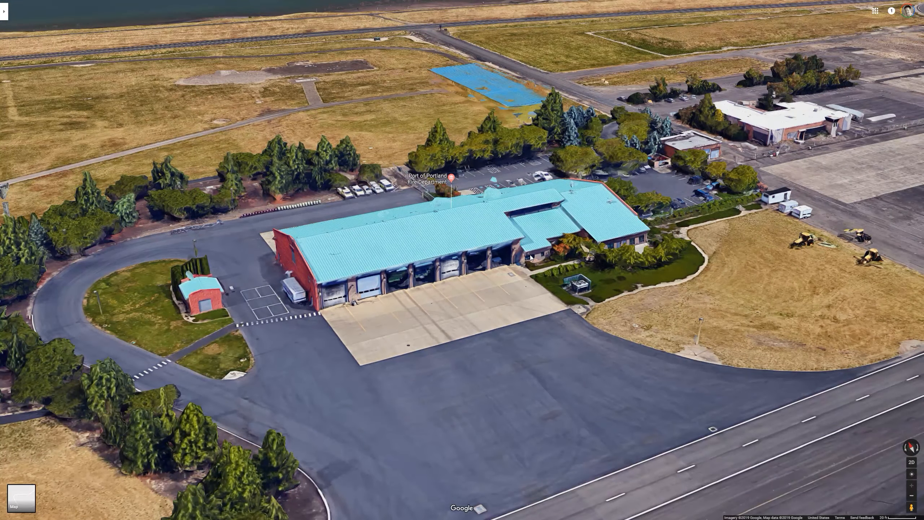
ctrl+drag(324, 299, 524, 316)
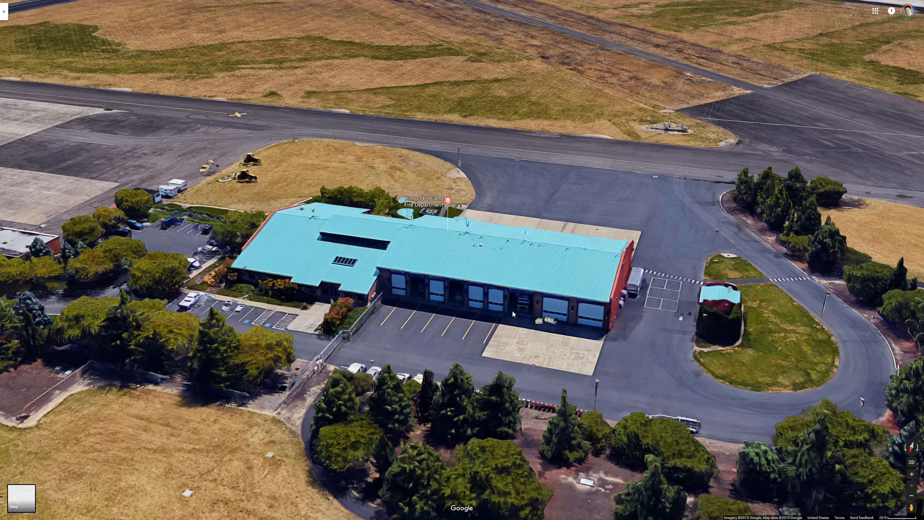
mouse_move(531, 302)
ctrl+mouse_down()
mouse_move(331, 333)
mouse_move(539, 309)
ctrl+mouse_up()
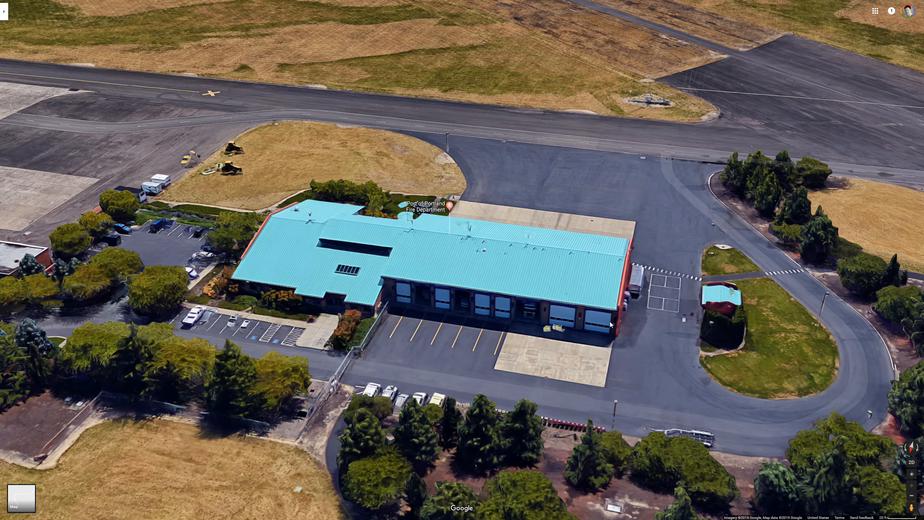
drag(600, 336, 545, 321)
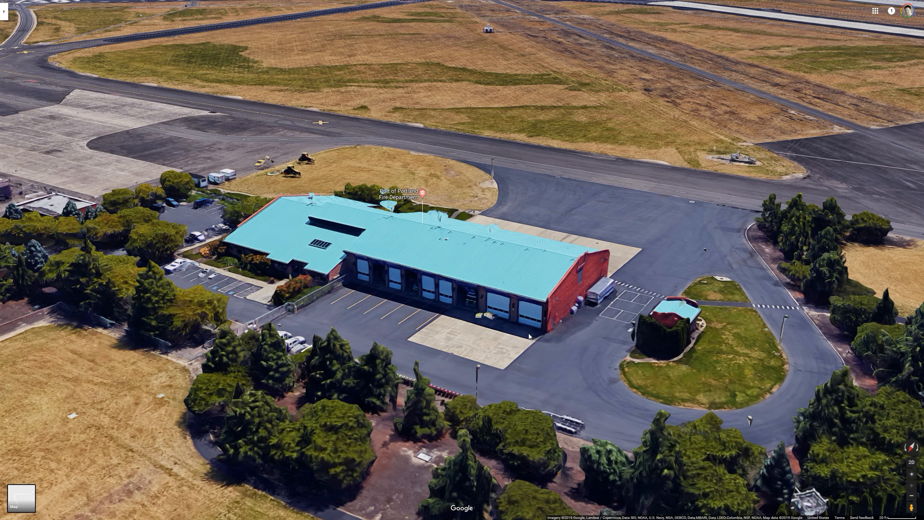
ctrl+drag(548, 235, 196, 235)
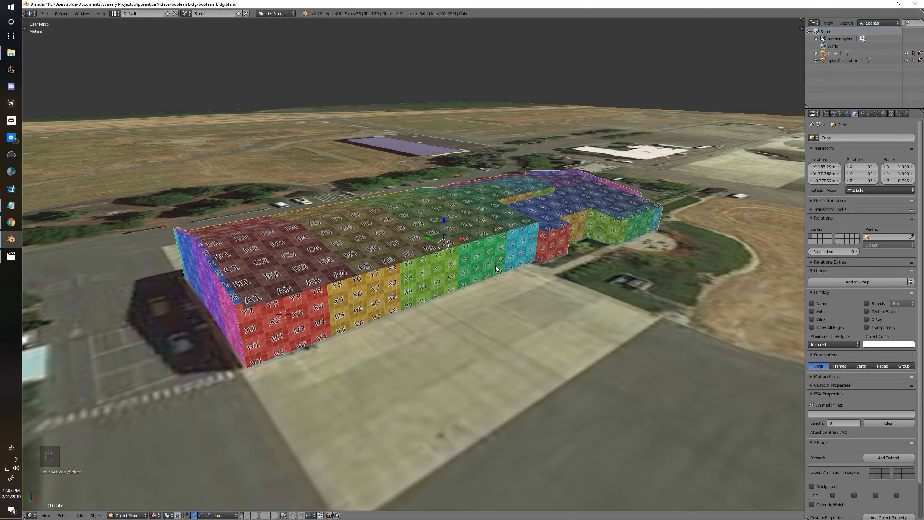
Step: In Blender, place the 3D cursor on the building's long rear wall and add a plane mesh there
middle_drag(496, 266, 411, 279)
middle_drag(322, 285, 332, 282)
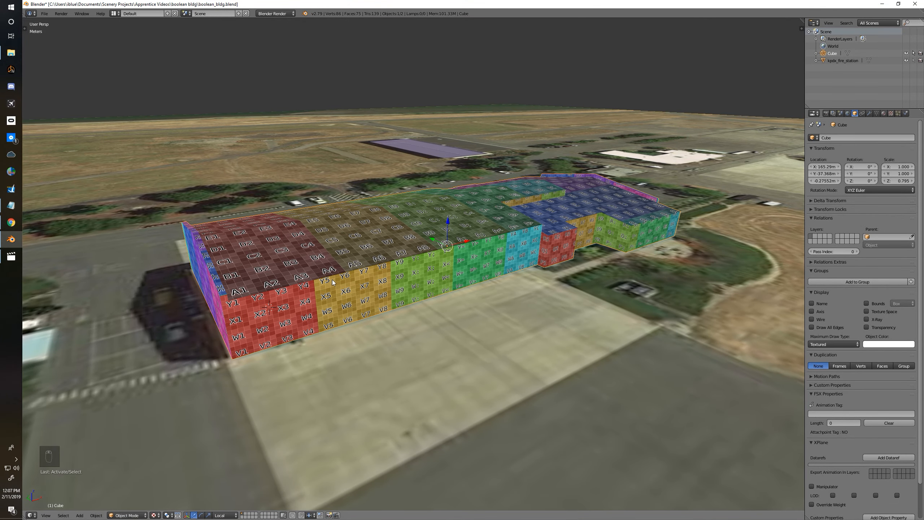
middle_drag(309, 273, 317, 272)
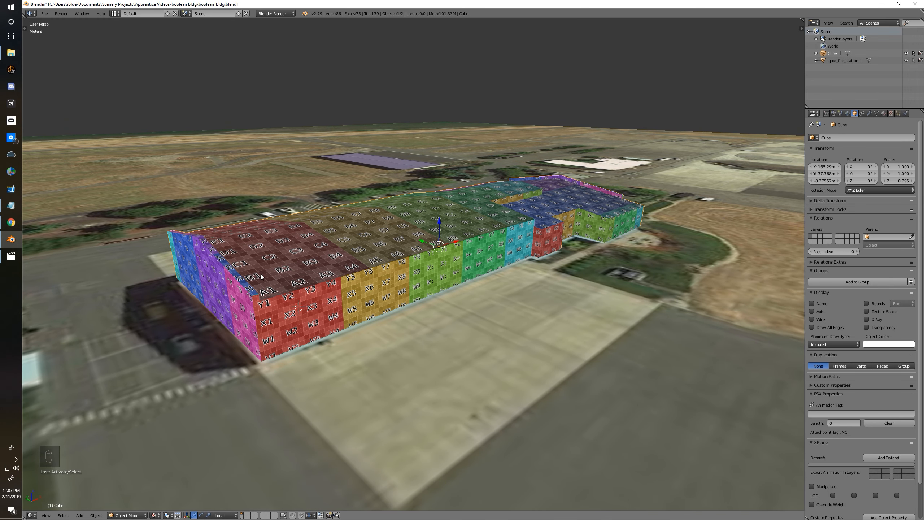
middle_drag(277, 306, 439, 323)
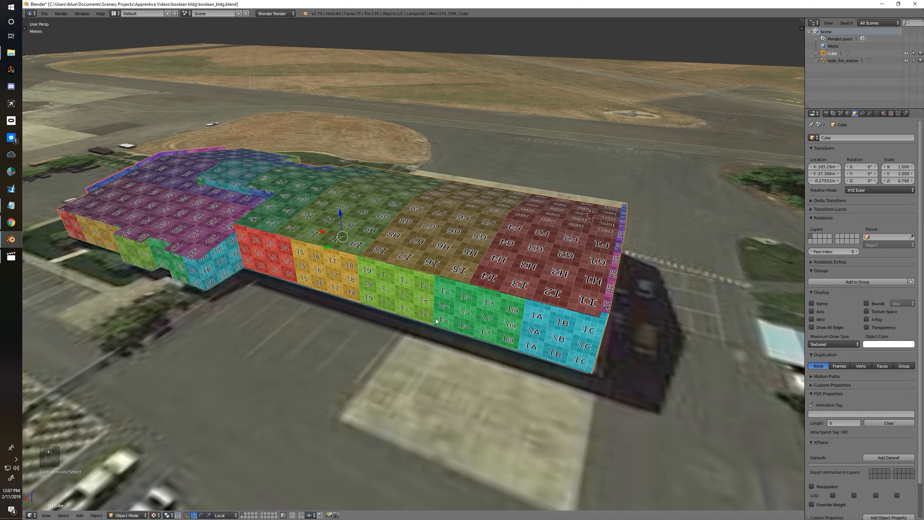
click(439, 304)
middle_drag(441, 312, 436, 298)
key(shift+a)
mouse_move(437, 300)
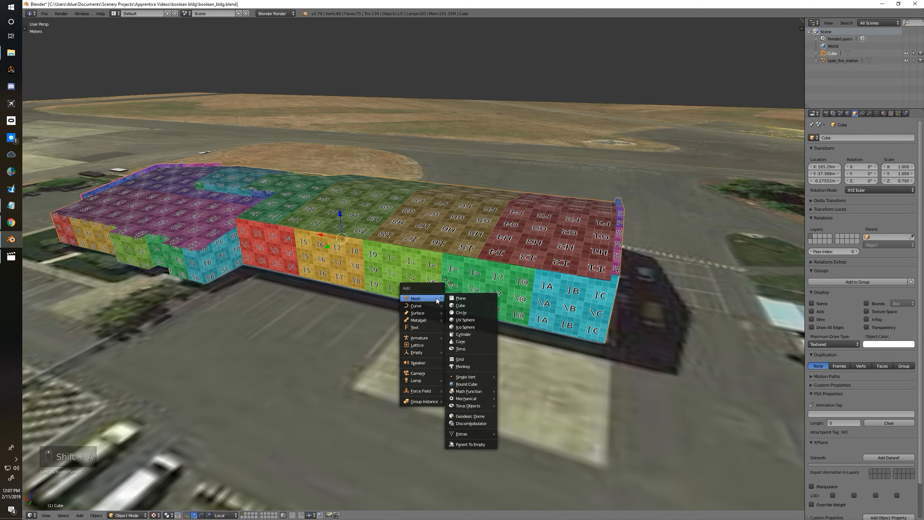
click(461, 298)
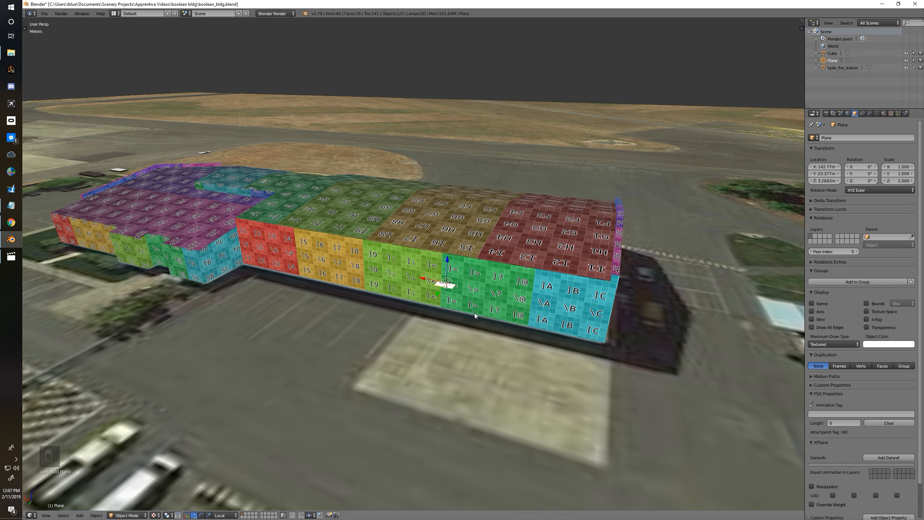
Step: Rotate the new plane -90° about the X axis so it stands upright against the building's rear wall
text(s-90)
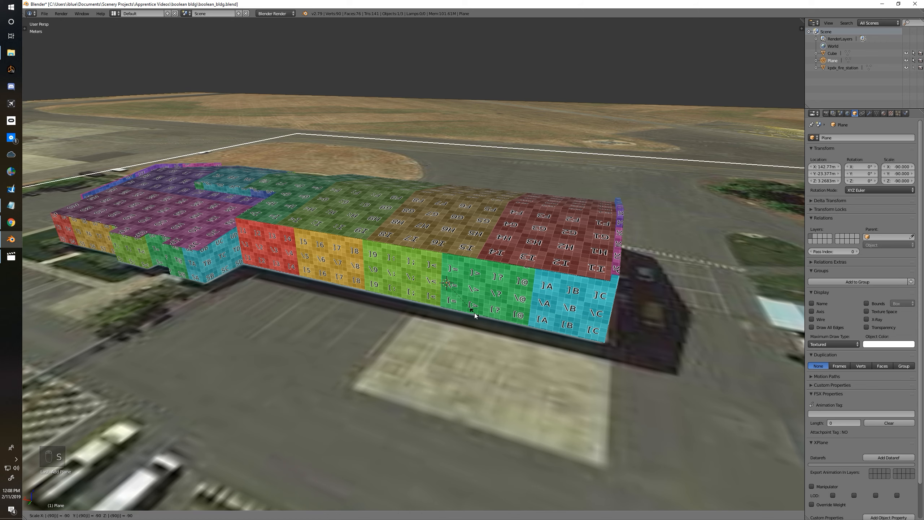
right_click(475, 313)
text(rx-90)
key(Return)
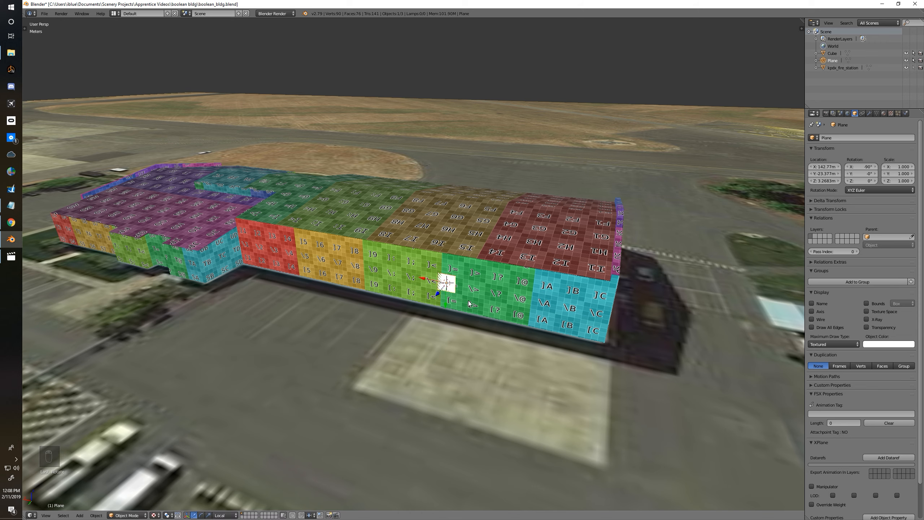
Step: Scale the upright plane uniformly to about 2.508 and lower it on the wall to about Z 1.9033 m
key(s)
click(505, 323)
drag(446, 304, 443, 318)
middle_drag(444, 318, 481, 325)
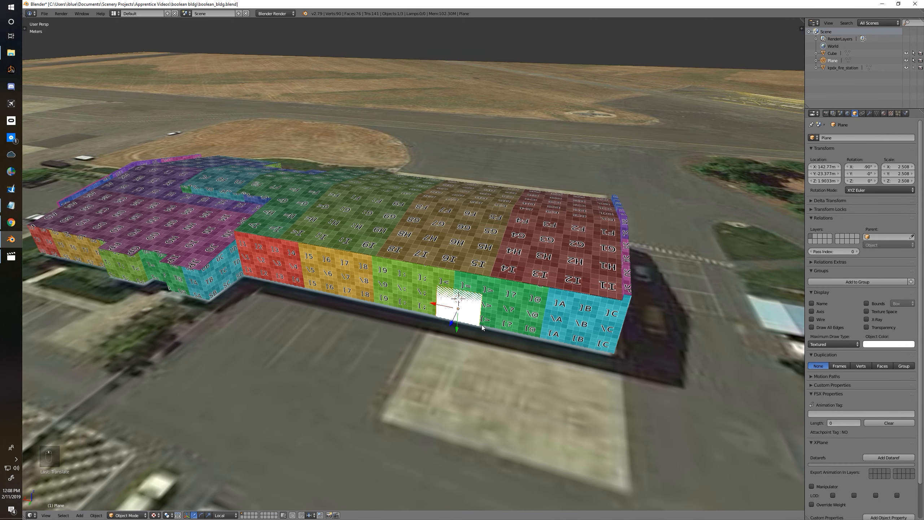
Step: Shift the plane along the wall to about X 142.28 m and scale it to about 2.546 in X and 2.704 in Y and Z
key(s)
click(523, 322)
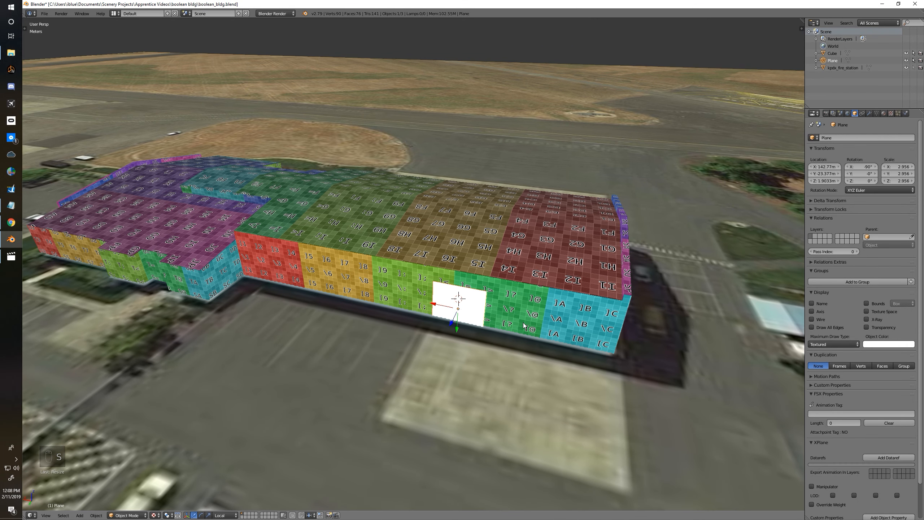
drag(451, 307, 483, 312)
key(s)
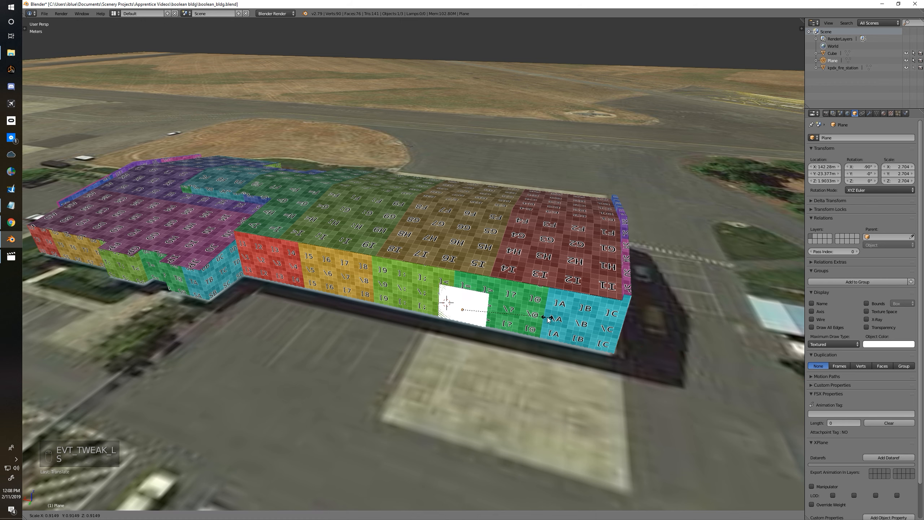
click(545, 319)
key(s)
key(x)
click(545, 319)
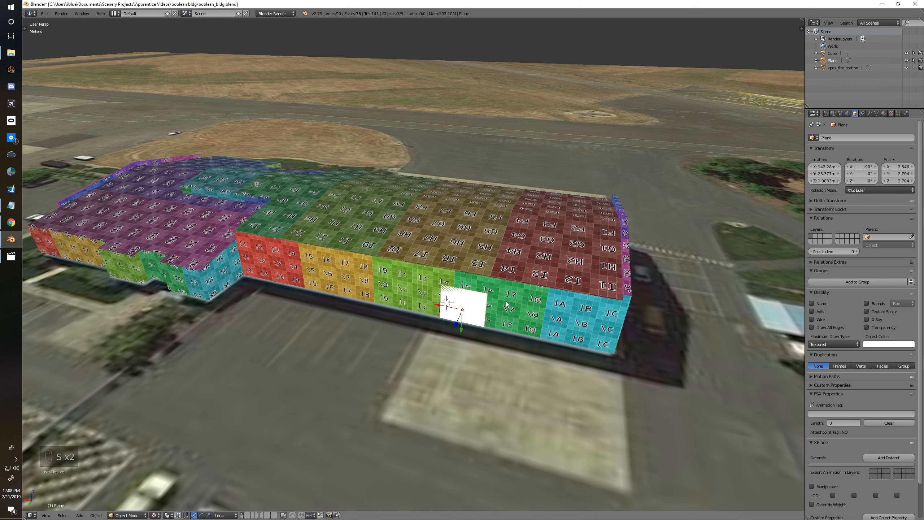
Step: Raise the plane's upper edge about 1 m along its local Y axis to make the garage bay taller
key(Tab)
click(469, 292)
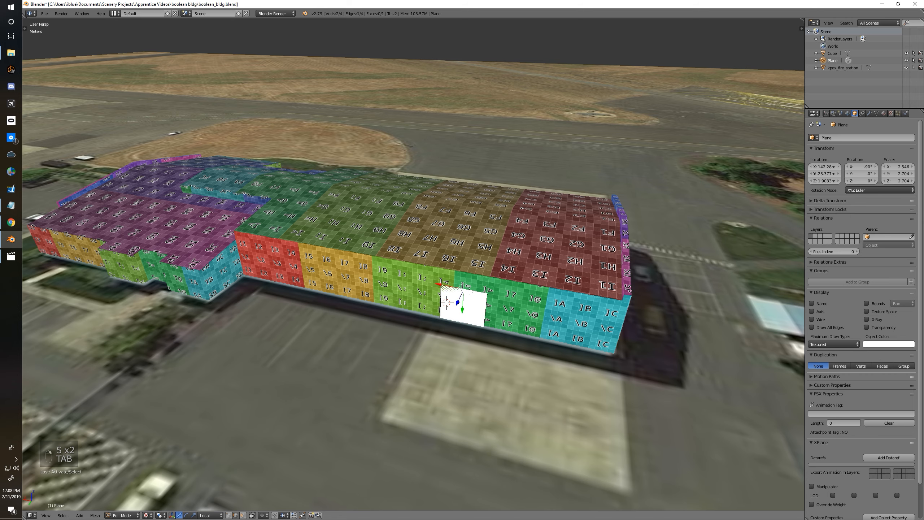
key(g)
key(y)
key(y)
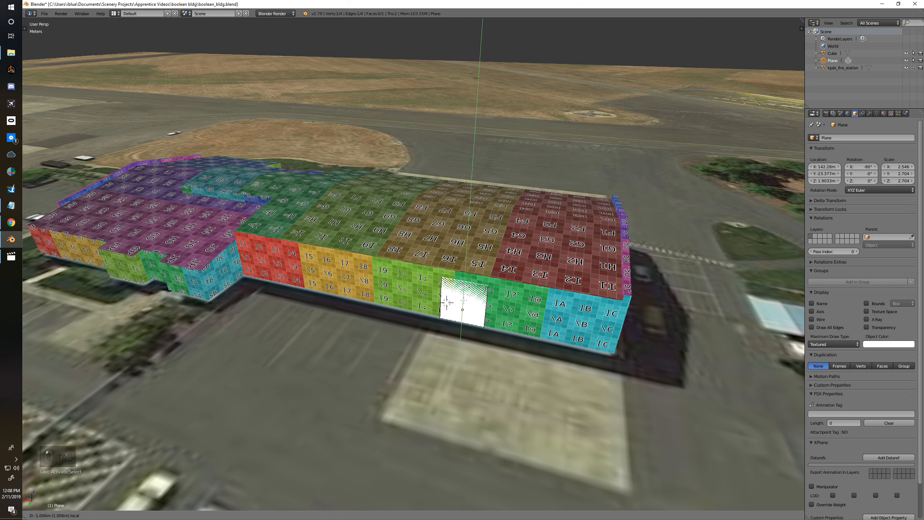
click(463, 300)
middle_drag(463, 300, 475, 267)
Step: Set the building object's maximum draw type to Solid
key(Tab)
right_click(469, 184)
key(Tab)
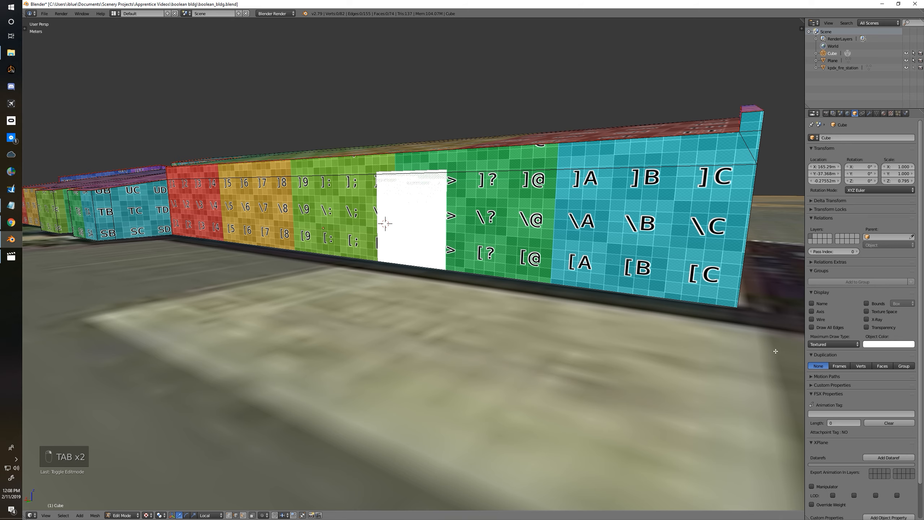
click(818, 343)
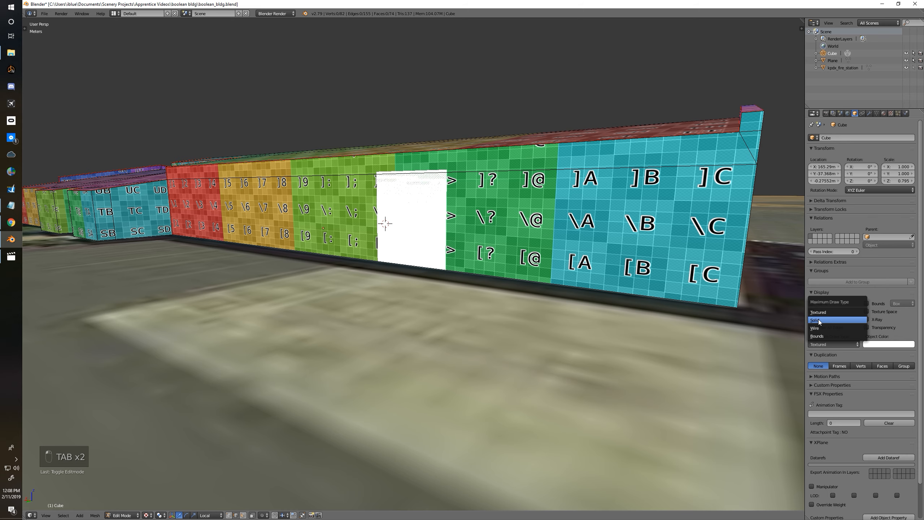
click(819, 319)
Step: Examine how the bay plane lines up with the building's wall edges in the back orthographic view
middle_drag(473, 244, 510, 242)
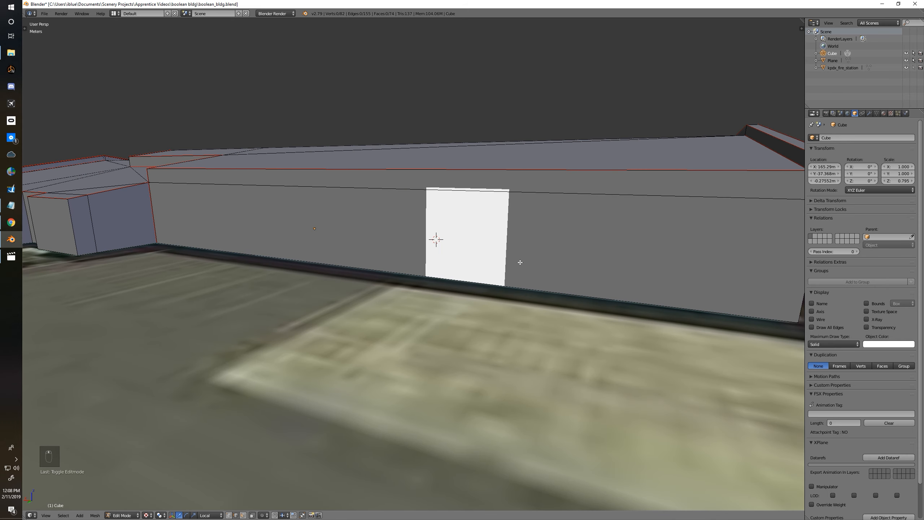
key(ctrl+KP_1)
key(KP_5)
scroll(521, 259, up, 5)
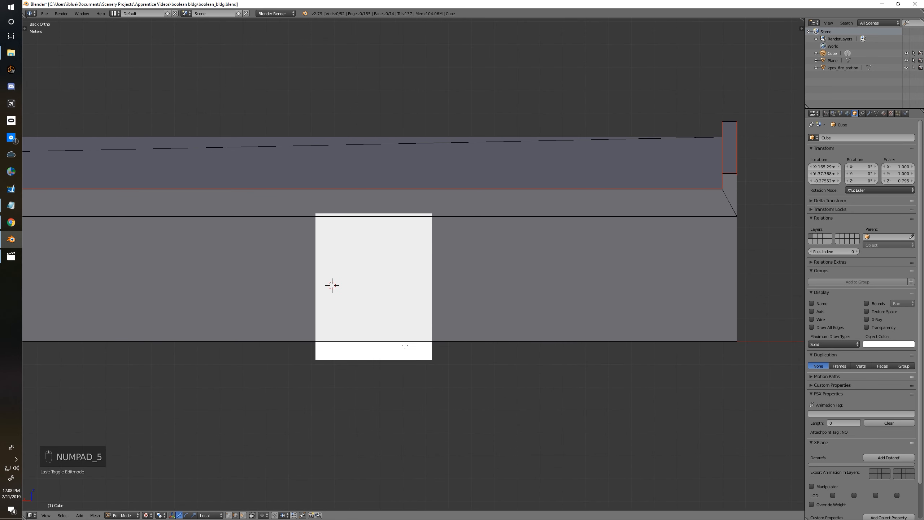
key(Tab)
right_click(388, 359)
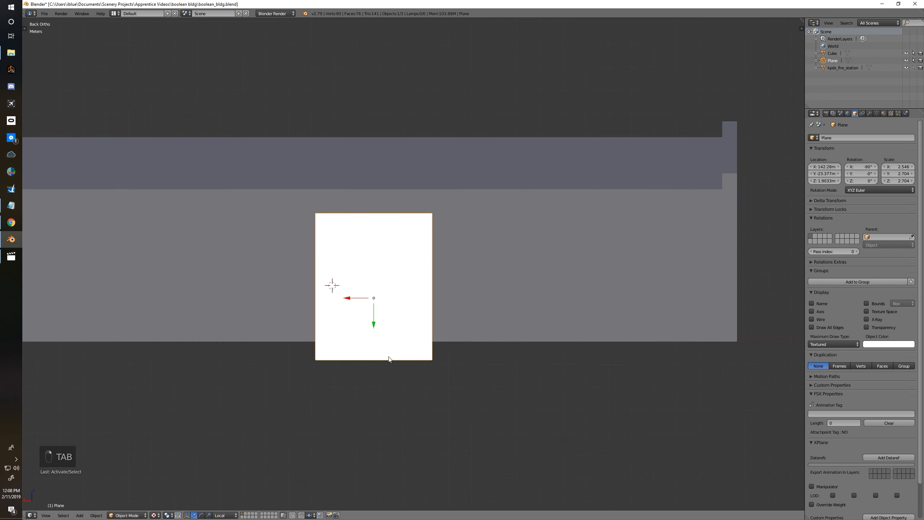
right_click(487, 265)
key(Tab)
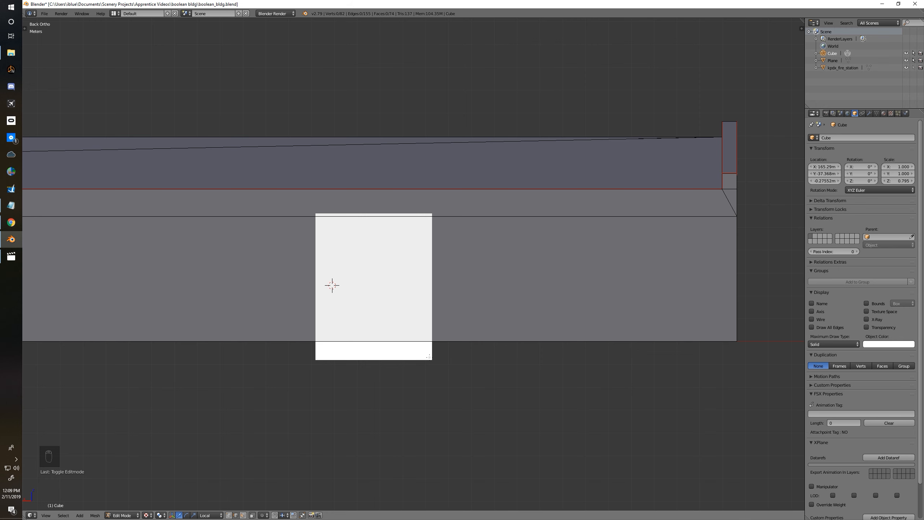
key(Tab)
right_click(384, 336)
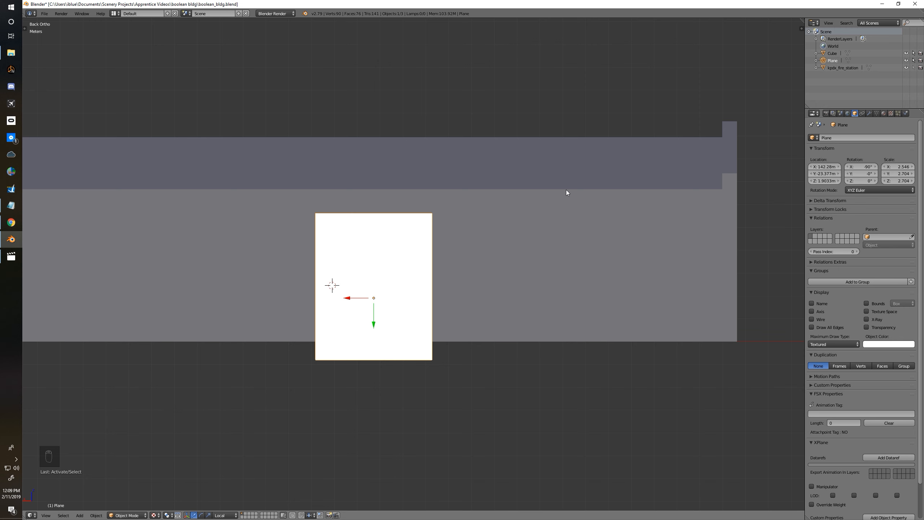
Step: Enable the Wire and Draw All Edges display options for the building object
right_click(533, 194)
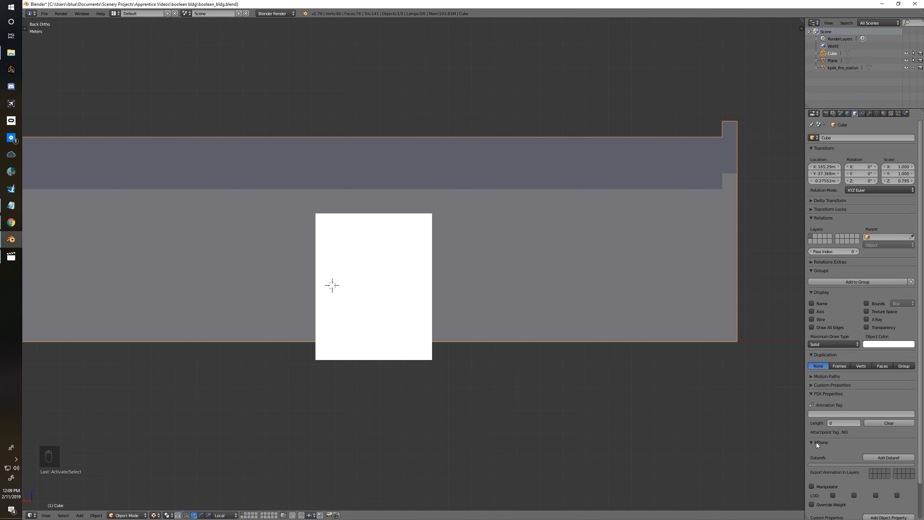
click(812, 318)
click(812, 319)
click(811, 319)
click(811, 327)
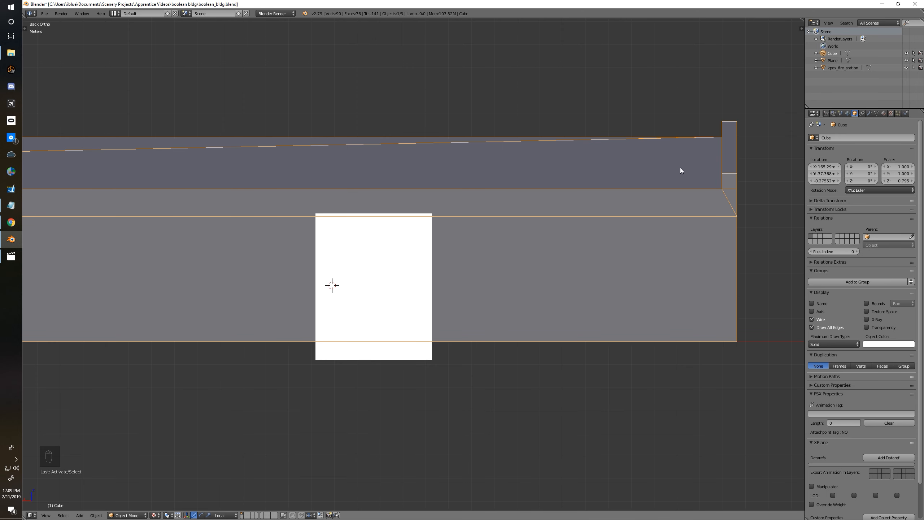
key(Tab)
key(Tab)
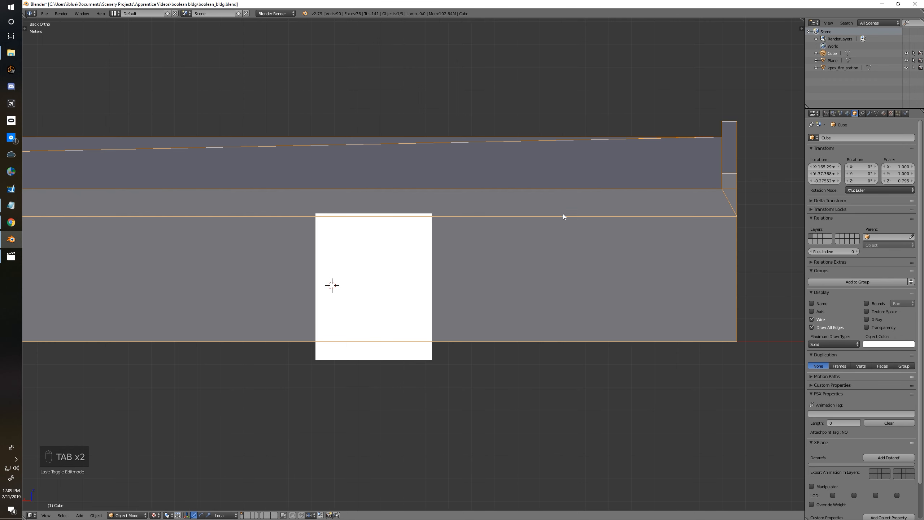
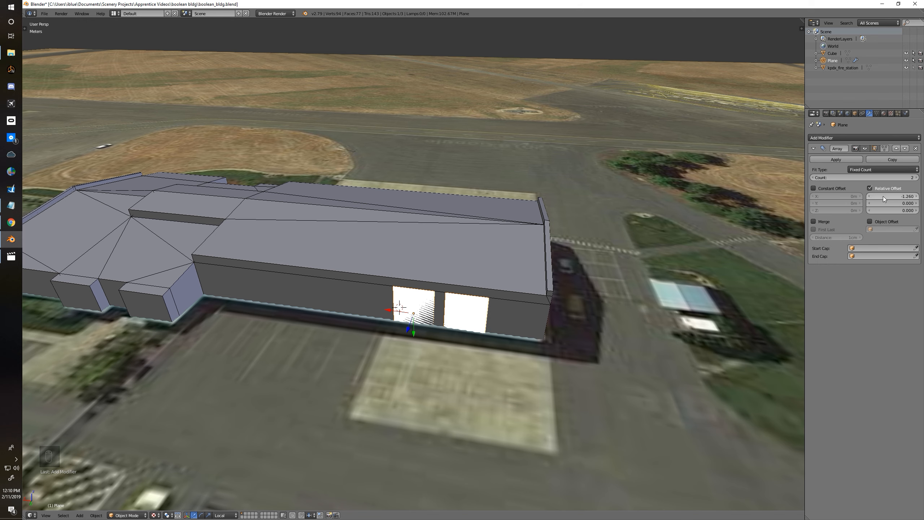
Step: Set the bay plane's Array modifier to a count of 3 with a relative X offset of -1.270
click(916, 177)
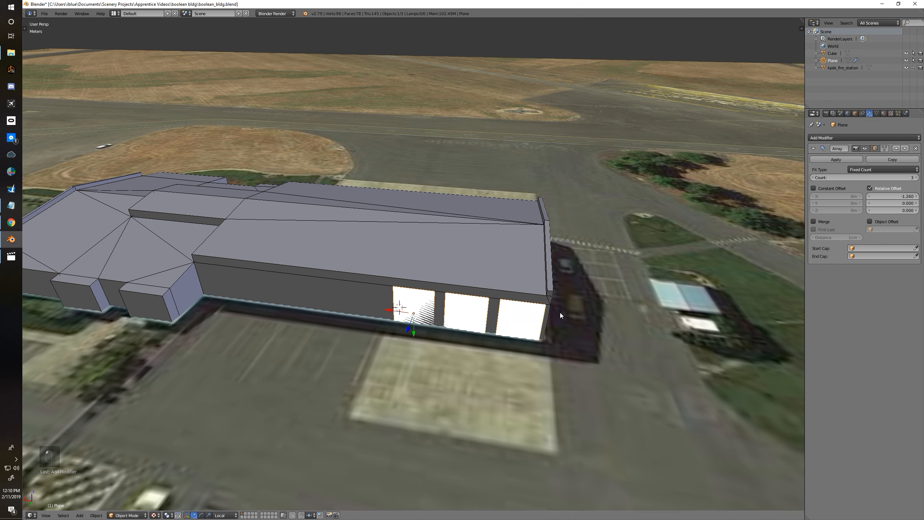
drag(896, 200, 899, 200)
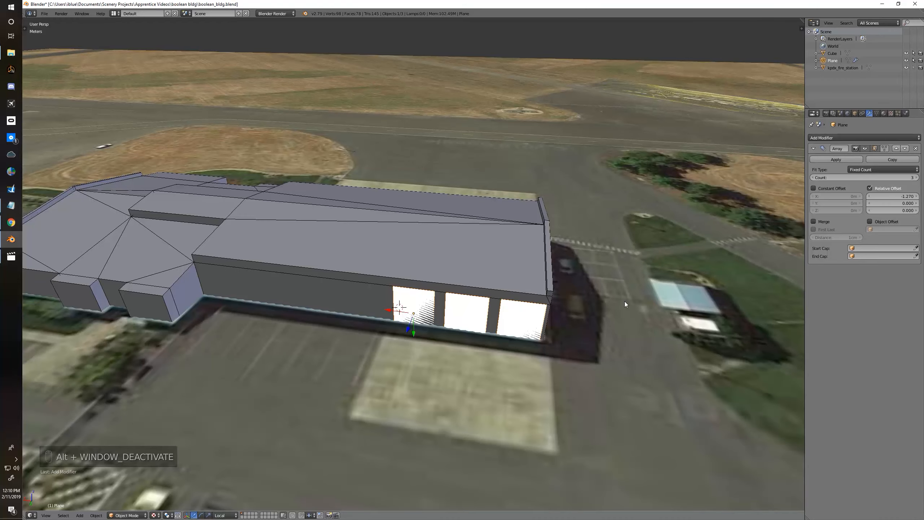
mouse_move(627, 297)
middle_down()
mouse_move(614, 291)
mouse_move(630, 305)
mouse_move(619, 303)
mouse_move(615, 284)
mouse_move(616, 290)
middle_up()
Step: Check the garage bay spacing in Google Maps, and in Blender set the Array's relative X offset to -1.230
key(alt+Tab)
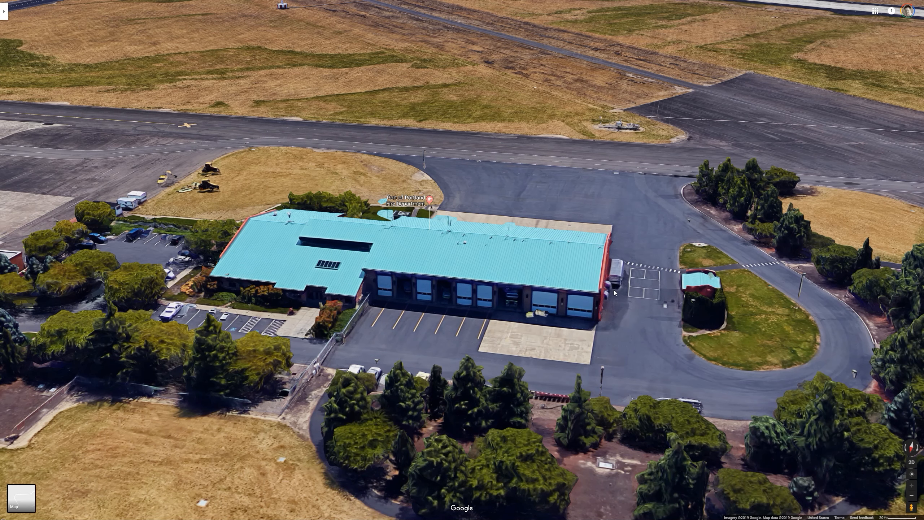
key(alt+Tab)
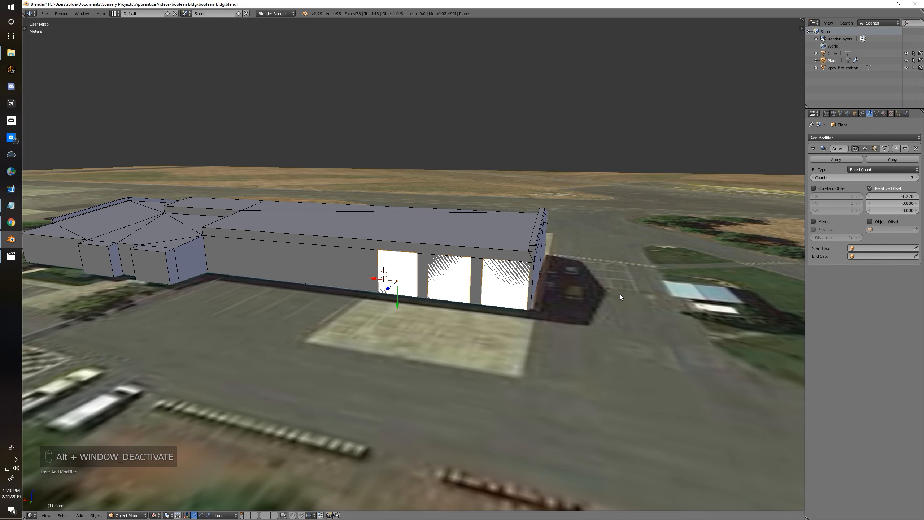
key(alt+Tab)
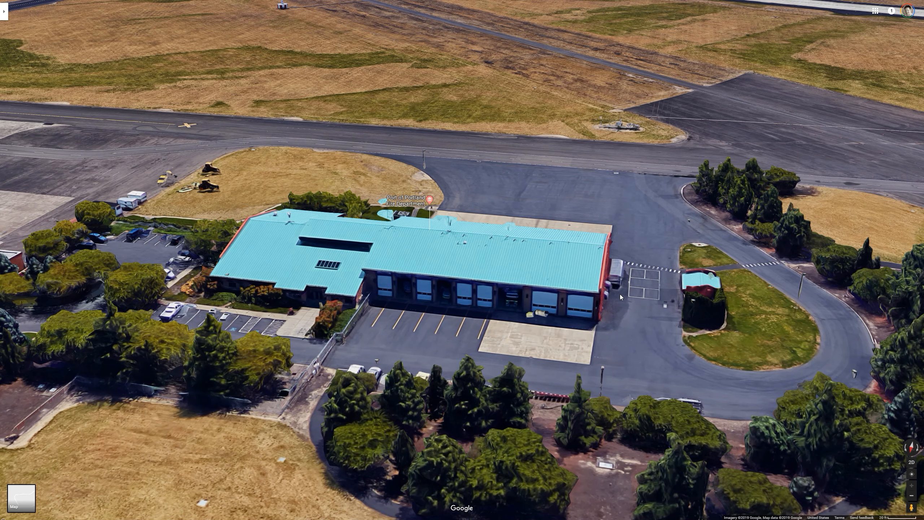
key(alt+Tab)
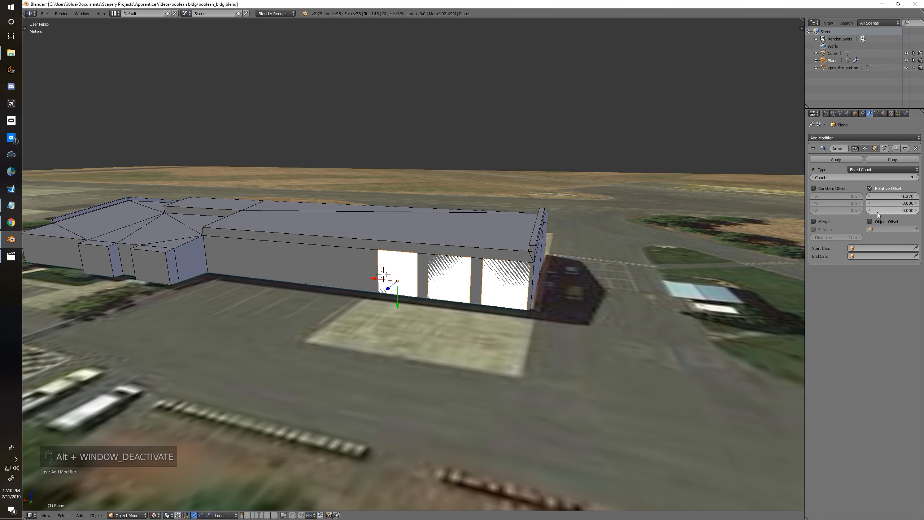
mouse_move(889, 197)
mouse_down()
mouse_move(879, 197)
mouse_move(893, 196)
mouse_up()
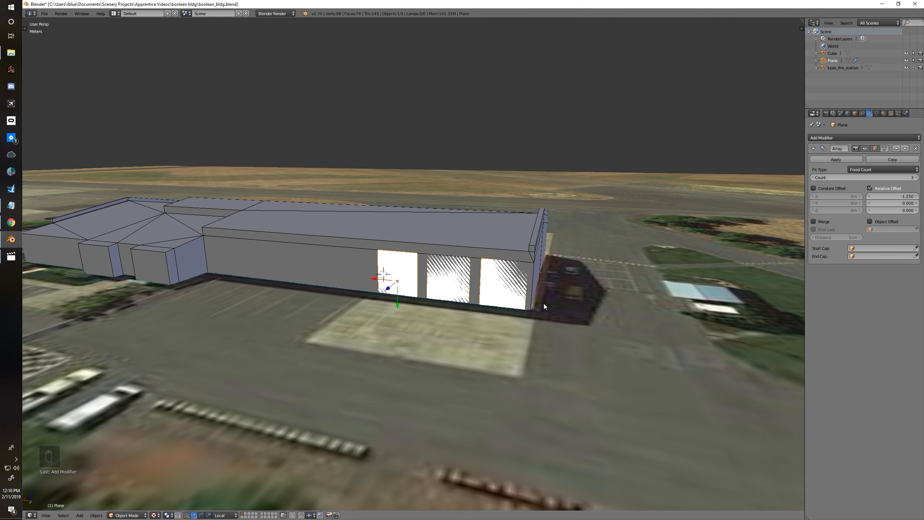
middle_drag(543, 303, 548, 337)
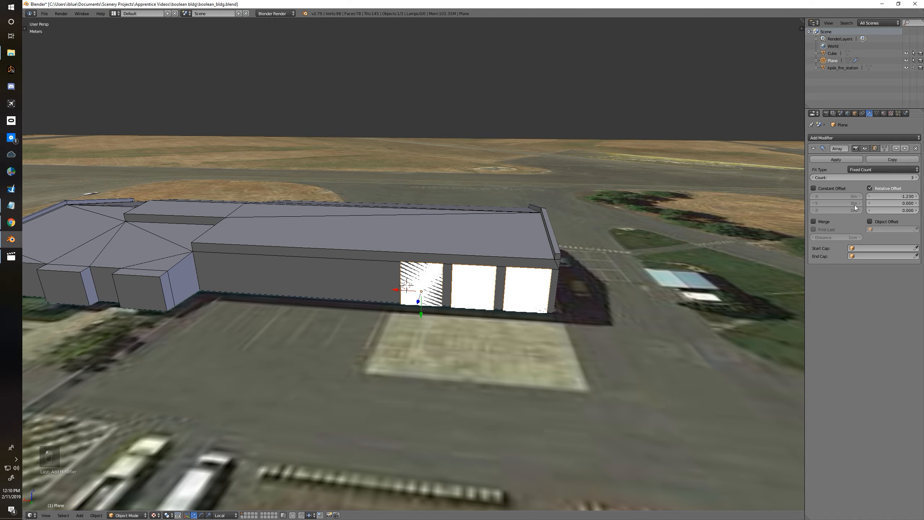
key(alt+Tab)
key(alt+Tab)
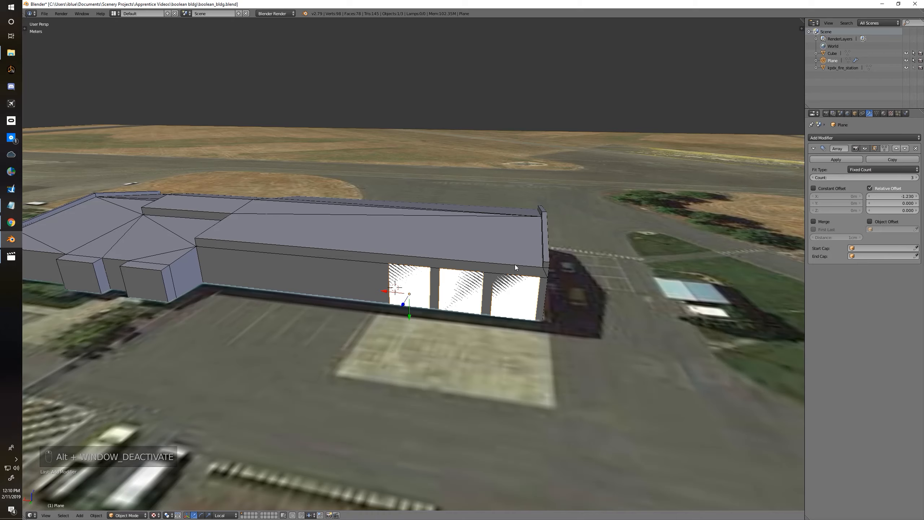
Step: Narrow the bay plane by moving one side edge inward along the wall, and set the Array's relative X offset to -1.320
right_click(290, 365)
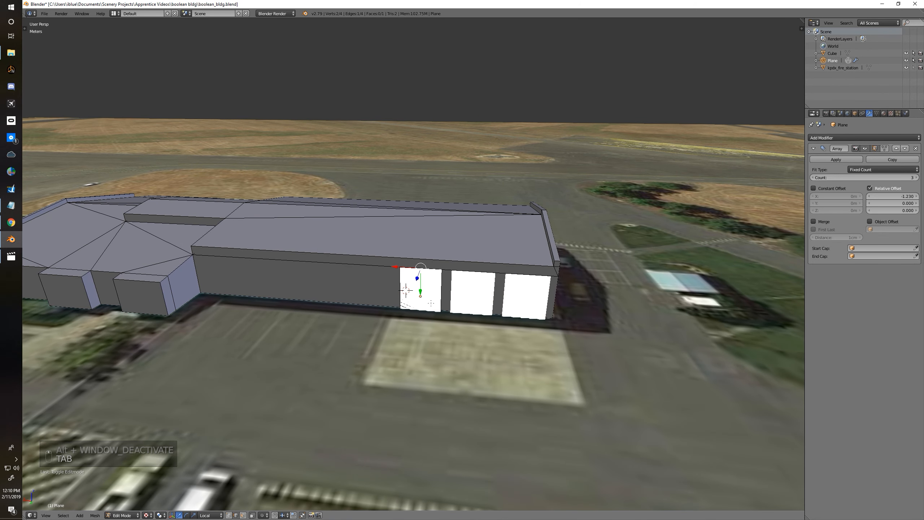
key(Tab)
drag(432, 292, 429, 293)
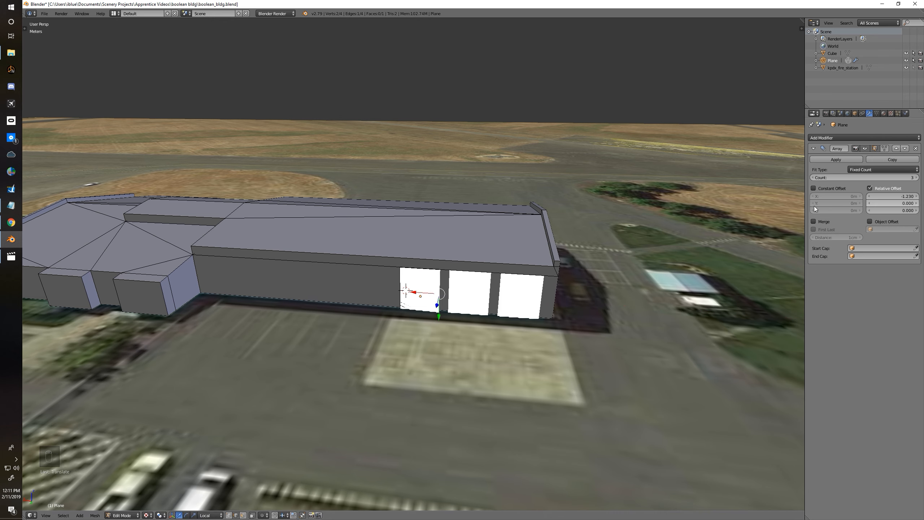
key(Tab)
drag(893, 196, 859, 197)
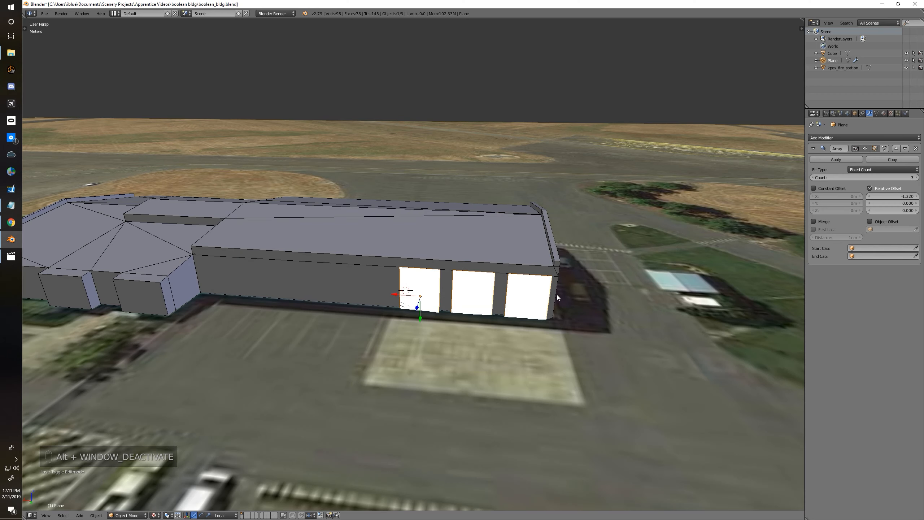
mouse_move(556, 295)
middle_down()
mouse_move(543, 297)
mouse_move(553, 298)
middle_up()
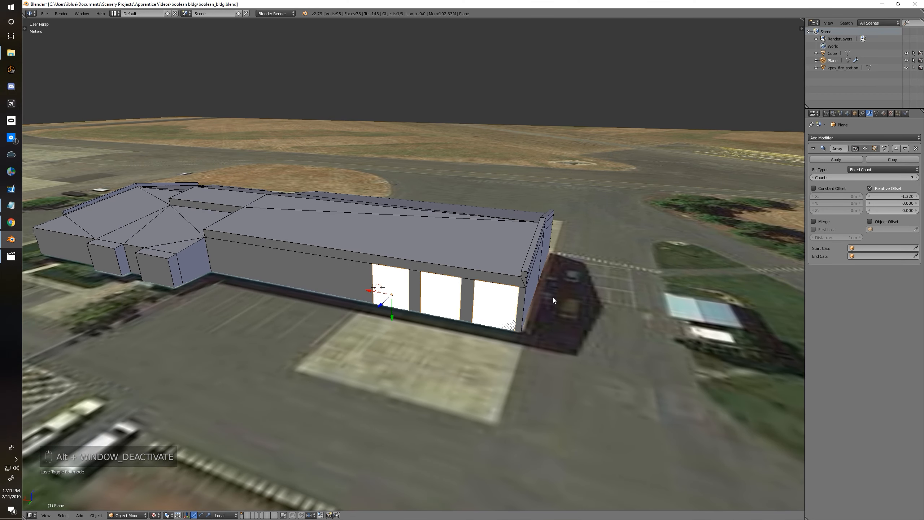
Step: Check the bays in Google Maps, and in Blender duplicate the arrayed bay planes across to the apron outside the opposite long wall
key(alt+Tab)
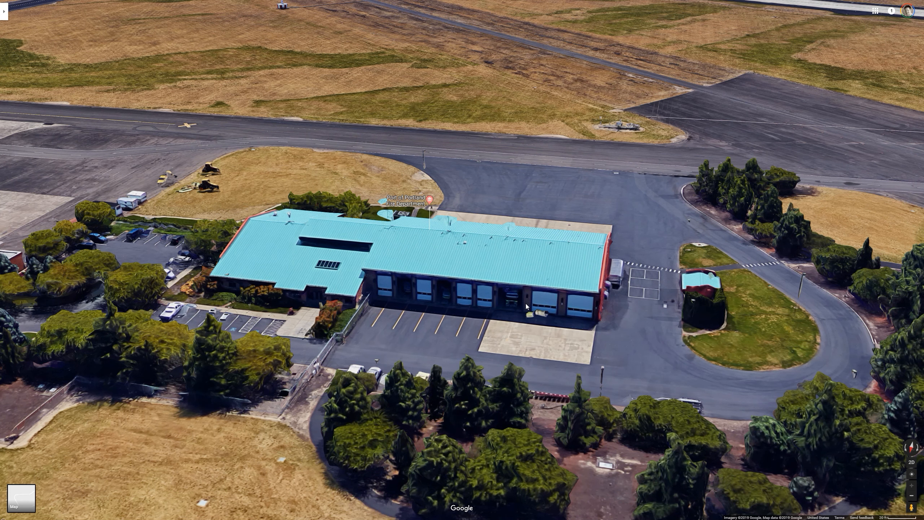
scroll(534, 305, down, 2)
key(alt+Tab)
middle_drag(535, 305, 514, 320)
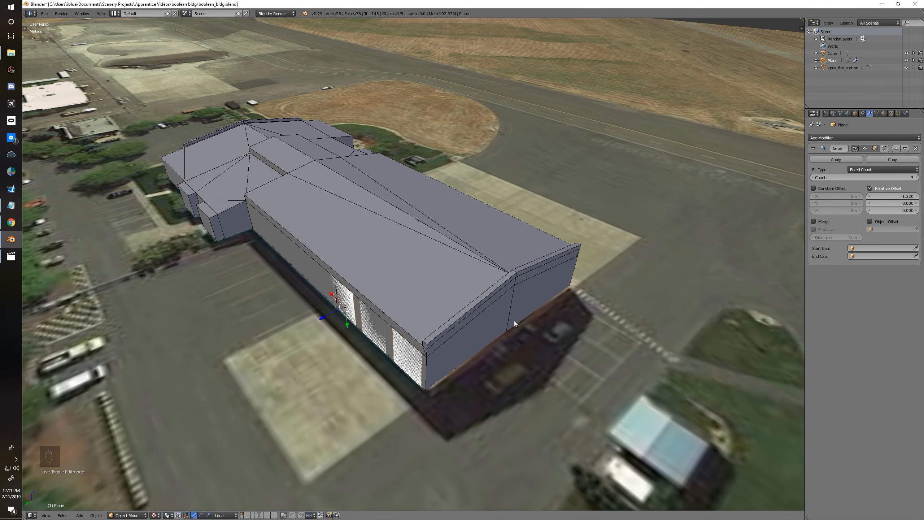
key(shift+d)
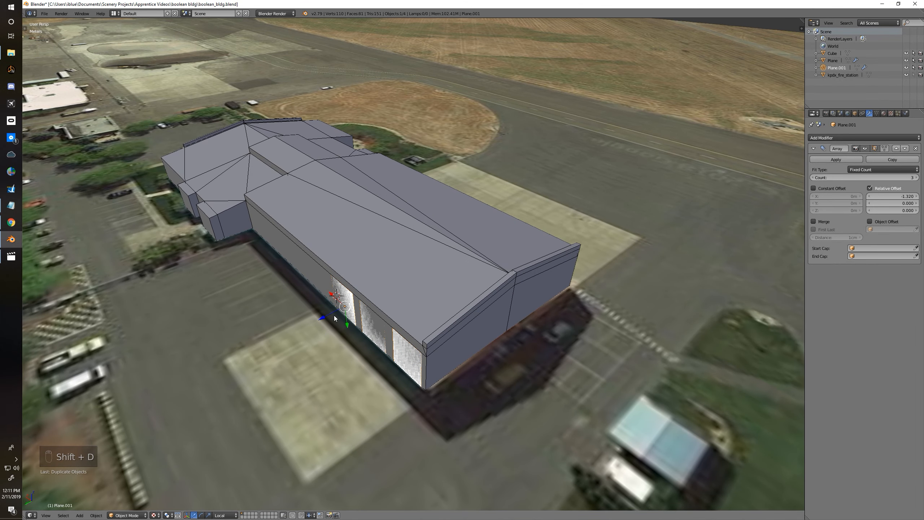
click(508, 232)
Step: Rotate the duplicated bay row 180° about the global Z axis and fit it against the apron-side wall beside the end corner
mouse_move(508, 233)
middle_down()
mouse_move(425, 268)
mouse_move(439, 259)
mouse_move(459, 267)
middle_up()
text(r)
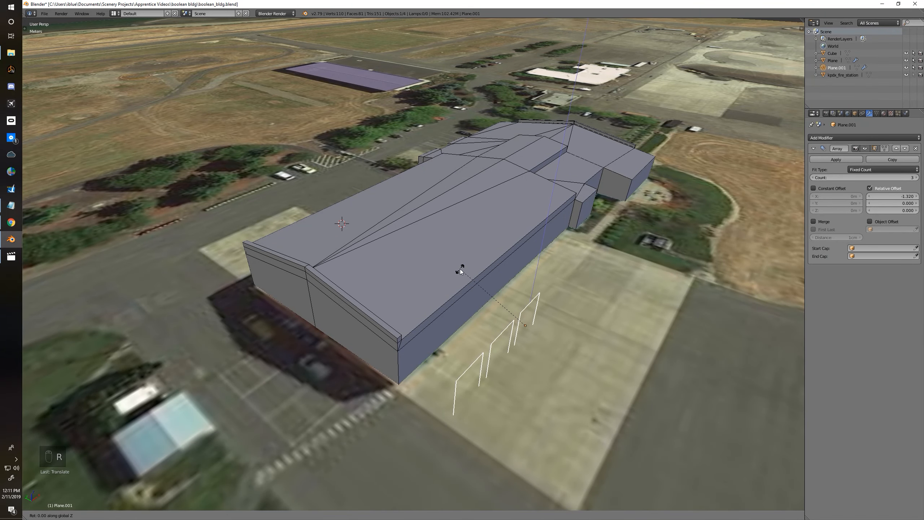
text(180)
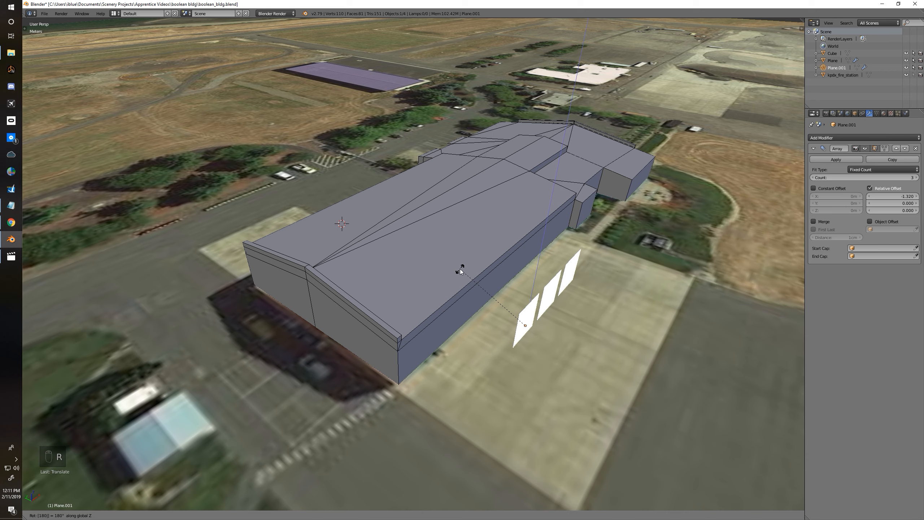
click(460, 269)
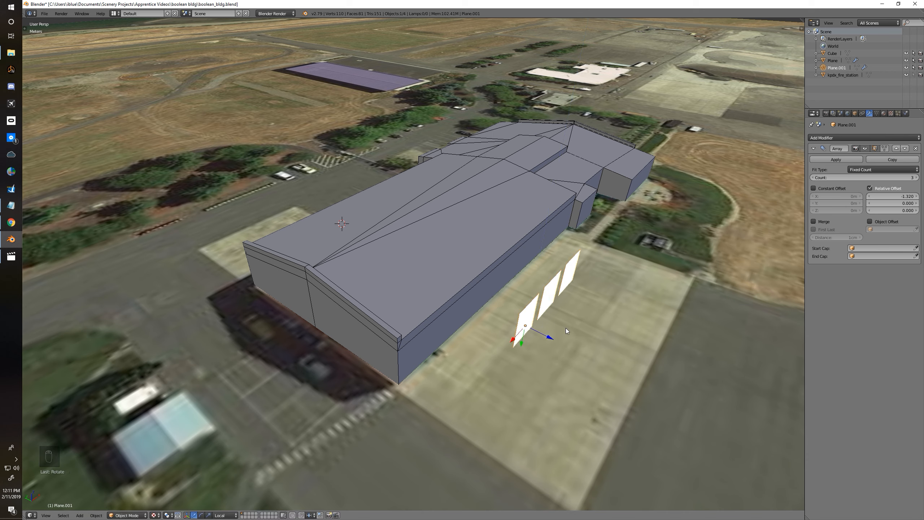
drag(549, 338, 498, 329)
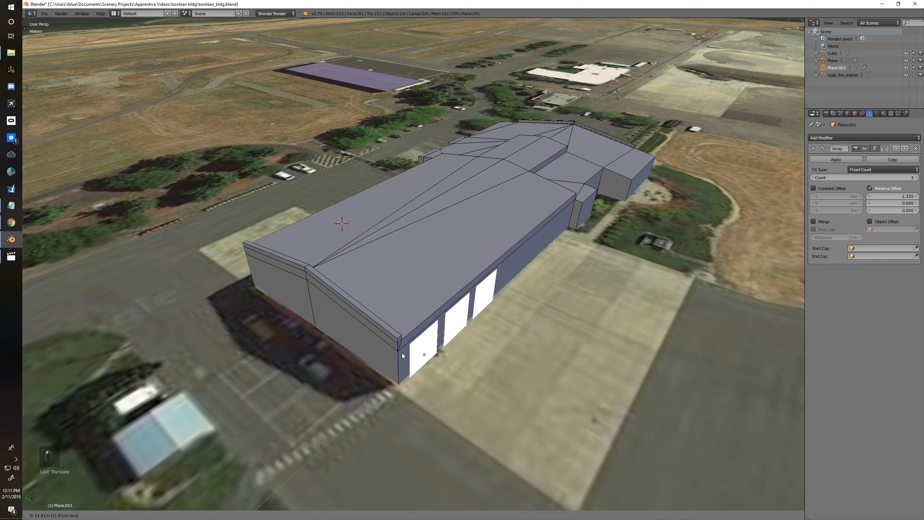
Step: View the apron side in Google Maps, and in Blender shift the copied row one bay inward and set its Array count to 6
middle_drag(430, 336, 429, 391)
scroll(430, 389, down, 5)
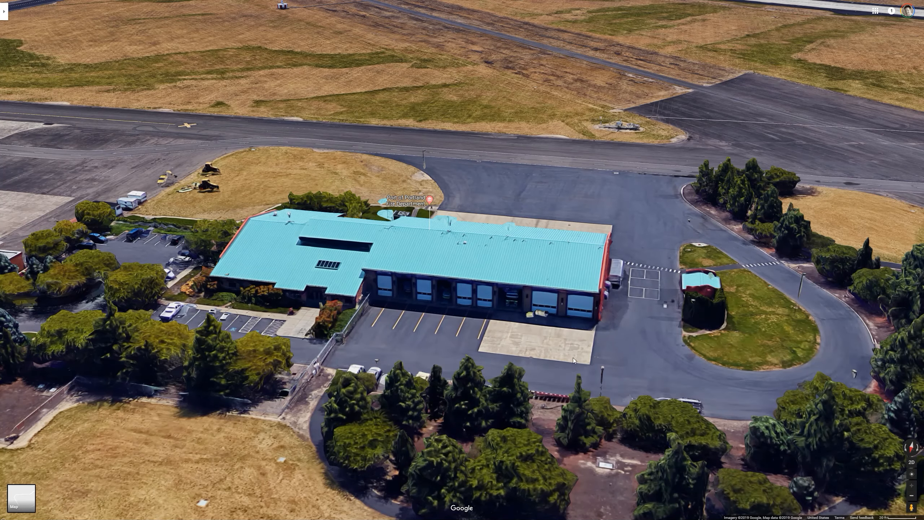
ctrl+drag(573, 360, 343, 231)
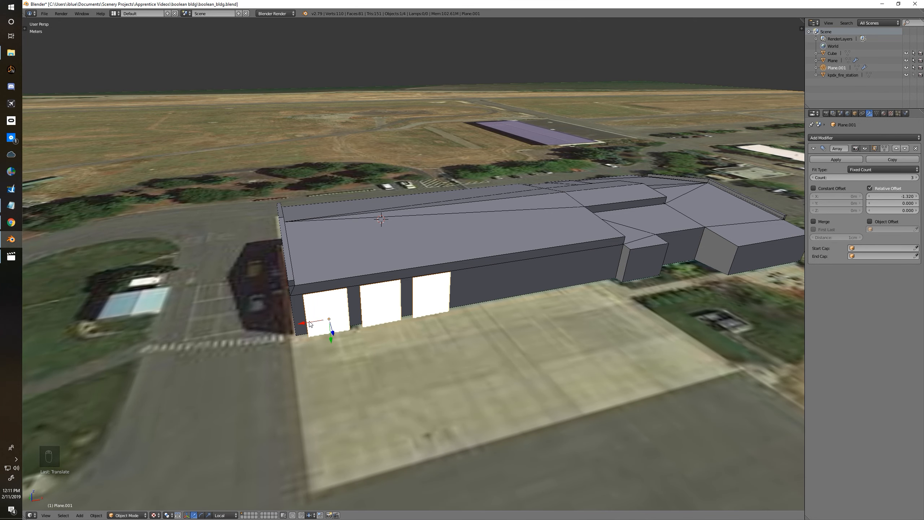
drag(310, 324, 363, 314)
click(915, 178)
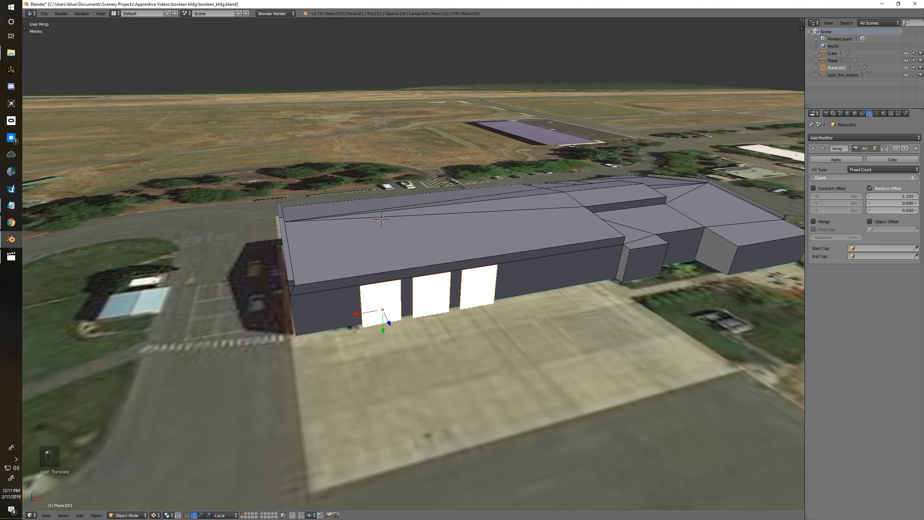
click(914, 178)
click(914, 178)
middle_drag(418, 313, 484, 330)
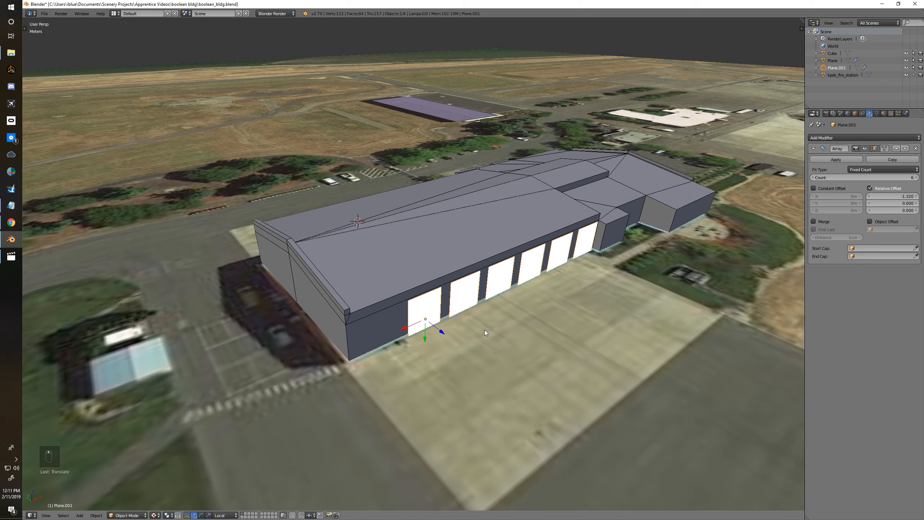
Step: Compare the bay spacing with Google Maps and set the six-bay Array's relative X offset to -1.260
key(alt+Tab)
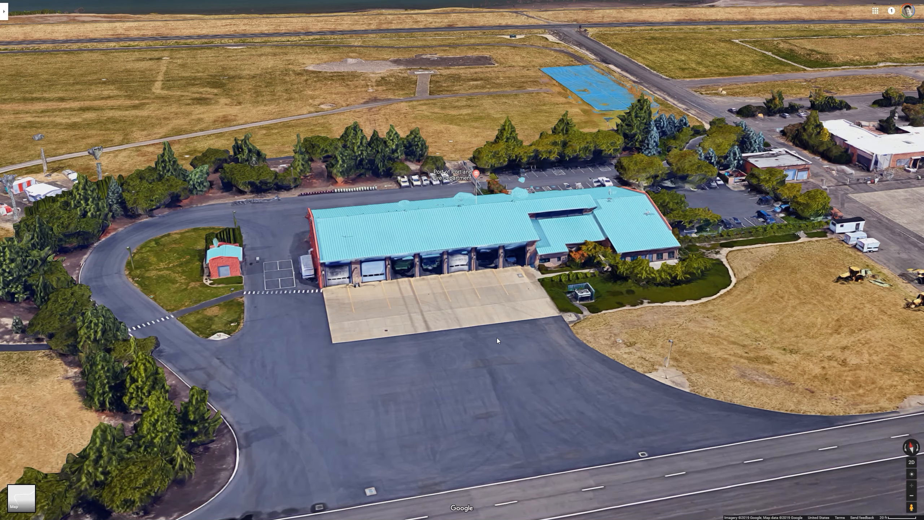
key(alt+Tab)
middle_drag(580, 311, 575, 306)
drag(906, 197, 912, 196)
middle_drag(502, 299, 510, 295)
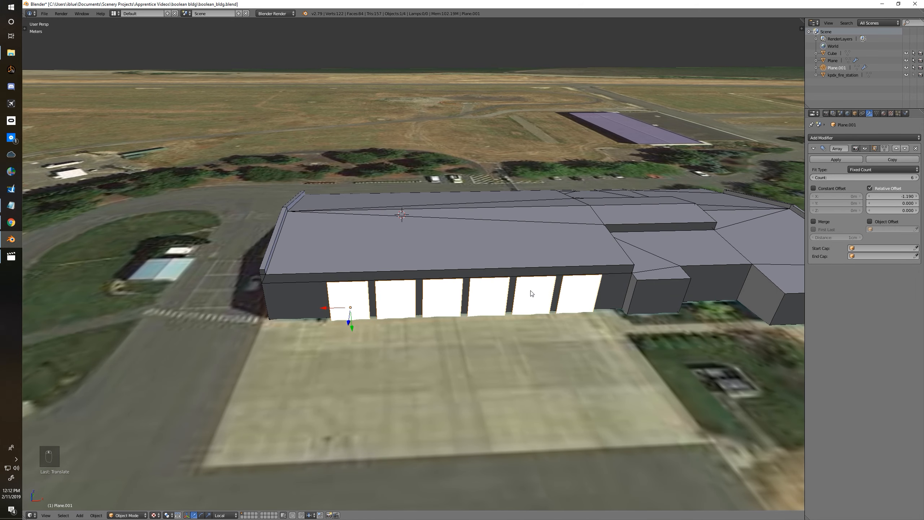
click(916, 196)
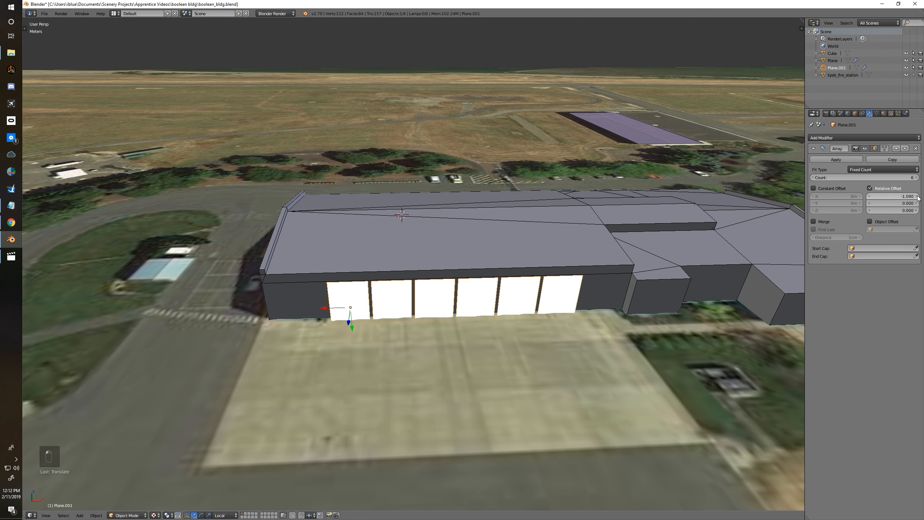
click(869, 196)
click(871, 196)
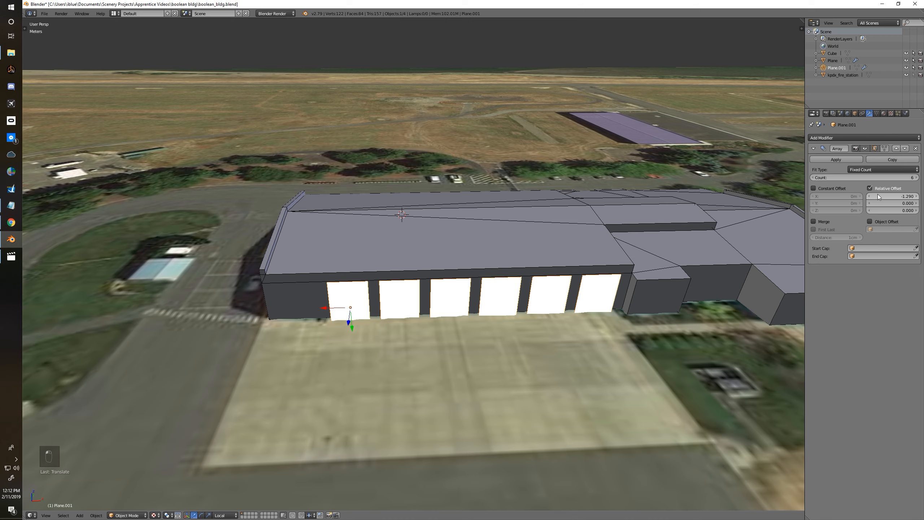
drag(894, 199, 902, 199)
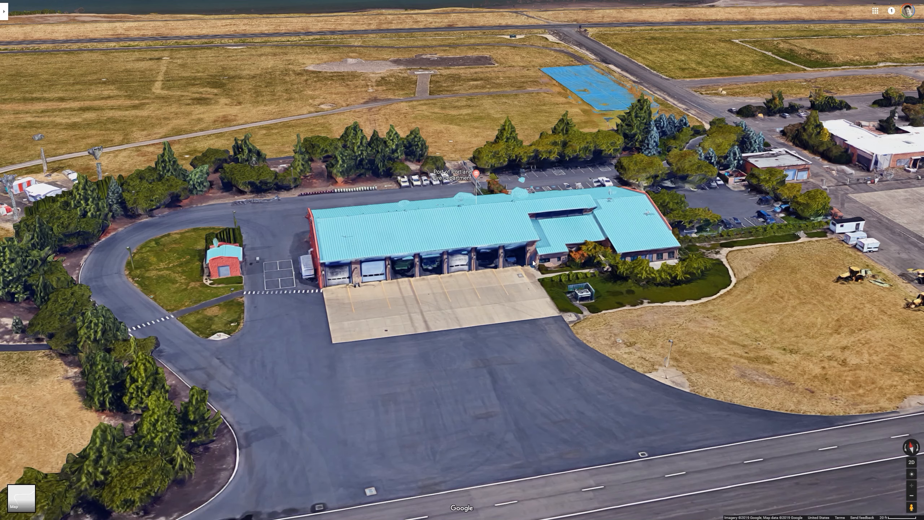
key(alt+Tab)
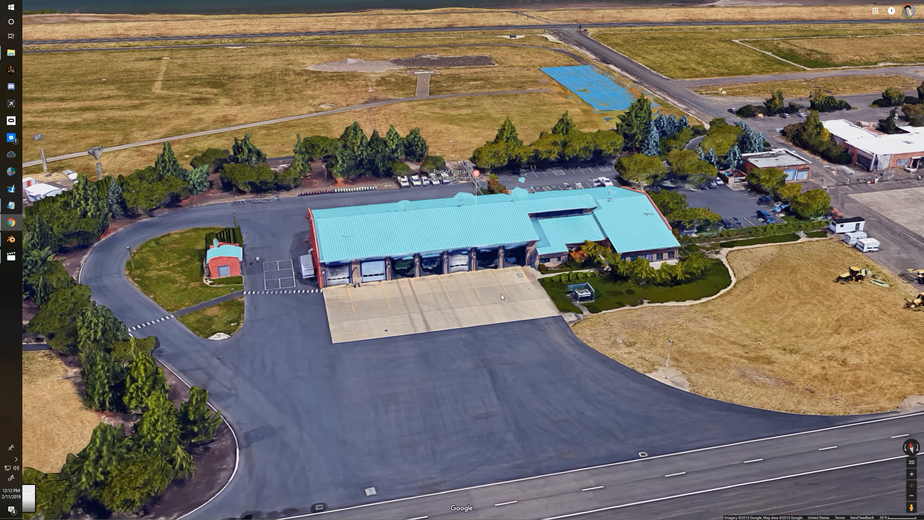
middle_drag(659, 278, 503, 301)
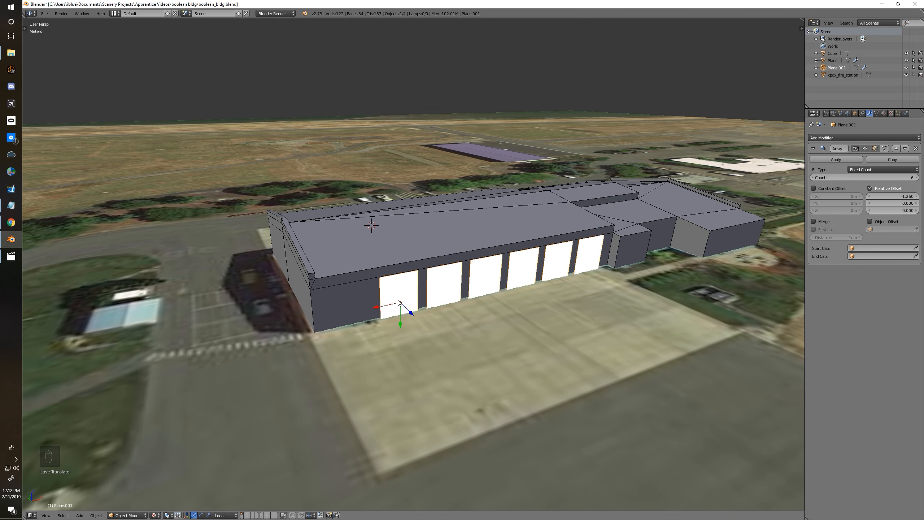
middle_drag(399, 302, 436, 308)
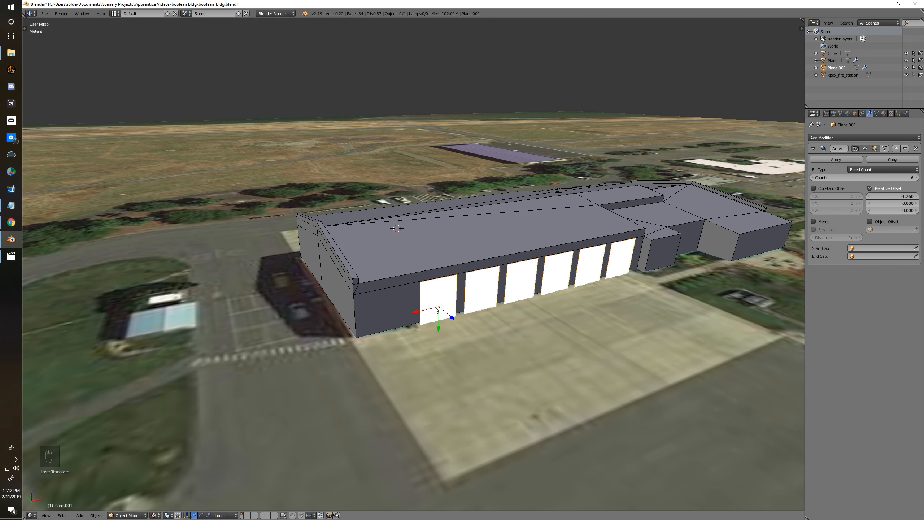
Step: Duplicate the six-bay row toward the end corner, remove the copy's Array modifier, and position this single bay to match Google Maps
key(shift+d)
click(377, 322)
click(916, 148)
middle_drag(422, 272, 386, 275)
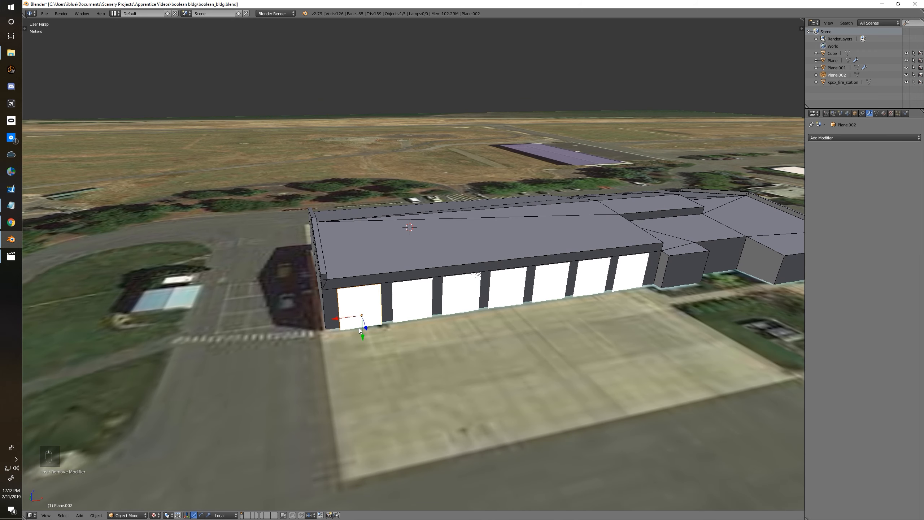
key(g)
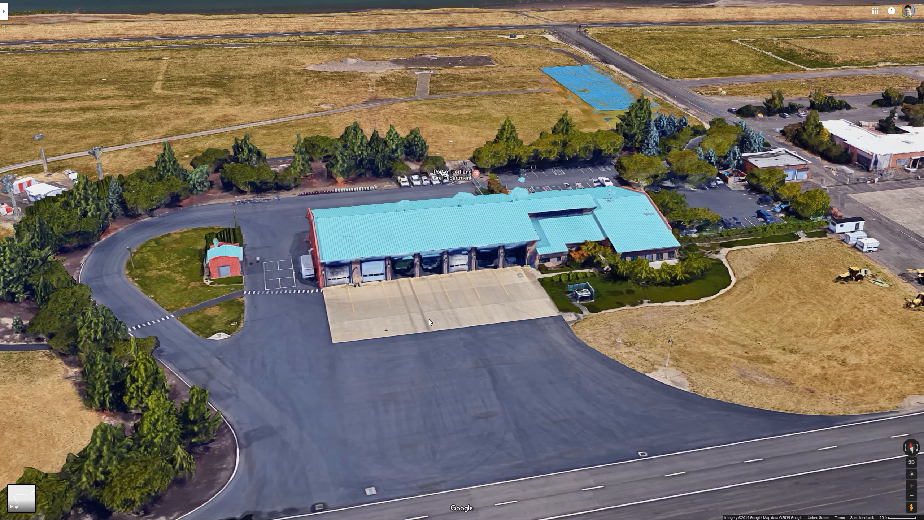
key(alt+Tab)
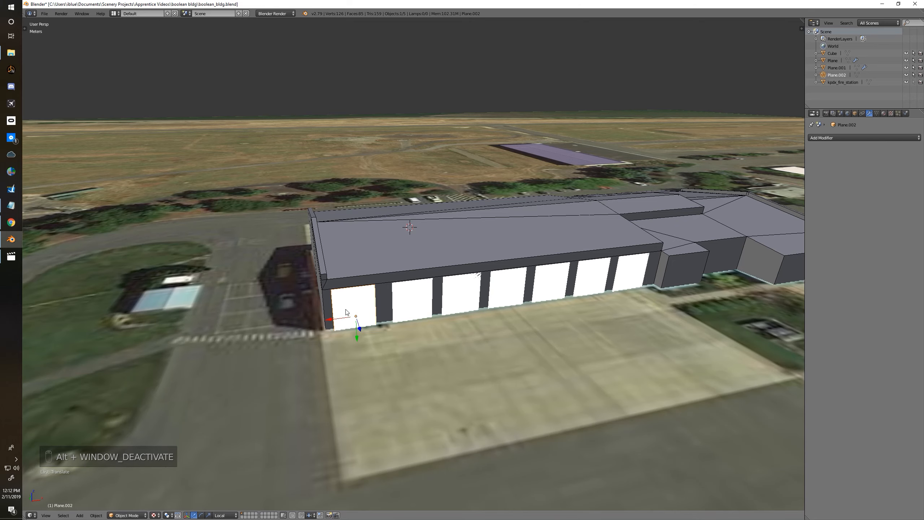
key(alt+Tab)
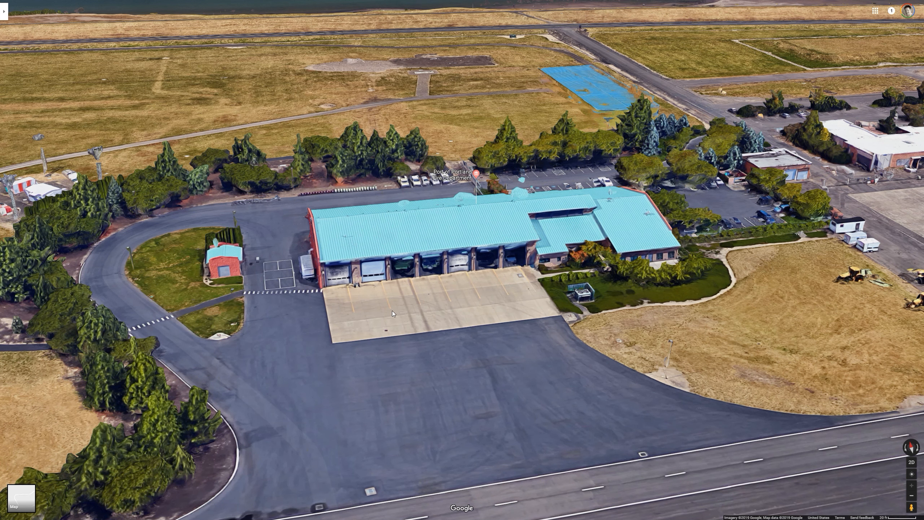
key(alt+Tab)
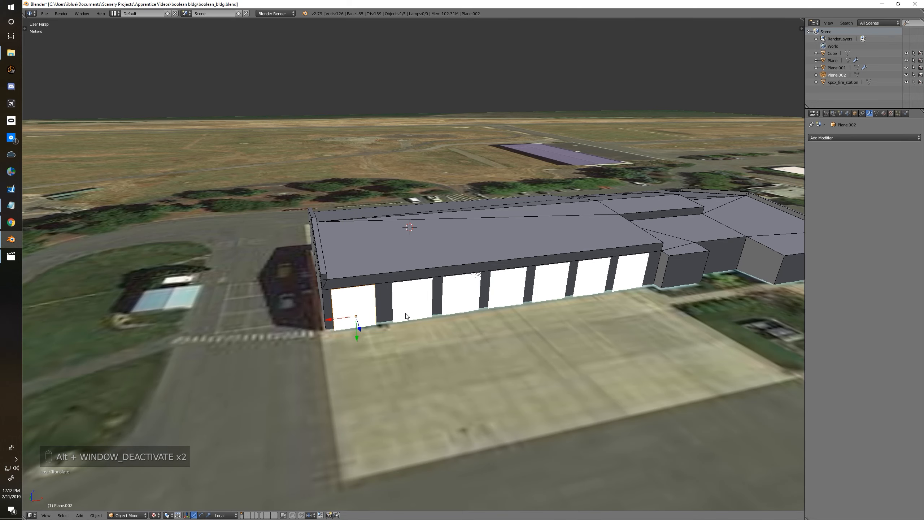
mouse_move(444, 287)
middle_down()
mouse_move(386, 288)
mouse_move(442, 285)
middle_up()
Step: Apply the six-bay row's Array modifier and join the row with the single corner bay into one object
right_click(442, 286)
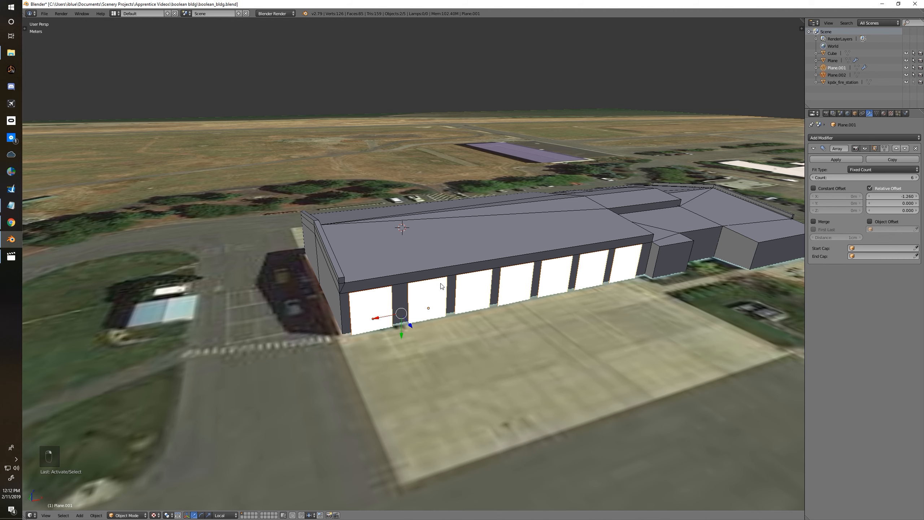
right_click(422, 296)
right_click(442, 298)
click(836, 160)
shift+right_click(383, 304)
shift+right_click(421, 298)
key(ctrl+j)
key(a)
Step: Duplicate the three-bay array on the parking-side wall about 25 m along to its far end, and set the copy's count to 6
middle_drag(421, 298, 467, 303)
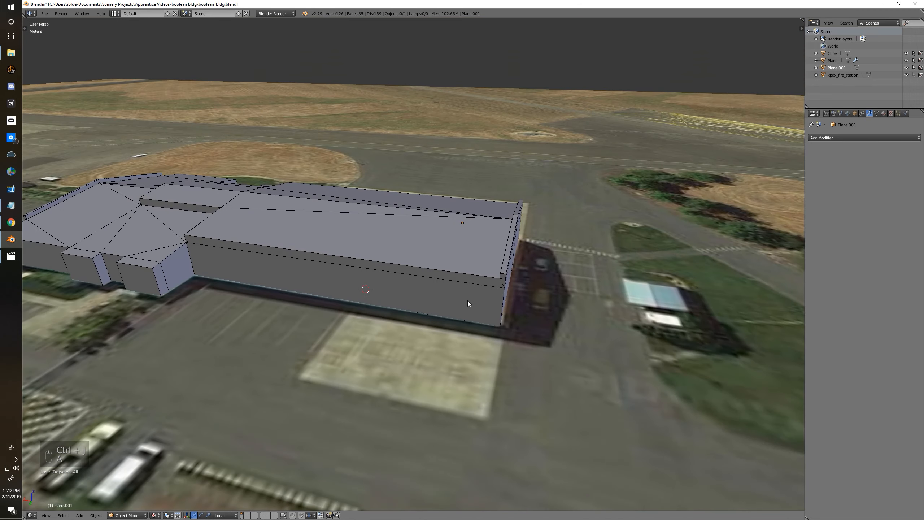
middle_drag(389, 290, 384, 300)
right_click(384, 301)
scroll(384, 301, up, 2)
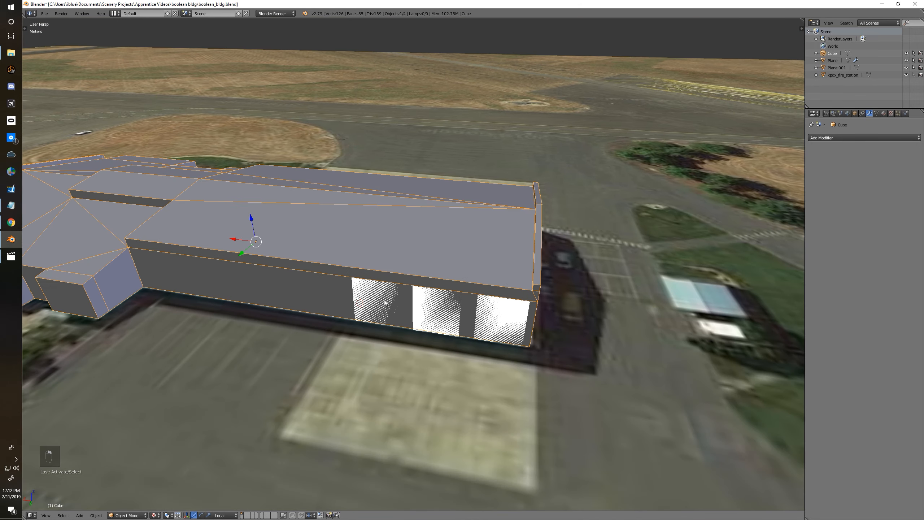
right_click(381, 302)
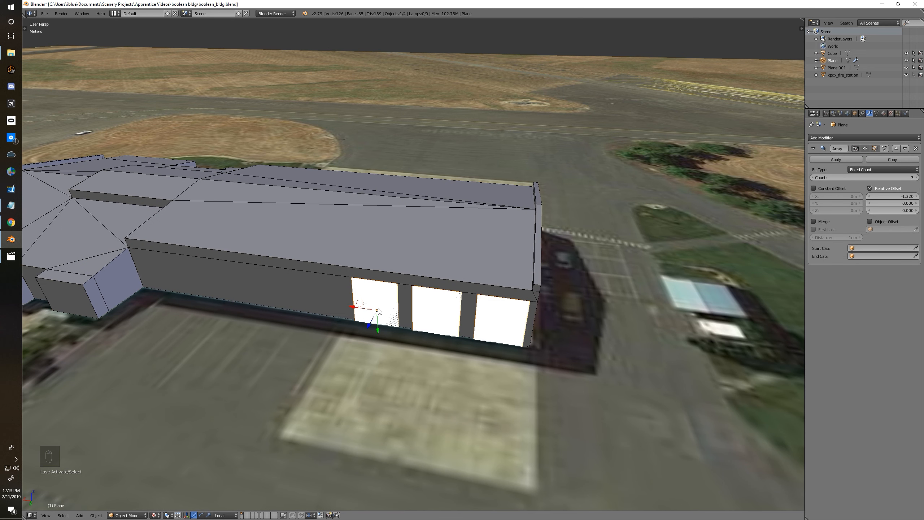
key(shift+d)
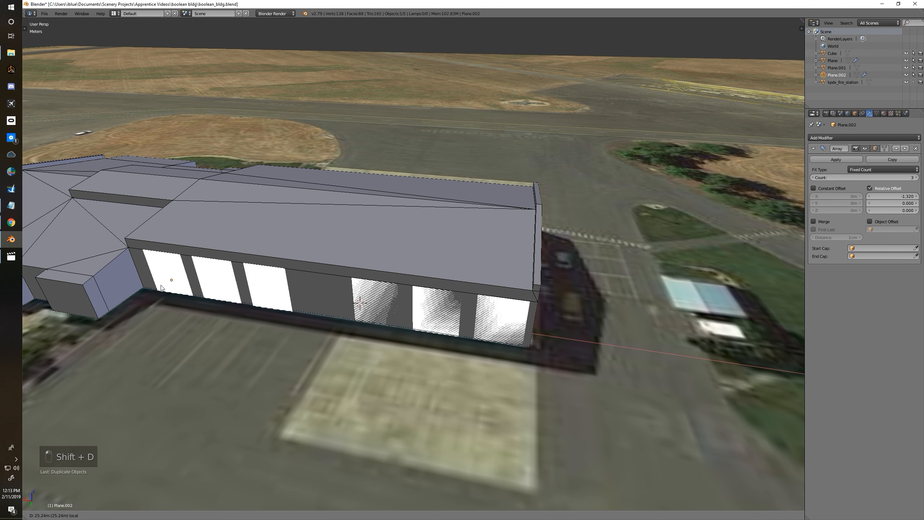
click(163, 281)
click(915, 178)
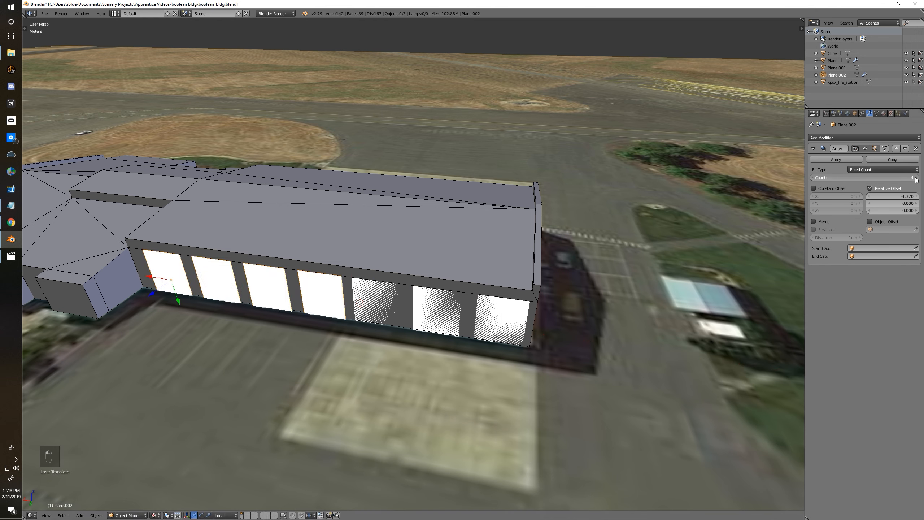
click(915, 177)
click(916, 178)
middle_drag(241, 248, 342, 260)
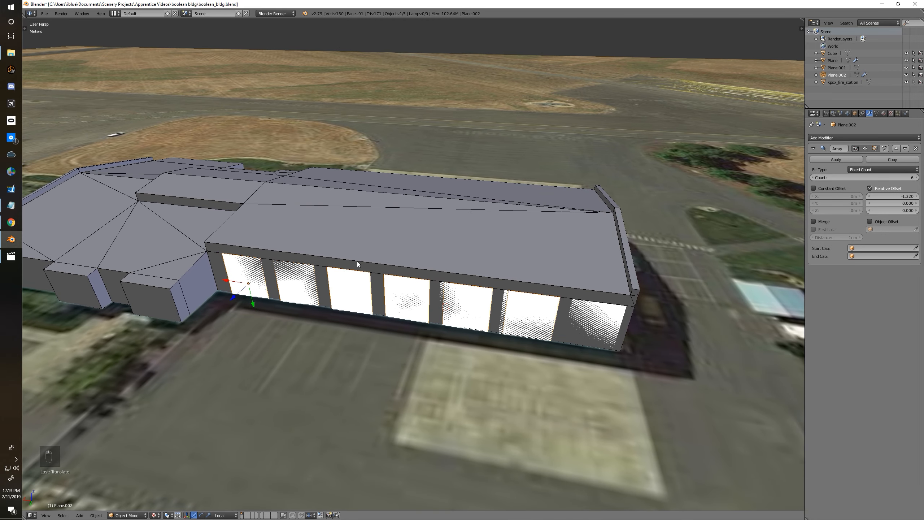
Step: Narrow the new six-bay row by scaling it along the global X axis, and check the matching wall in Google Maps
key(s)
key(x)
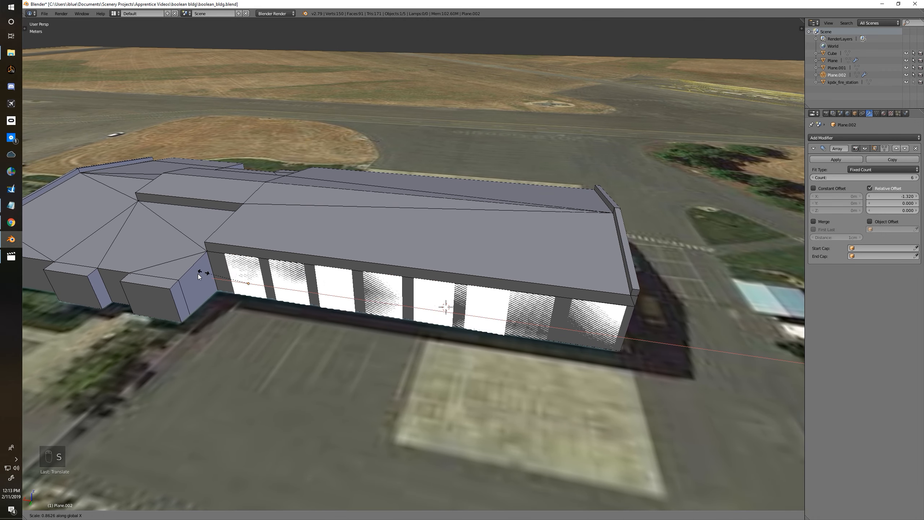
click(243, 301)
key(s)
key(x)
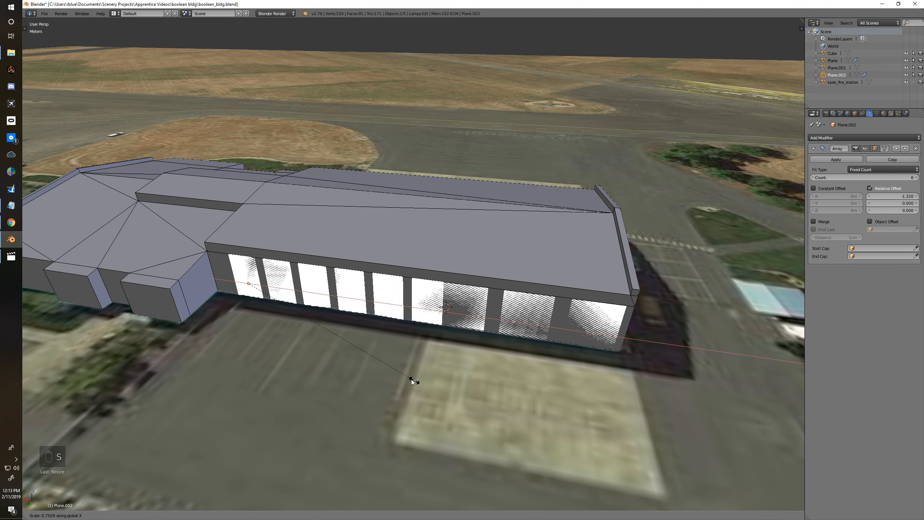
click(315, 311)
middle_drag(315, 311, 339, 321)
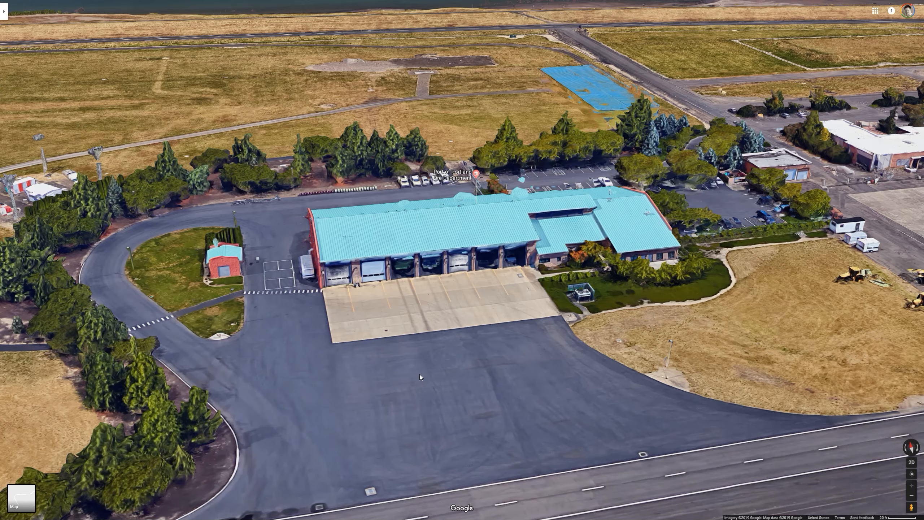
ctrl+drag(381, 368, 707, 344)
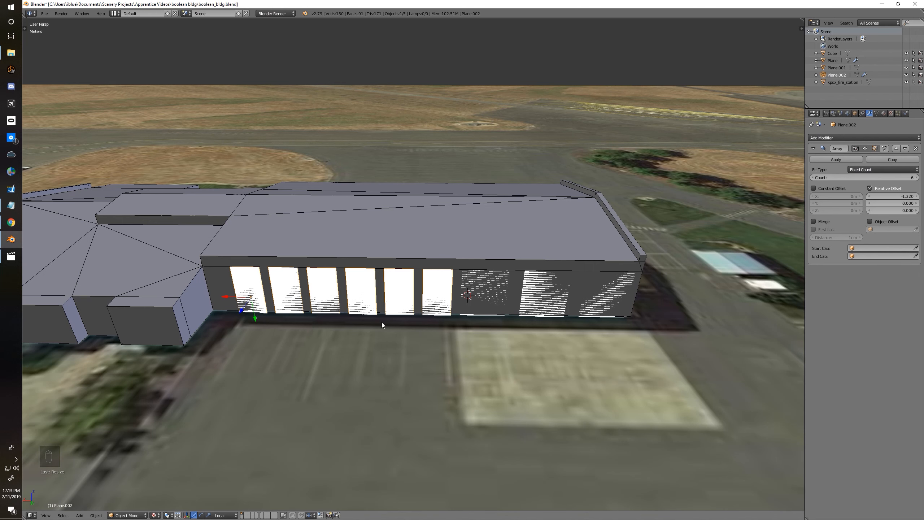
Step: Shift the six-bay row slightly along the wall, rescale it along the global X axis, and compare the spacing with Google Maps
click(232, 293)
drag(227, 296, 224, 296)
key(s)
key(x)
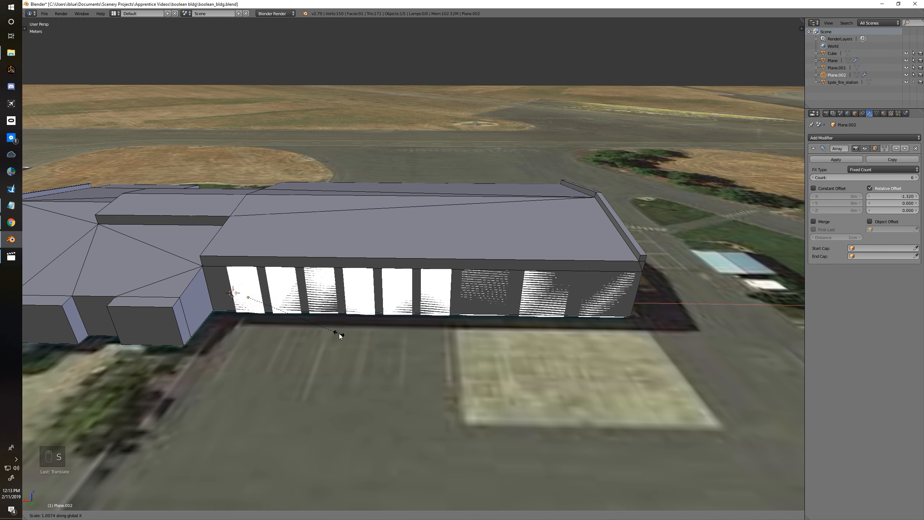
click(365, 330)
middle_drag(365, 330, 493, 298)
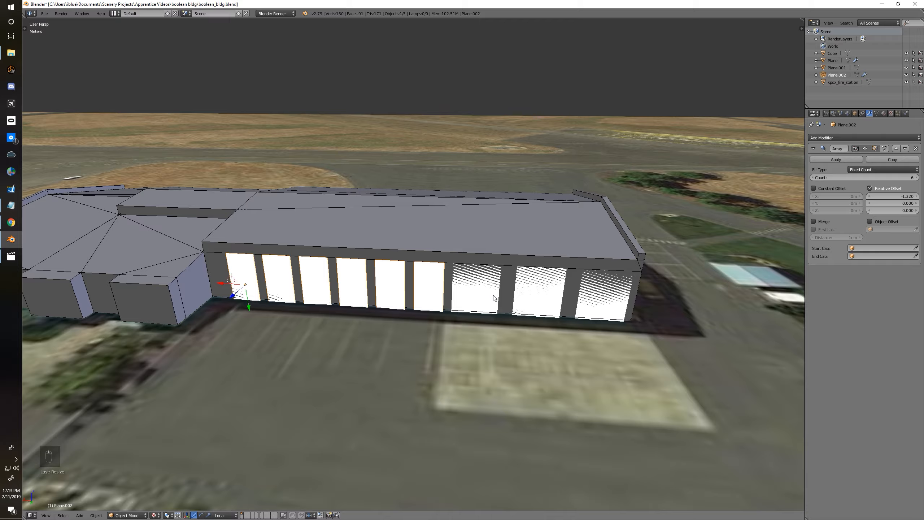
key(alt+Tab)
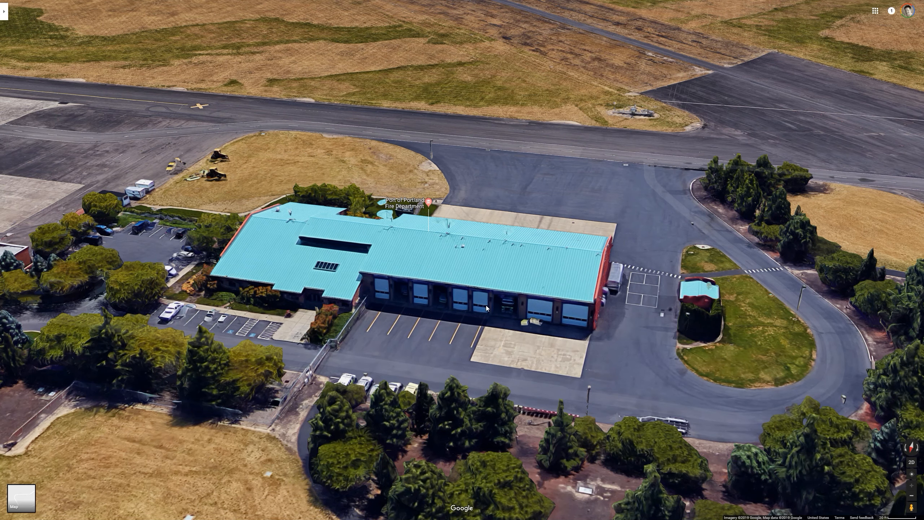
key(alt+Tab)
mouse_move(379, 358)
middle_down()
mouse_move(399, 366)
mouse_move(390, 364)
middle_up()
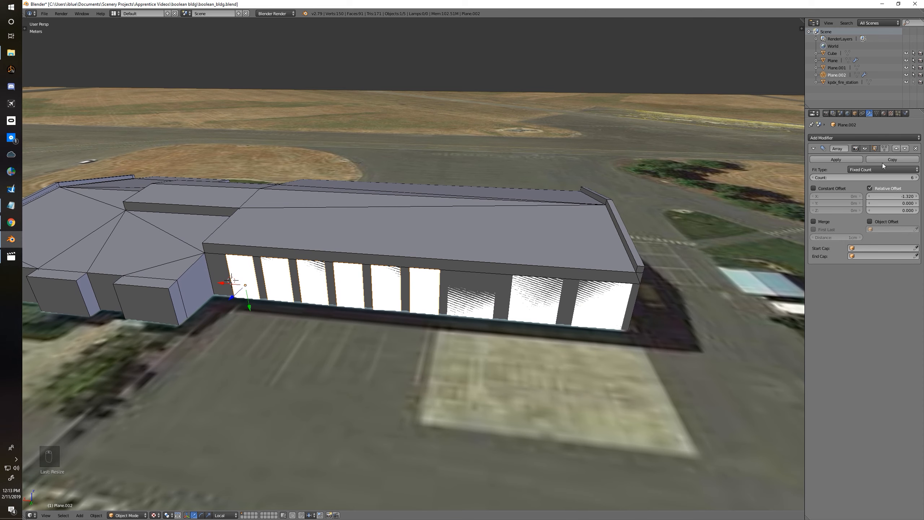
Step: Apply the Array modifiers of the six-bay and three-bay rows and join both rows into one object
click(836, 159)
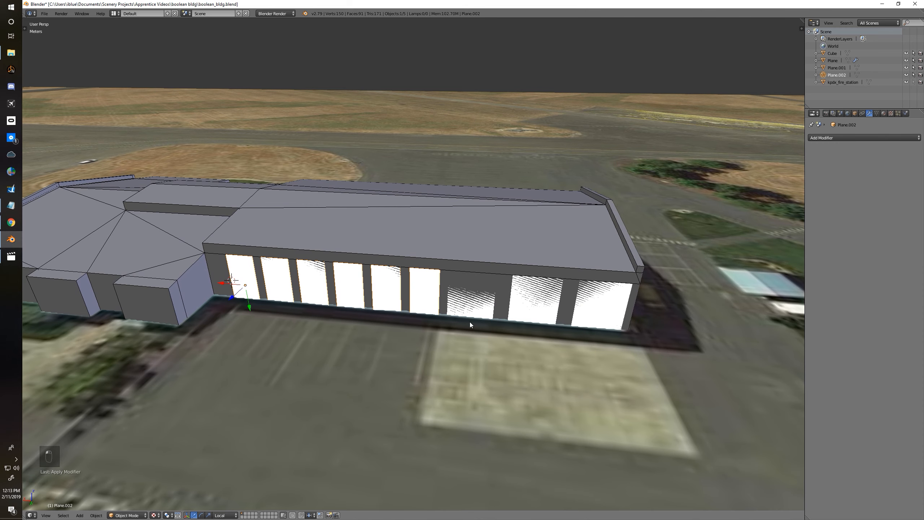
right_click(486, 309)
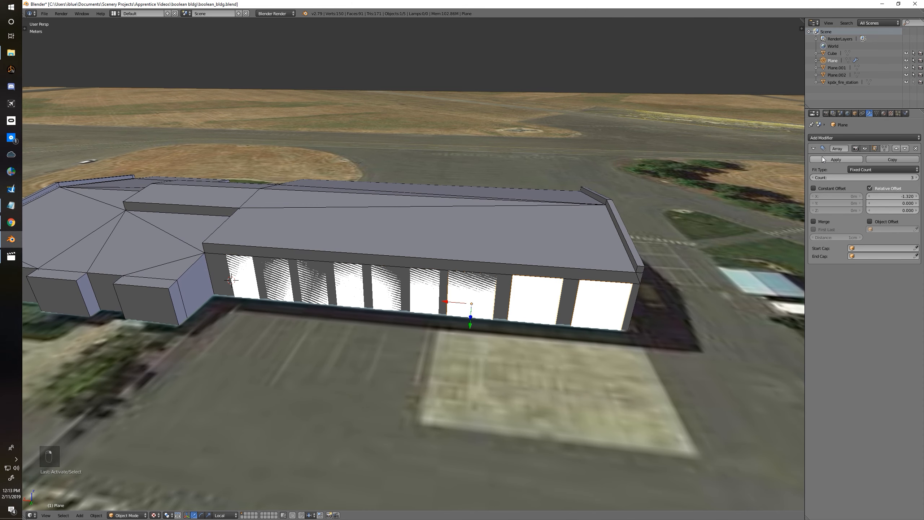
click(822, 160)
shift+right_click(428, 299)
key(ctrl+j)
middle_drag(429, 299, 433, 300)
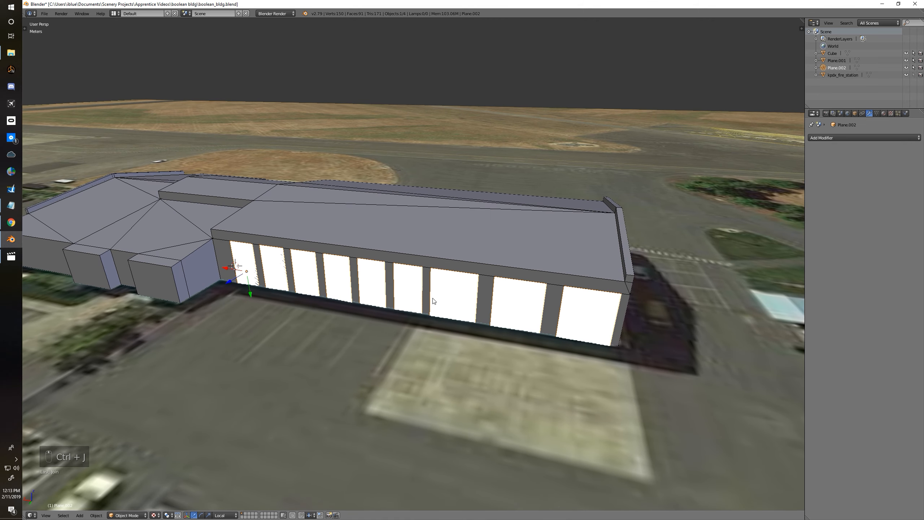
mouse_move(435, 302)
middle_down()
mouse_move(352, 301)
mouse_move(438, 302)
middle_up()
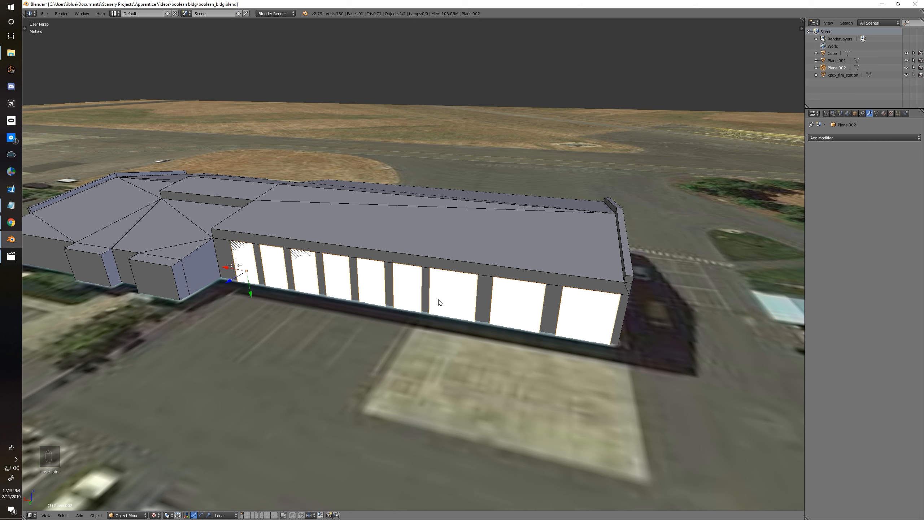
Step: Delete only the faces of the joined nine-bay row and convert its remaining outlines to a curve
key(Tab)
key(a)
key(a)
key(a)
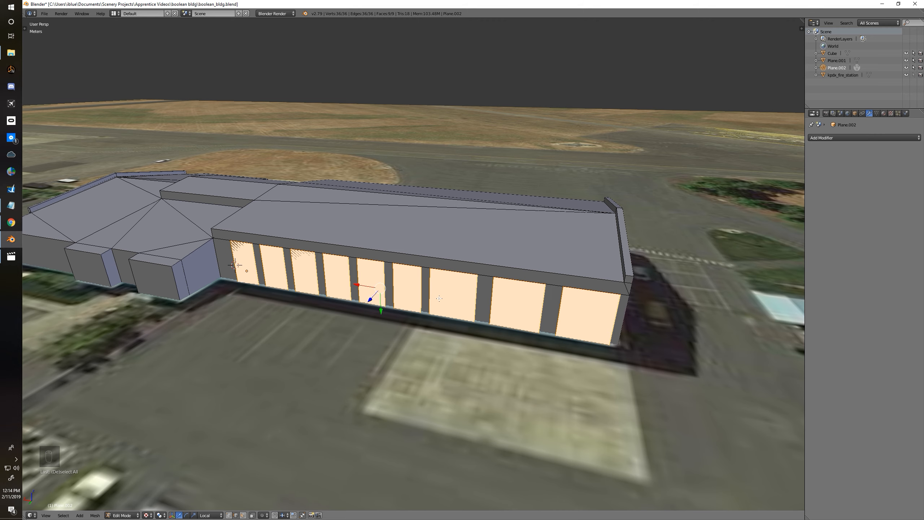
key(x)
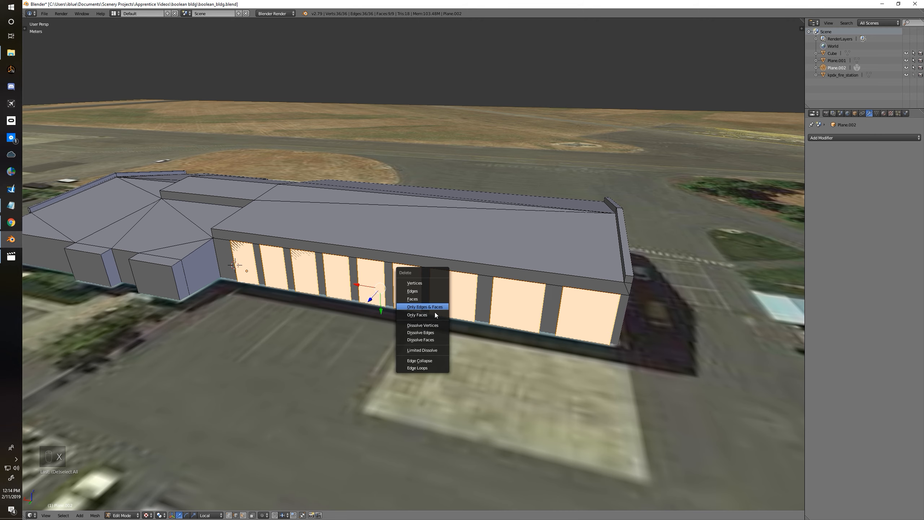
click(431, 314)
middle_drag(432, 314, 317, 347)
key(Tab)
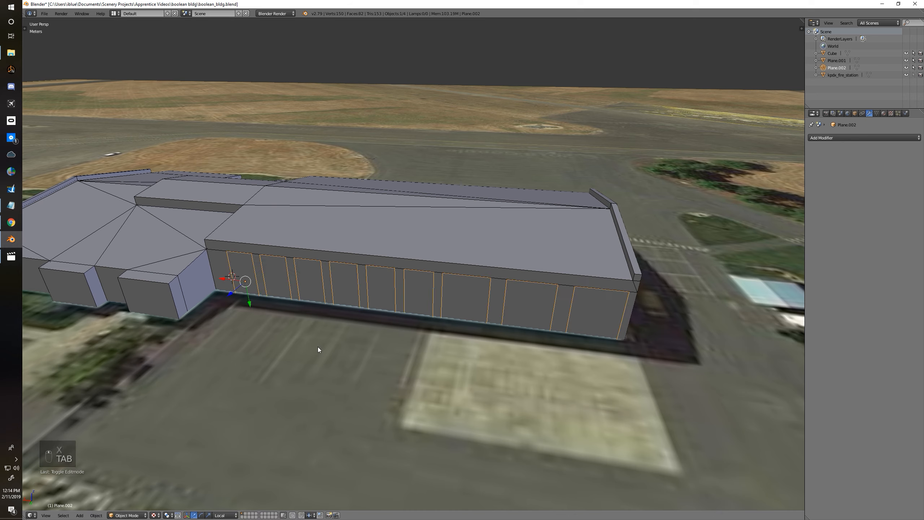
key(alt+c)
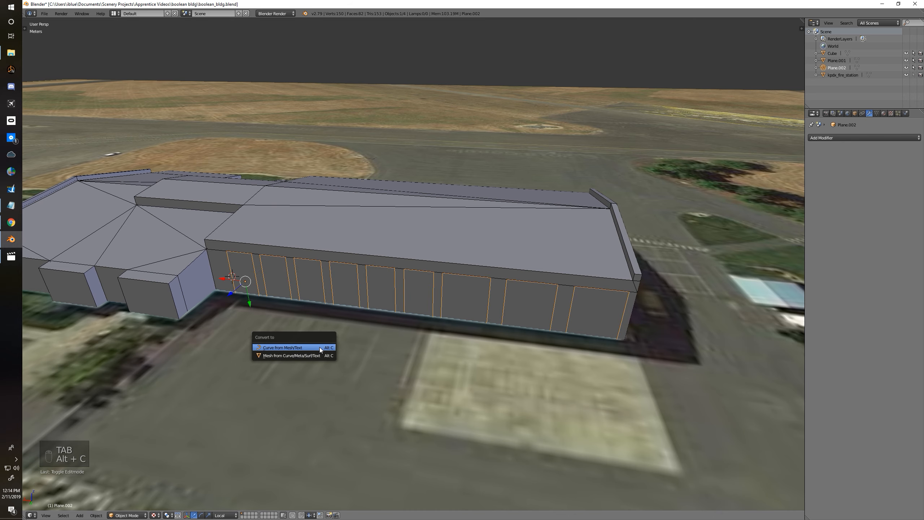
click(319, 347)
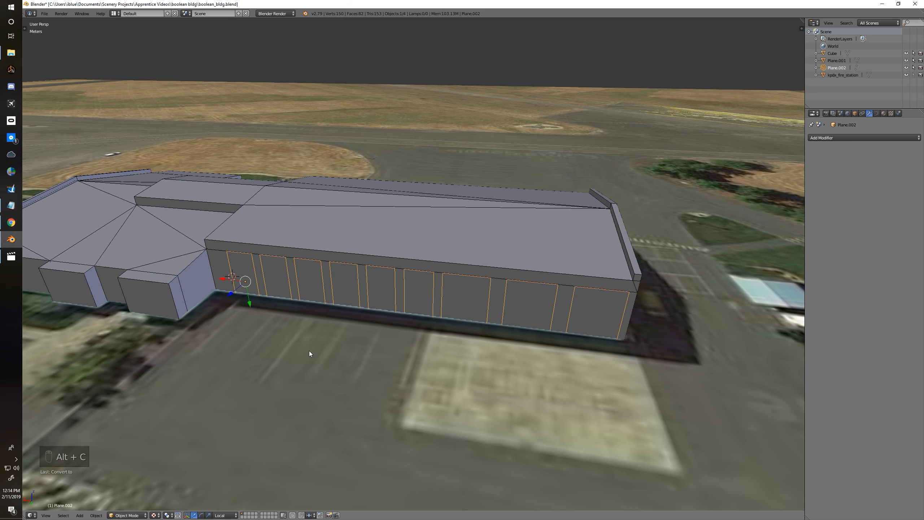
Step: Delete only the faces of the seven-bay row on the opposite long wall and convert its outlines to a curve
middle_drag(573, 344, 421, 342)
right_click(371, 324)
key(Tab)
key(a)
key(a)
key(a)
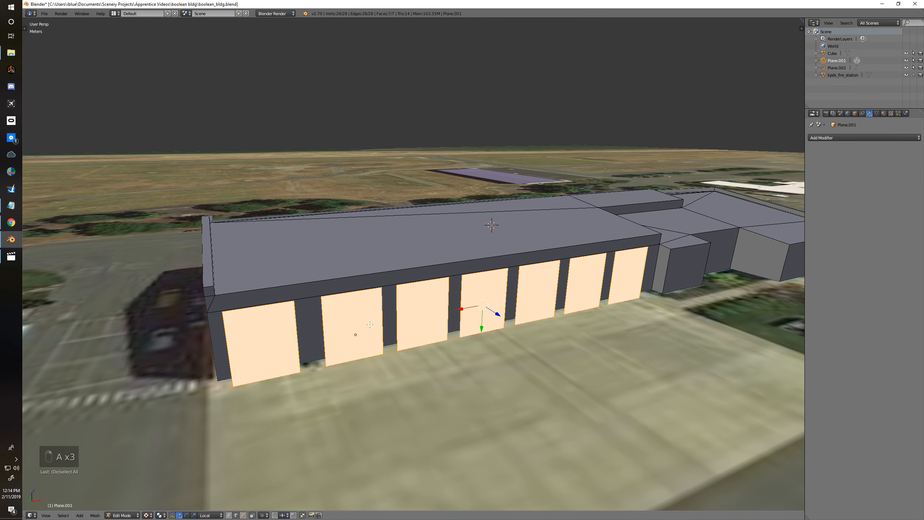
key(x)
click(369, 324)
key(Tab)
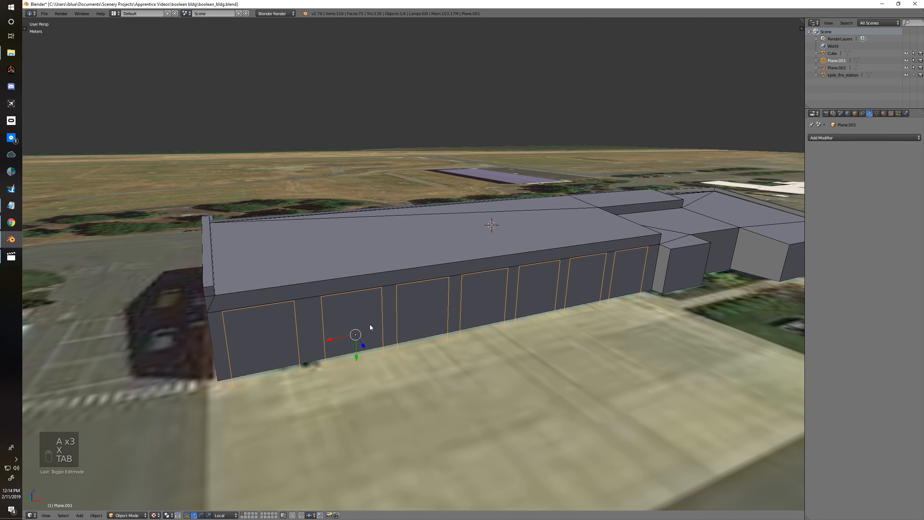
key(alt+c)
click(369, 324)
mouse_move(368, 324)
middle_down()
mouse_move(449, 341)
mouse_move(385, 321)
middle_up()
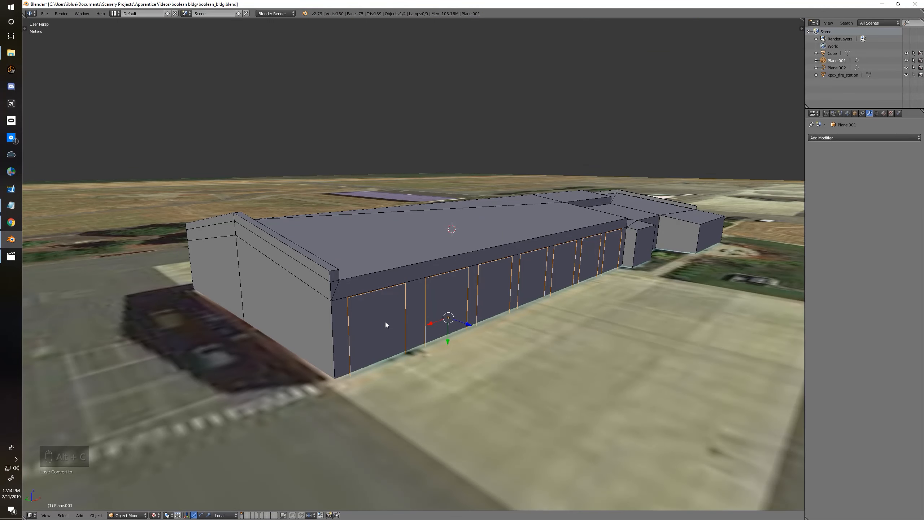
middle_drag(444, 309, 475, 350)
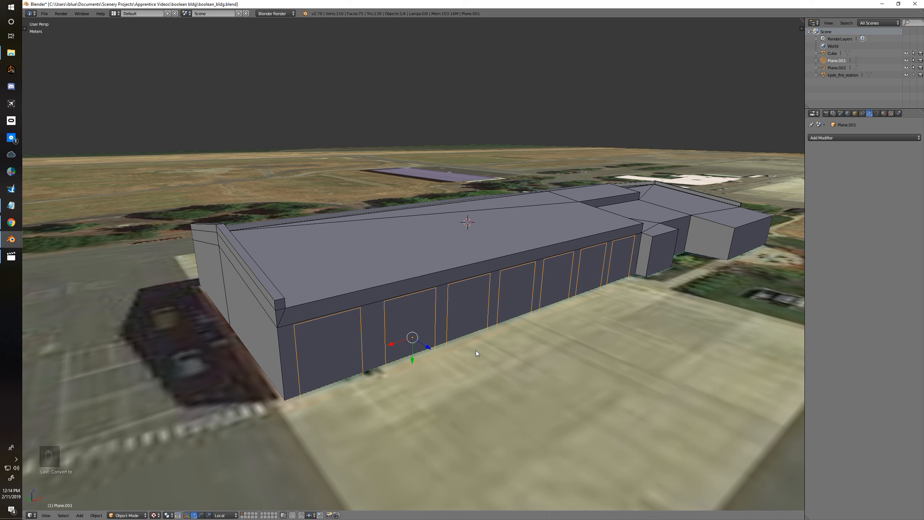
Step: Select the seven-bay outlines plus the building as the active object, and enter Edit Mode on the building
right_click(345, 309)
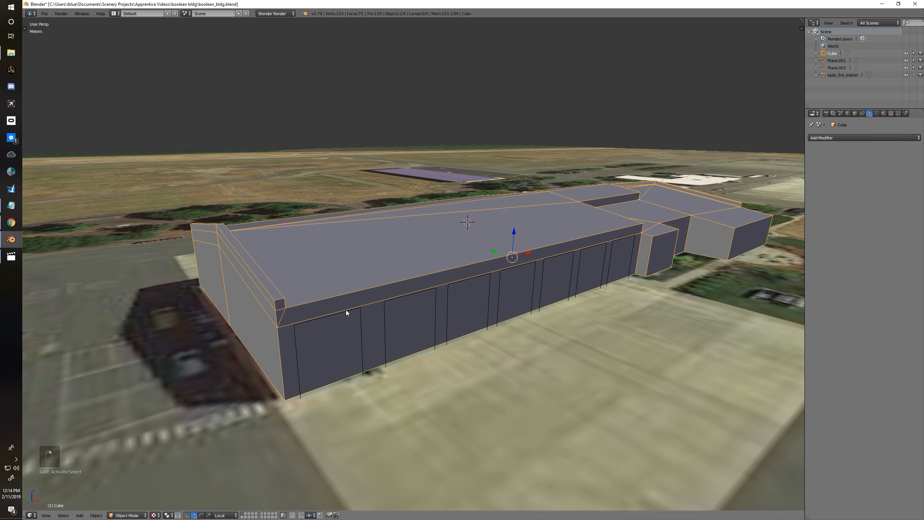
right_click(363, 332)
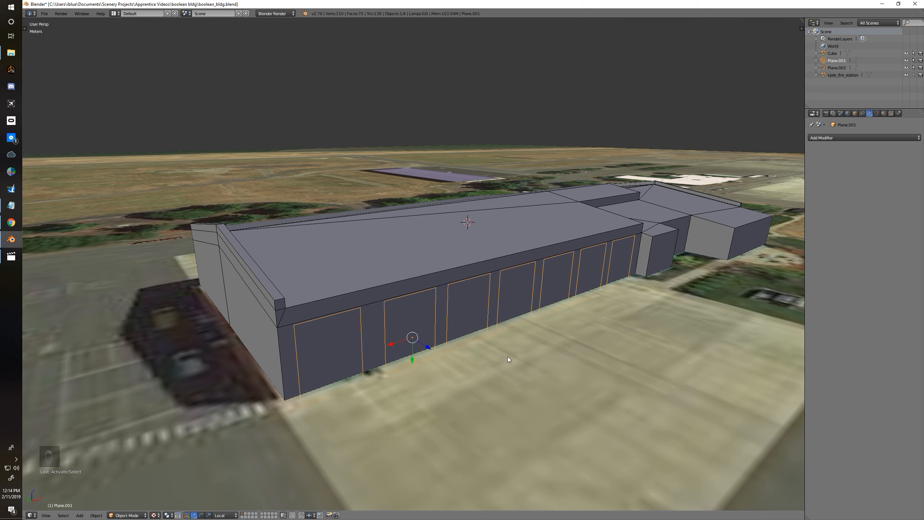
shift+right_click(356, 280)
scroll(358, 282, up, 3)
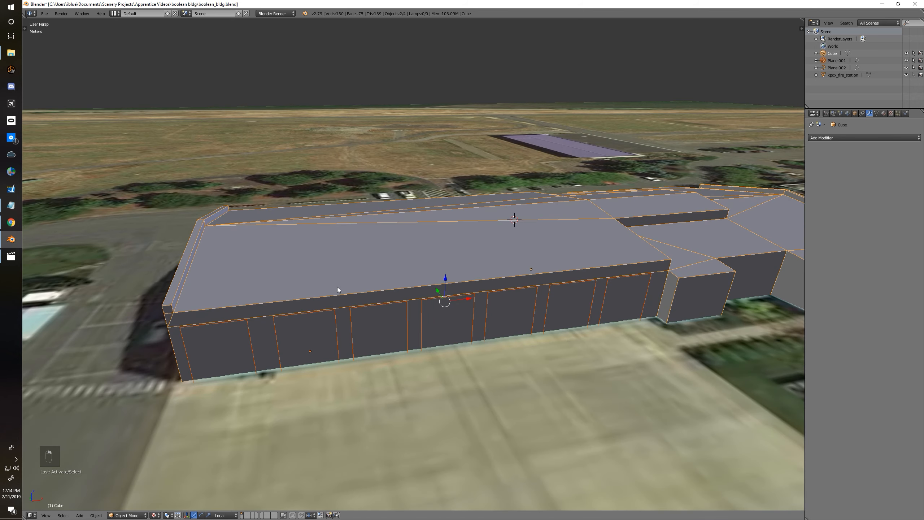
key(Tab)
middle_drag(337, 288, 376, 297)
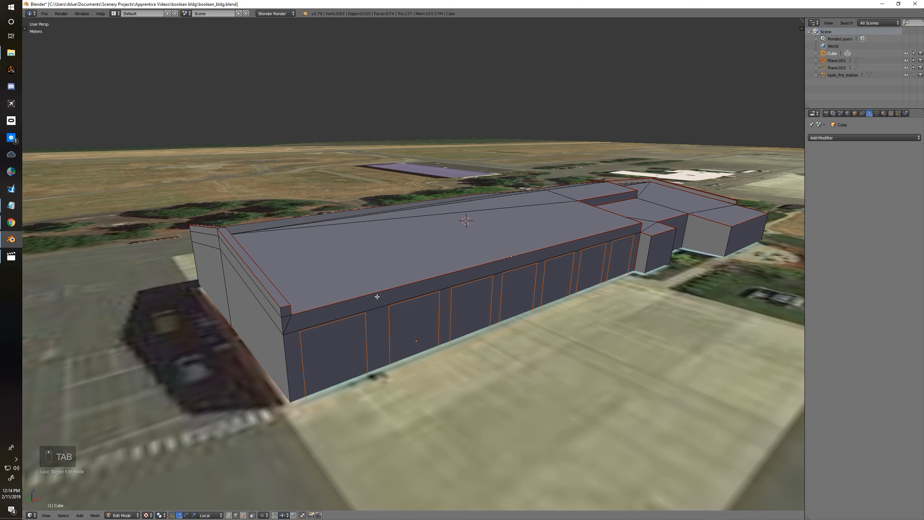
Step: Knife Project the seven bay outlines onto the building's long wall from the front orthographic view
key(KP_1)
key(KP_5)
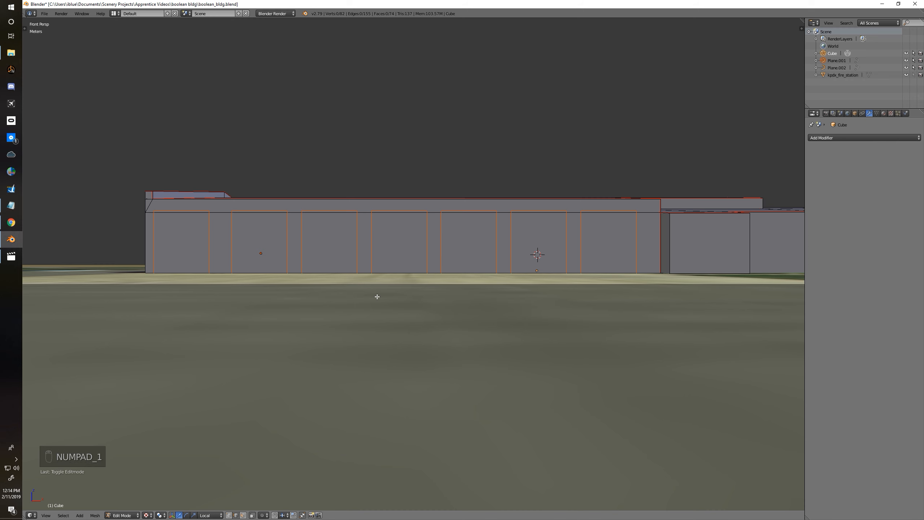
scroll(338, 262, up, 1)
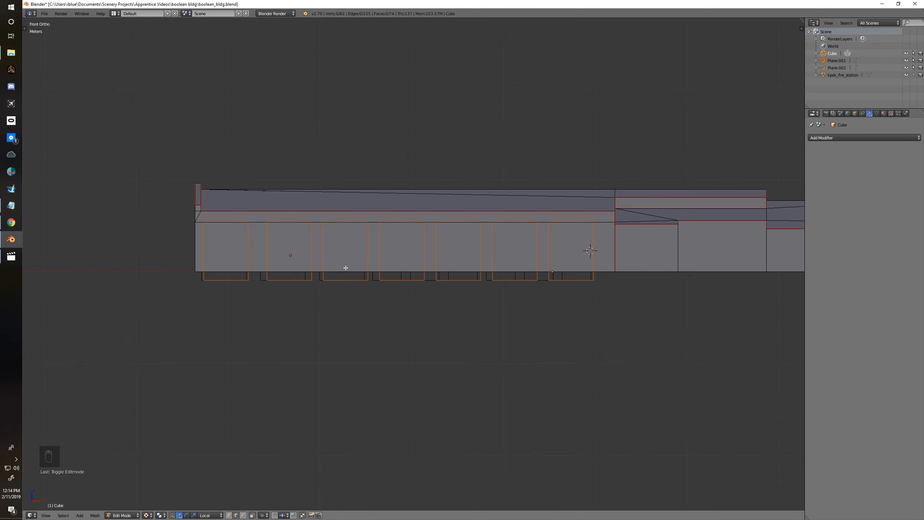
middle_drag(224, 186, 275, 202)
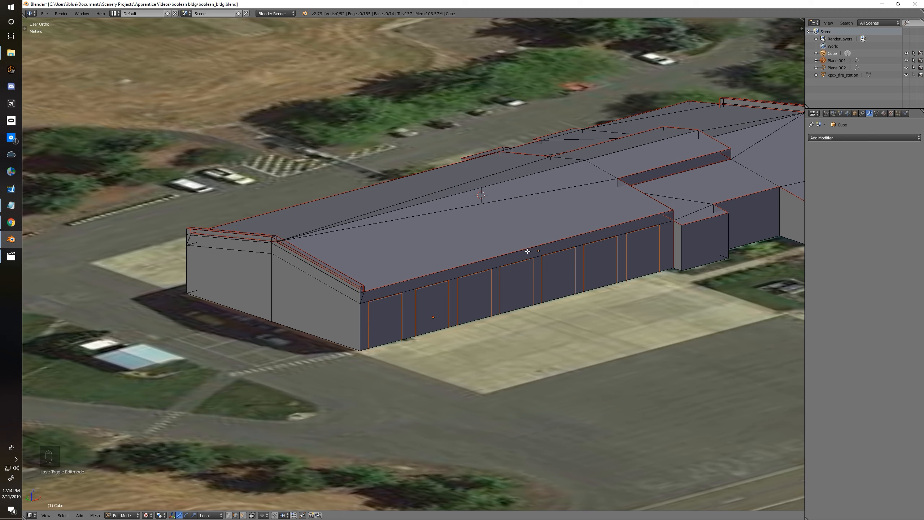
middle_drag(577, 259, 538, 294)
key(KP_1)
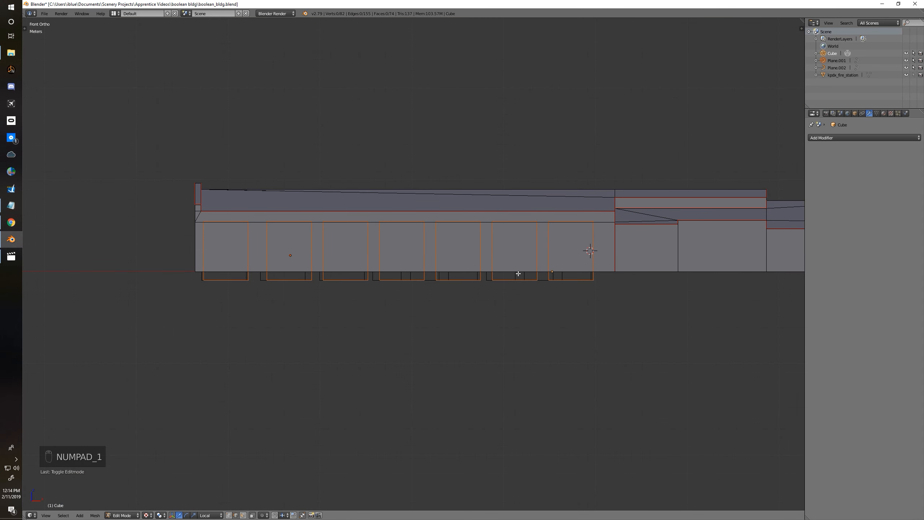
shift+middle_drag(512, 278, 540, 315)
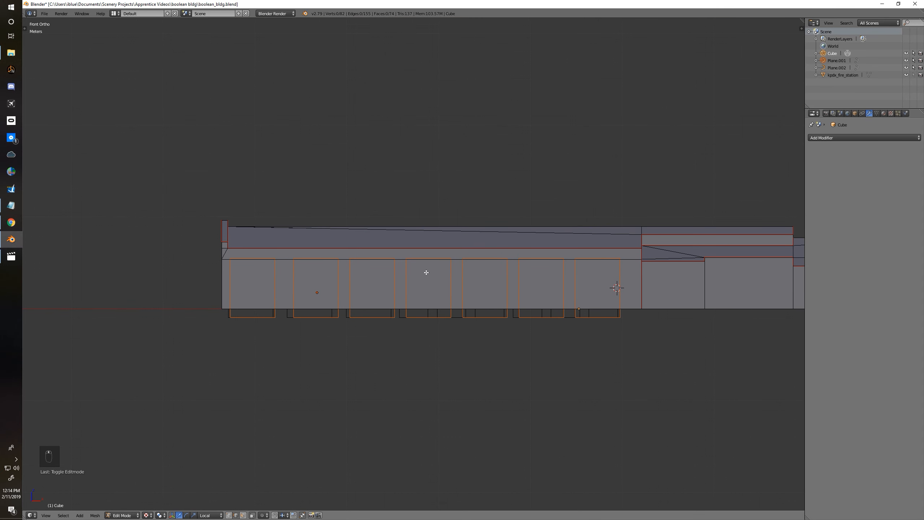
key(t)
shift+middle_drag(462, 273, 387, 252)
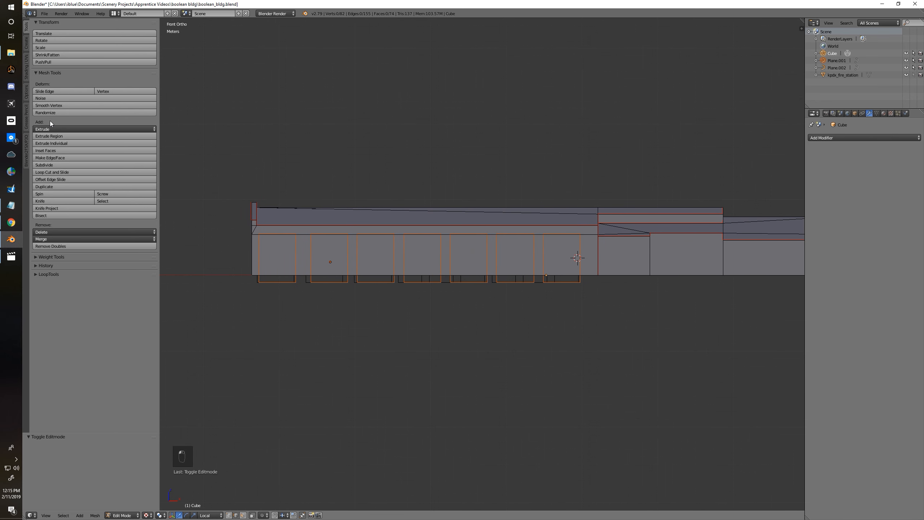
click(56, 208)
middle_drag(419, 282, 450, 303)
key(KP_5)
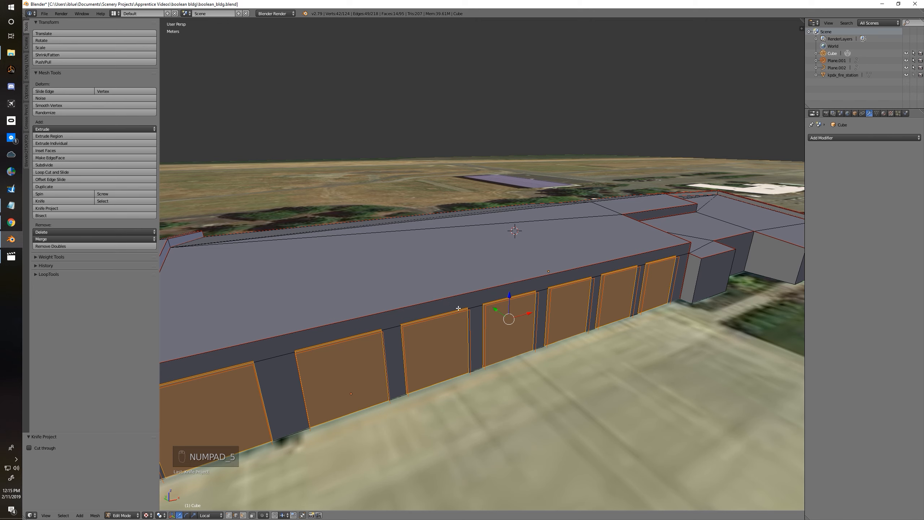
scroll(458, 308, down, 3)
middle_drag(424, 300, 438, 308)
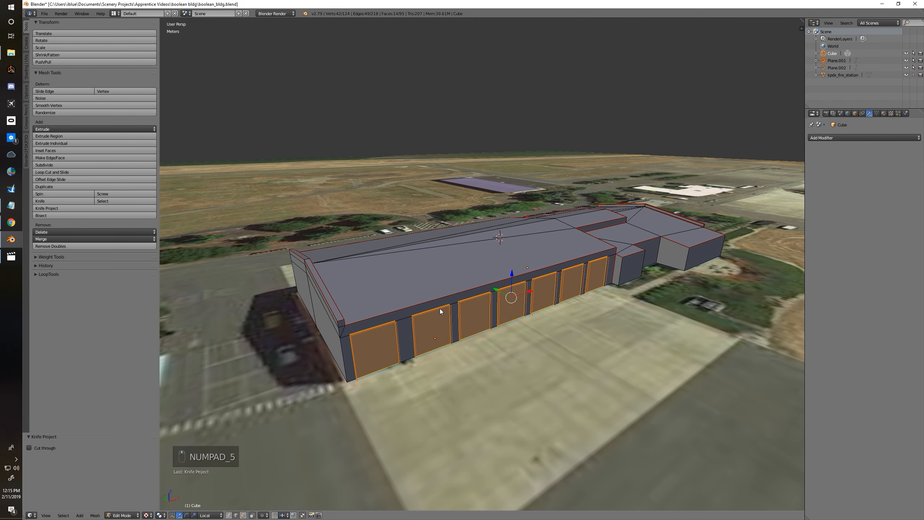
Step: Turn off the Wire and Draw All Edges display options for the building object and return to editing its mesh
key(Tab)
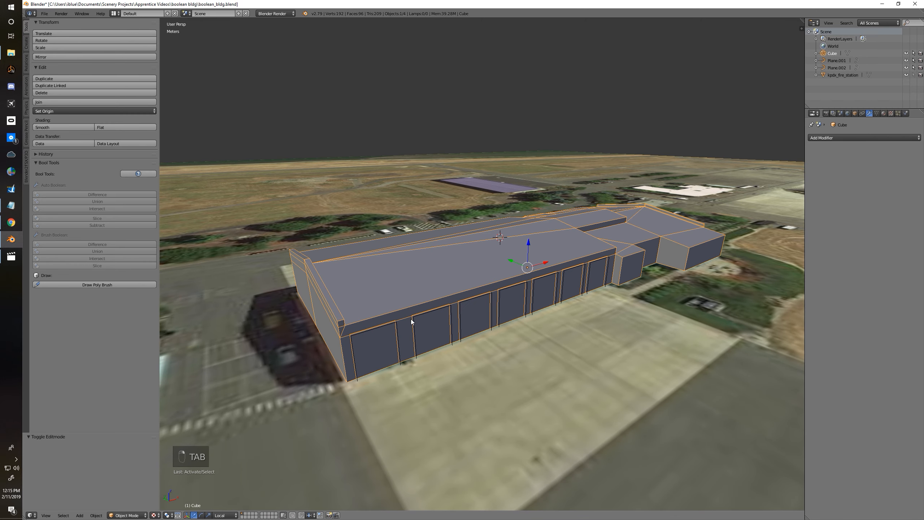
click(854, 114)
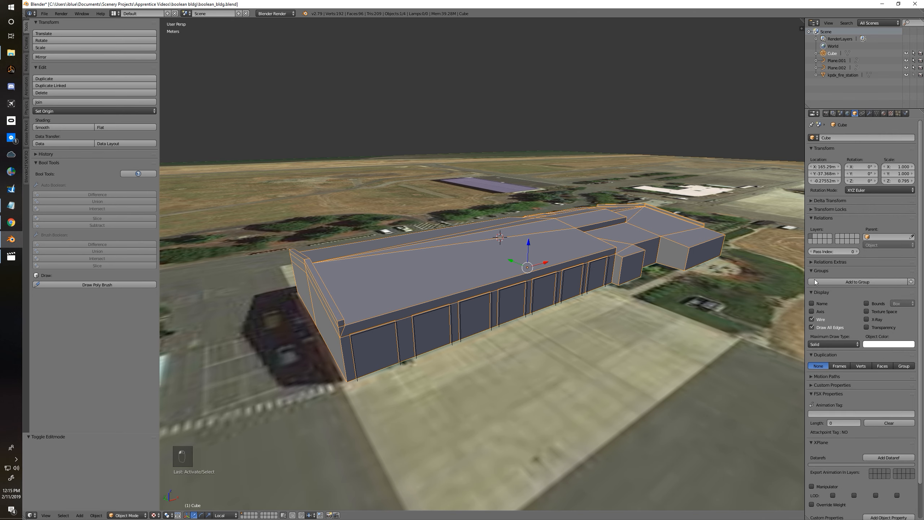
click(811, 327)
click(812, 319)
middle_drag(463, 319, 465, 316)
key(Tab)
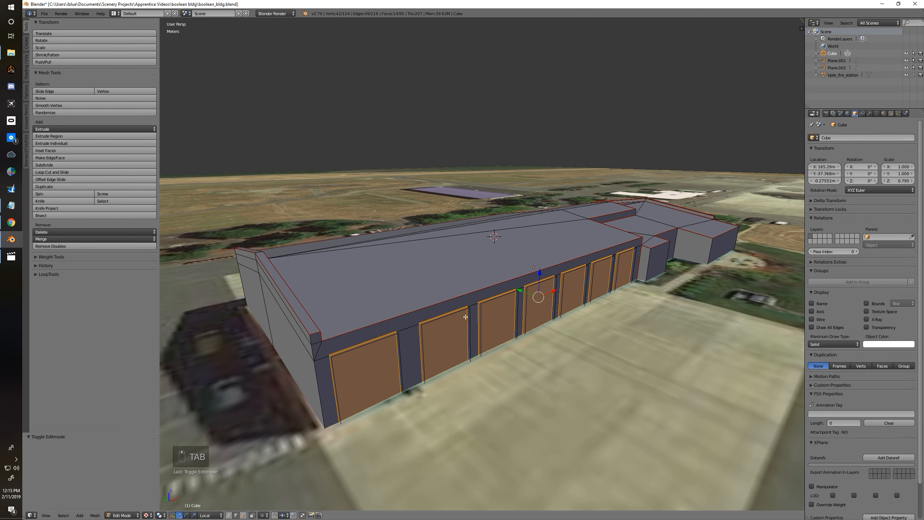
Step: Hide all objects except the building, deselect its geometry, and examine the projected bay cuts along the long wall
key(Tab)
key(shift+h)
key(Tab)
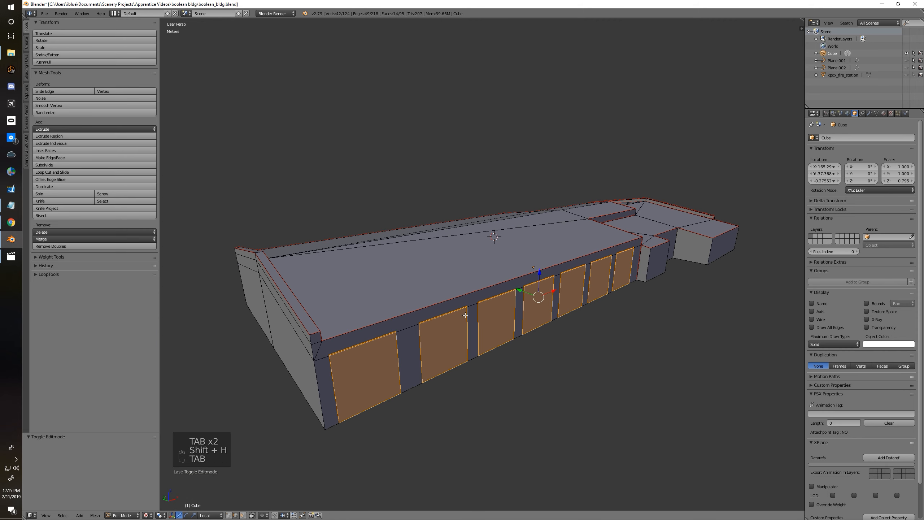
key(a)
key(a)
middle_drag(458, 309, 441, 298)
scroll(456, 305, up, 5)
scroll(516, 306, up, 2)
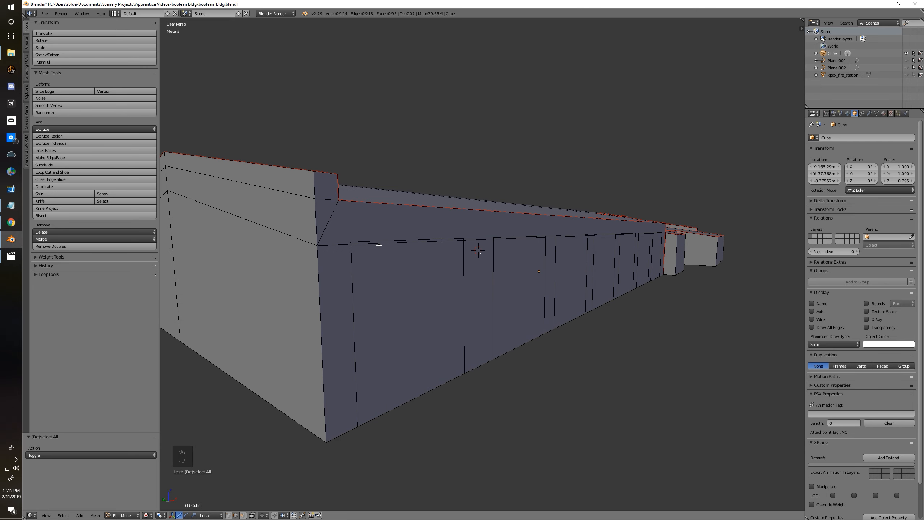
middle_drag(402, 264, 400, 282)
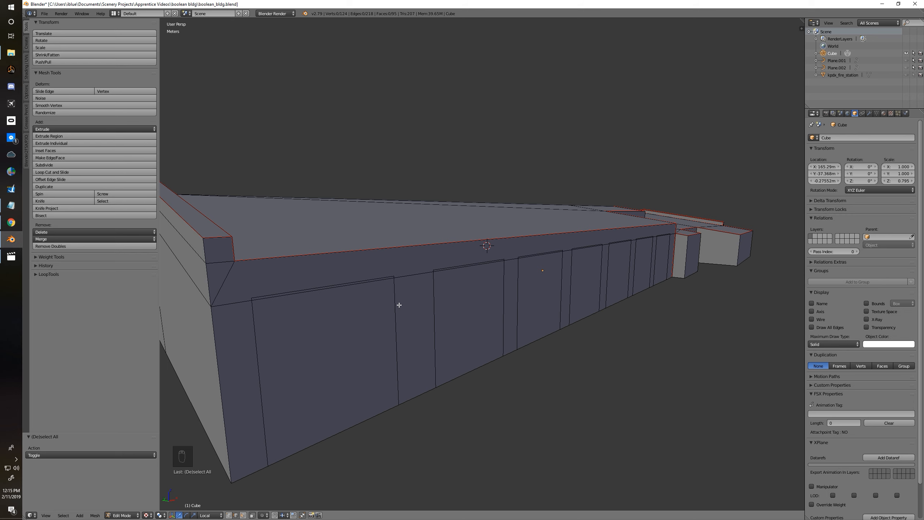
Step: Undo the hiding of the other objects and the switching off of the building's Wire display
key(Tab)
key(ctrl+z)
key(ctrl+z)
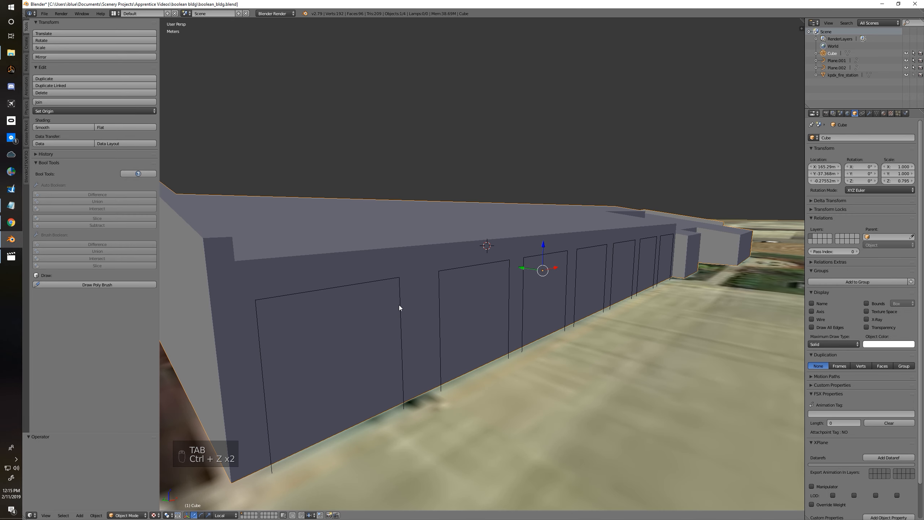
key(Tab)
key(Tab)
key(ctrl+z)
key(ctrl+z)
key(ctrl+z)
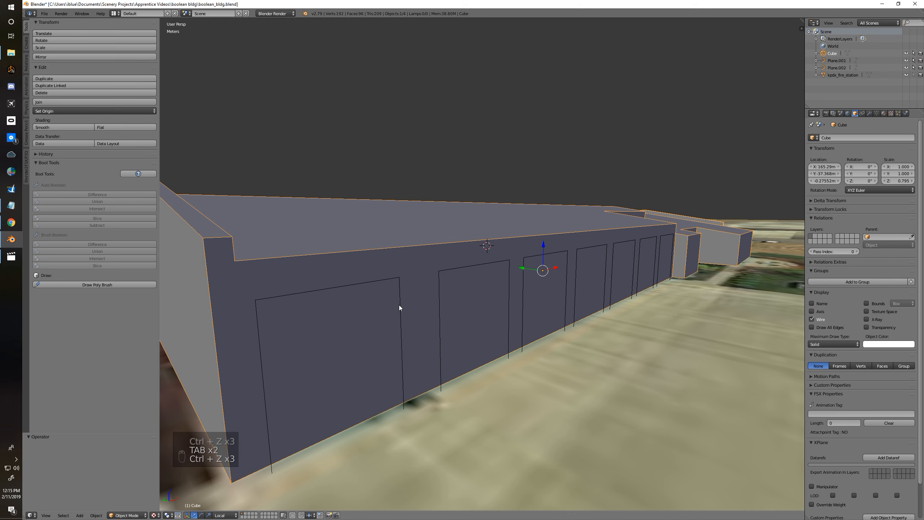
Step: Check the projected bay cuts in the building's mesh, and undo the switching off of its Draw All Edges display
key(Tab)
middle_drag(386, 305, 394, 305)
key(a)
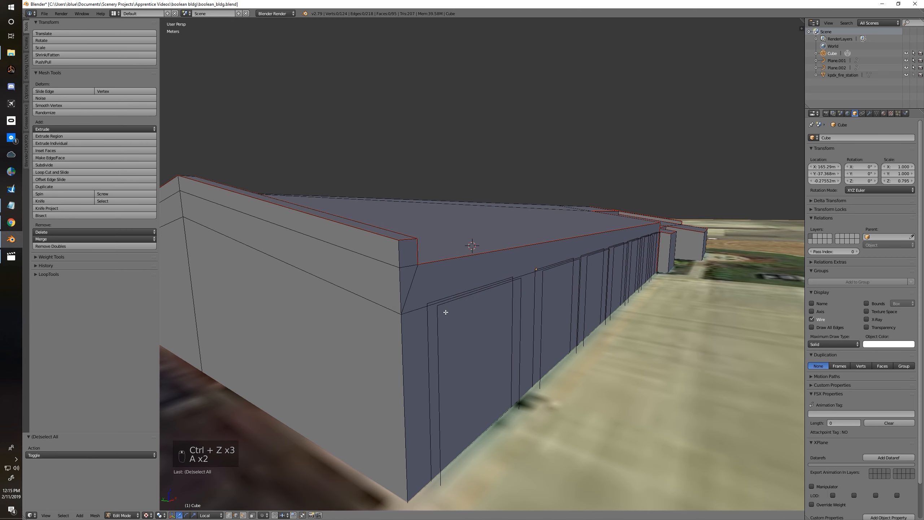
key(Tab)
key(ctrl+z)
key(ctrl+z)
key(ctrl+z)
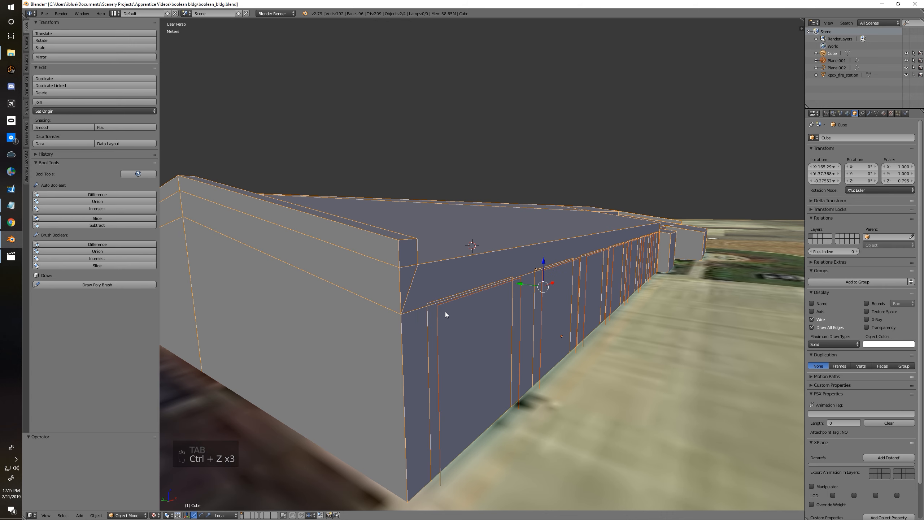
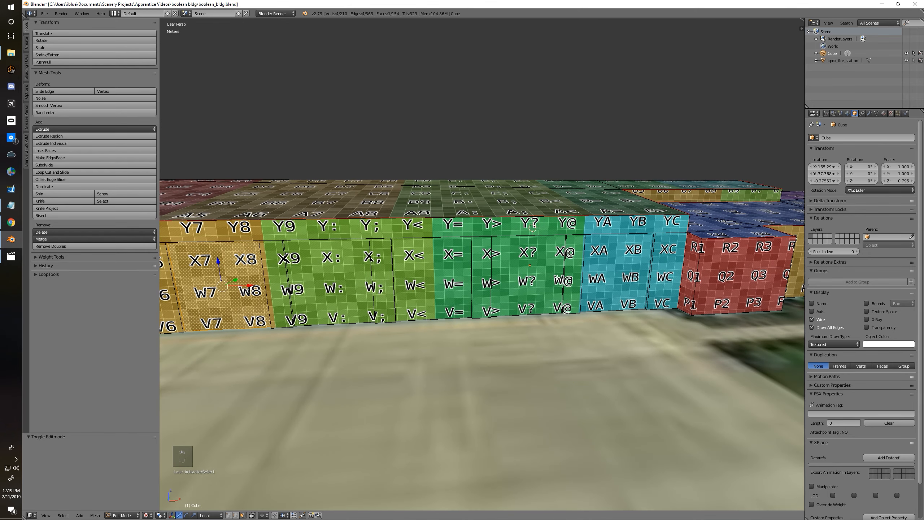
Step: Select the first three bay door faces on the seven-bay wall and set the building's maximum draw type to Solid
right_click(621, 258)
shift+right_click(534, 264)
shift+right_click(420, 272)
click(829, 342)
click(832, 332)
scroll(452, 298, up, 2)
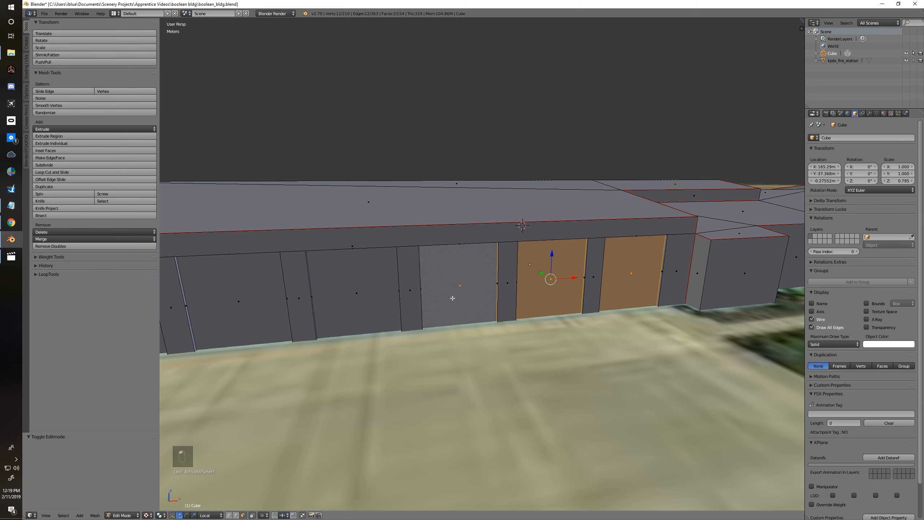
Step: Add the remaining four bay door faces to the selection and grow it to include the surrounding recess faces
shift+right_click(341, 293)
shift+right_click(261, 294)
middle_drag(260, 294, 358, 287)
shift+right_click(358, 288)
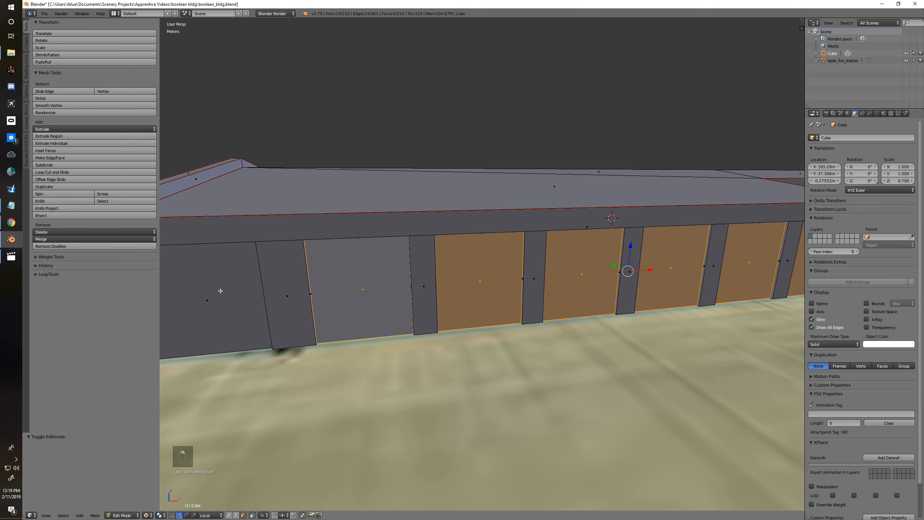
shift+right_click(234, 289)
key(ctrl+KP_Add)
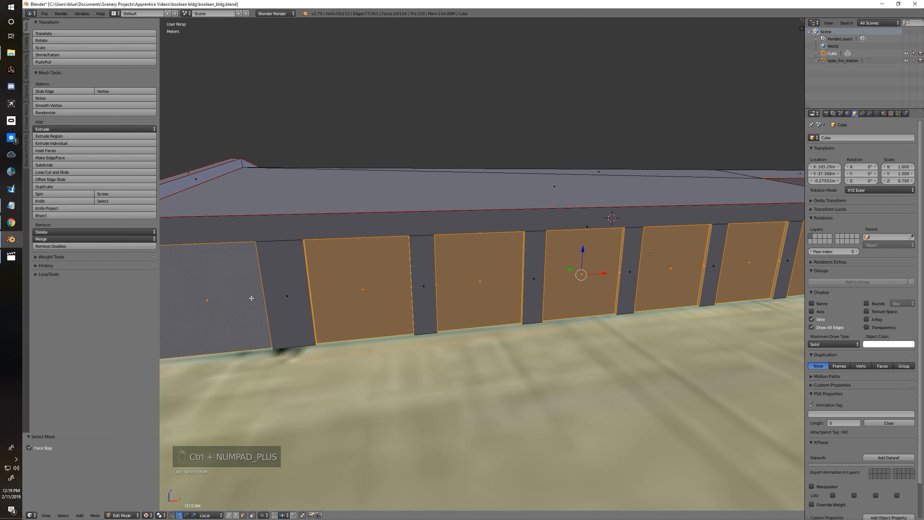
Step: Deselect the seven bay door faces so only the side and top faces of the recesses stay selected
middle_drag(253, 300, 297, 301)
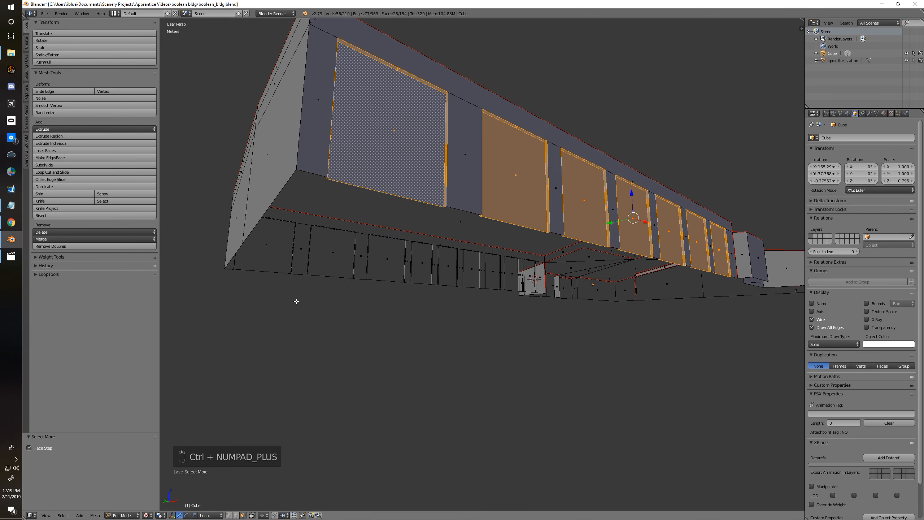
shift+right_click(384, 126)
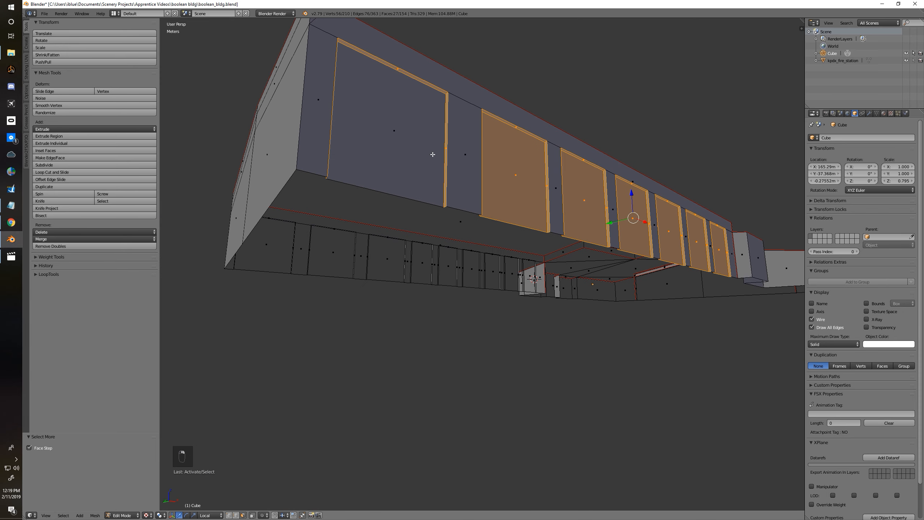
shift+right_click(515, 172)
shift+right_click(582, 197)
shift+right_click(626, 212)
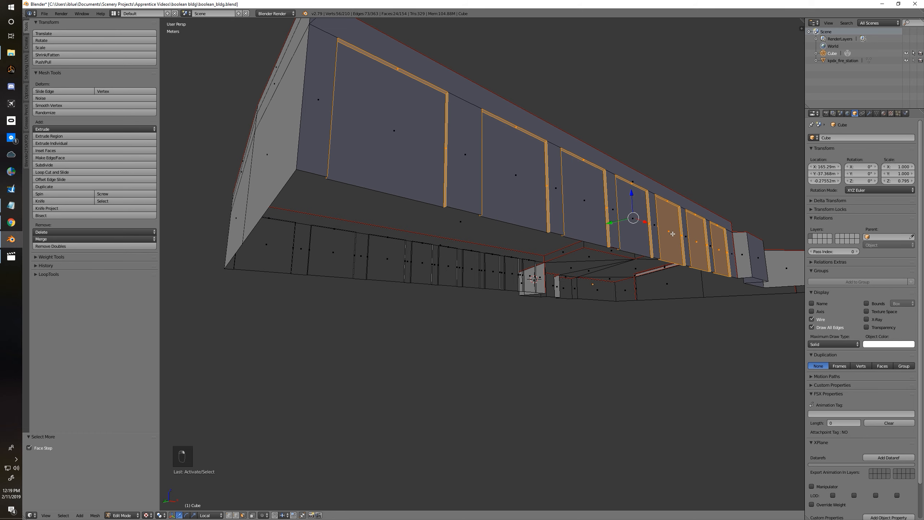
shift+right_click(667, 232)
shift+right_click(694, 240)
shift+right_click(719, 251)
Step: Unwrap the selected recess faces of the seven bays
middle_drag(718, 250, 651, 235)
key(u)
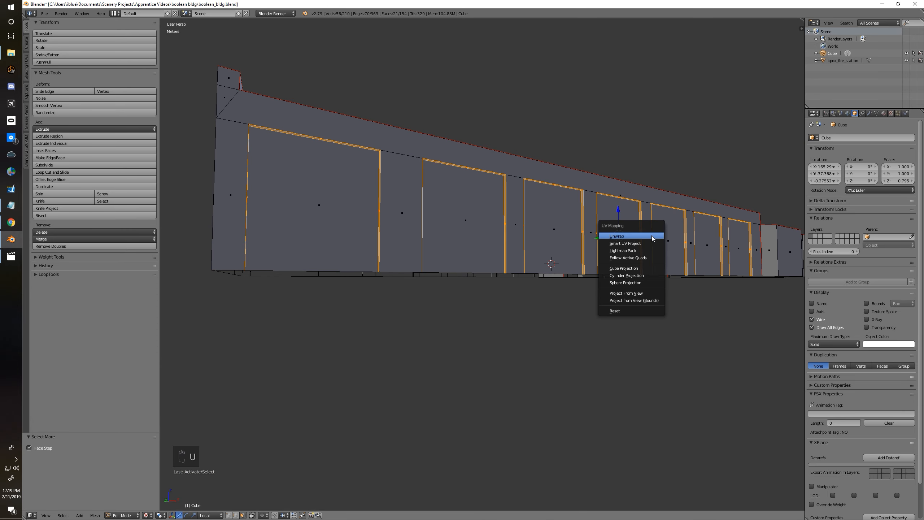
click(651, 236)
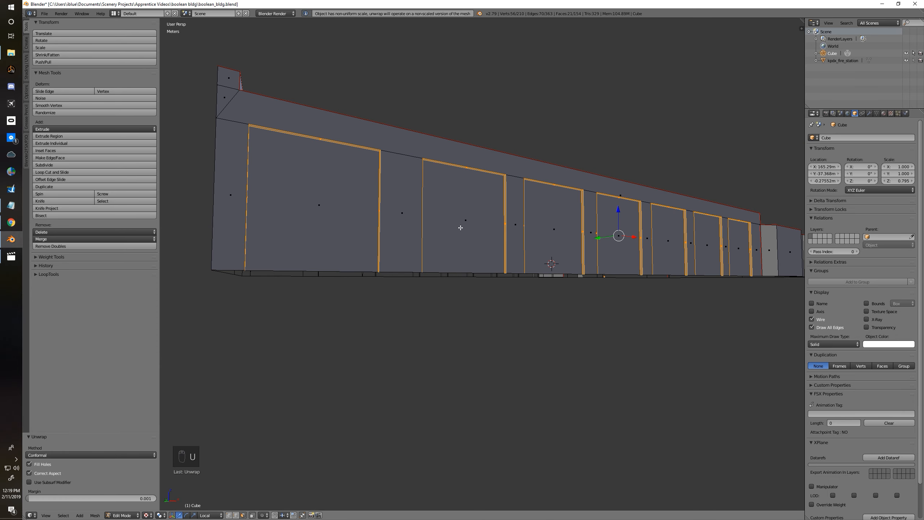
Step: Apply the building object's scale and unwrap the seven bays' selected recess faces again
middle_drag(460, 227, 462, 231)
key(Tab)
key(ctrl+a)
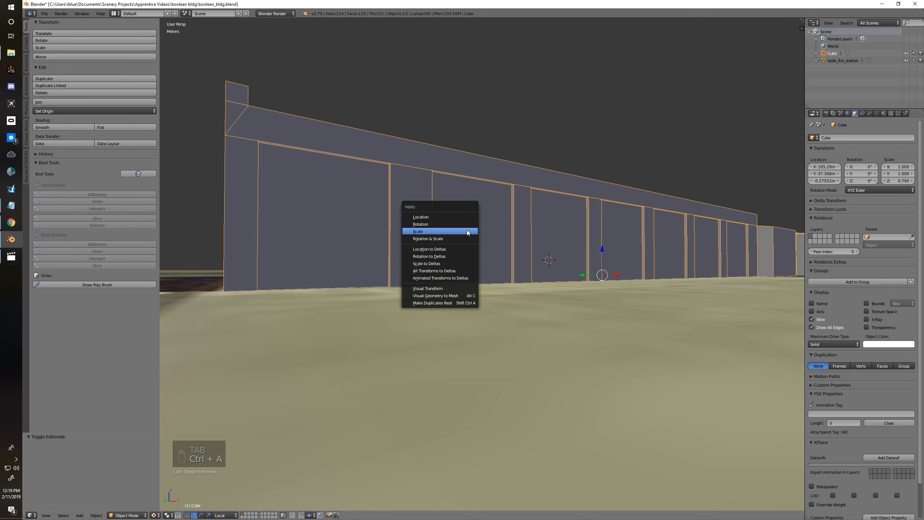
click(467, 232)
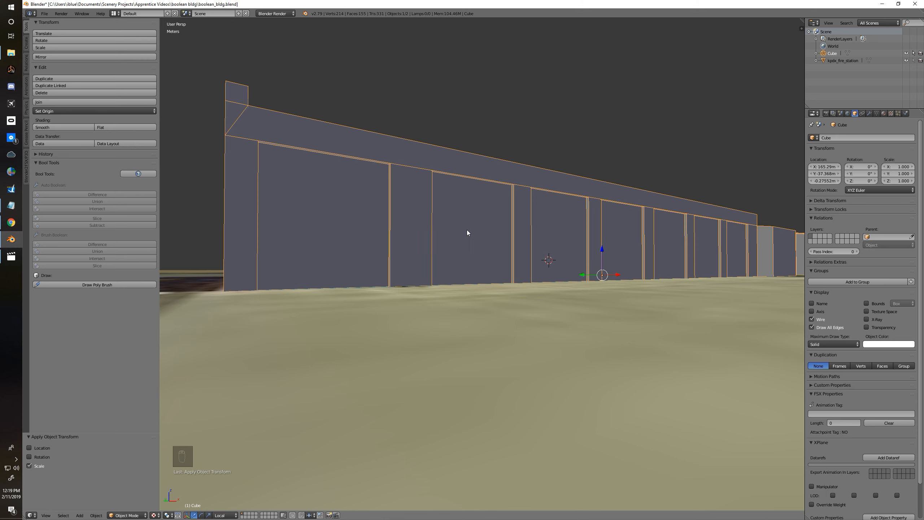
key(Tab)
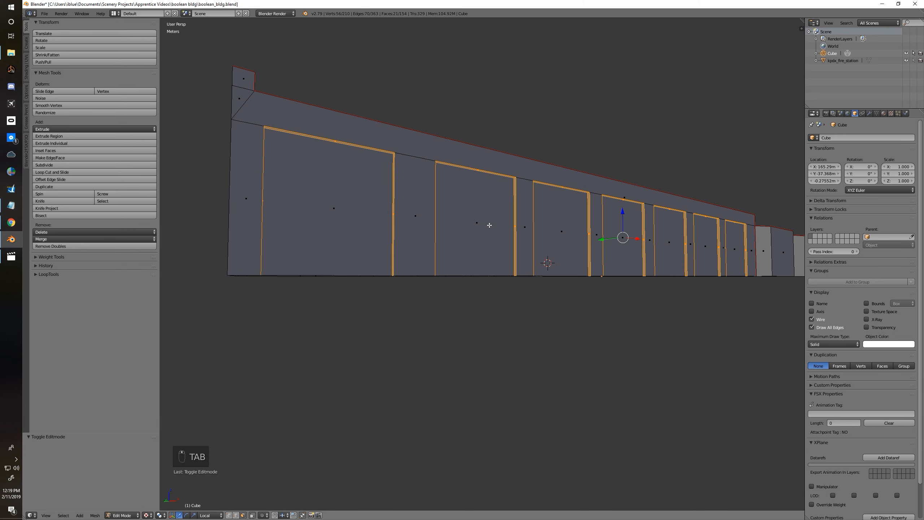
key(u)
click(489, 226)
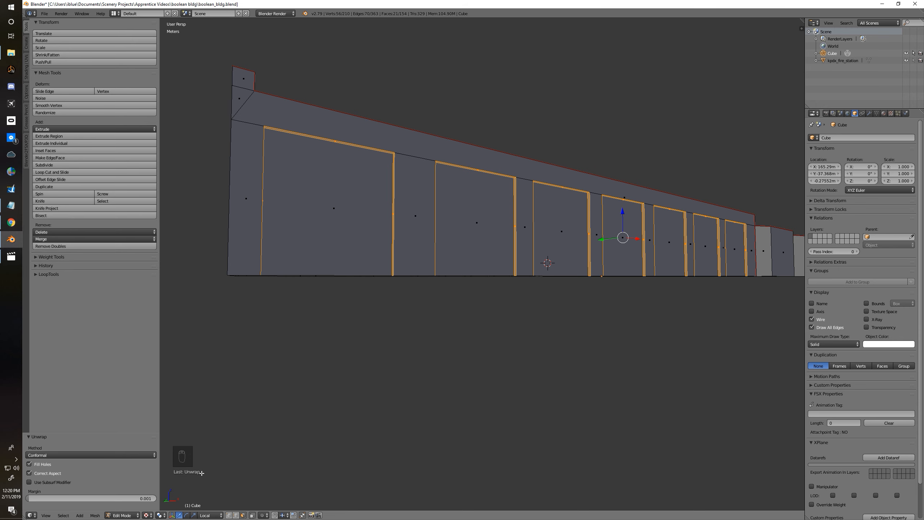
Step: Hide the tool shelf, split the 3D view in two and switch one half to the UV/Image Editor
key(t)
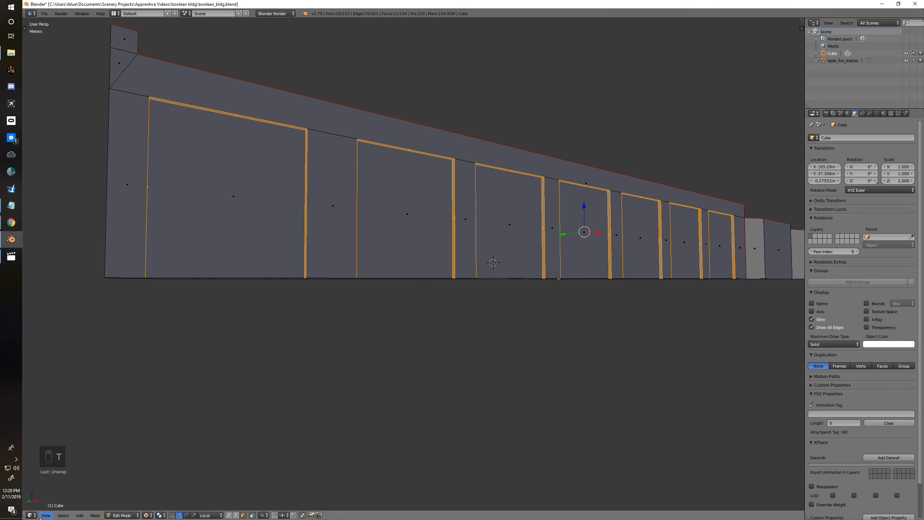
drag(25, 516, 480, 511)
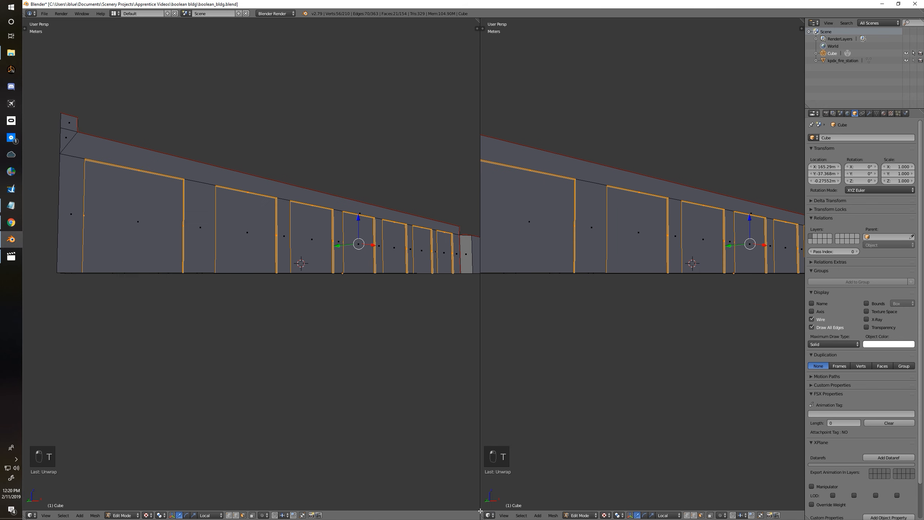
click(32, 514)
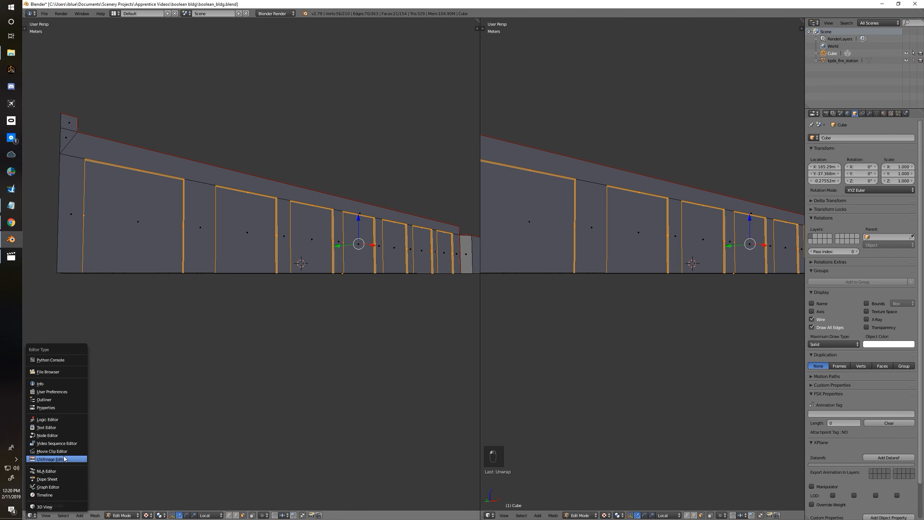
click(65, 458)
Step: Move all UVs of the seven bays' recess faces off the texture to its left, and save the file
scroll(305, 229, down, 4)
key(a)
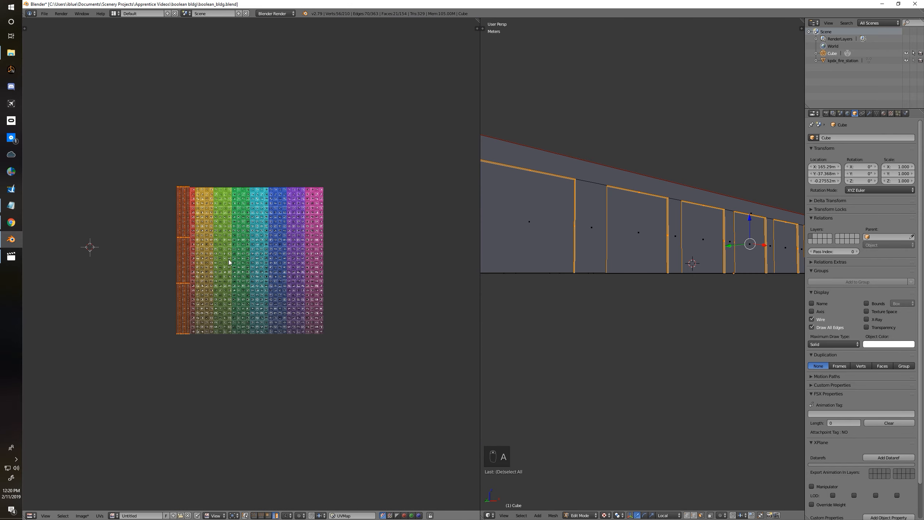
key(g)
click(242, 262)
key(ctrl+s)
click(241, 262)
scroll(251, 263, up, 3)
key(ctrl+s)
click(215, 249)
middle_drag(197, 236, 316, 223)
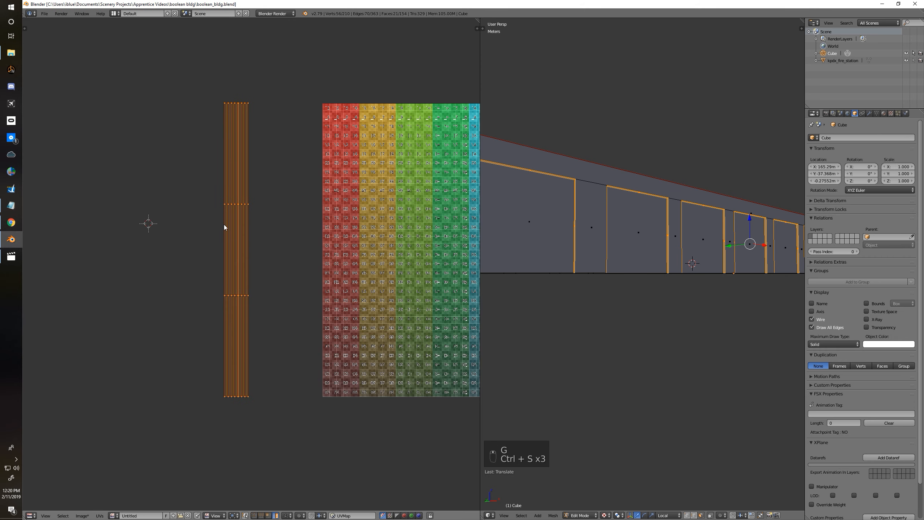
Step: Select the nine bay door faces on the opposite long wall and grow the selection to their surrounding recess faces
middle_drag(667, 272, 730, 268)
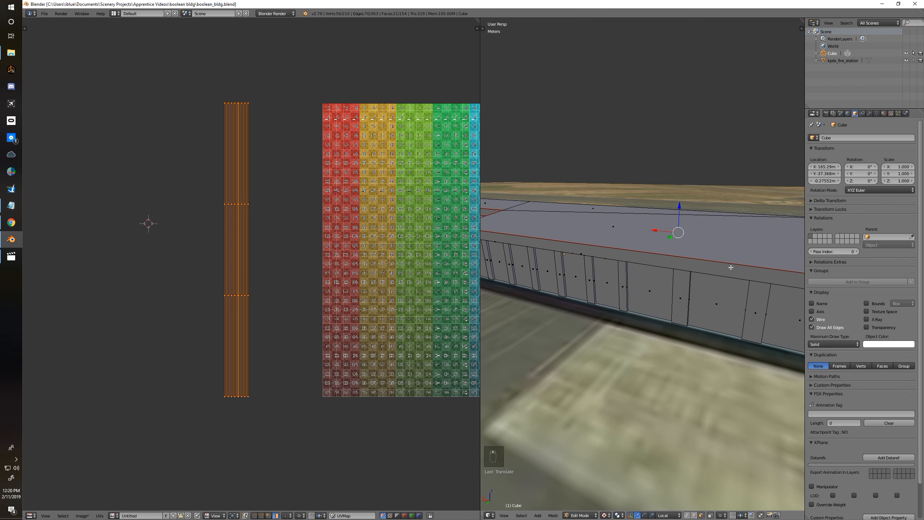
right_click(757, 310)
scroll(758, 306, down, 2)
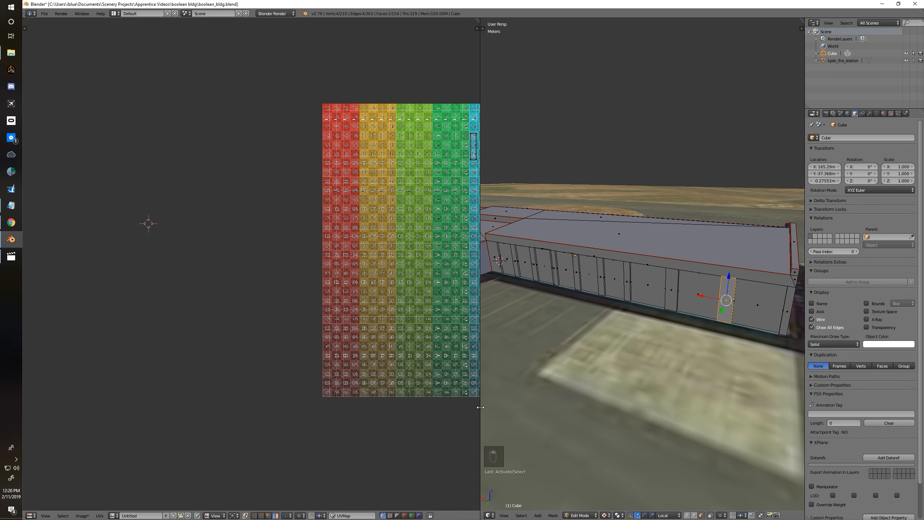
drag(479, 418, 96, 418)
right_click(254, 255)
shift+right_click(280, 259)
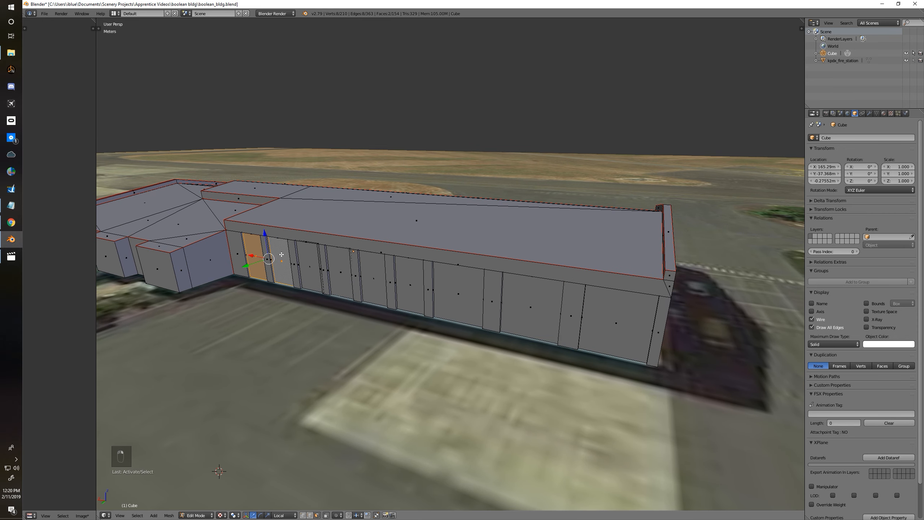
shift+right_click(309, 264)
shift+right_click(336, 271)
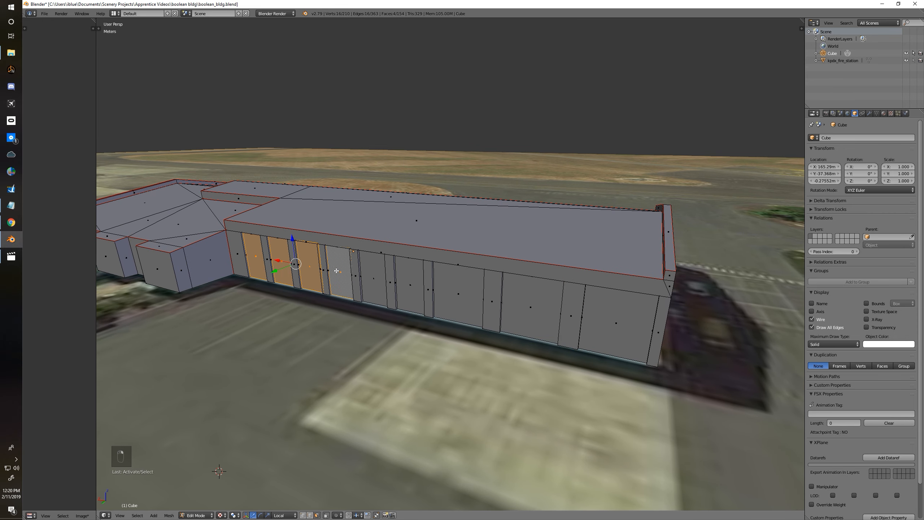
shift+right_click(368, 277)
shift+right_click(409, 285)
shift+right_click(458, 293)
shift+right_click(530, 306)
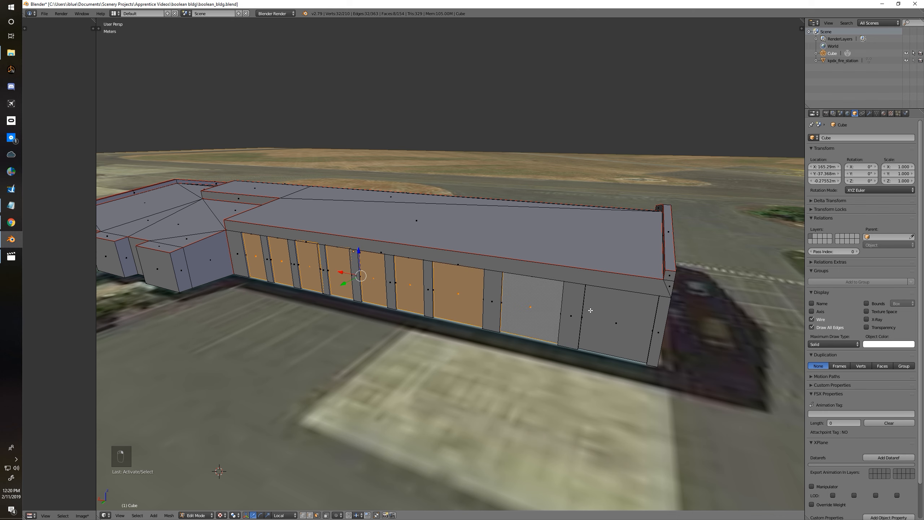
shift+right_click(588, 313)
key(ctrl+KP_Add)
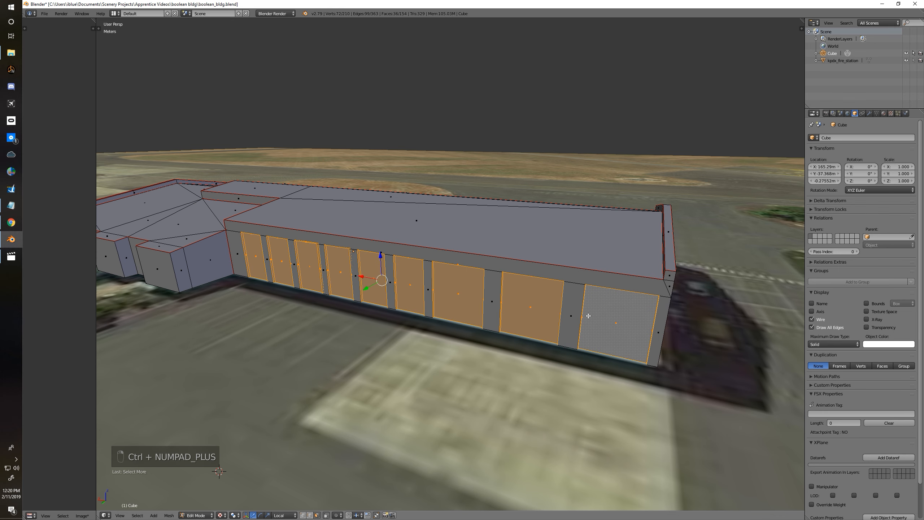
Step: Deselect the nine bay door faces, keeping only the side and top faces of the recesses selected
shift+right_click(588, 315)
shift+right_click(530, 314)
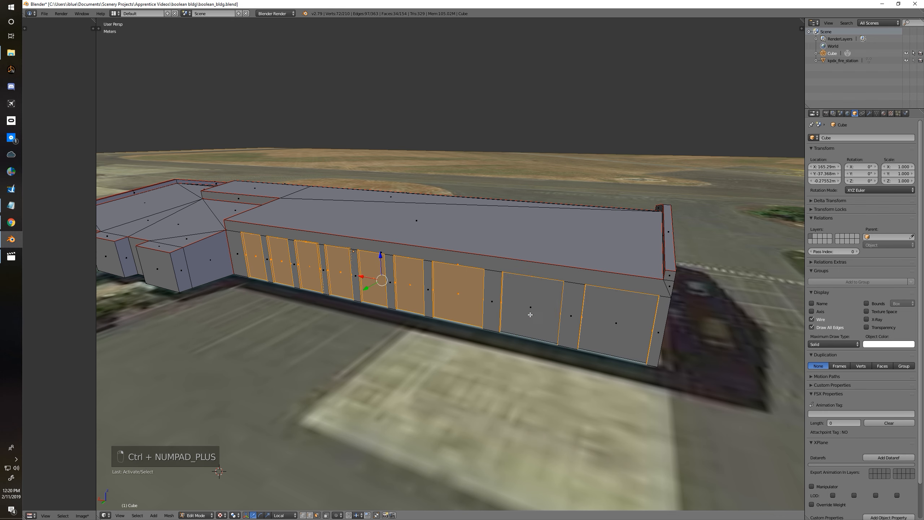
shift+right_click(469, 289)
shift+right_click(410, 285)
shift+right_click(370, 280)
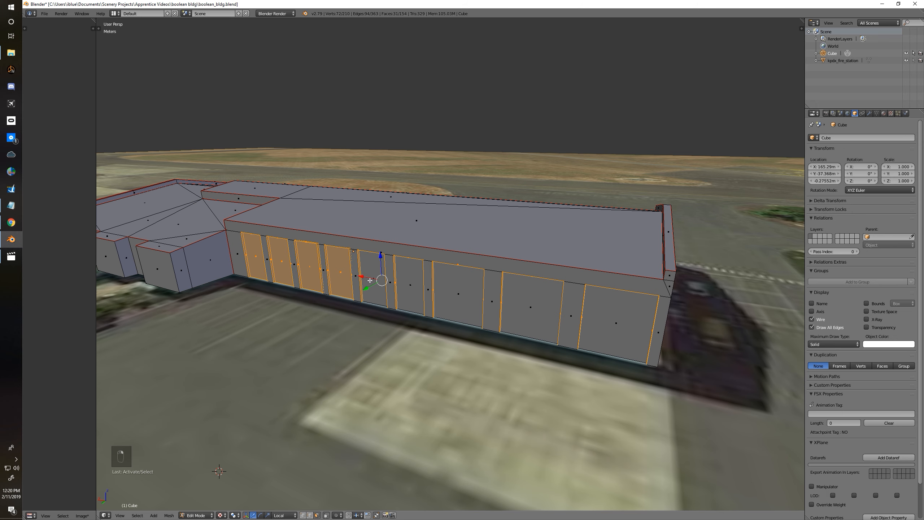
shift+right_click(340, 270)
shift+right_click(309, 265)
shift+right_click(282, 261)
shift+right_click(256, 256)
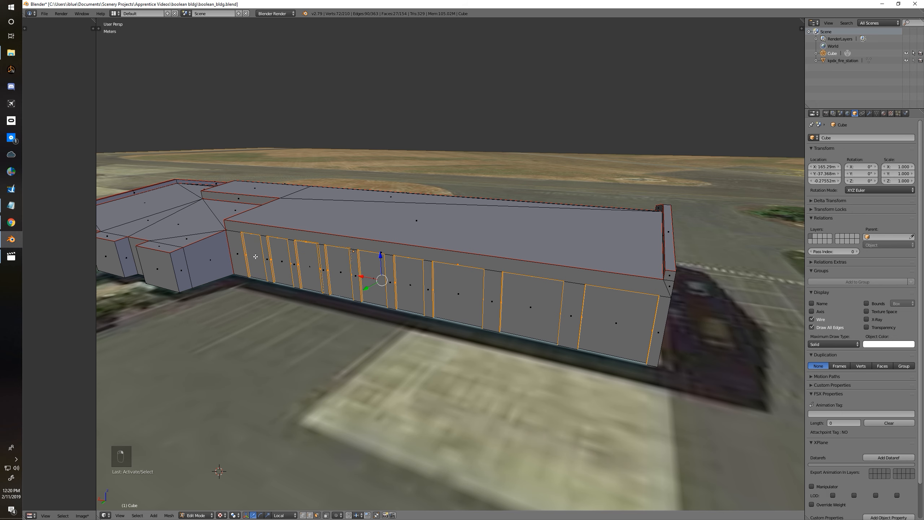
Step: Unwrap the nine bays' recess faces, move their UVs off the texture to its left, and enlarge the 3D view
key(u)
click(255, 257)
middle_drag(361, 301, 346, 292)
drag(97, 346, 598, 313)
key(a)
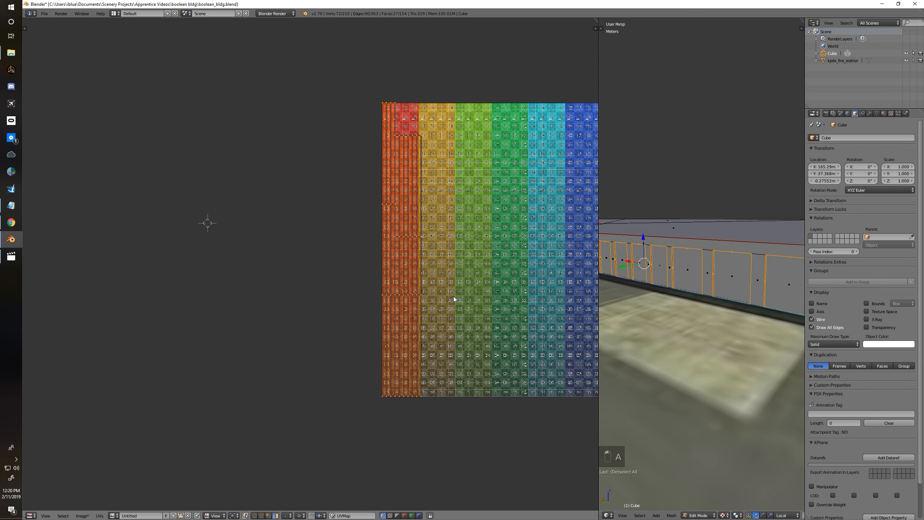
key(g)
click(191, 283)
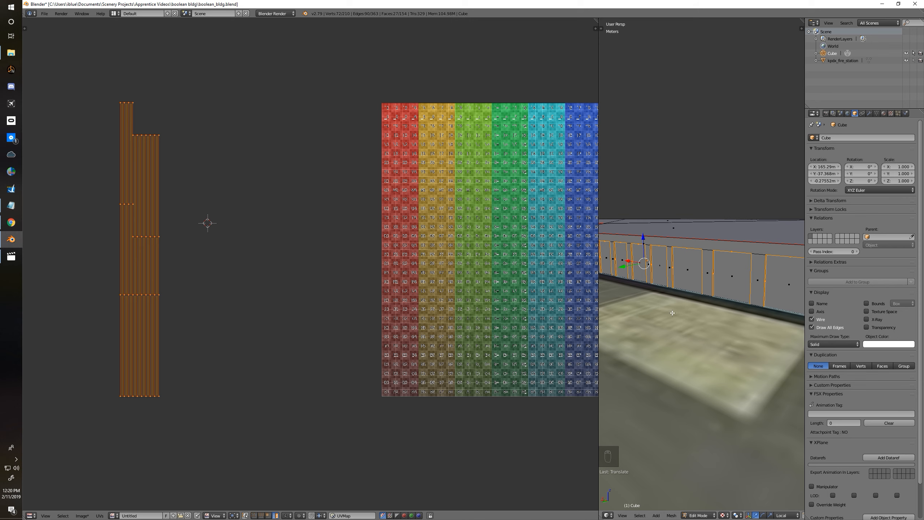
middle_drag(672, 313, 733, 314)
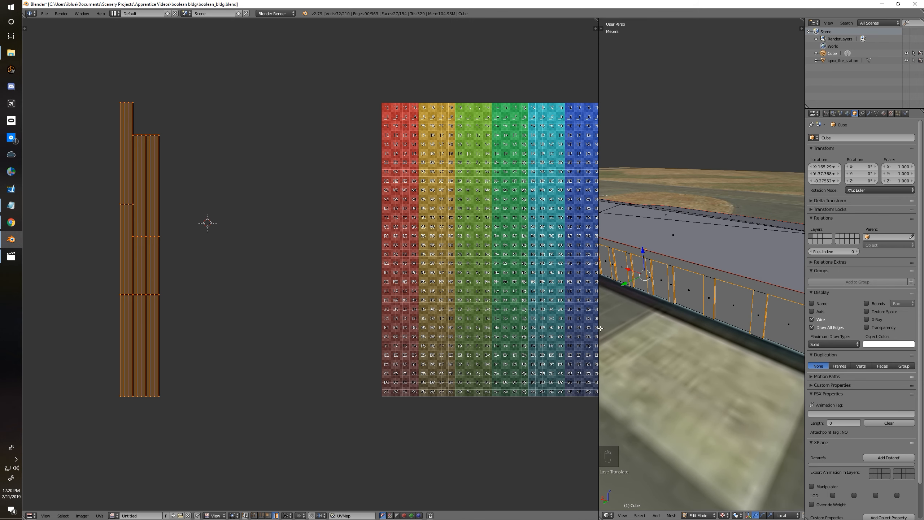
drag(599, 328, 374, 328)
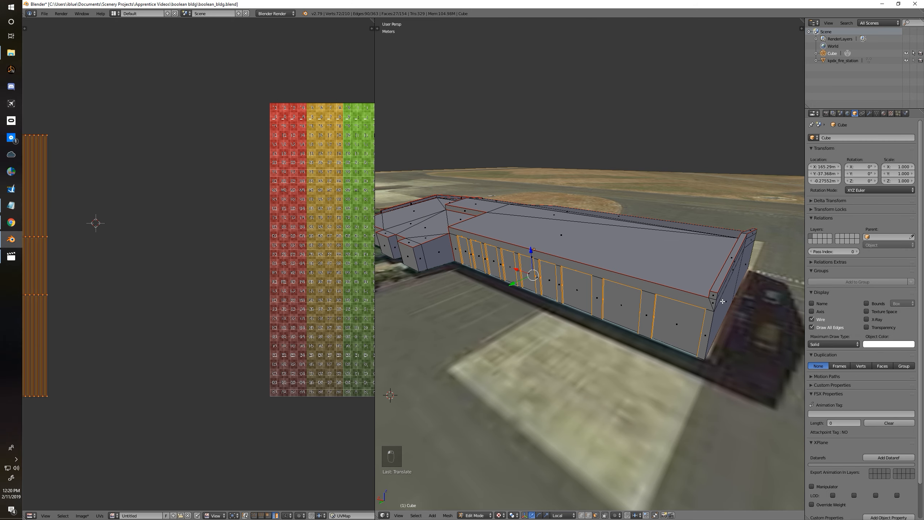
Step: Select the entire building mesh to bring up all its UVs, and save the file
key(a)
key(a)
key(a)
key(ctrl+s)
key(ctrl+s)
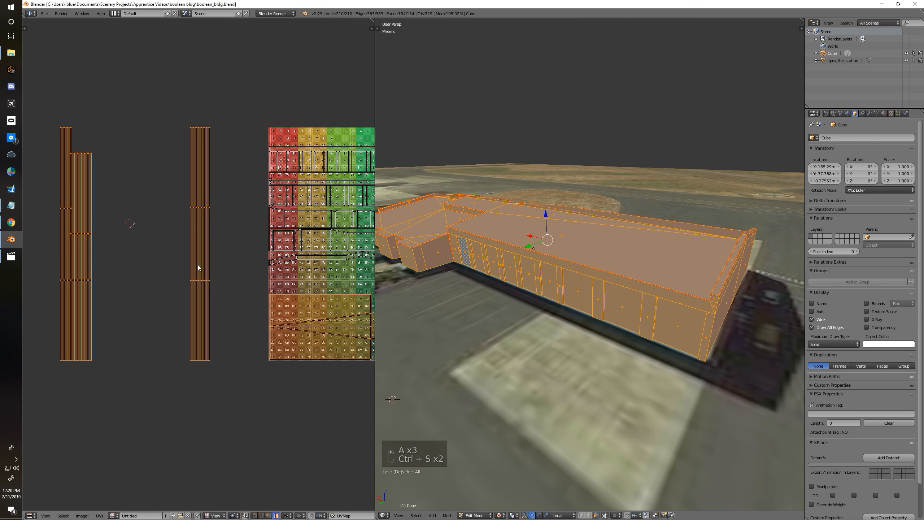
Step: Set the building's maximum draw type to Textured to preview the UV grid on its walls
scroll(225, 236, up, 1)
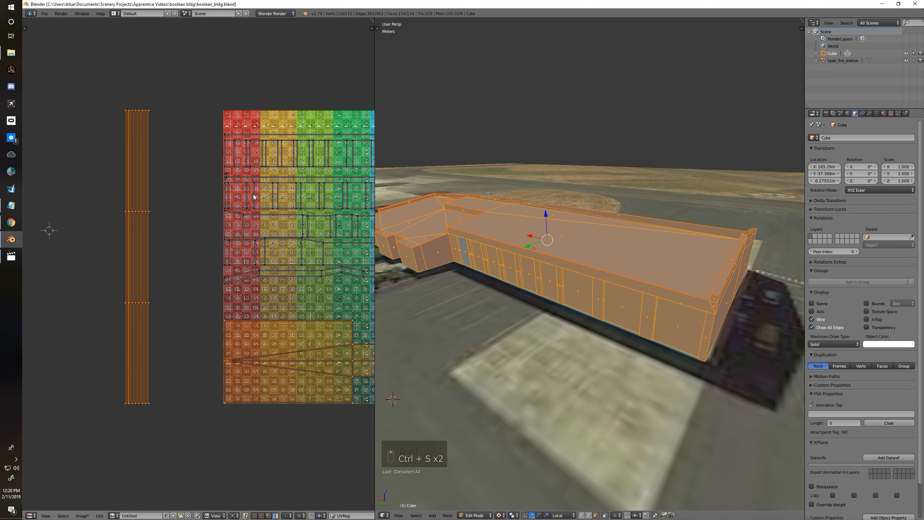
scroll(244, 218, up, 1)
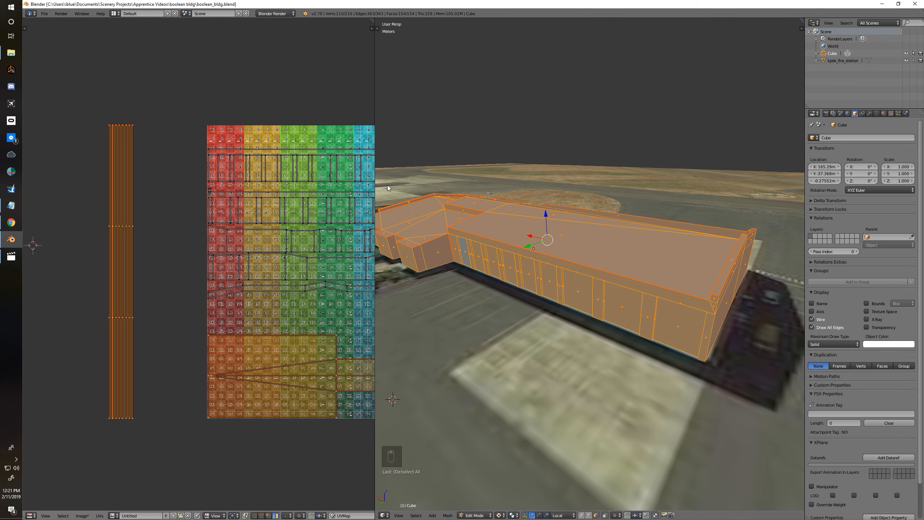
scroll(556, 305, up, 6)
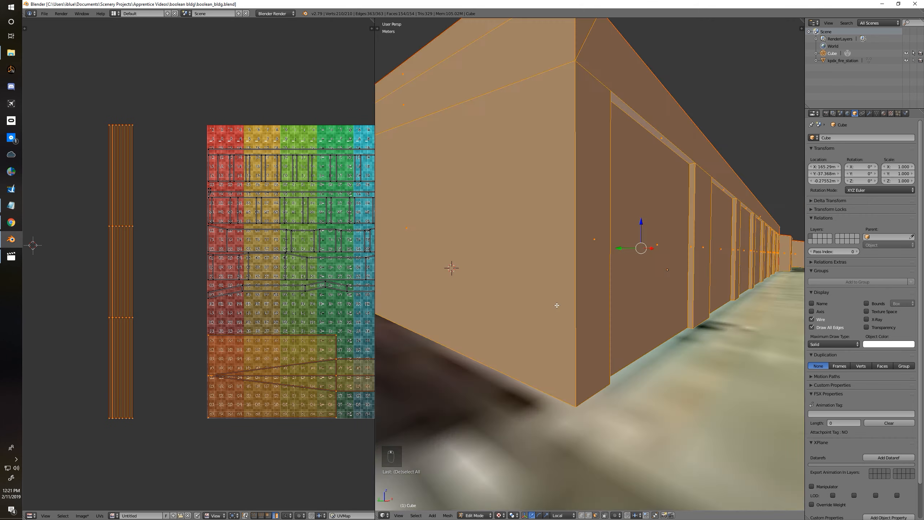
scroll(520, 303, down, 6)
scroll(528, 320, up, 5)
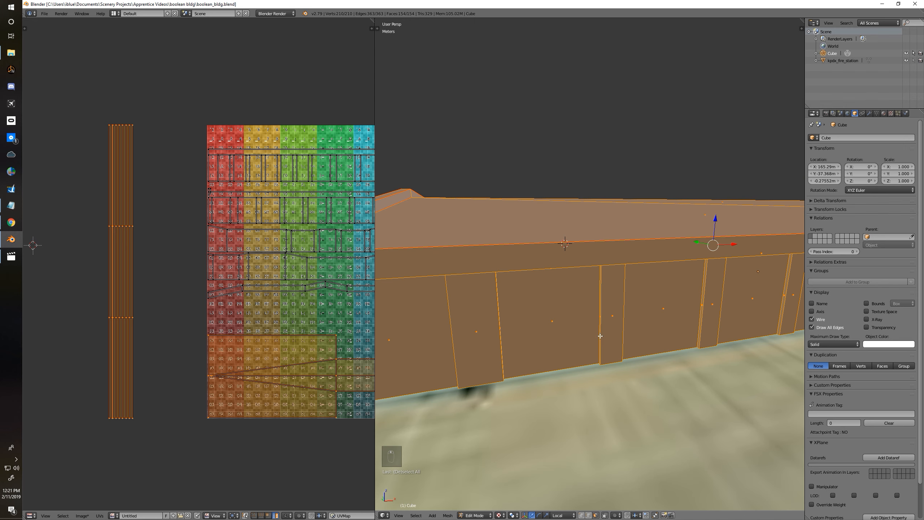
click(821, 344)
click(827, 313)
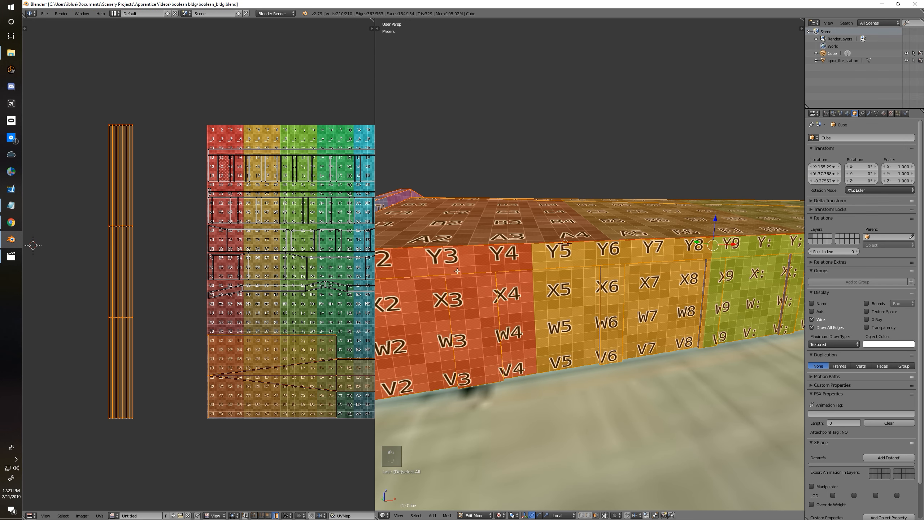
Step: Select the corner bay's door face, the wall strips on both sides of it, and the long band above
middle_drag(466, 271, 589, 286)
right_click(594, 287)
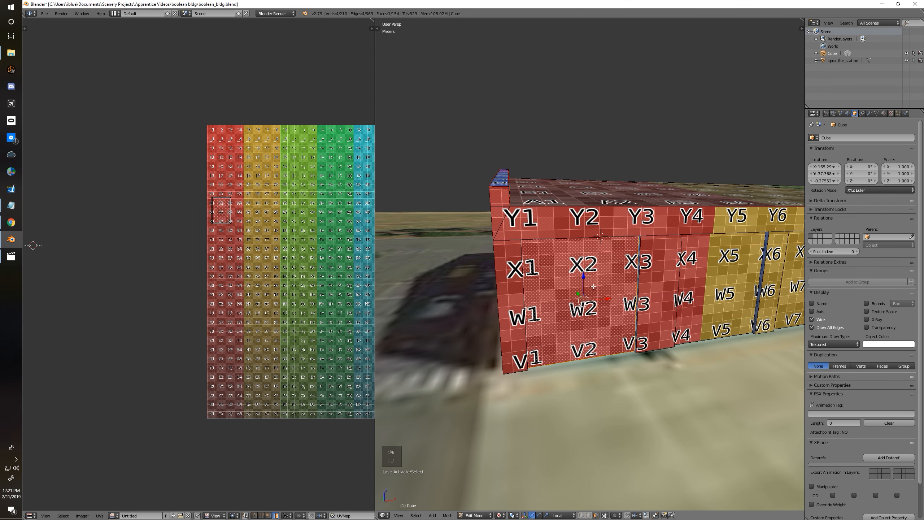
shift+right_click(500, 251)
shift+right_click(567, 238)
shift+right_click(656, 272)
Step: Widen the UV editor, display only the image's alpha channel, and select the corner bay door's UV island
scroll(217, 231, up, 3)
middle_drag(217, 232, 212, 263)
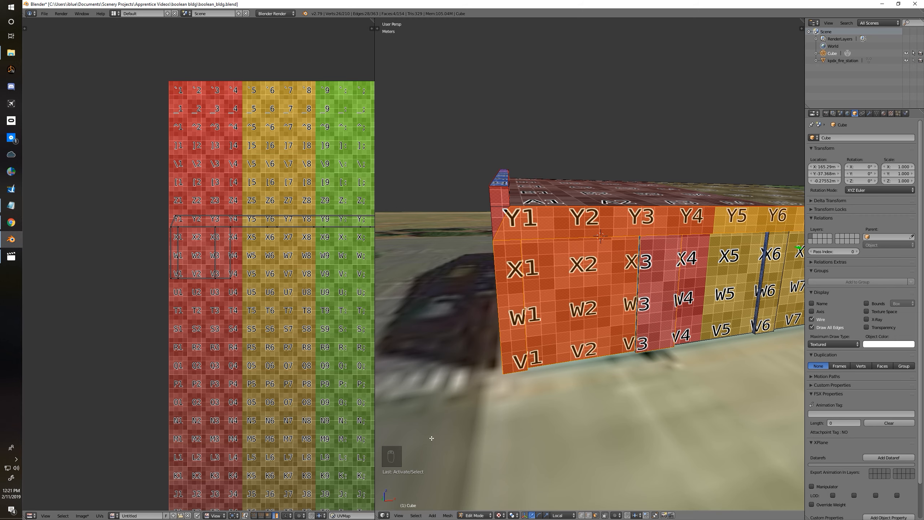
drag(374, 449, 531, 446)
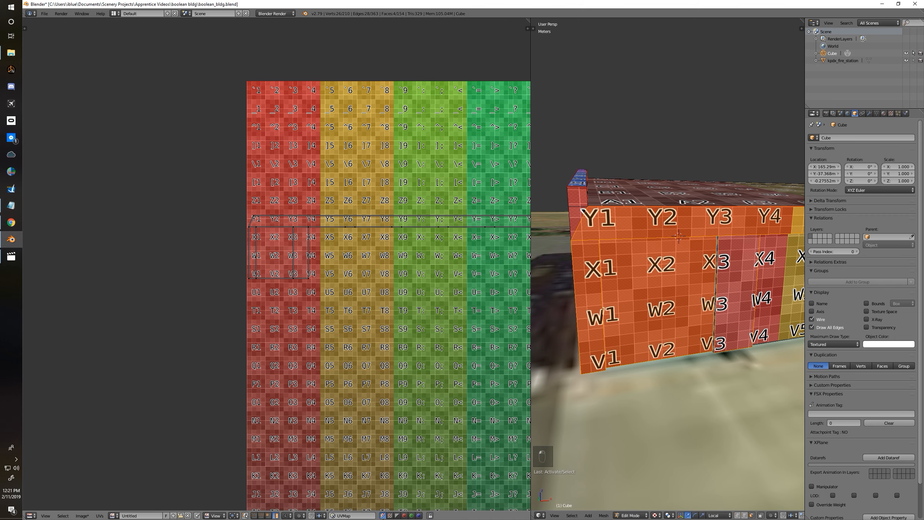
click(397, 516)
scroll(261, 254, up, 5)
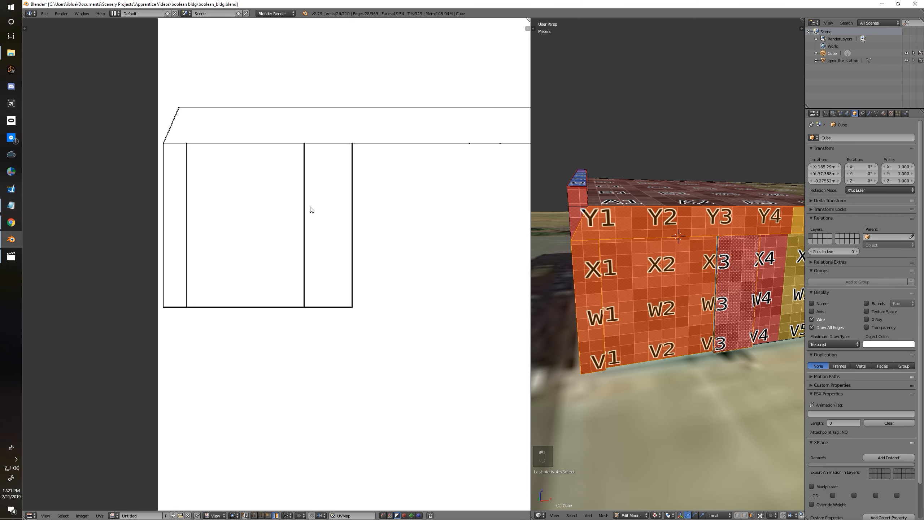
right_click(309, 184)
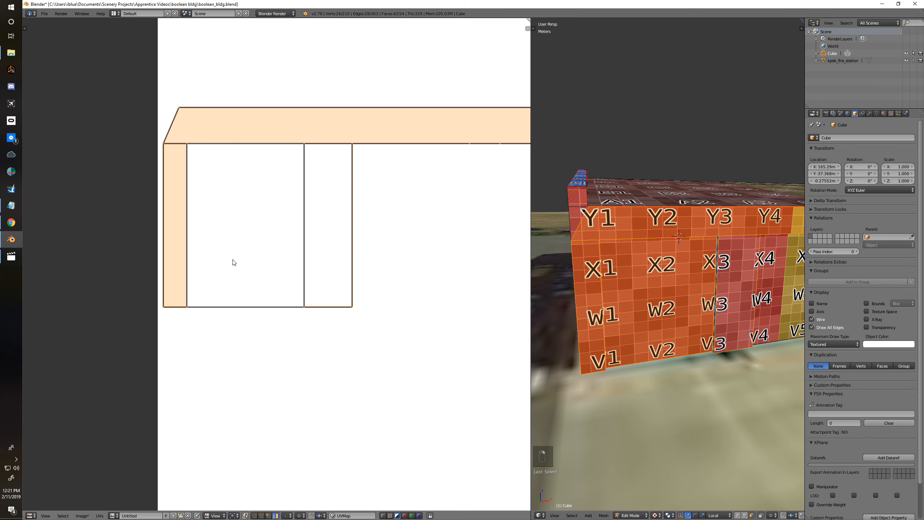
right_click(236, 297)
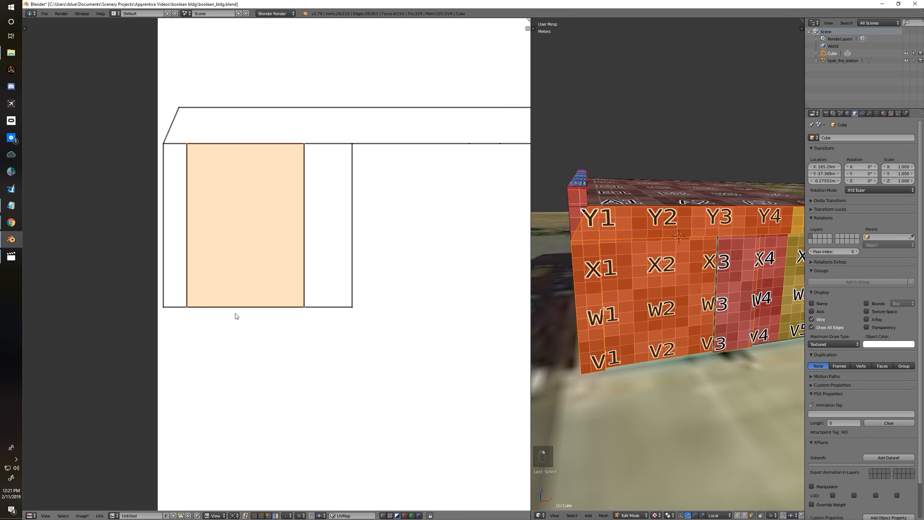
scroll(311, 149, up, 2)
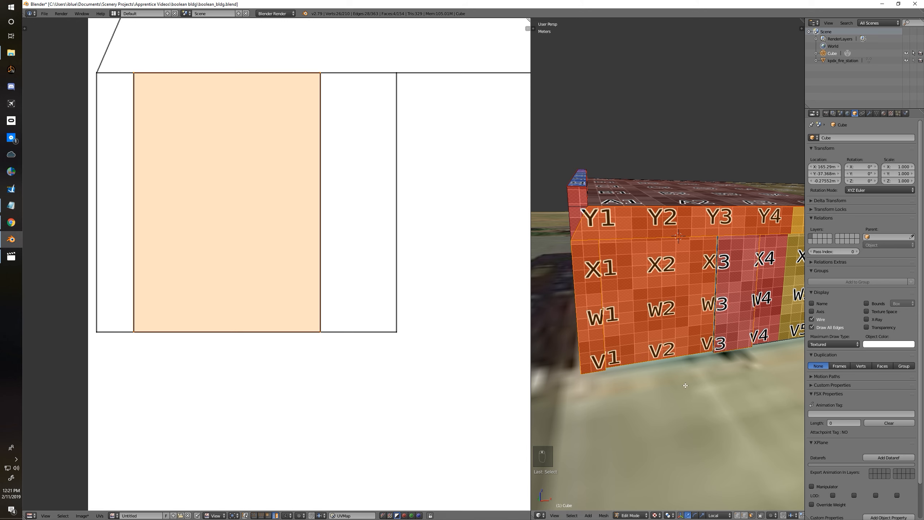
Step: Select the seven bay door faces along the long wall, starting from the corner bay
right_click(682, 309)
right_click(739, 297)
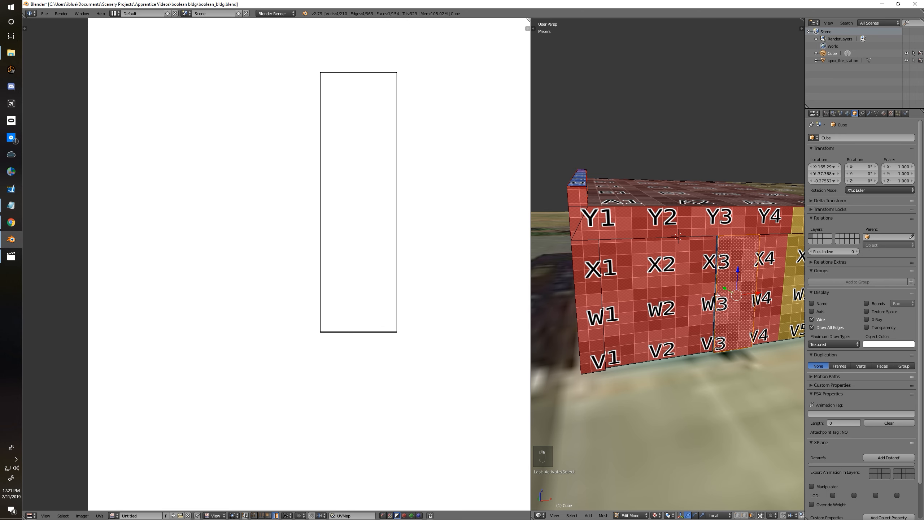
right_click(636, 292)
shift+middle_drag(636, 292, 661, 301)
scroll(606, 282, down, 1)
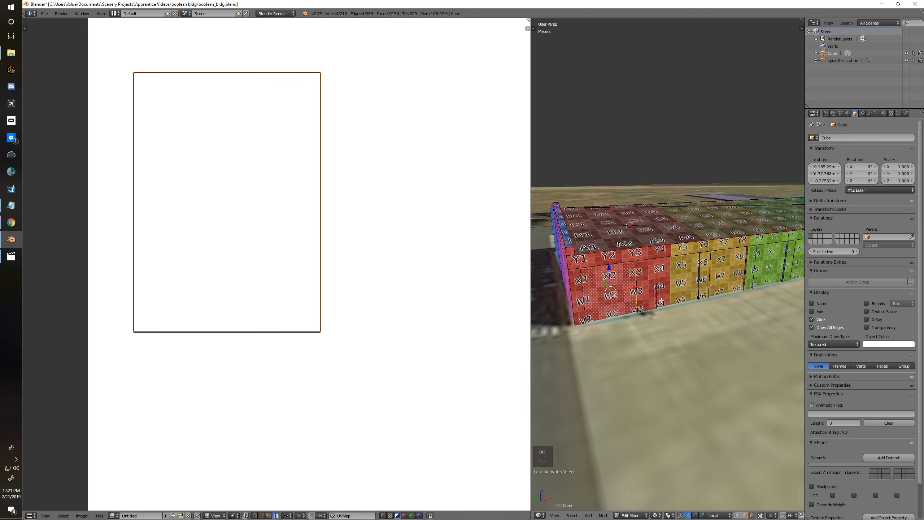
shift+right_click(670, 298)
shift+right_click(738, 271)
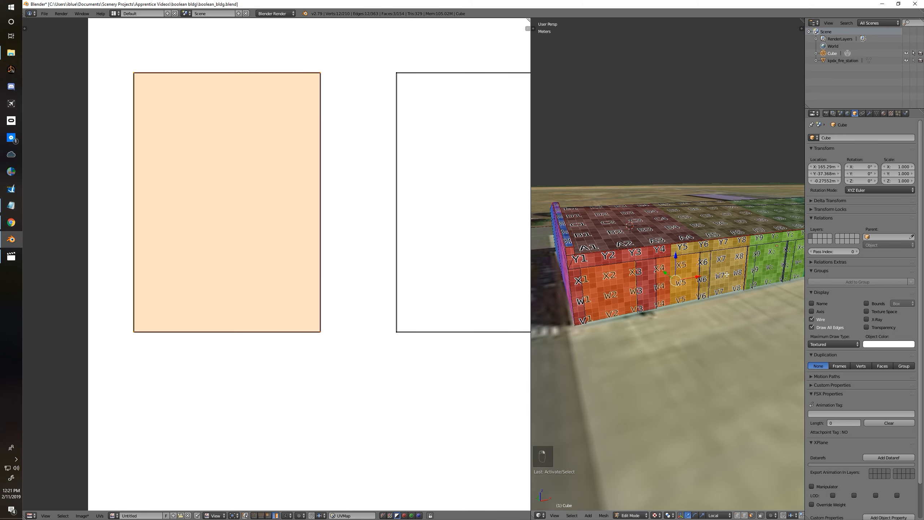
shift+middle_drag(737, 271, 686, 287)
shift+right_click(687, 288)
shift+right_click(738, 277)
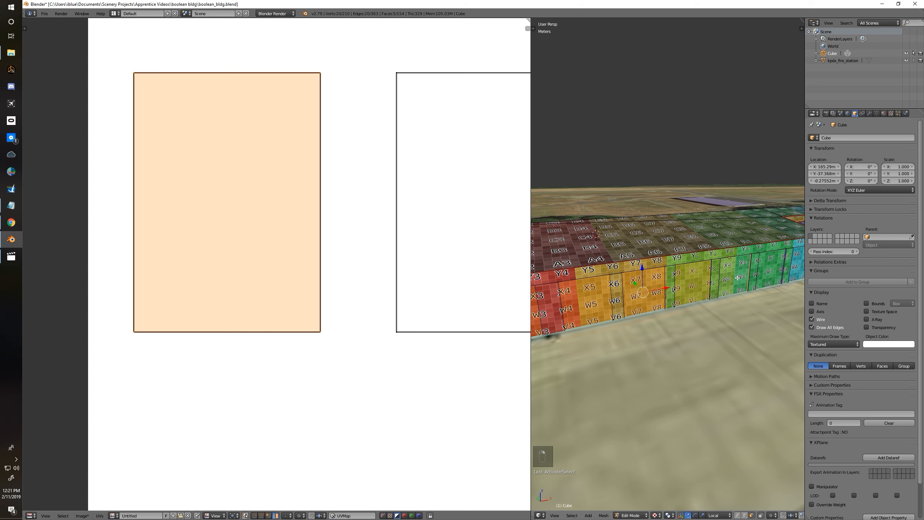
shift+right_click(767, 273)
shift+middle_drag(766, 273, 711, 279)
shift+right_click(711, 279)
scroll(334, 285, down, 3)
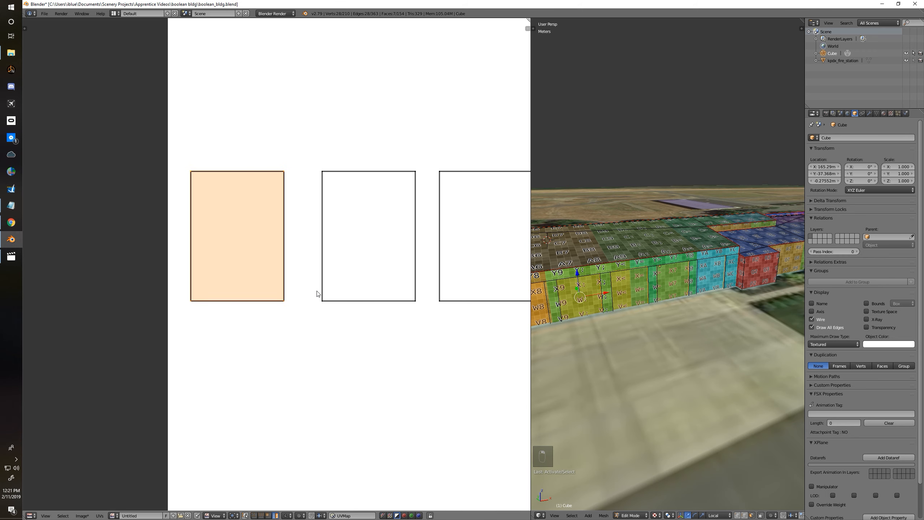
Step: Select all seven bay doors' UVs and scale them down slightly together
scroll(320, 277, down, 3)
middle_drag(359, 264, 241, 266)
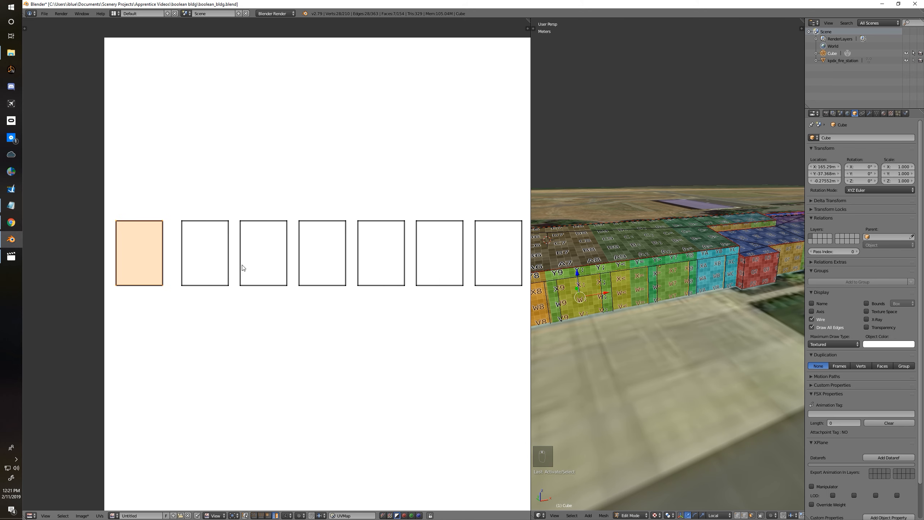
key(a)
key(a)
key(a)
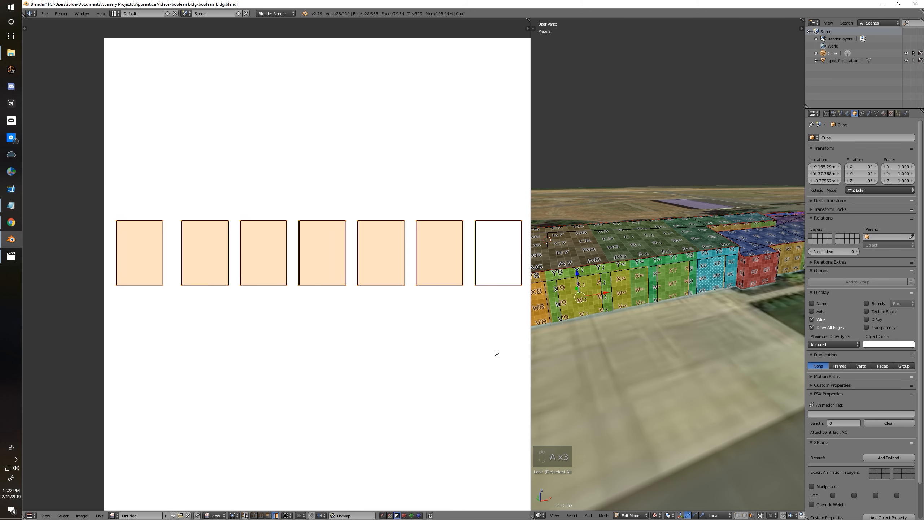
key(s)
click(470, 335)
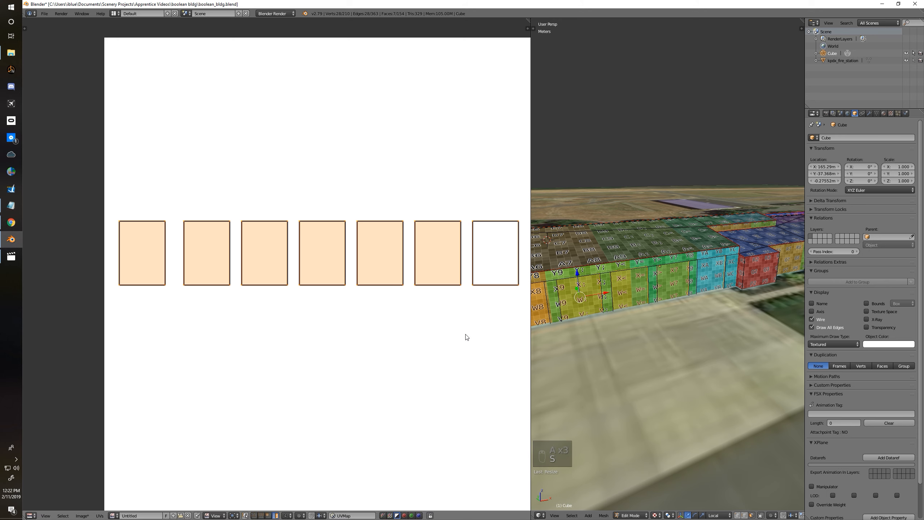
Step: Bring the whole mesh's UVs back into the editor and set the UV selection mode to Face
key(a)
key(a)
scroll(270, 271, up, 3)
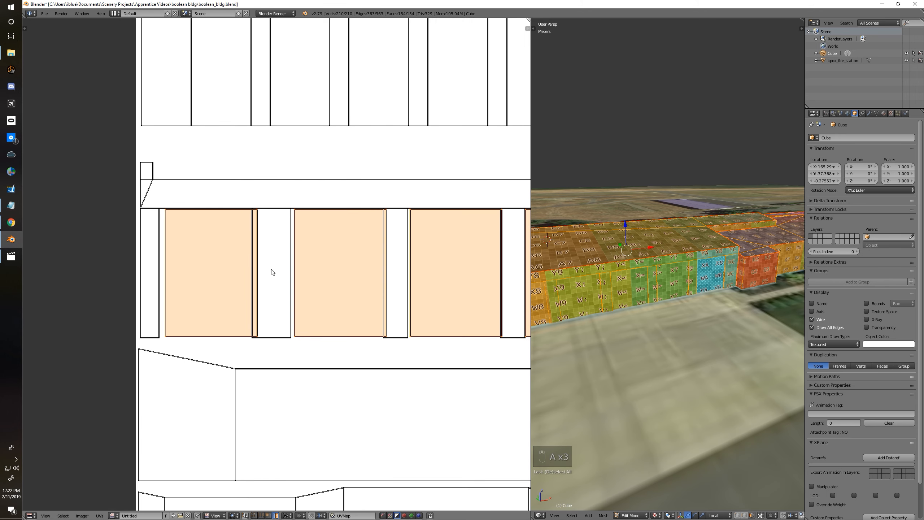
key(a)
click(240, 253)
key(ctrl+Tab)
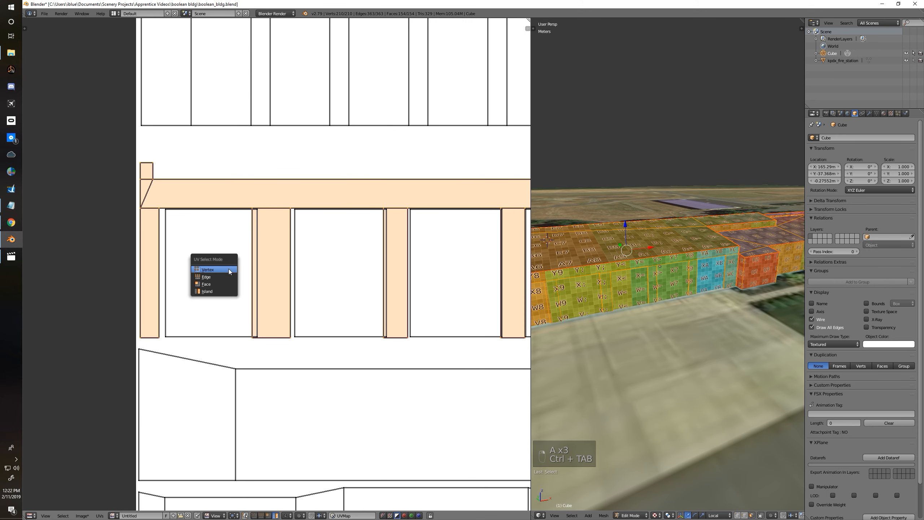
click(216, 286)
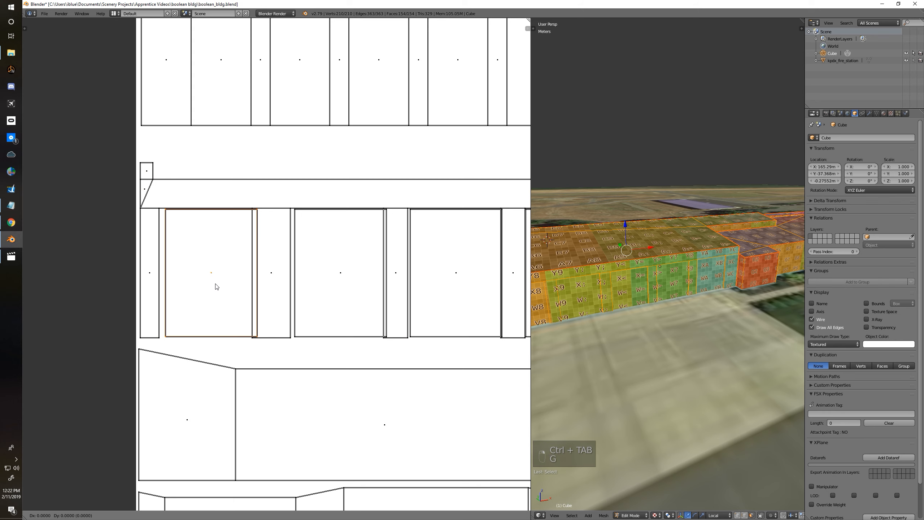
Step: Try to move the corner bay door's UV face along X against the neighbouring wall strip, and undo the move
key(g)
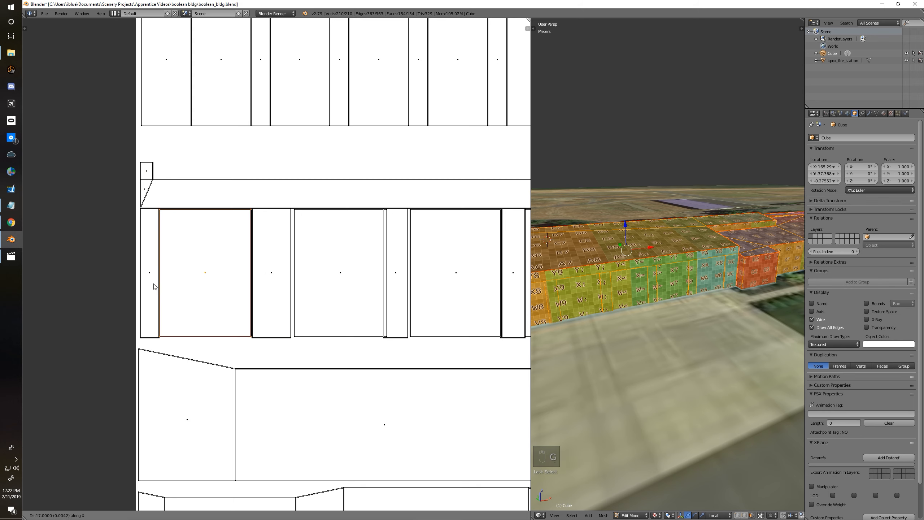
click(154, 286)
key(ctrl+z)
key(ctrl+z)
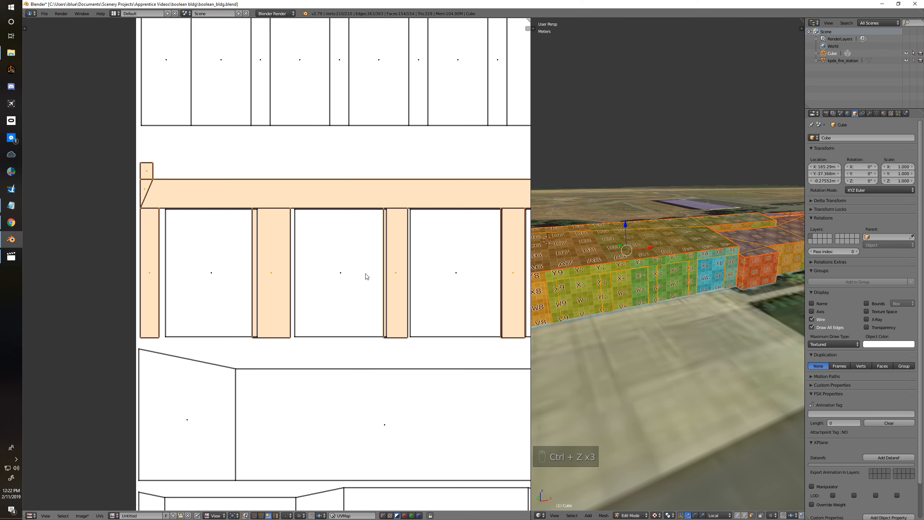
Step: Reselect only the seven bay door faces on the model, from the far bay back to the corner bay
right_click(692, 277)
shift+right_click(669, 287)
shift+right_click(631, 286)
shift+right_click(585, 297)
shift+middle_drag(584, 297, 698, 298)
shift+right_click(666, 308)
shift+right_click(612, 316)
shift+middle_drag(558, 323, 649, 314)
shift+right_click(580, 318)
Step: Scale the seven reselected bay doors' UVs down a little further as one group
middle_drag(370, 312, 270, 305)
key(a)
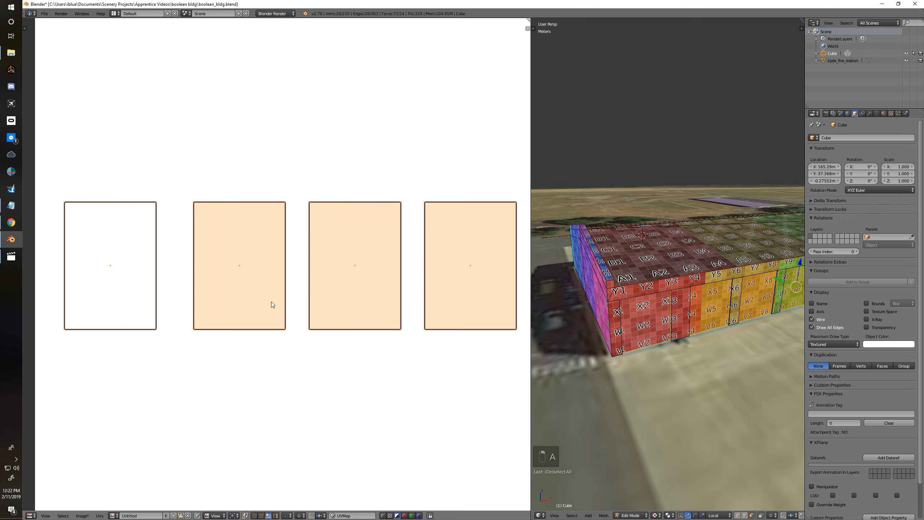
key(s)
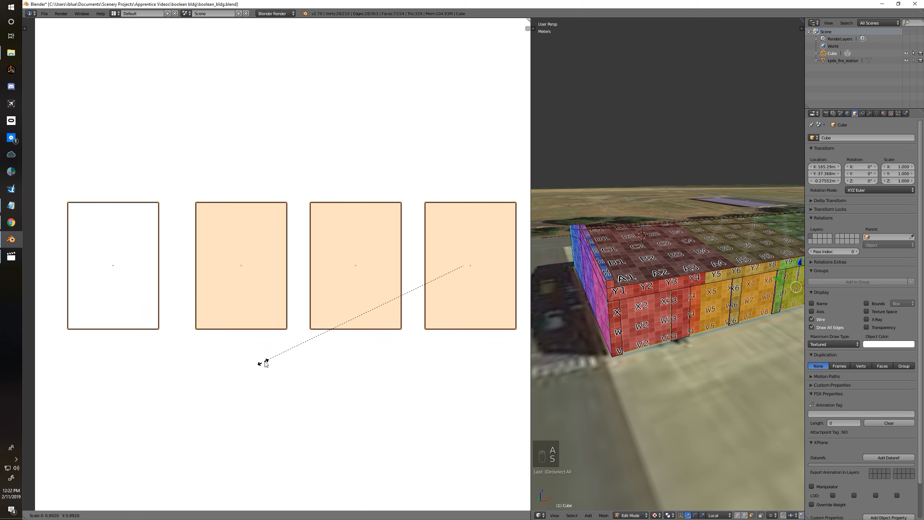
click(304, 347)
Step: Show the whole mesh's UVs again and select the bay doors' UV faces one after another, starting at the corner bay
key(a)
key(a)
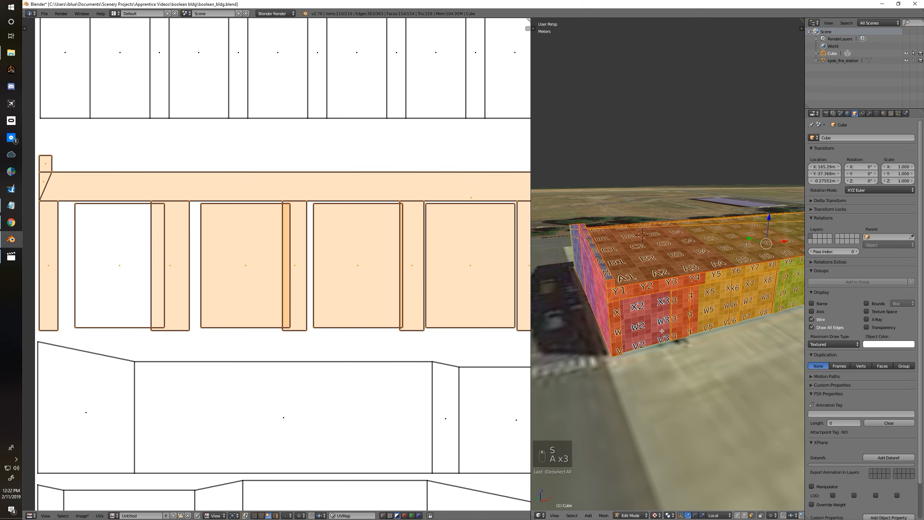
middle_drag(305, 287, 367, 283)
key(a)
right_click(146, 252)
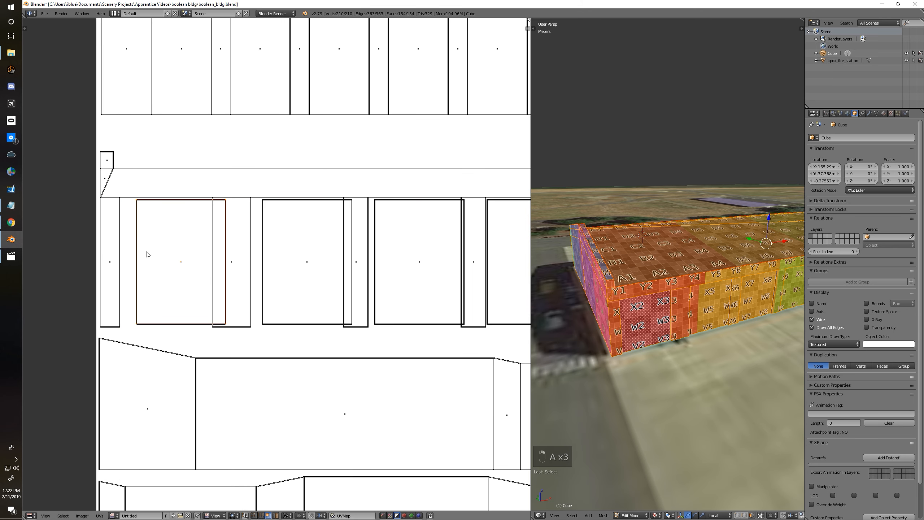
shift+right_click(297, 253)
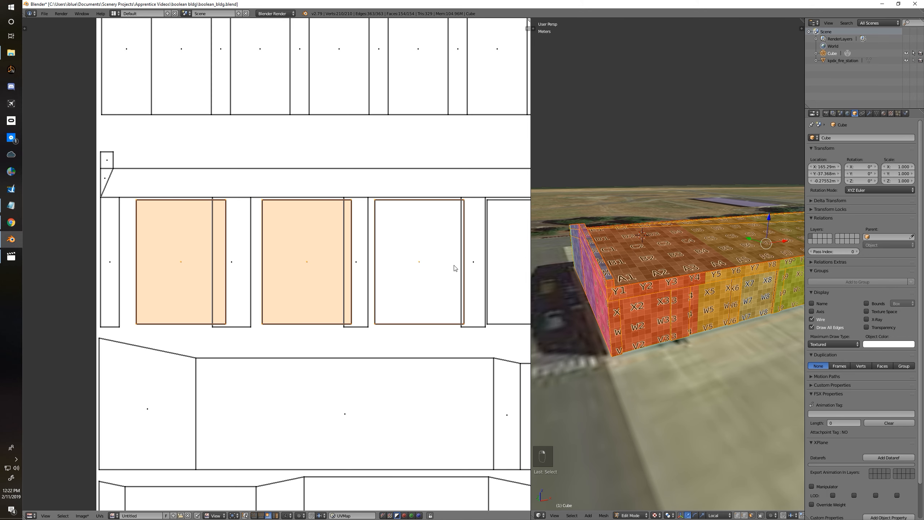